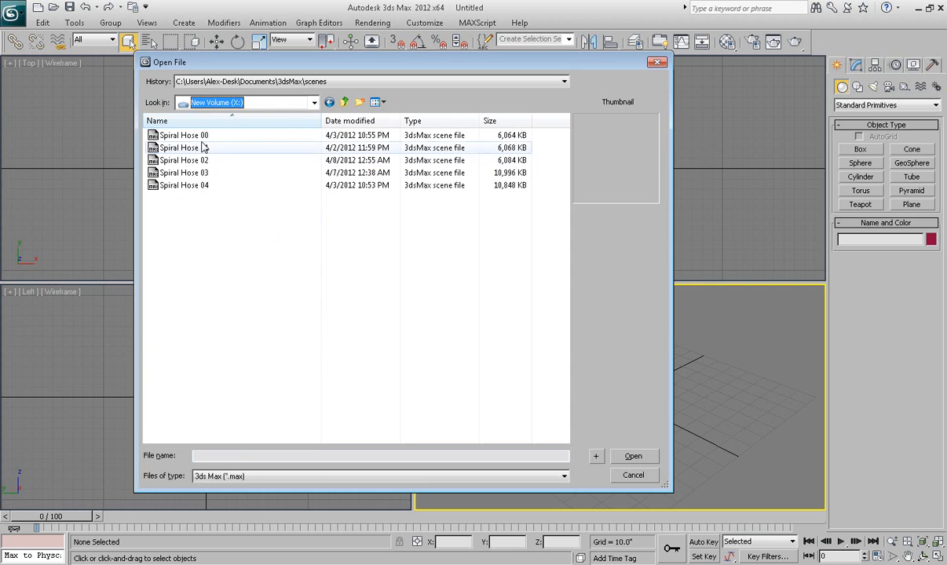
Open the scene file Spiral Hose 00 and bring the faucet model into a frontal view
click(188, 135)
click(632, 457)
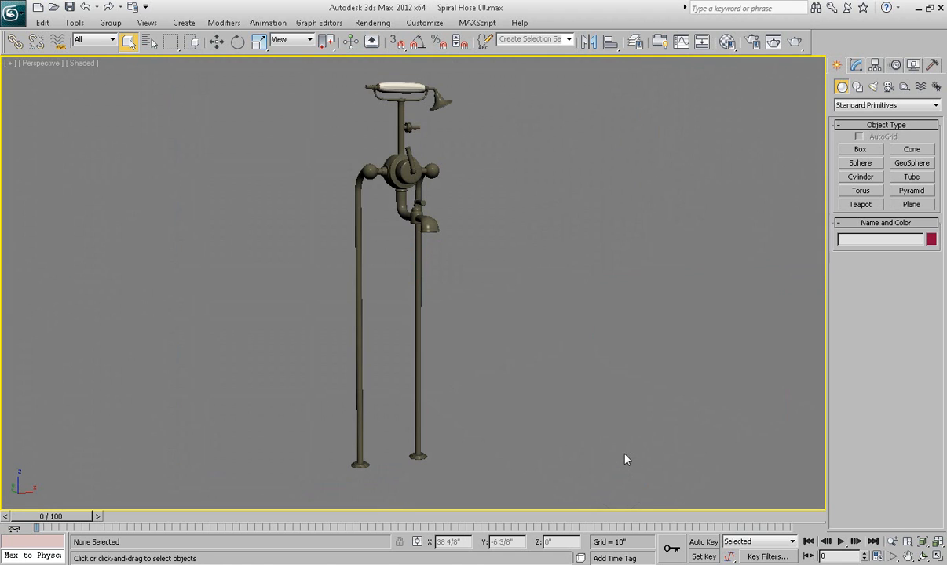
middle_drag(471, 361, 514, 378)
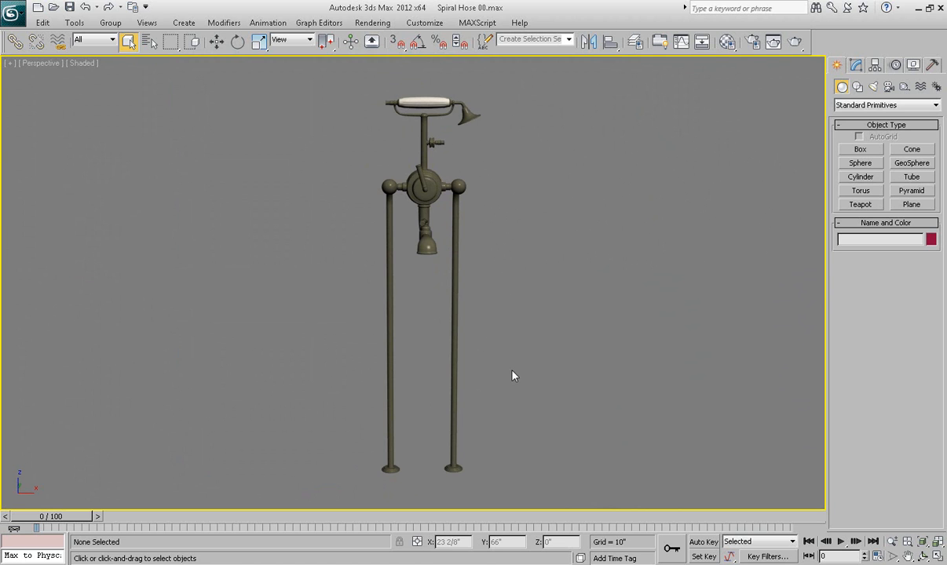
In the Front view, draw a curved five-vertex line from the handset's hose connector, down between the pipes and up to the side outlet fitting
key(f)
scroll(494, 332, up, 5)
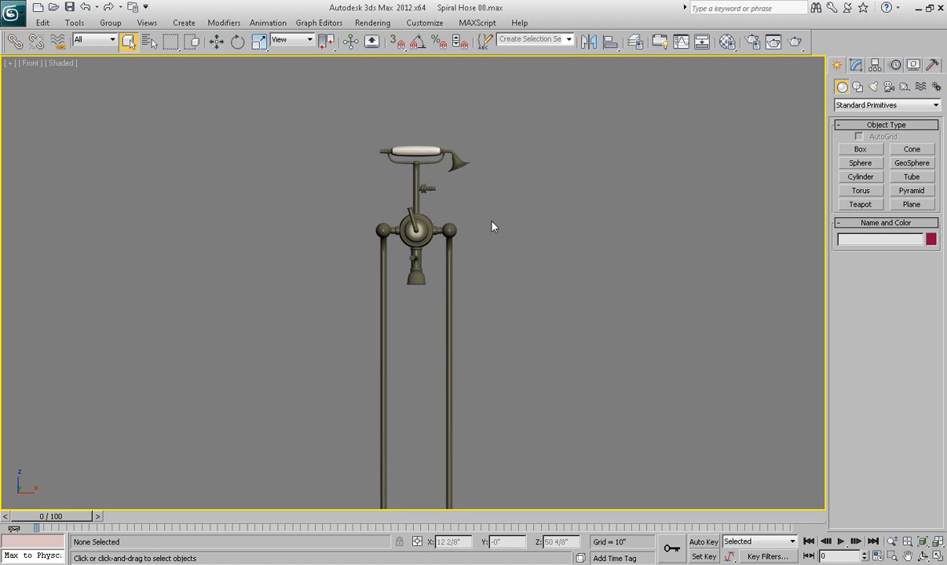
click(858, 87)
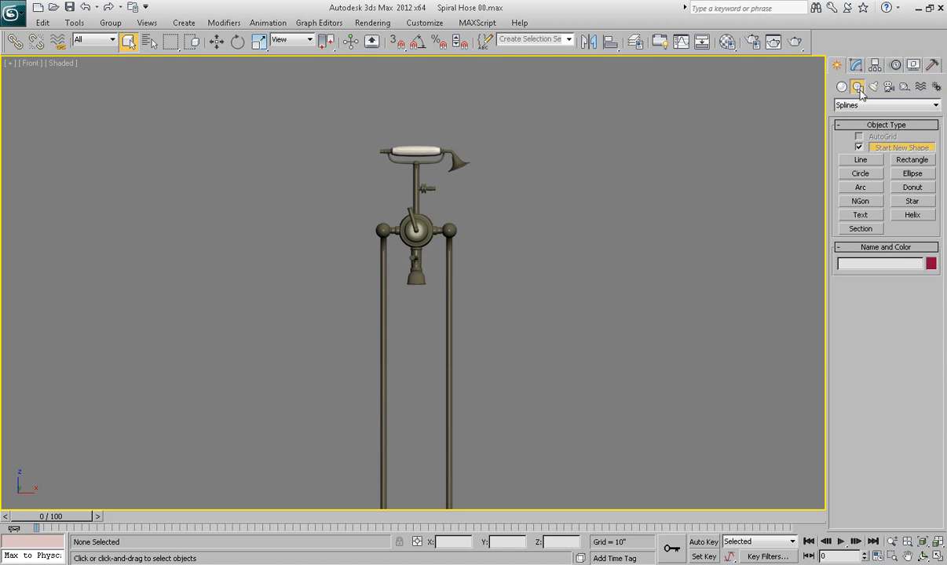
click(861, 161)
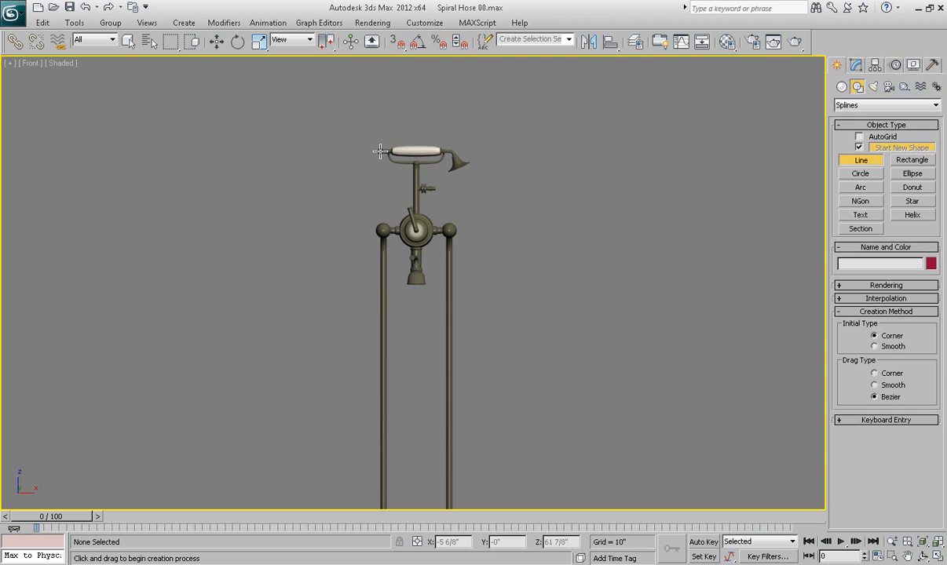
click(380, 151)
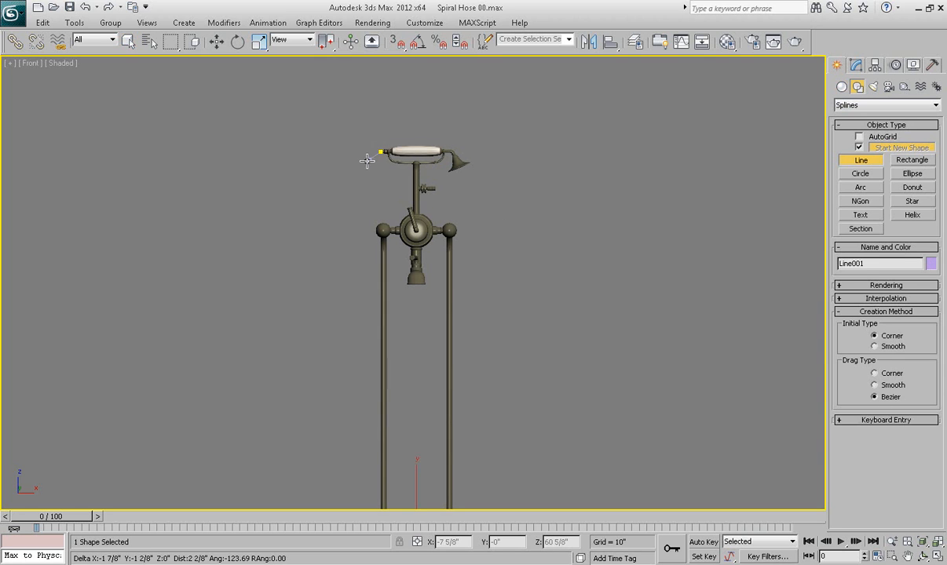
drag(359, 167, 357, 183)
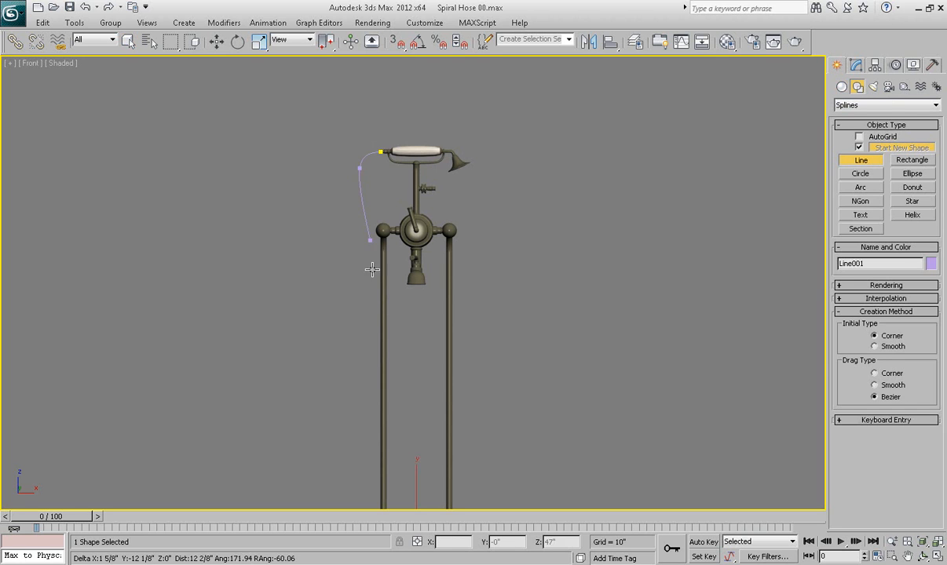
drag(416, 393, 460, 387)
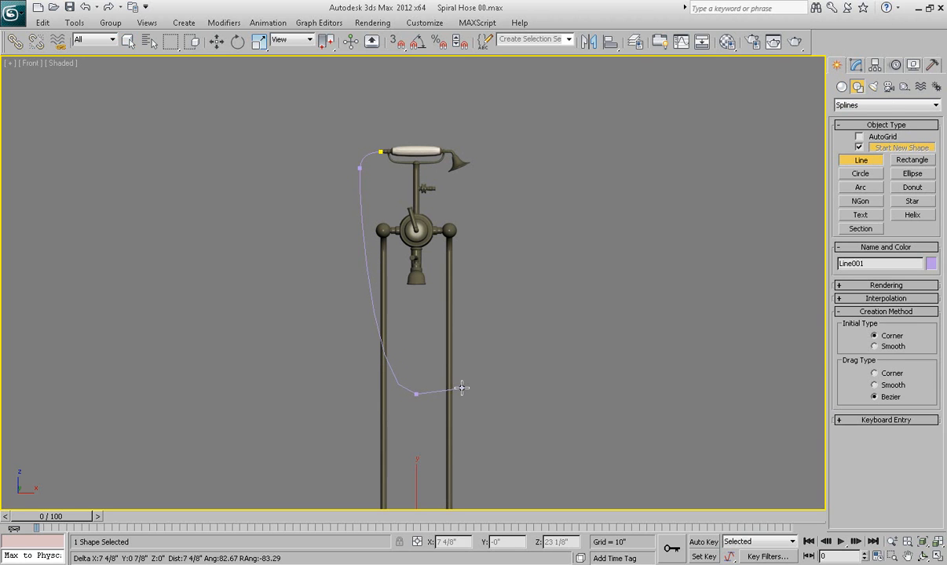
click(448, 212)
drag(437, 189, 425, 186)
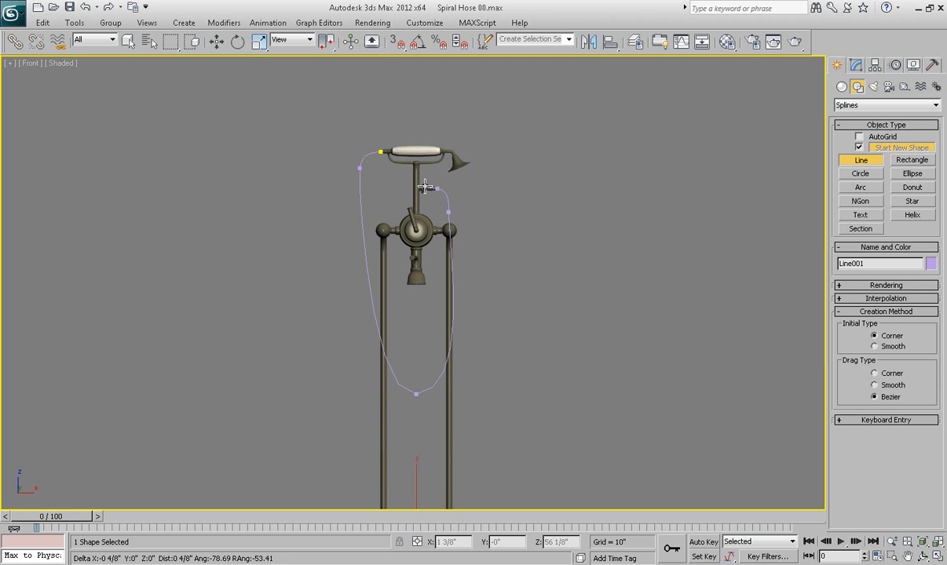
right_click(482, 192)
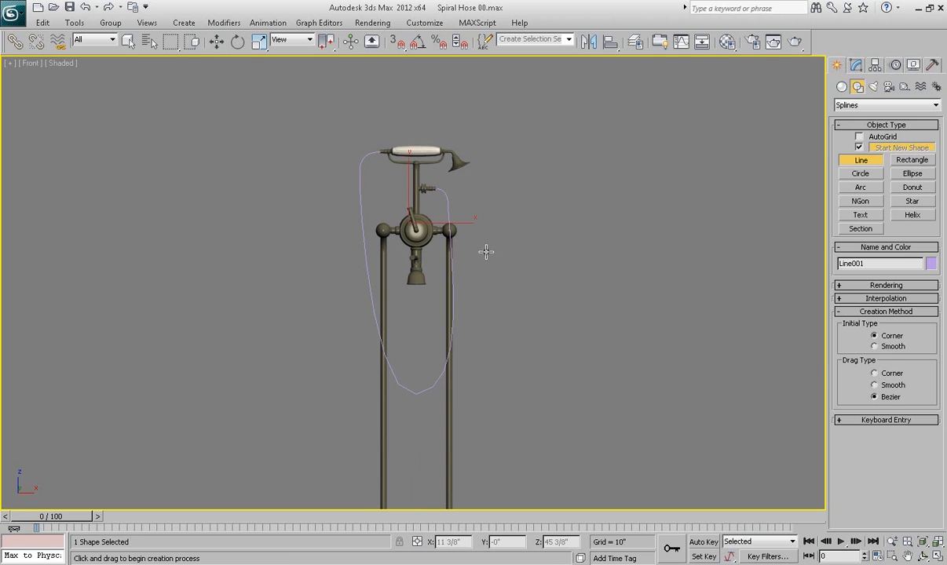
Enable Adaptive interpolation for the hose line and activate vertex editing in the Perspective view
middle_drag(486, 254, 491, 247)
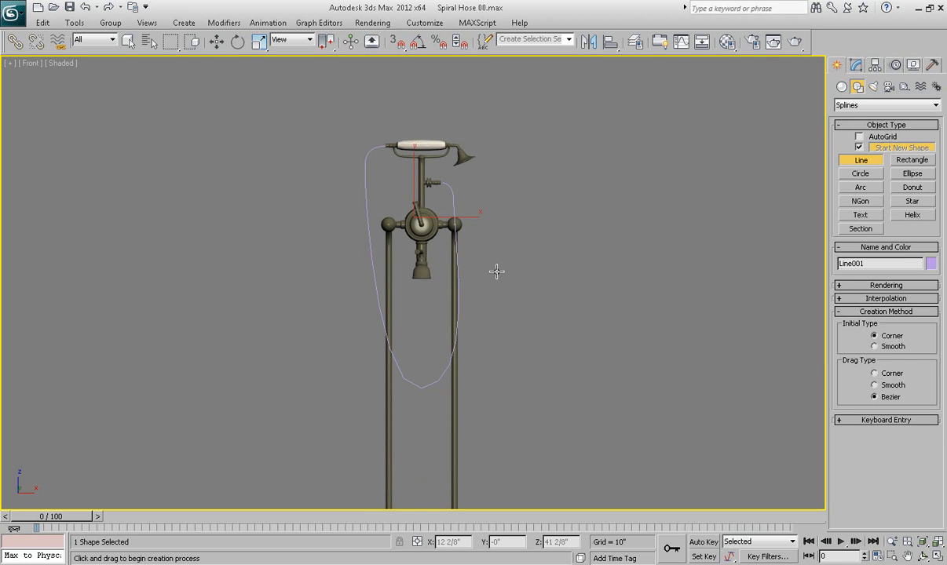
key(p)
mouse_move(497, 279)
middle_down()
mouse_move(507, 285)
mouse_move(449, 288)
mouse_move(524, 280)
mouse_move(510, 282)
middle_up()
scroll(509, 288, down, 3)
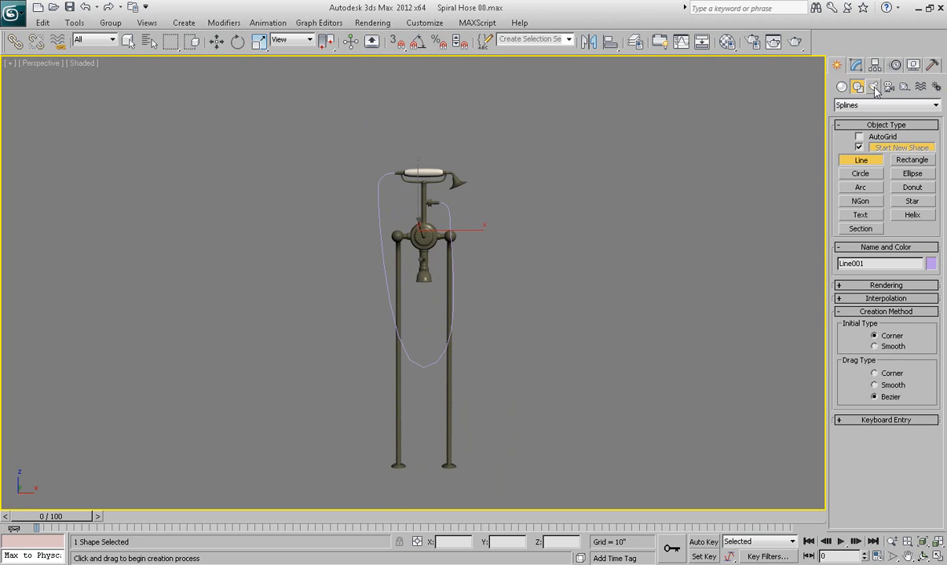
click(856, 68)
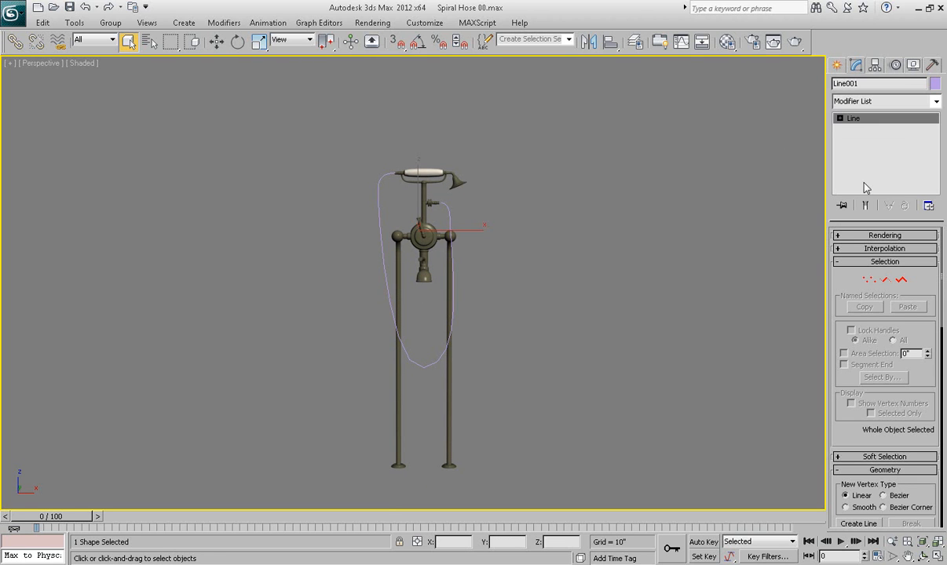
click(869, 279)
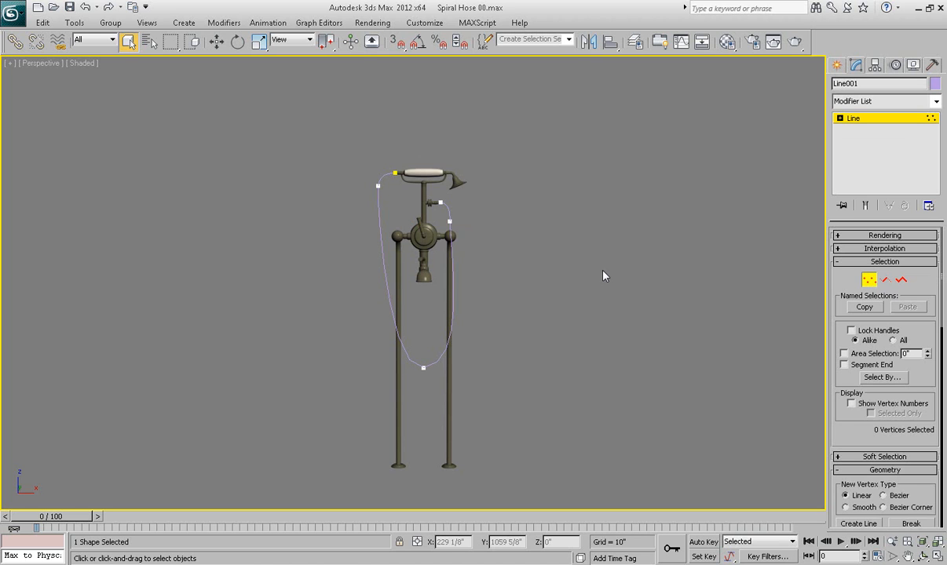
click(874, 249)
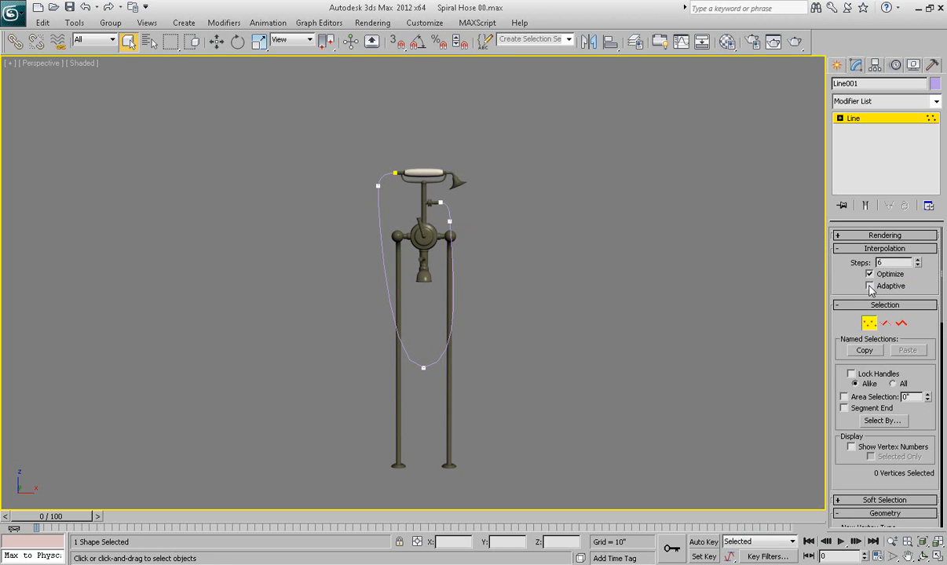
click(869, 286)
Convert all five vertices of the hose line to Bezier
scroll(564, 313, up, 3)
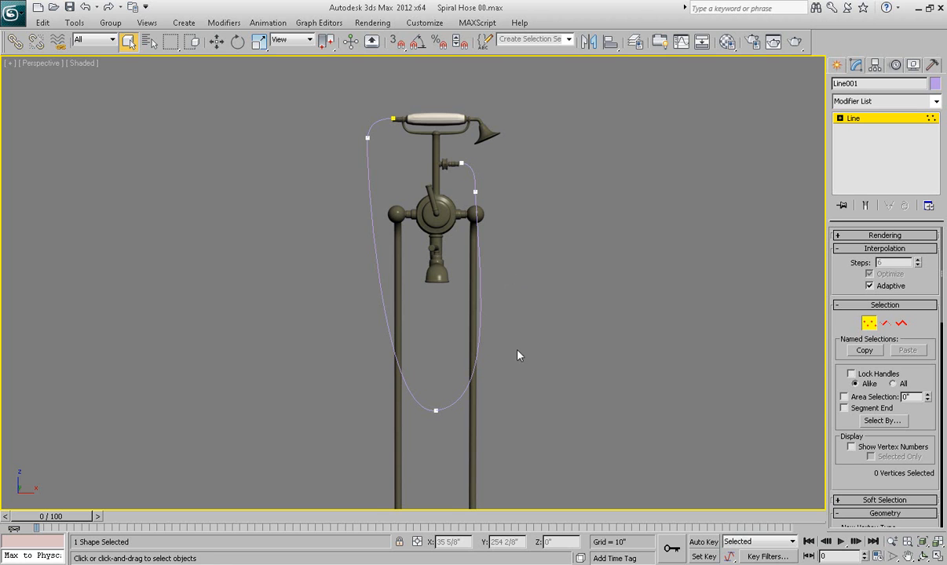
middle_drag(519, 333, 529, 355)
drag(511, 363, 405, 434)
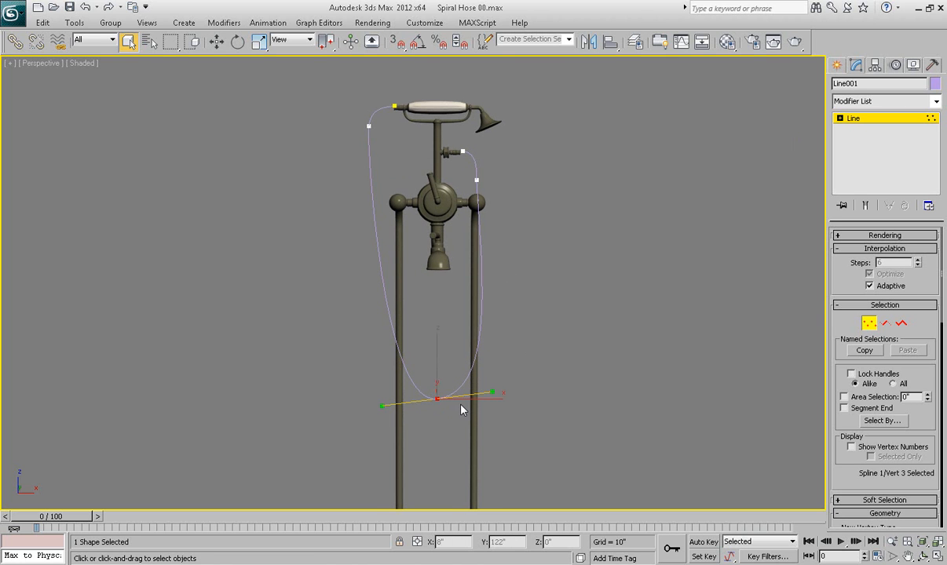
key(ctrl+a)
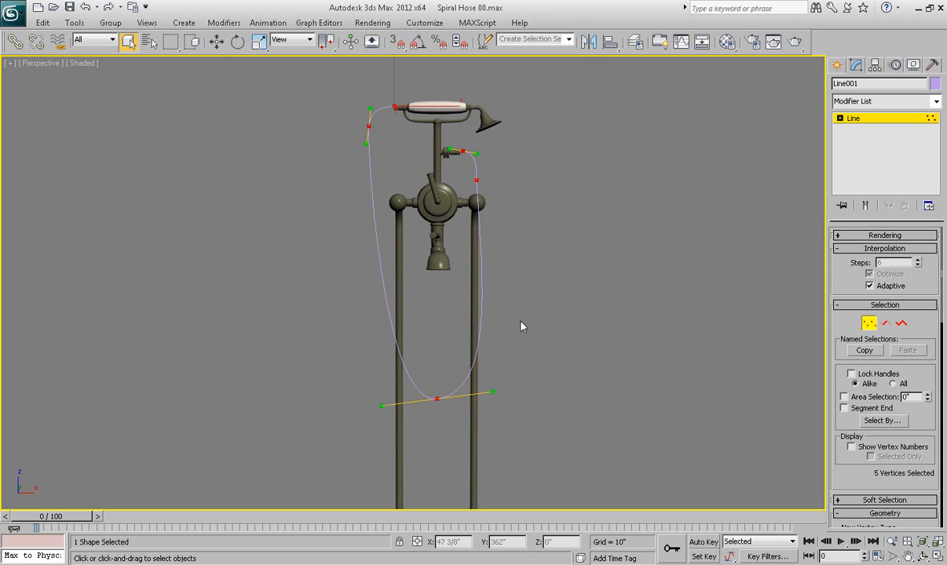
right_click(477, 179)
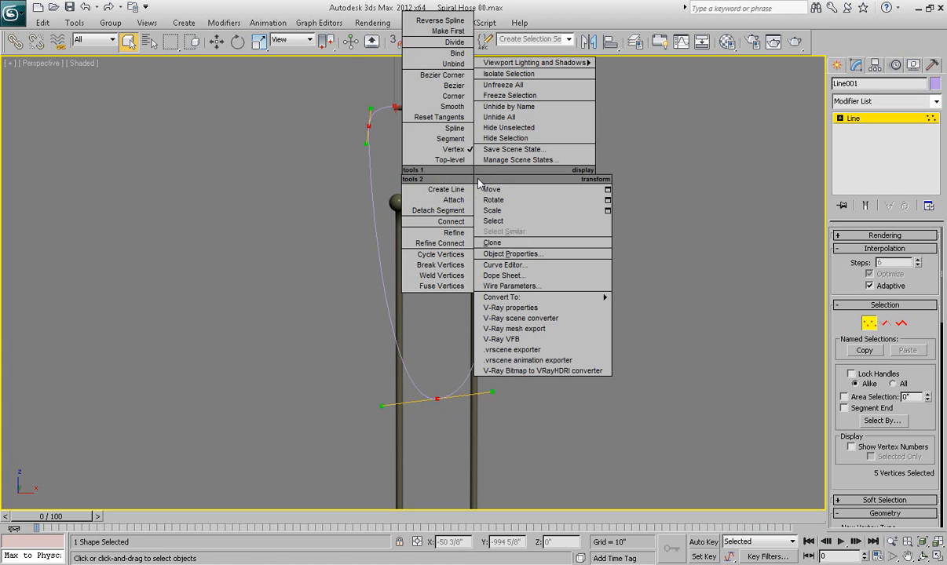
click(453, 86)
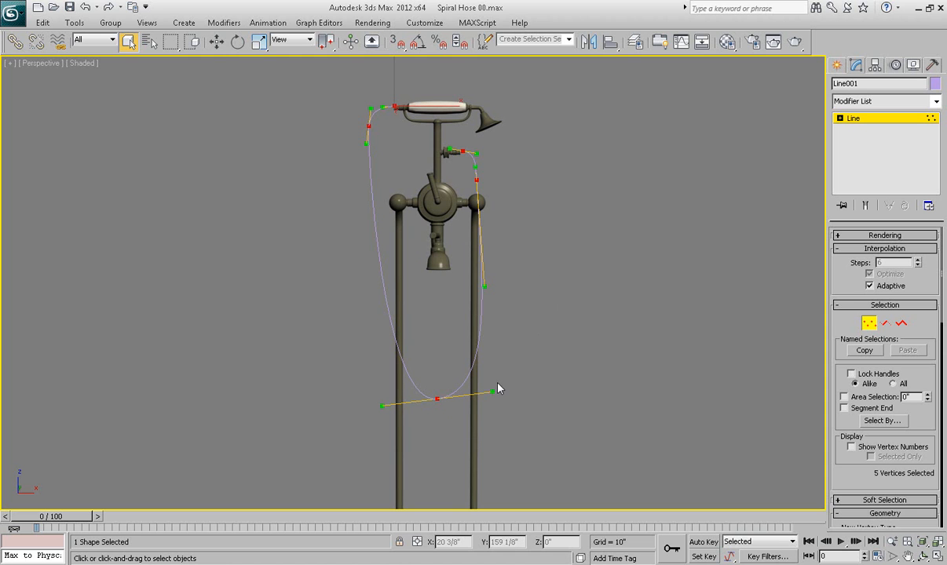
Reshape the hose loop by moving its bottom vertex lower and adjusting the corner vertex beside the handset connector
click(440, 401)
key(w)
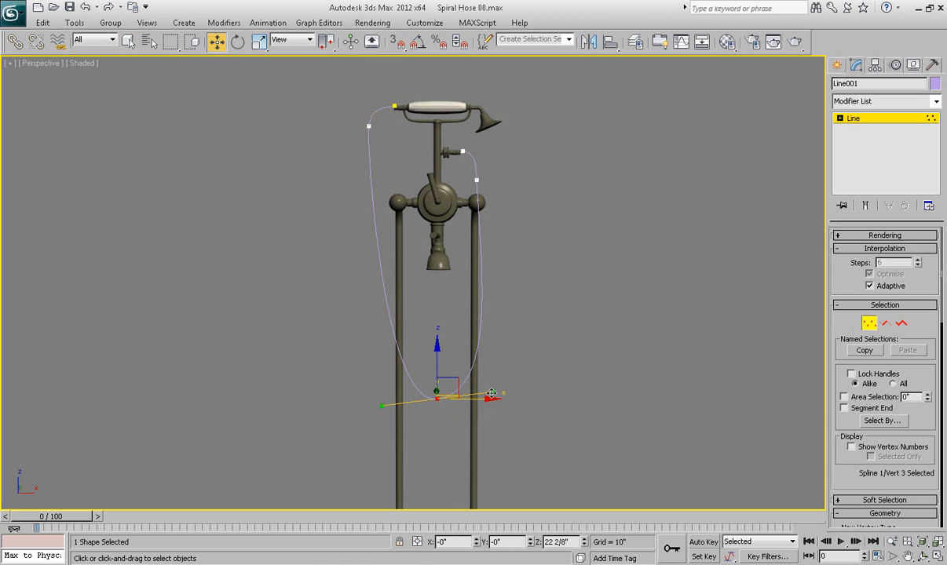
drag(493, 391, 437, 411)
click(368, 126)
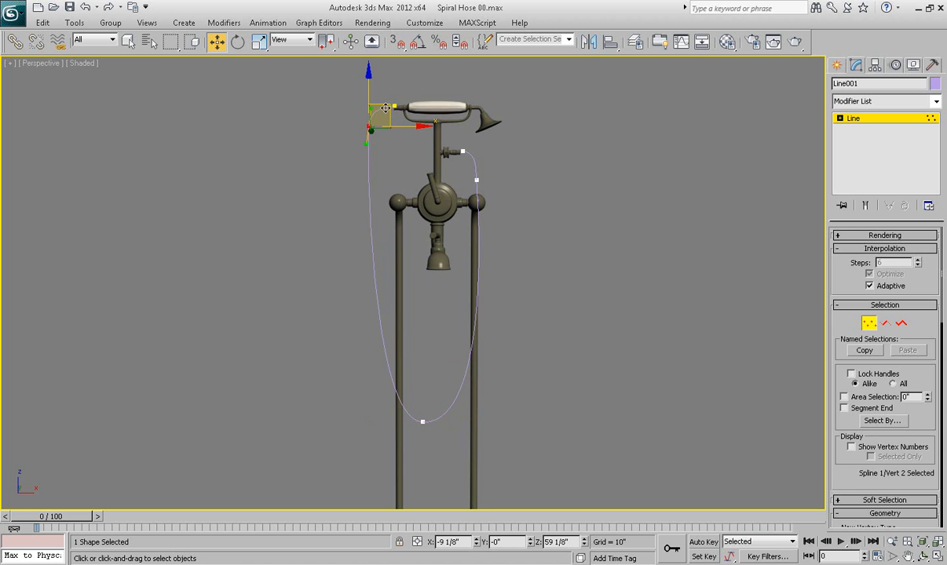
drag(388, 107, 390, 107)
Move the hose line's last vertex to the side outlet fitting and adjust the corner vertex just below it
click(524, 199)
scroll(524, 199, up, 5)
middle_drag(550, 168, 476, 259)
click(470, 215)
drag(486, 200, 483, 208)
click(438, 149)
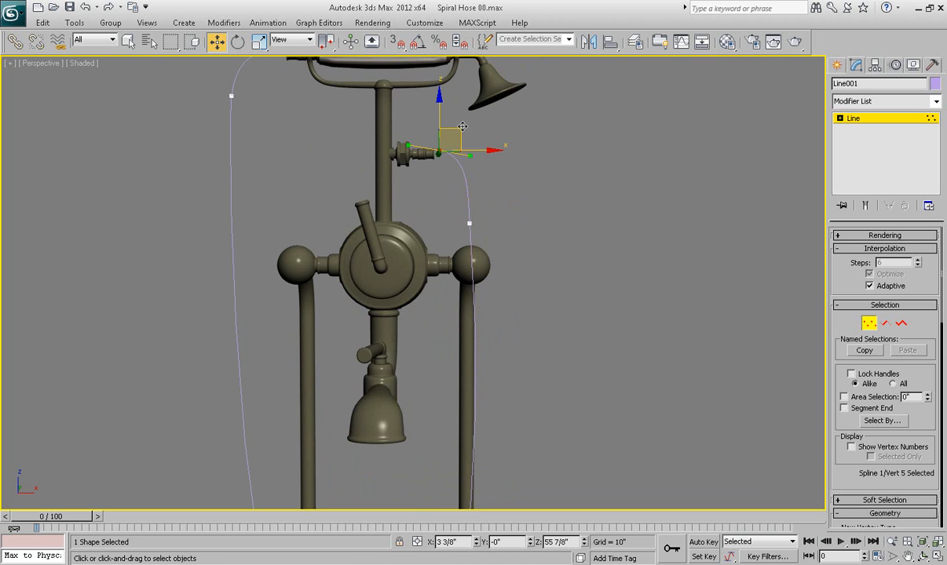
drag(455, 128, 447, 129)
drag(486, 202, 448, 238)
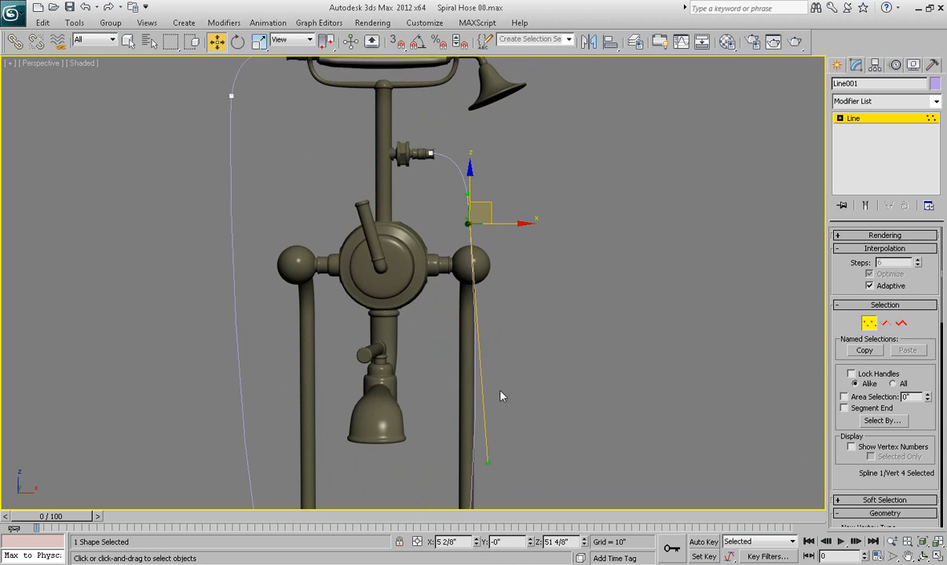
Straighten the lower tangent of the corner vertex on the outlet side and fine-tune the loop's bottom vertex
scroll(498, 404, down, 2)
middle_drag(492, 392, 489, 327)
drag(462, 339, 450, 343)
scroll(520, 308, down, 3)
middle_drag(534, 303, 547, 299)
scroll(547, 299, up, 3)
click(412, 418)
drag(431, 399, 432, 393)
Move the corner vertex on the handset side slightly down to smooth the hose's upper bend
click(345, 123)
middle_drag(426, 184, 439, 340)
scroll(439, 340, up, 3)
scroll(419, 277, up, 4)
middle_drag(418, 278, 431, 292)
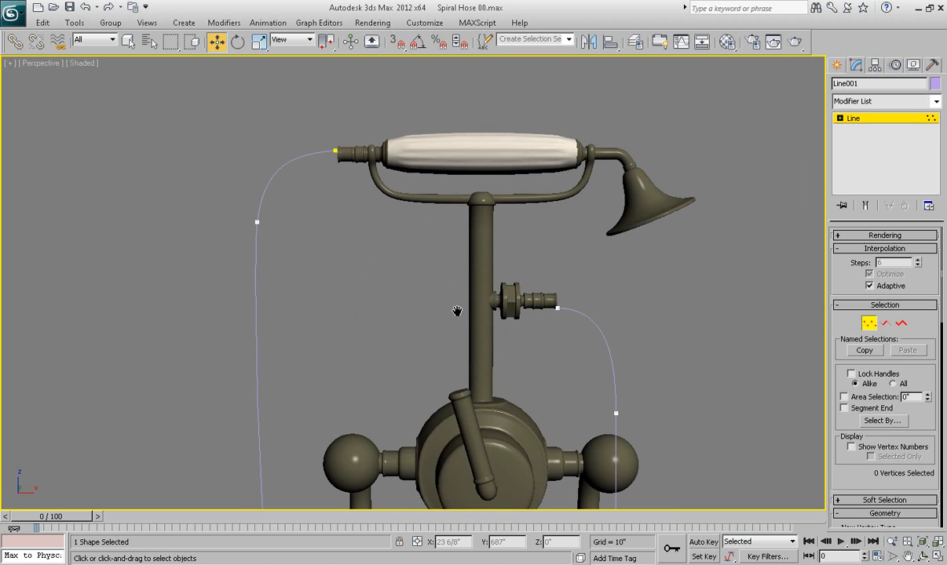
click(257, 222)
drag(257, 189, 257, 195)
Fit the line's first vertex into the handset's hose connector at about X -5 4/8", Z 61 7/8" and level its tangent
click(321, 144)
click(336, 151)
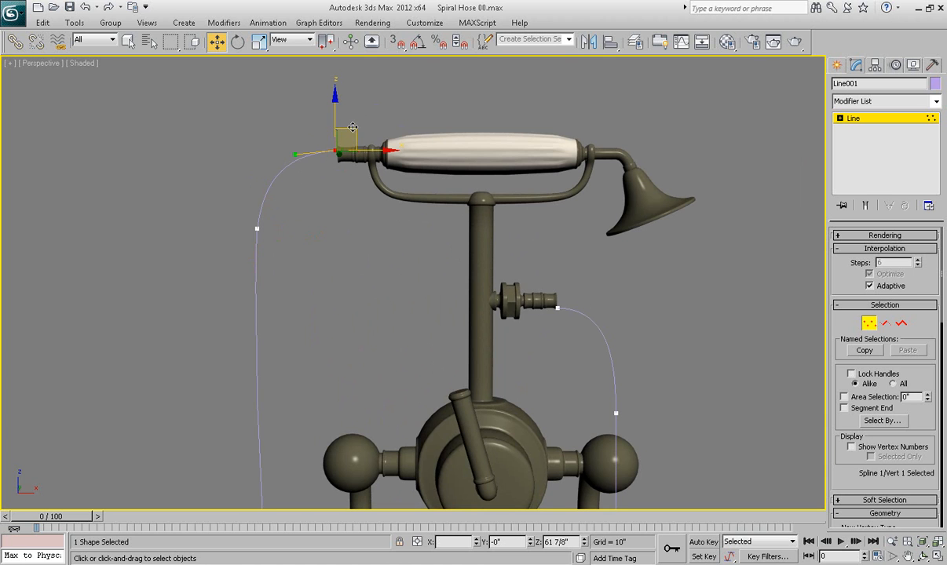
scroll(358, 129, up, 3)
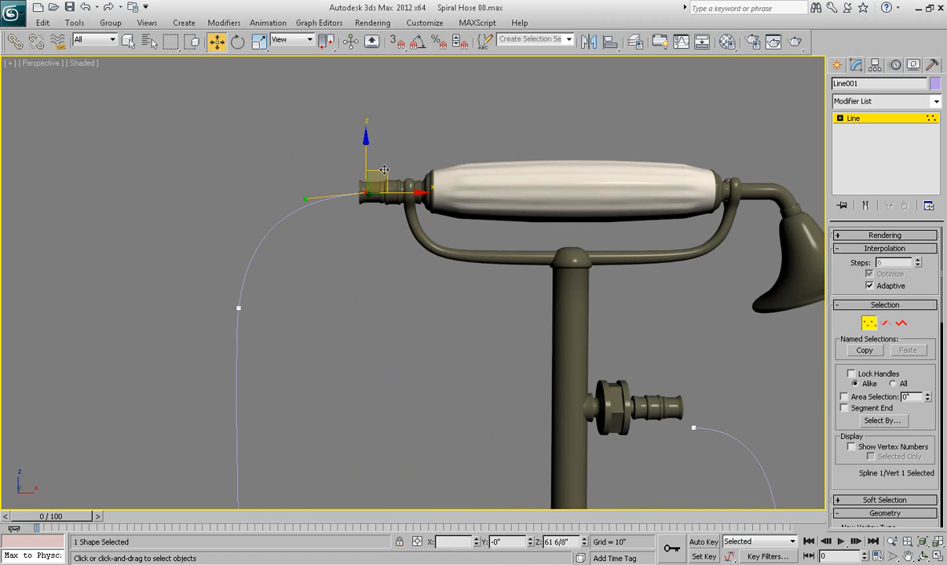
drag(384, 169, 386, 167)
drag(307, 197, 311, 191)
In the Front view, align the line's last vertex with the side outlet fitting and leave vertex editing
middle_drag(561, 220, 545, 166)
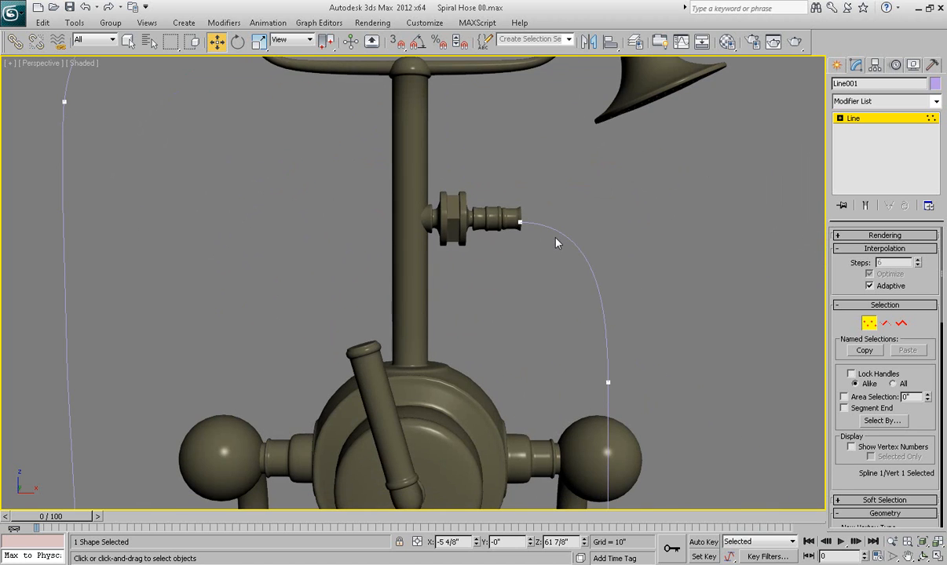
scroll(526, 281, down, 2)
scroll(522, 317, down, 3)
key(f)
scroll(505, 256, up, 6)
middle_drag(497, 262, 514, 268)
scroll(514, 268, up, 4)
click(454, 276)
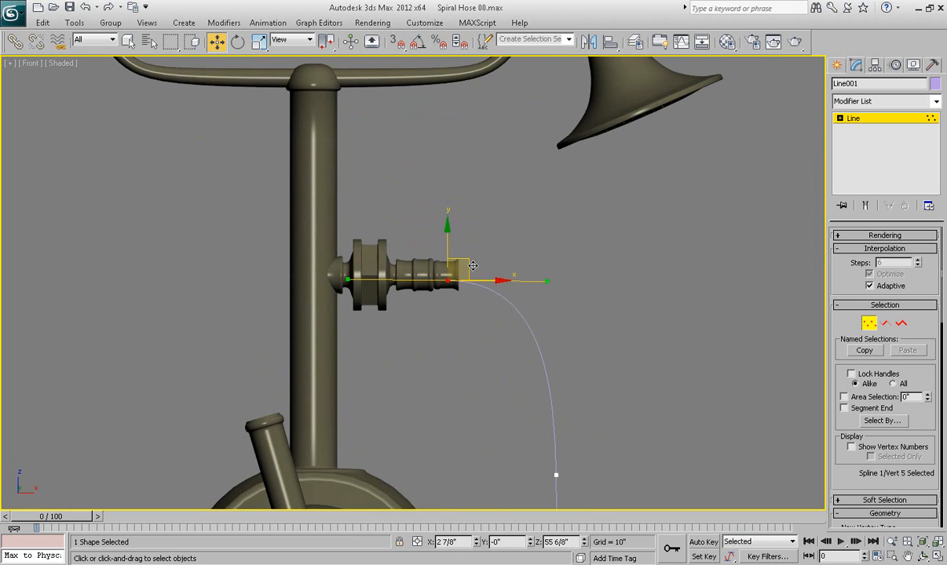
scroll(476, 262, down, 4)
click(474, 342)
click(562, 257)
scroll(561, 274, down, 3)
scroll(563, 228, up, 1)
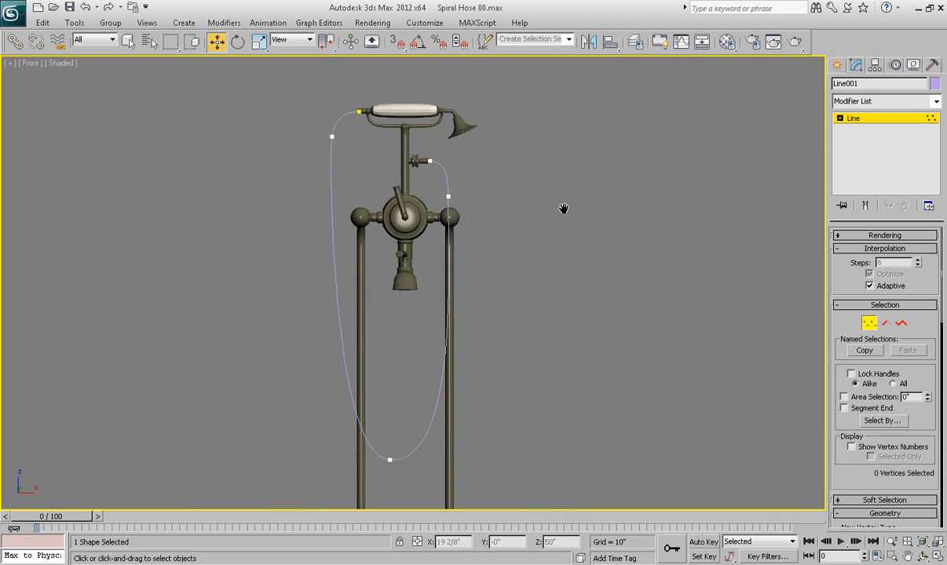
click(857, 118)
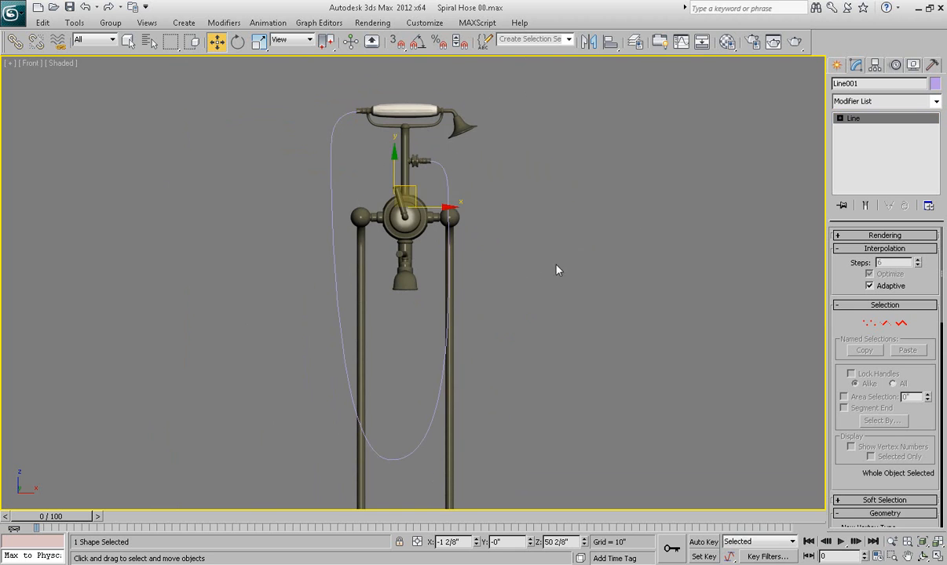
In the Perspective view, move the whole hose line along Y to about 2 3/8" so its ends meet both connectors
key(p)
middle_drag(583, 255, 524, 293)
alt+middle_drag(545, 260, 456, 269)
drag(418, 217, 450, 218)
alt+middle_drag(450, 218, 479, 272)
scroll(483, 267, up, 1)
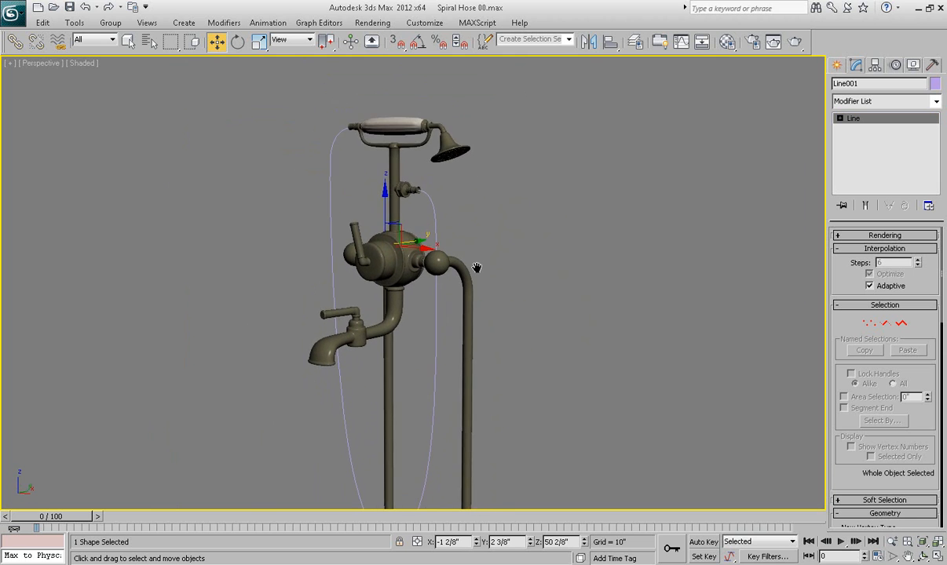
scroll(487, 267, up, 4)
middle_drag(494, 258, 474, 303)
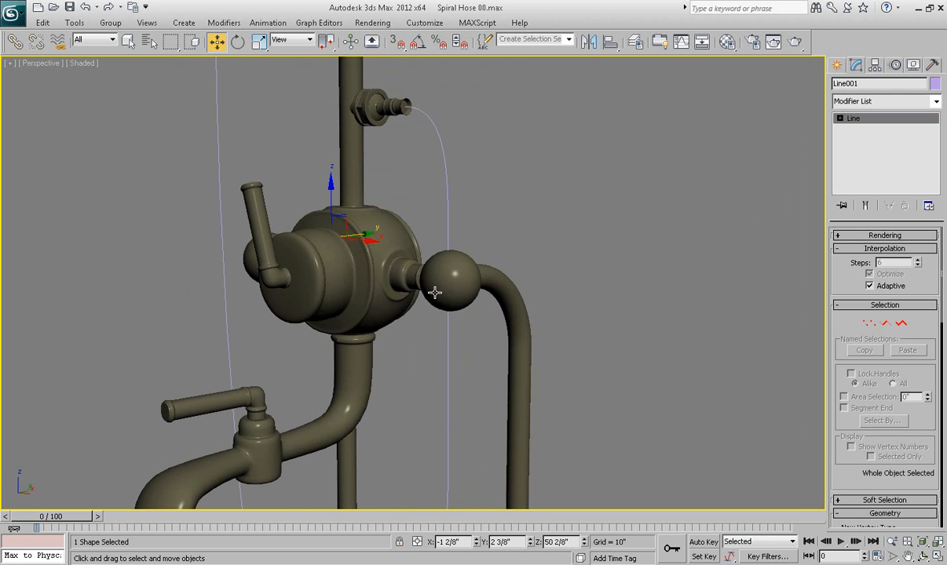
scroll(424, 265, down, 4)
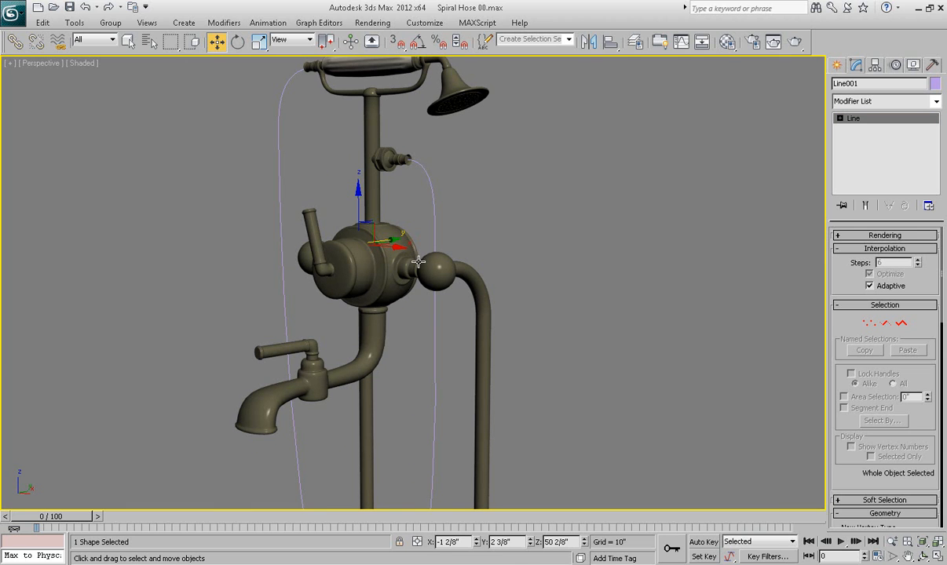
middle_drag(442, 269, 446, 257)
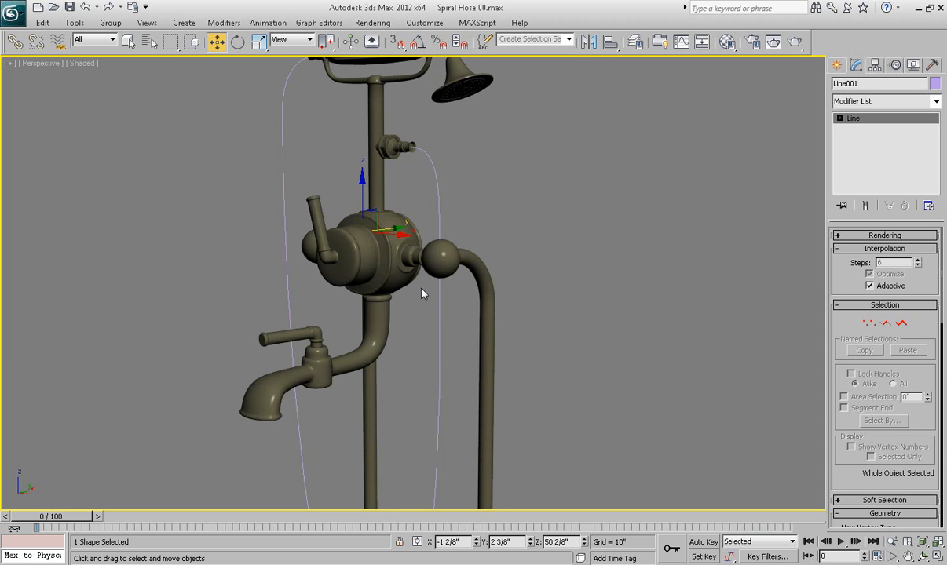
In wireframe display, use Refine to insert a vertex on the hose line beside the outlet-side ball joint
key(F4)
key(F3)
alt+middle_drag(437, 292, 450, 255)
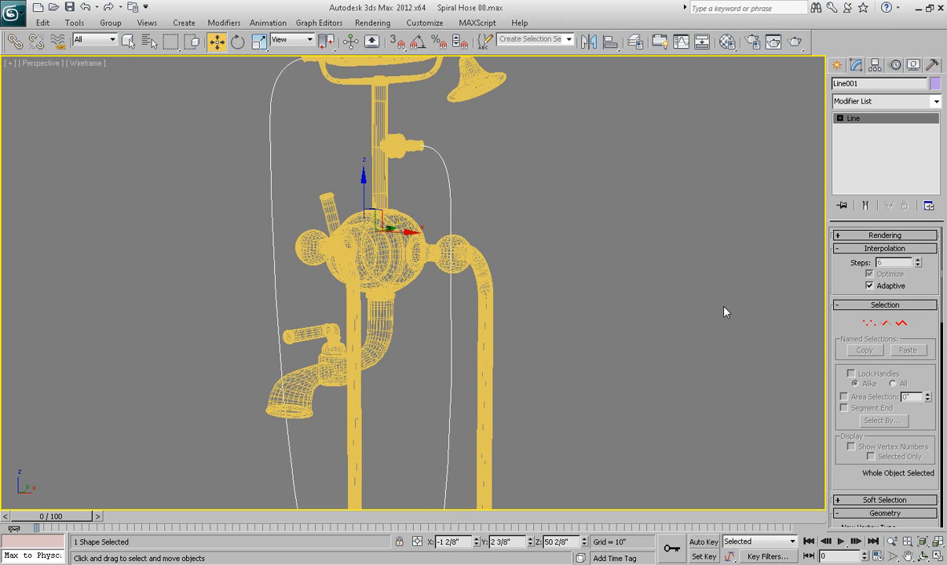
click(869, 325)
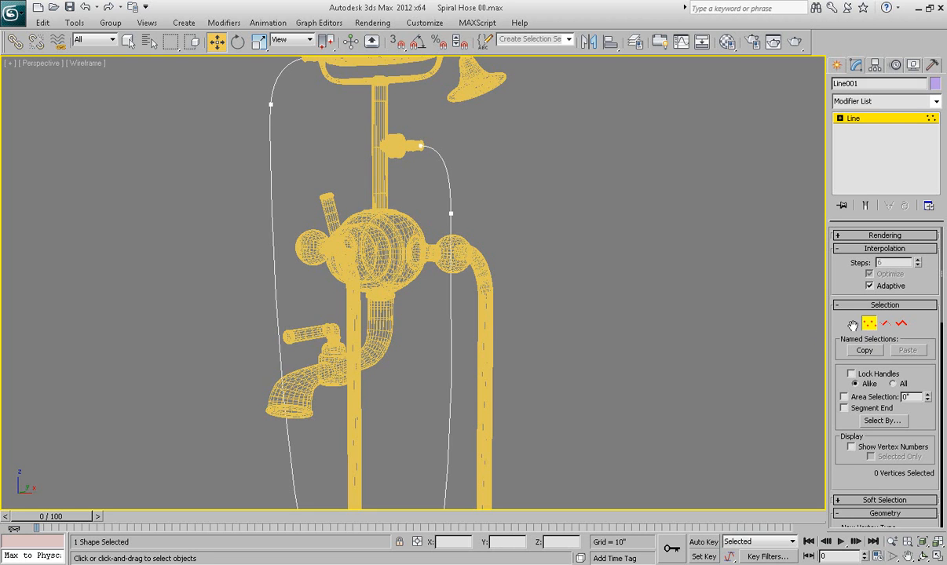
drag(846, 328, 847, 254)
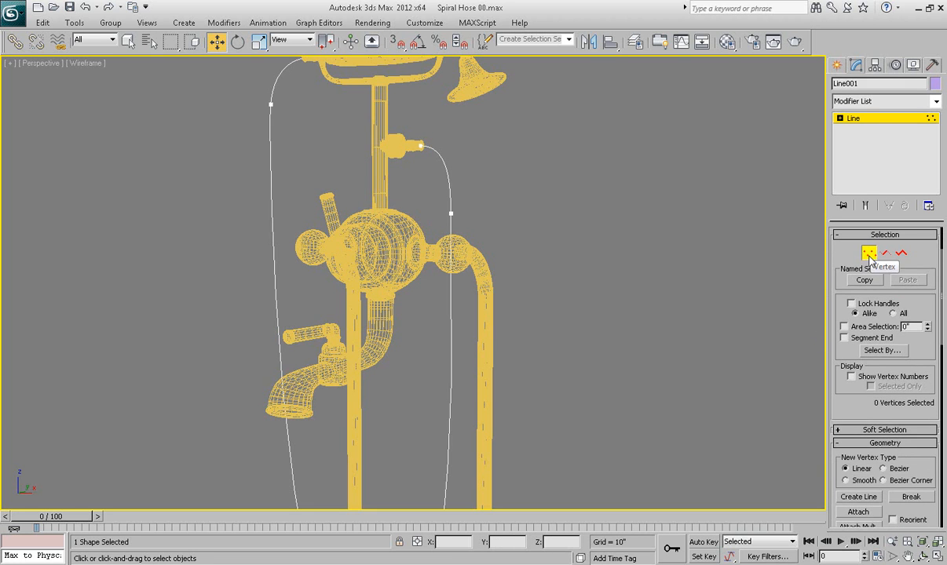
drag(846, 408, 852, 202)
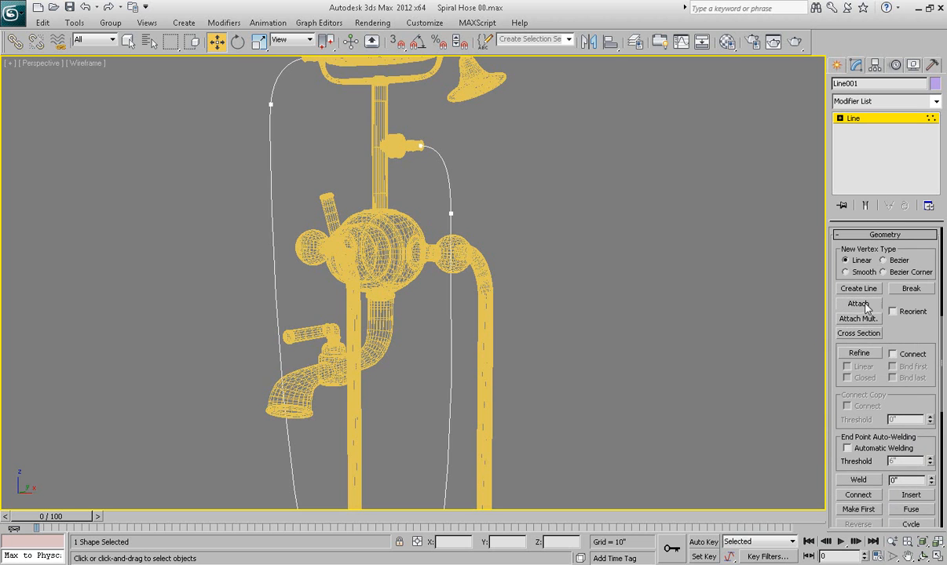
click(859, 354)
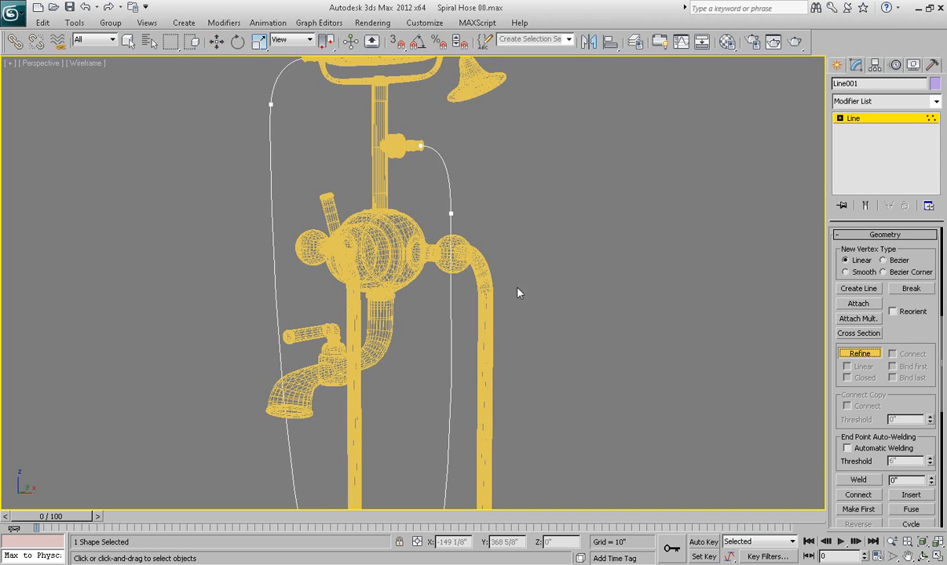
scroll(520, 320, up, 3)
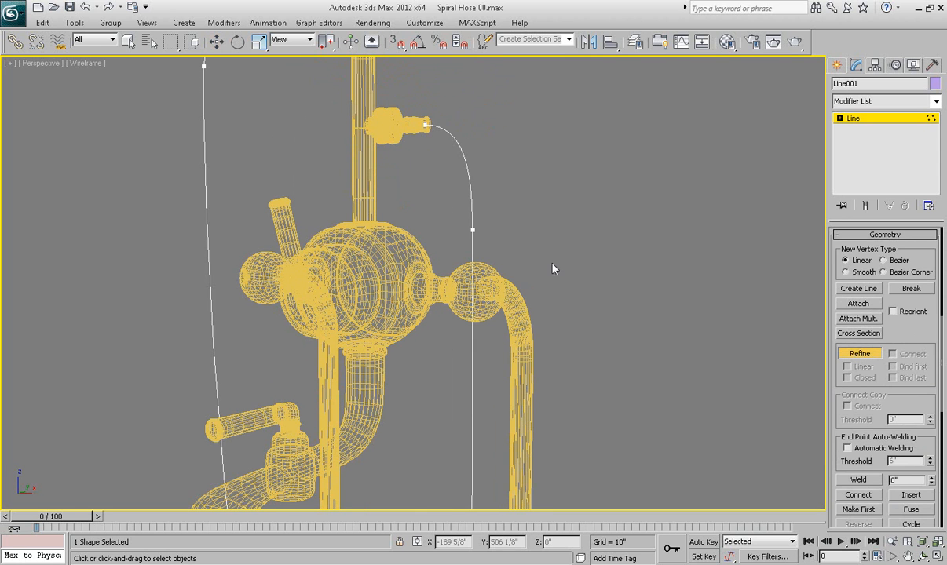
click(473, 293)
key(w)
Move the inserted vertex forward along Y so the hose passes in front of the ball joint, and return to shaded display
mouse_move(525, 317)
alt+middle_down()
mouse_move(577, 260)
mouse_move(524, 319)
mouse_move(533, 324)
mouse_move(534, 300)
alt+middle_up()
click(472, 278)
alt+middle_drag(454, 304, 454, 277)
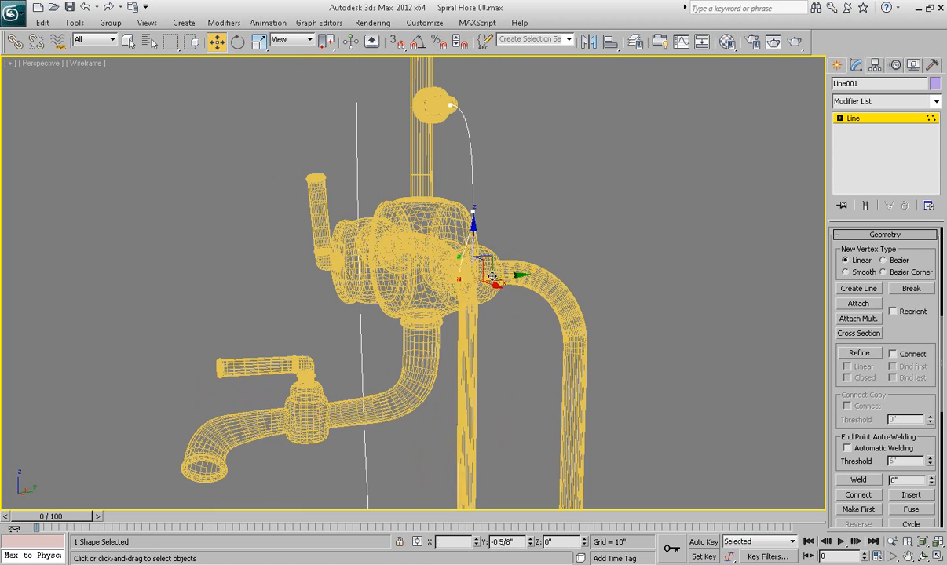
key(F3)
mouse_move(471, 278)
alt+middle_down()
mouse_move(522, 303)
mouse_move(512, 300)
mouse_move(493, 201)
alt+middle_up()
key(F4)
Raise the bend vertex below the side outlet and adjust the height of the inserted vertex beside the ball joint
drag(493, 199, 459, 223)
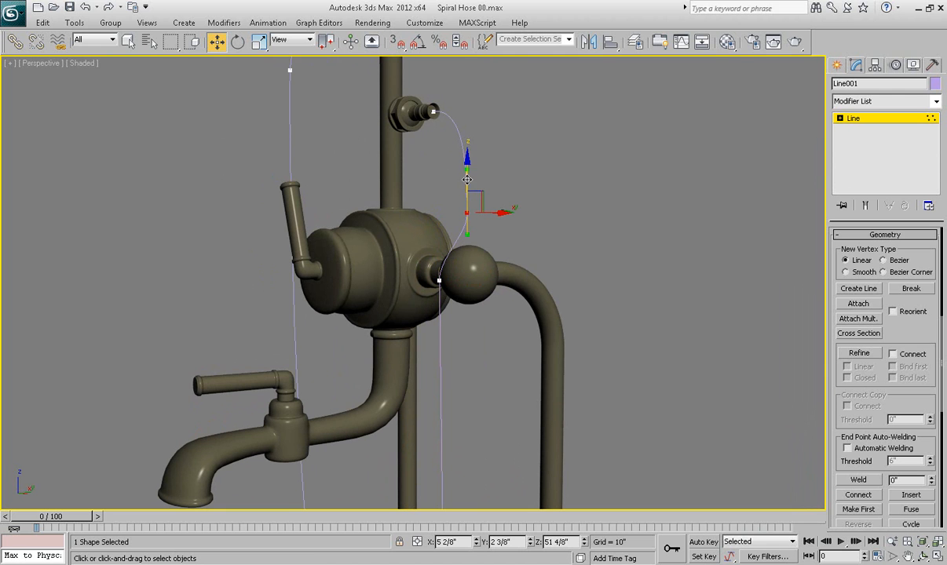
drag(467, 158, 467, 138)
alt+middle_drag(517, 210, 476, 214)
drag(447, 252, 427, 300)
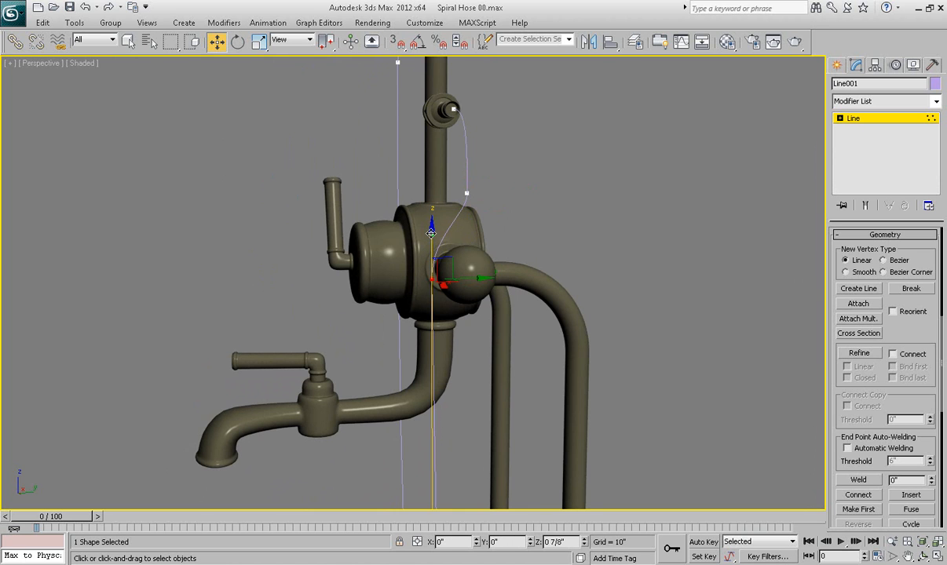
Shift the bend vertex below the side outlet forward to about Y 1 7/8" to smooth the transition
mouse_move(507, 186)
mouse_down()
mouse_move(461, 215)
mouse_move(493, 195)
mouse_up()
key(F6)
alt+middle_drag(520, 206, 498, 218)
drag(491, 194, 492, 194)
alt+middle_drag(477, 277, 529, 233)
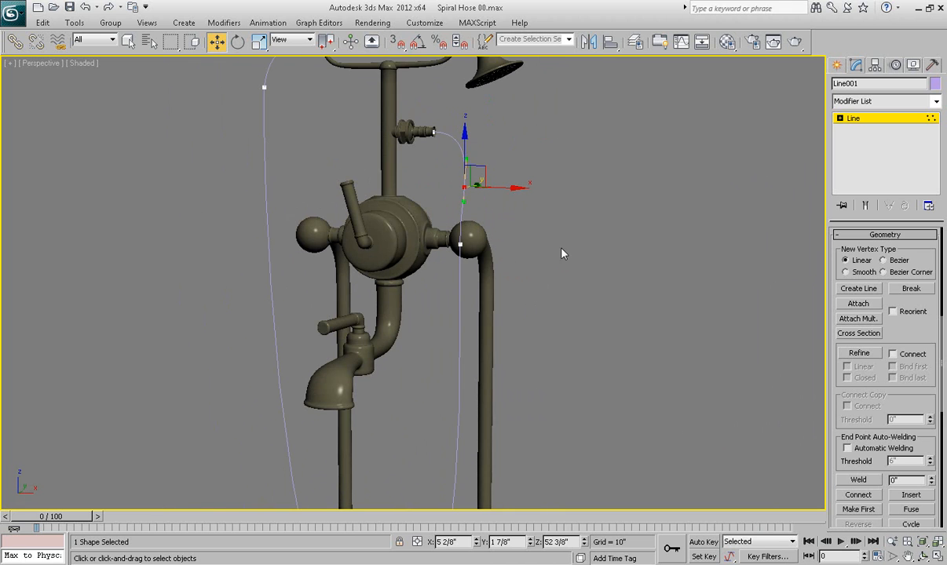
In the Left view, move the hose loop's lowest vertex forward along Y to about 1 1/8"
scroll(489, 298, down, 3)
alt+middle_drag(499, 334, 488, 312)
drag(449, 355, 424, 383)
alt+middle_drag(484, 363, 562, 315)
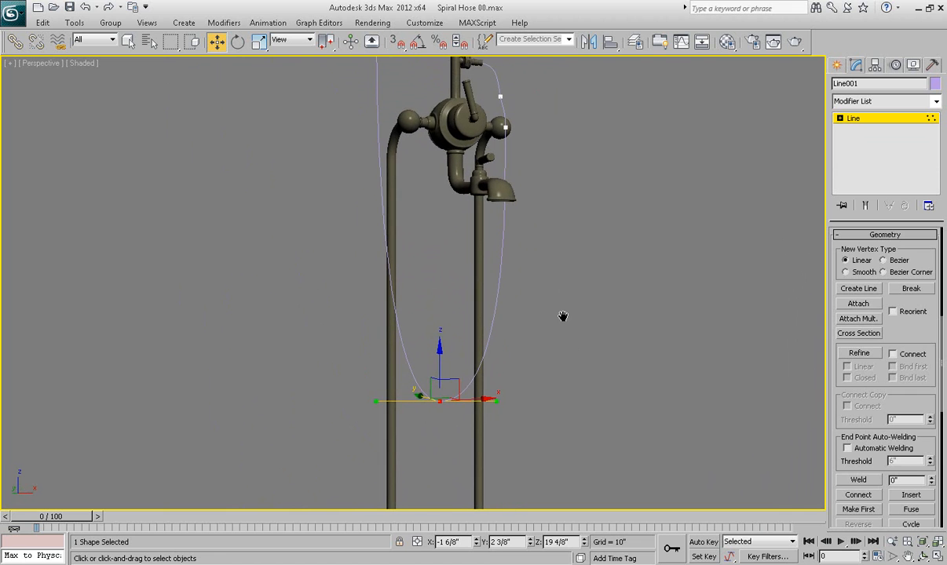
key(l)
middle_drag(493, 293, 498, 340)
scroll(499, 338, up, 4)
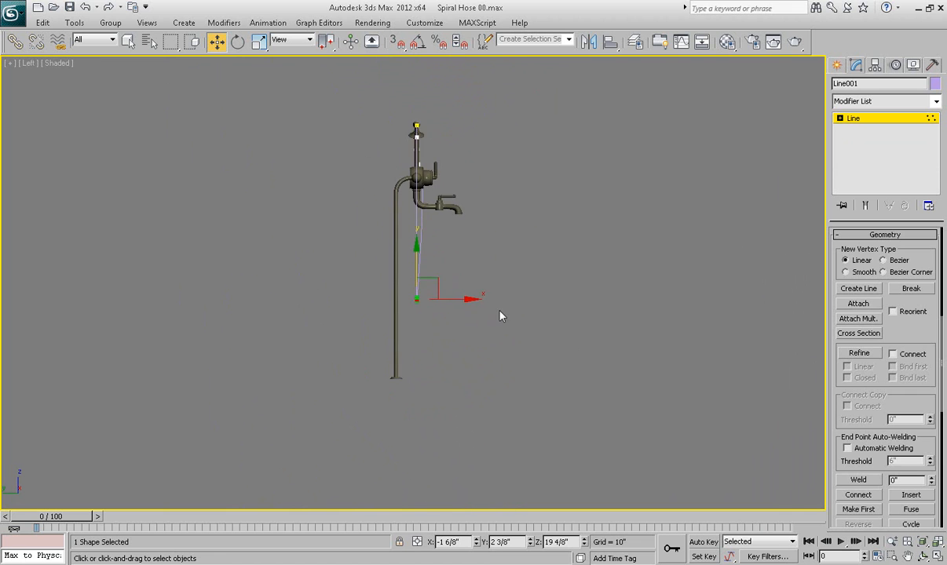
middle_drag(498, 218, 503, 278)
scroll(502, 278, up, 2)
drag(460, 390, 477, 391)
key(p)
In the Perspective view, adjust the tangent handle of the hose loop's lowest vertex
alt+middle_drag(483, 395, 406, 376)
scroll(442, 405, up, 2)
drag(407, 431, 410, 430)
alt+middle_drag(584, 365, 554, 349)
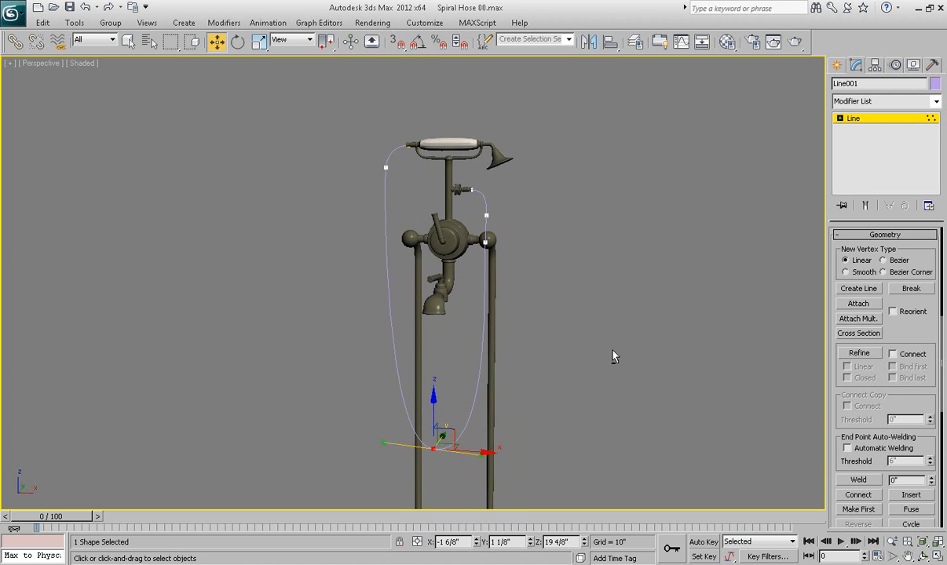
Leave vertex editing and check the whole hose path from the Perspective and Front views
click(880, 120)
middle_drag(518, 288, 507, 281)
scroll(477, 306, down, 2)
mouse_move(476, 312)
alt+middle_down()
mouse_move(528, 311)
mouse_move(489, 314)
alt+middle_up()
key(f)
scroll(487, 315, up, 2)
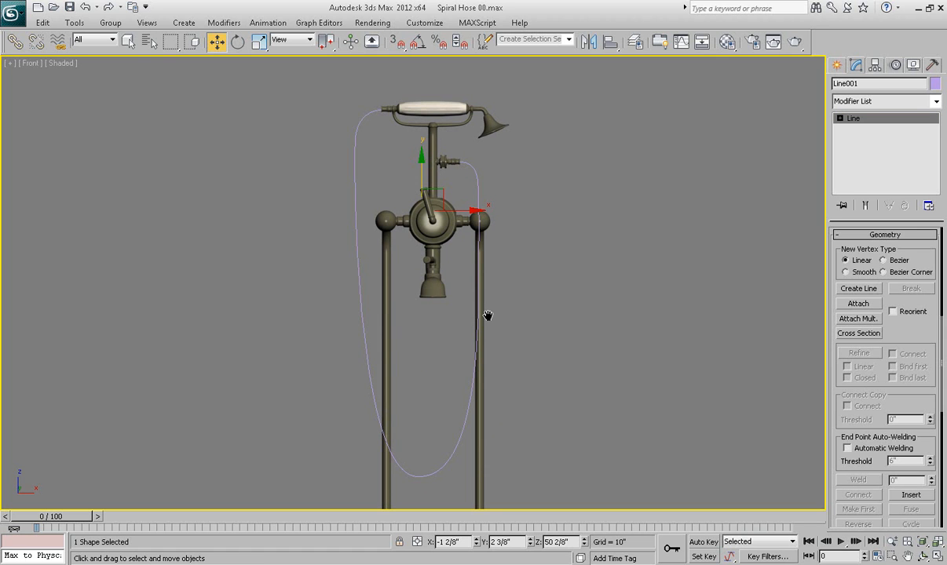
Open the scene Spiral Hose 01.max without saving the changes to the current scene
click(48, 8)
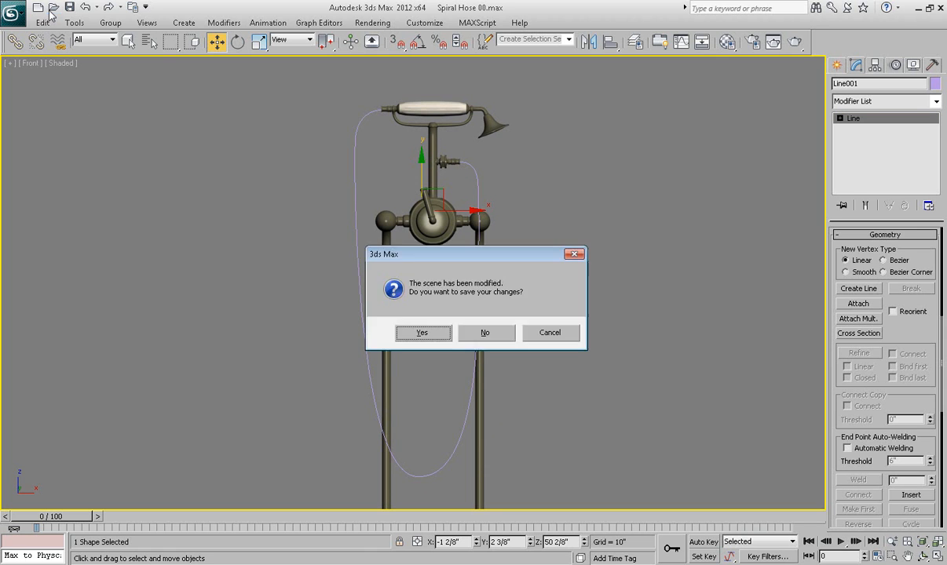
click(481, 333)
double_click(208, 165)
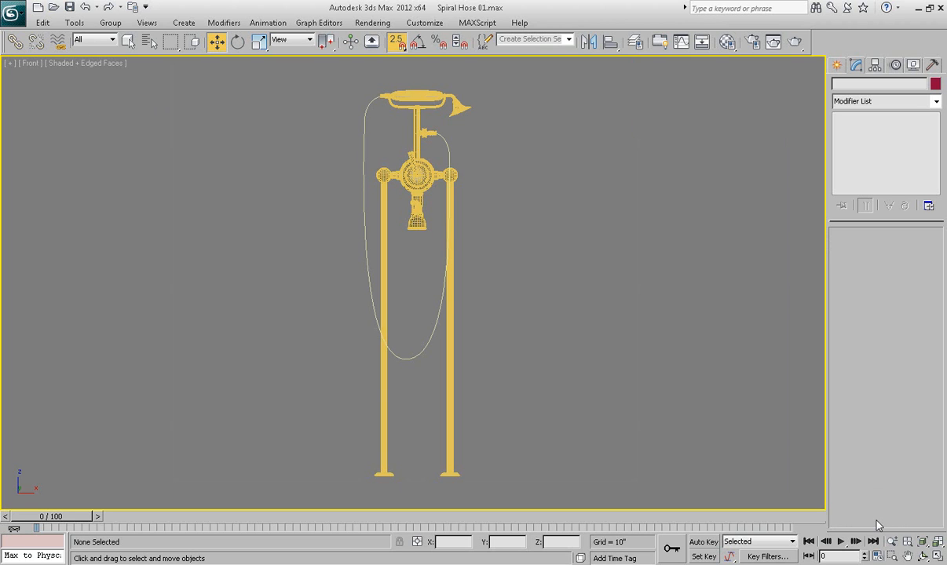
Turn off edged faces and examine the hose end of the side outlet fitting up close in the Front view
key(F4)
middle_drag(464, 199, 430, 312)
scroll(451, 324, up, 5)
scroll(430, 313, up, 4)
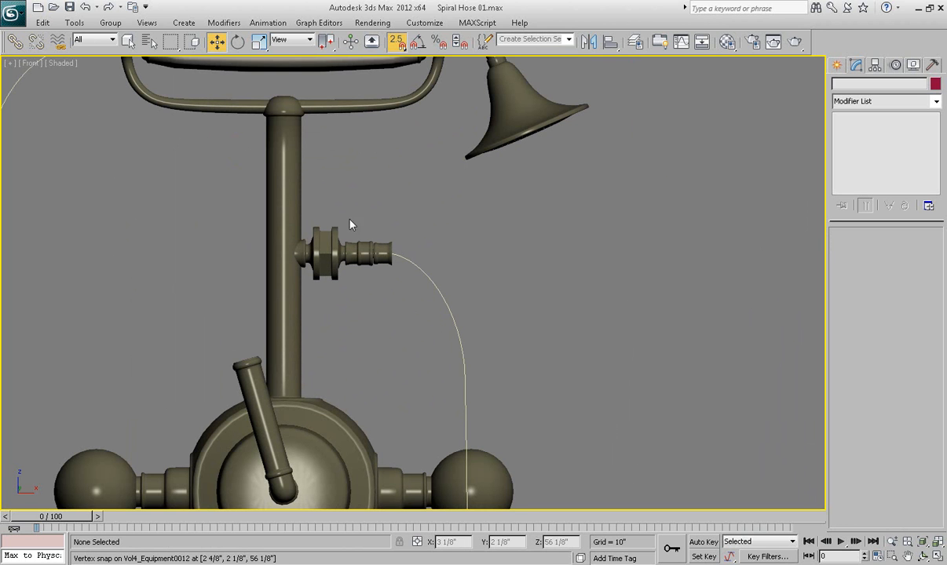
middle_drag(476, 260, 486, 313)
scroll(445, 284, up, 2)
scroll(445, 284, up, 4)
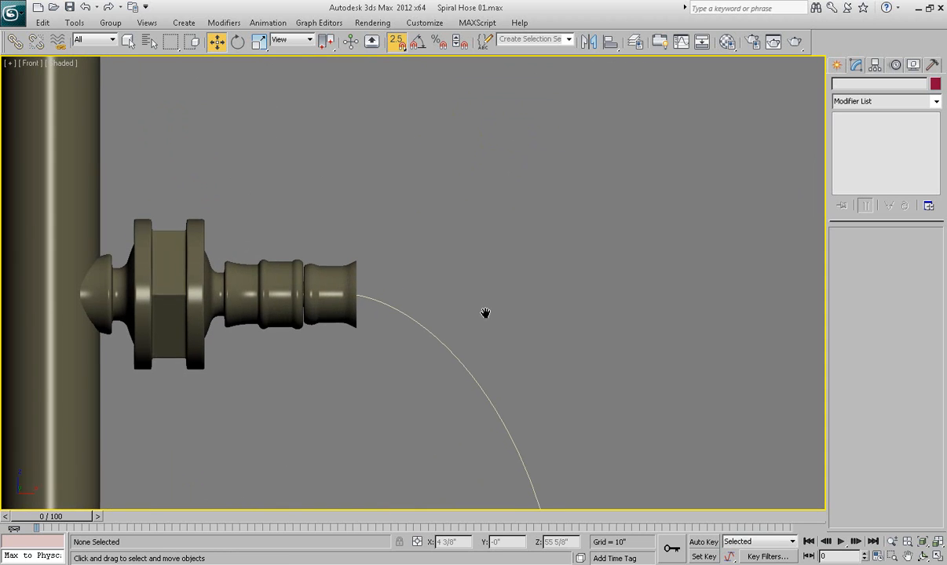
scroll(486, 313, up, 2)
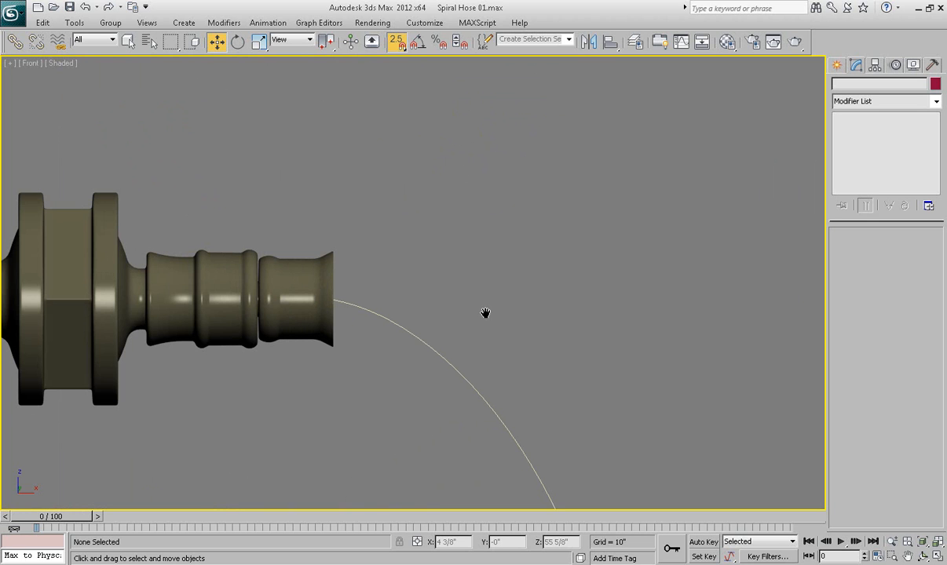
middle_drag(485, 312, 453, 314)
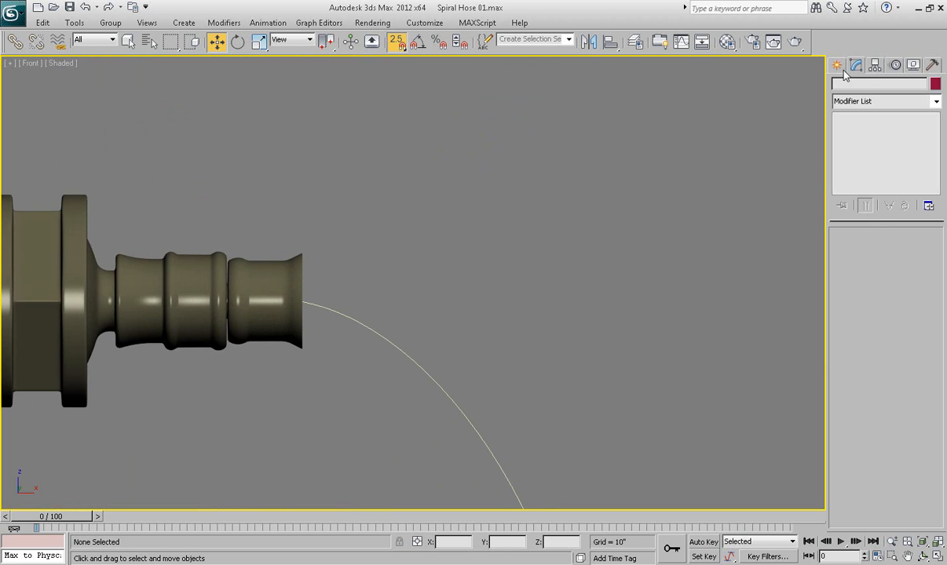
Draw a four-point open line above the outlet fitting: a short slanted top edge, a vertical edge and a short horizontal bottom edge
click(836, 64)
click(856, 87)
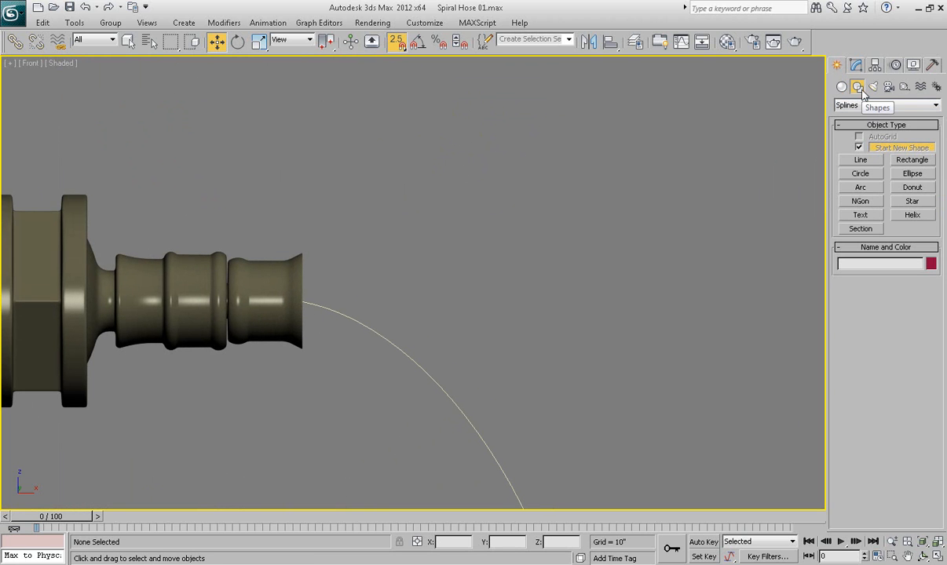
click(860, 160)
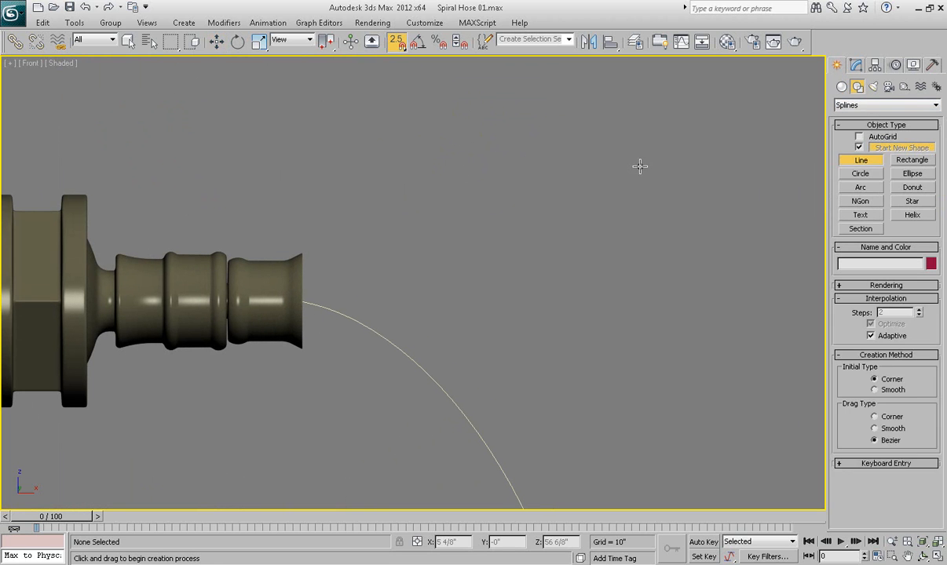
click(432, 141)
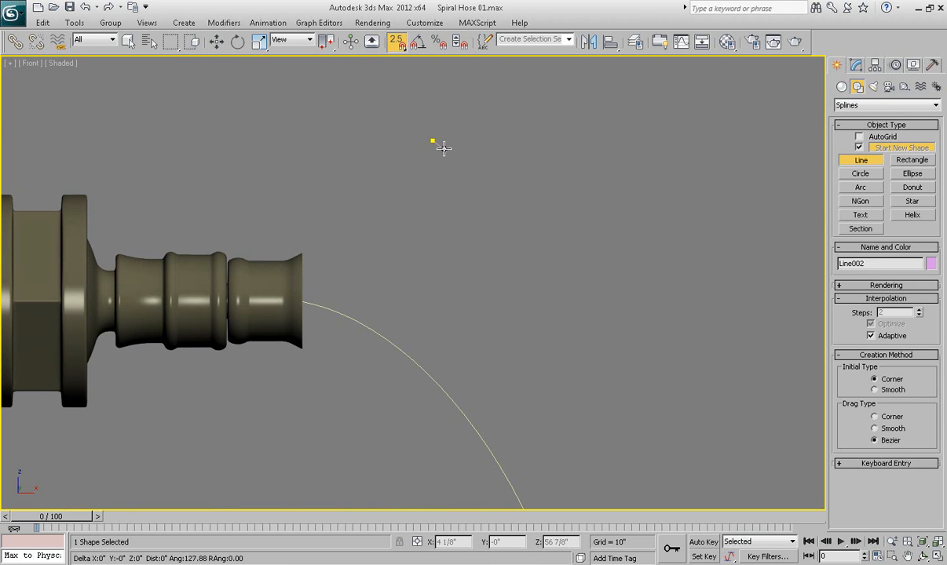
click(443, 147)
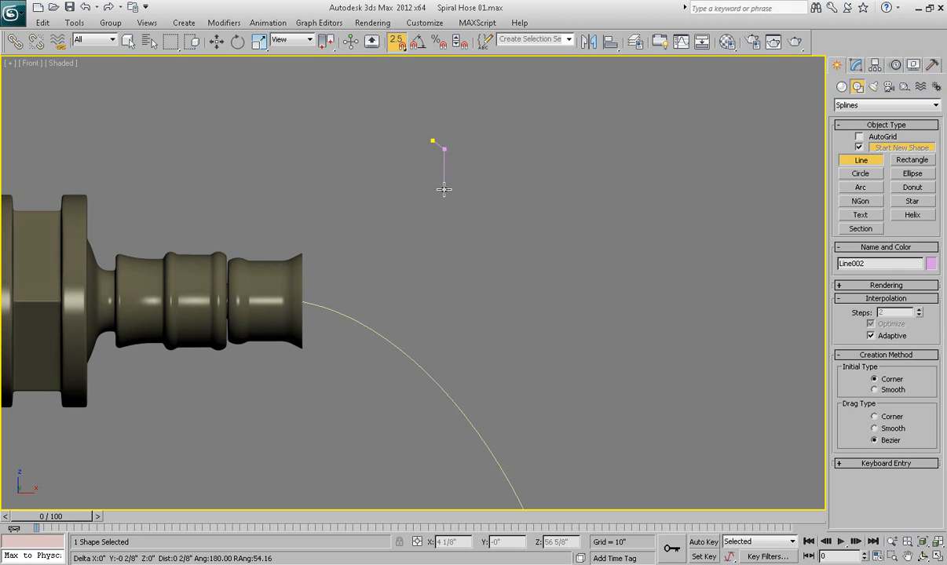
click(441, 189)
click(434, 188)
right_click(474, 172)
In vertex editing, snap the profile line's last vertex into alignment with its first vertex along X at 4"
scroll(482, 211, up, 2)
middle_drag(477, 167, 475, 222)
scroll(471, 204, up, 2)
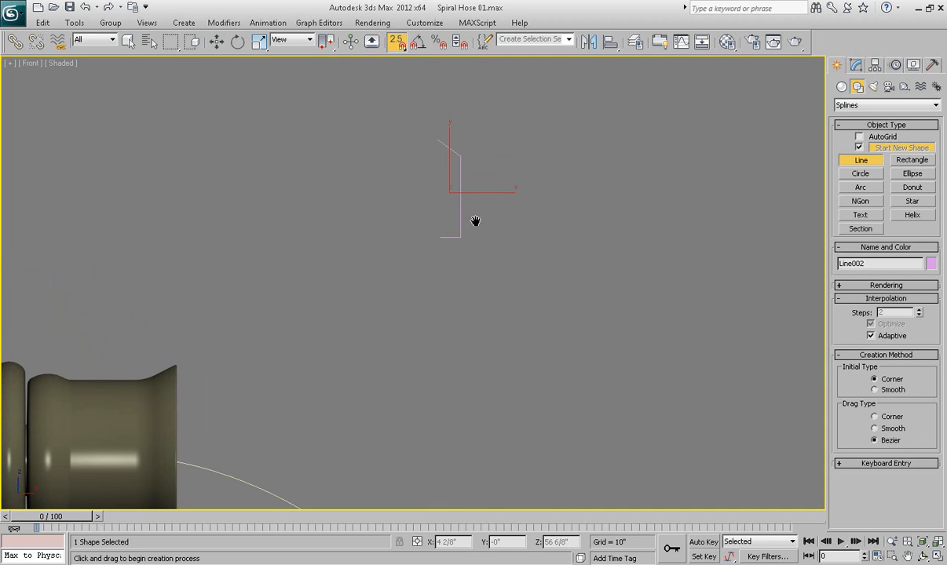
middle_drag(474, 223, 463, 244)
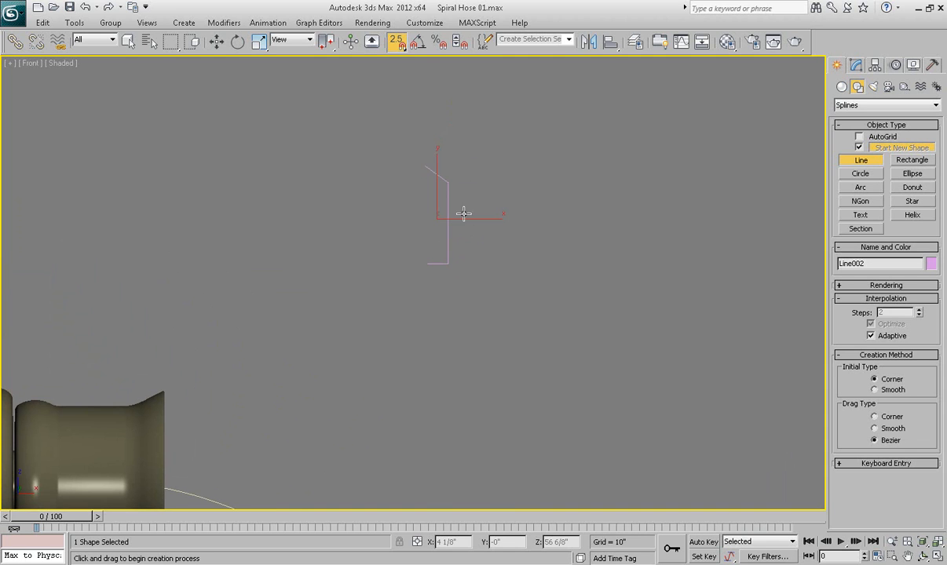
click(427, 267)
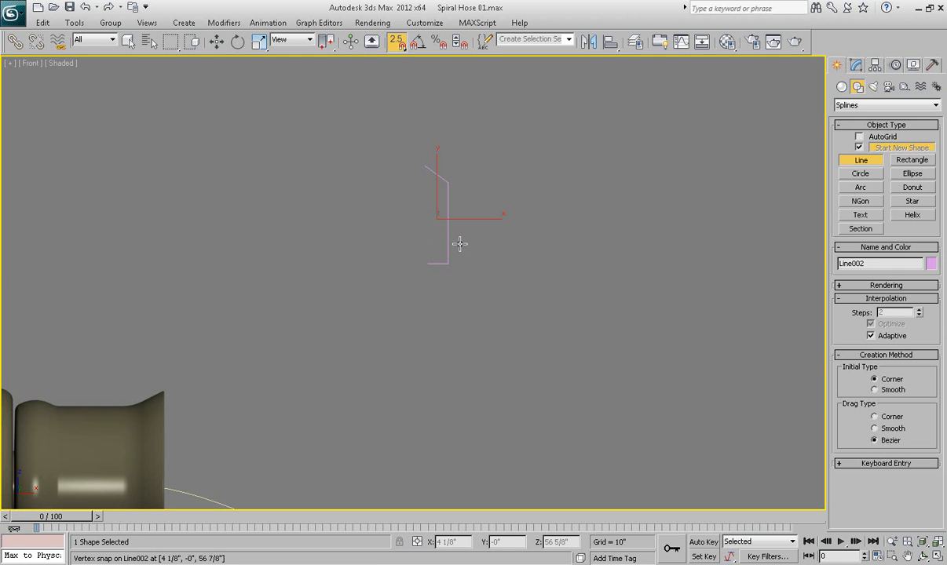
right_click(450, 256)
click(855, 64)
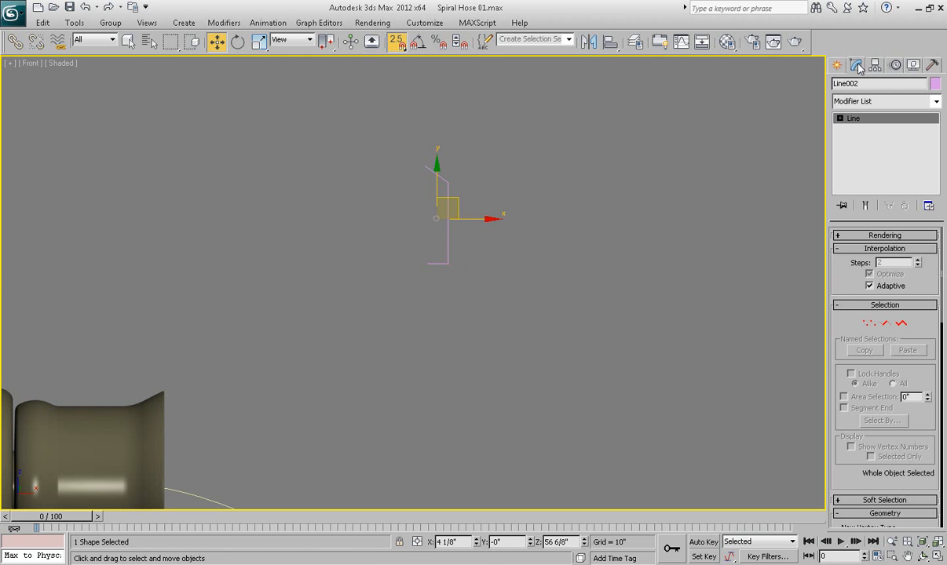
click(868, 323)
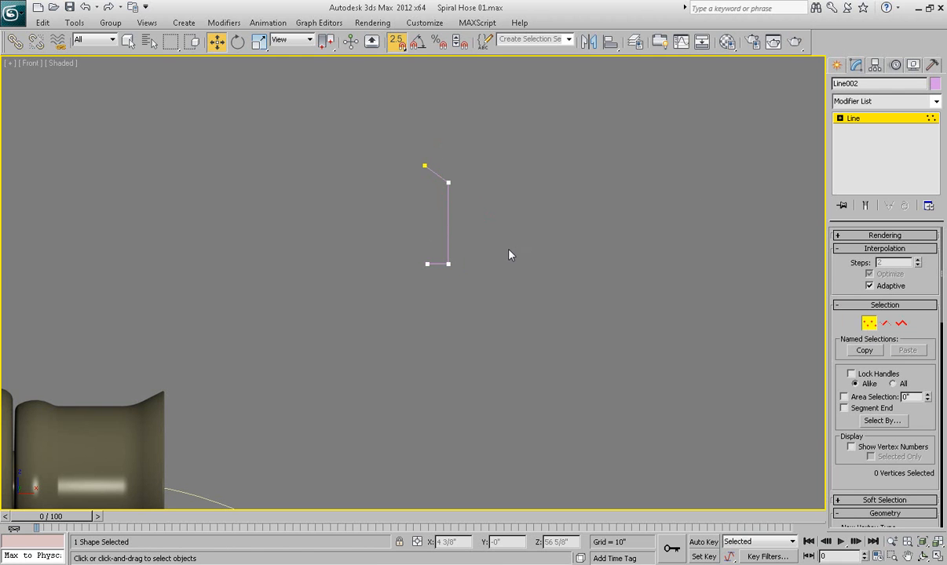
click(428, 265)
middle_drag(472, 282, 463, 312)
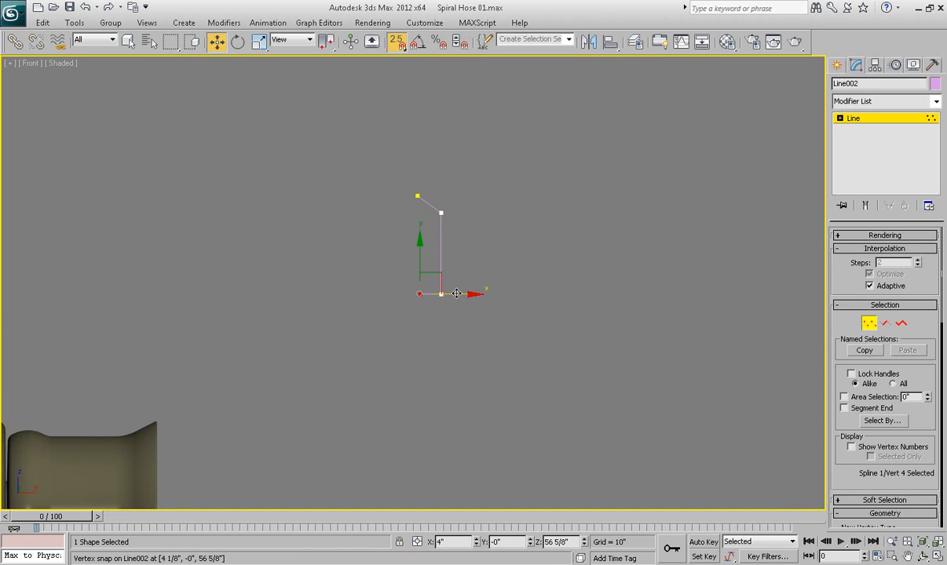
drag(444, 290, 417, 198)
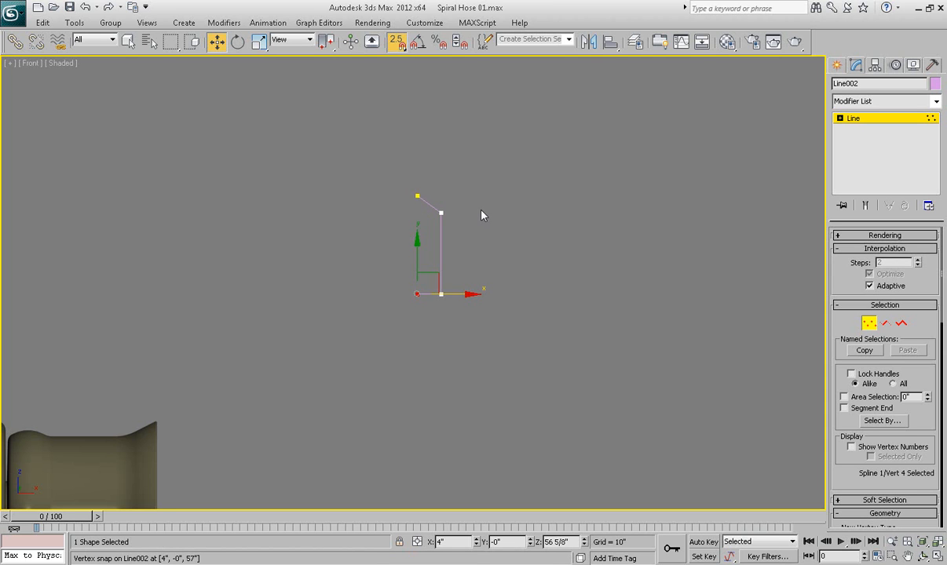
Fillet the profile line's two corner vertices at the ends of the vertical edge with small radii, and leave vertex editing
middle_drag(483, 218, 479, 227)
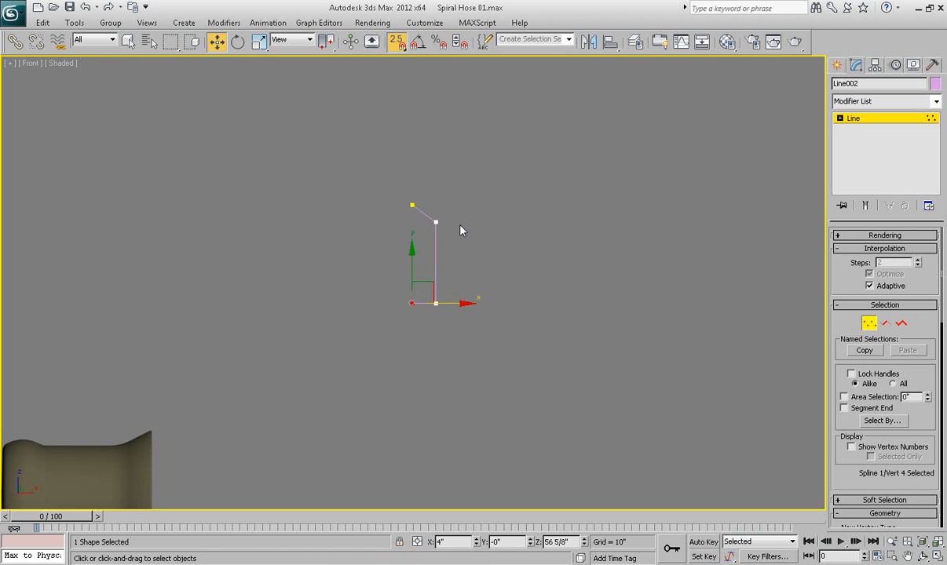
click(436, 221)
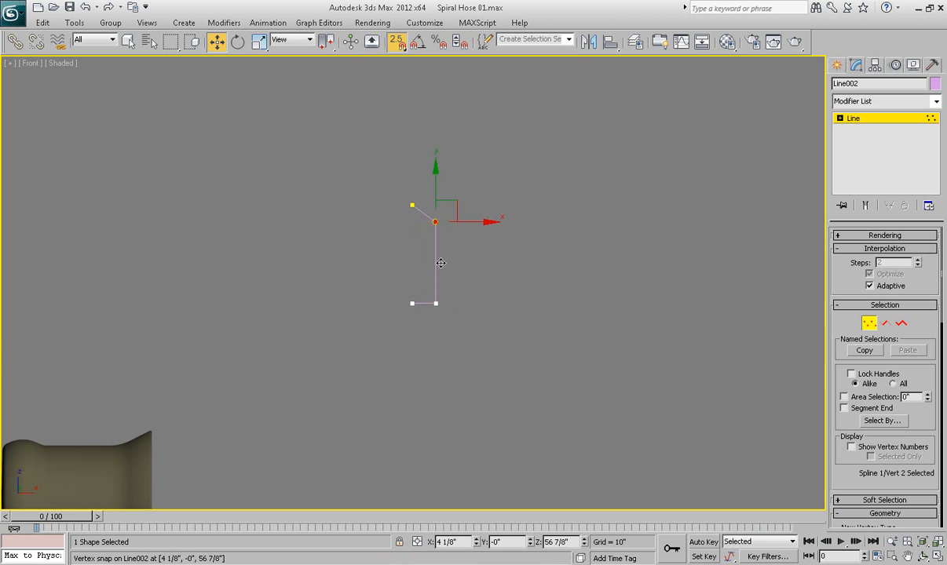
ctrl+click(436, 303)
scroll(471, 293, up, 2)
middle_drag(472, 293, 523, 317)
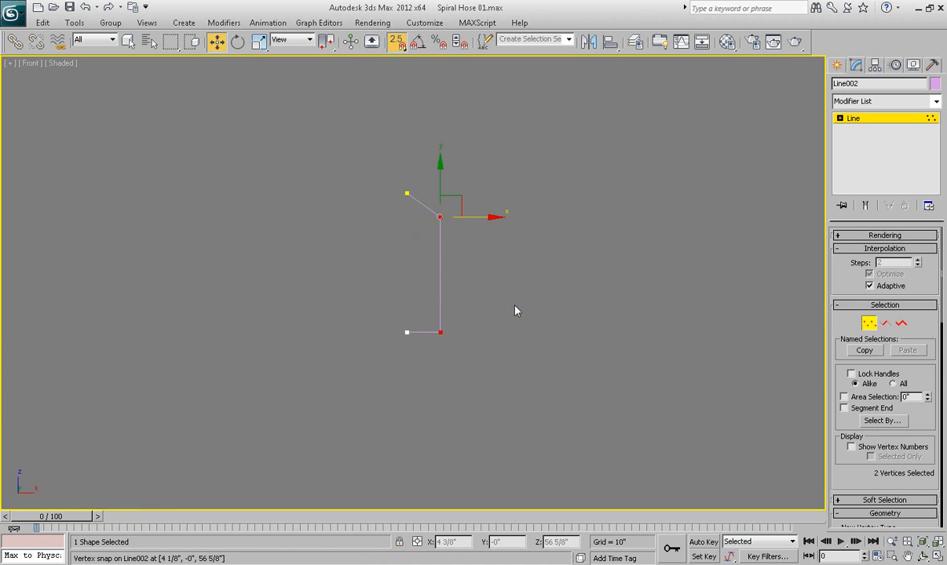
scroll(855, 314, down, 5)
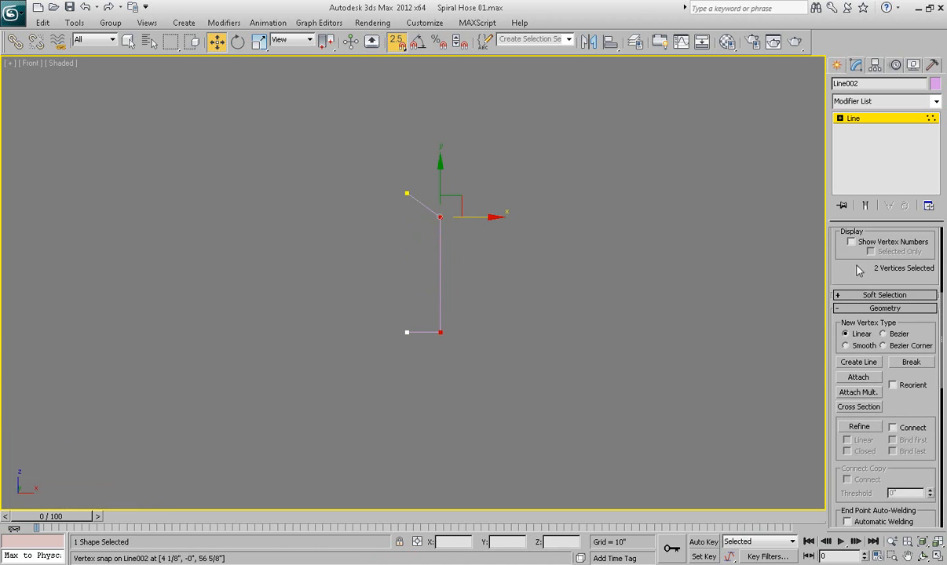
scroll(855, 269, down, 8)
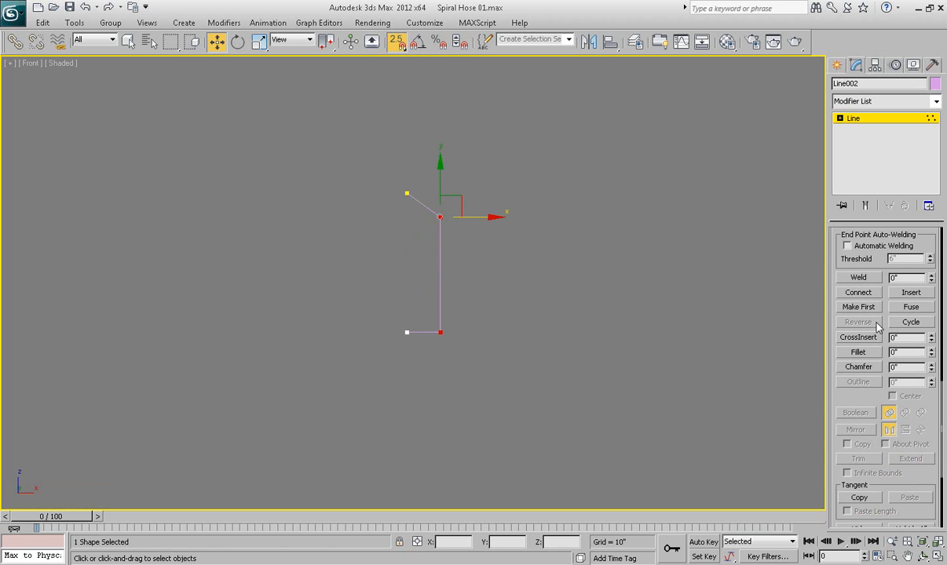
click(858, 355)
scroll(520, 281, up, 2)
middle_drag(547, 312, 472, 303)
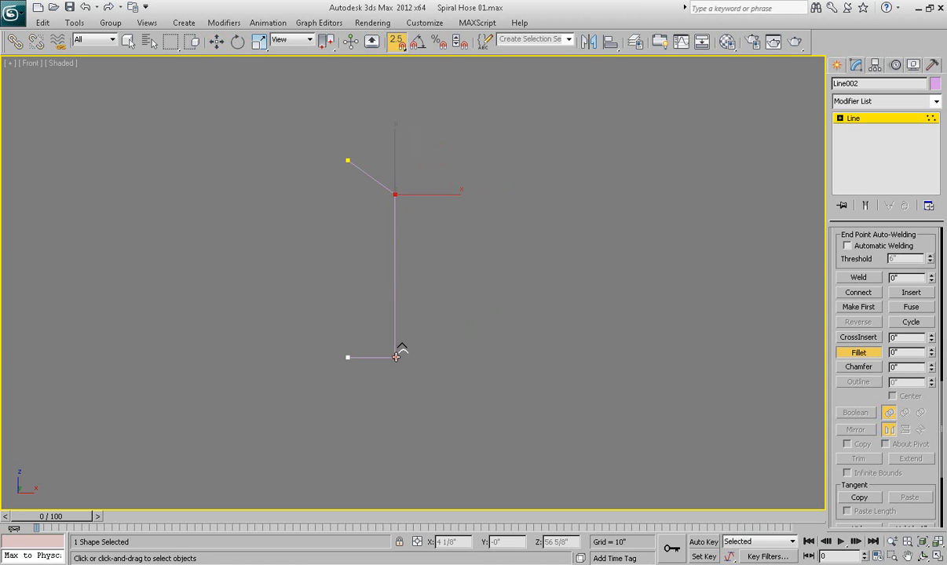
drag(395, 357, 413, 338)
key(w)
scroll(554, 322, down, 2)
click(849, 122)
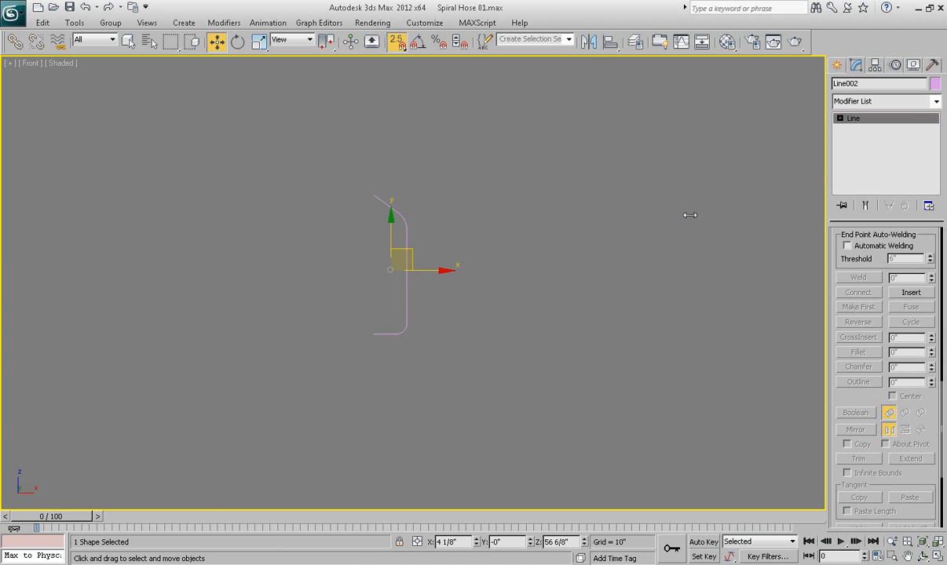
Isolate the profile line and view it from an angle
scroll(617, 249, down, 1)
scroll(549, 282, down, 1)
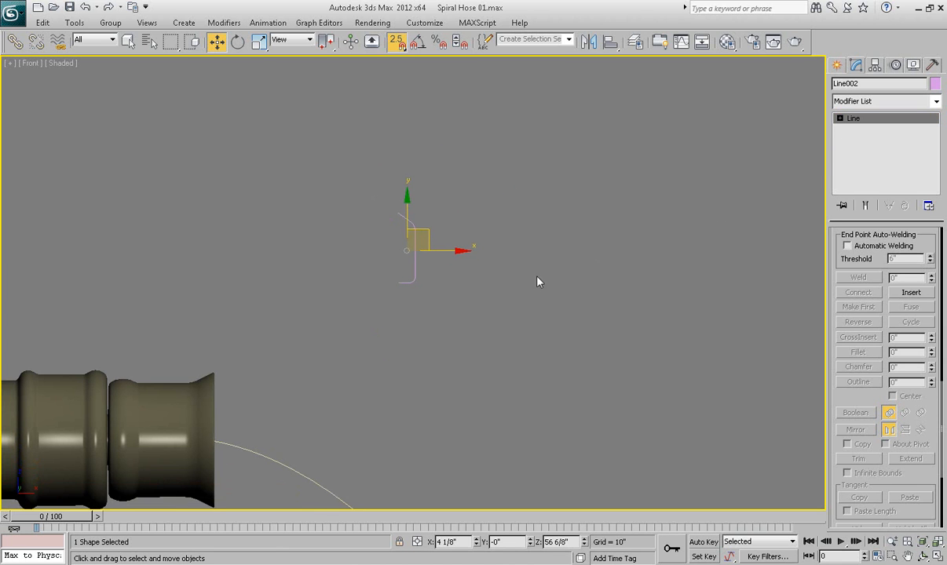
alt+middle_drag(524, 291, 532, 318)
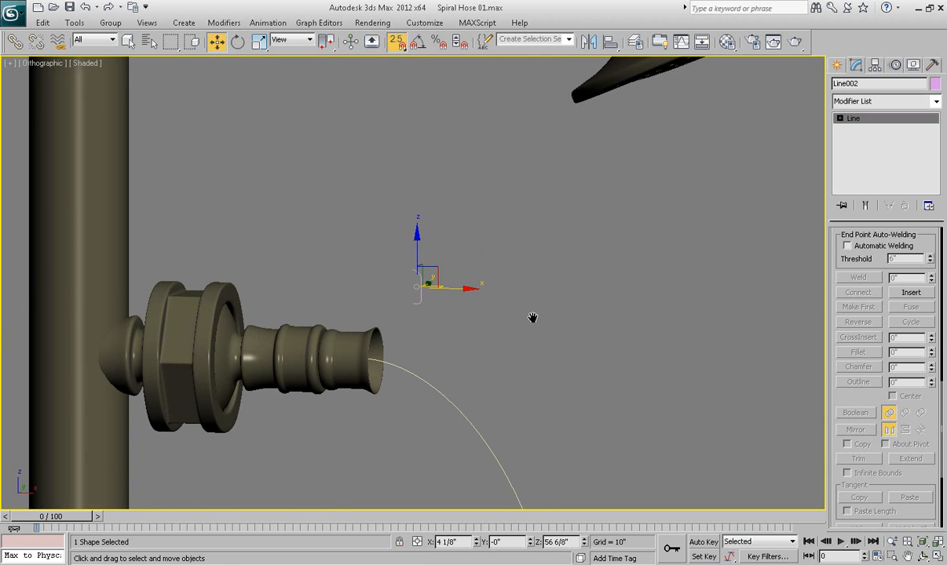
right_click(416, 298)
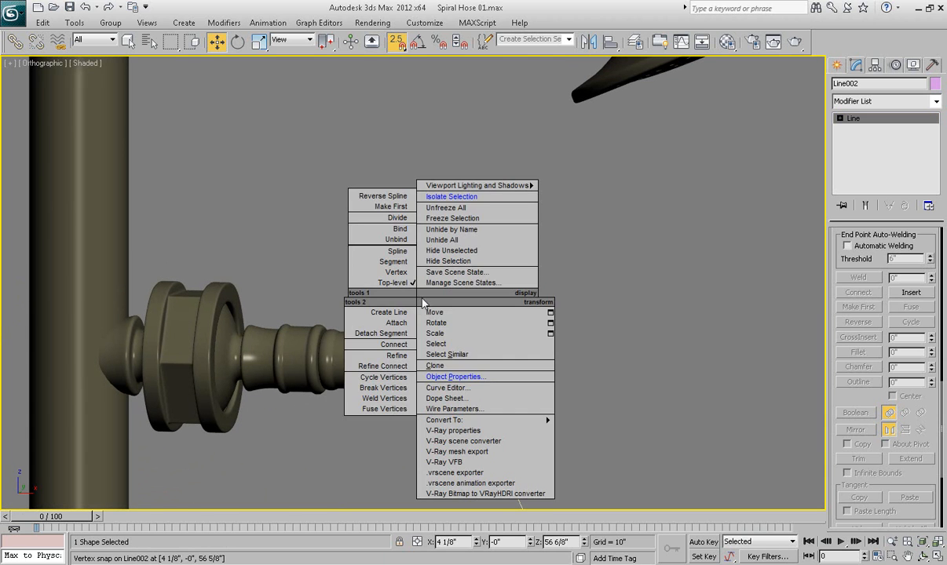
click(449, 198)
alt+middle_drag(449, 229, 492, 296)
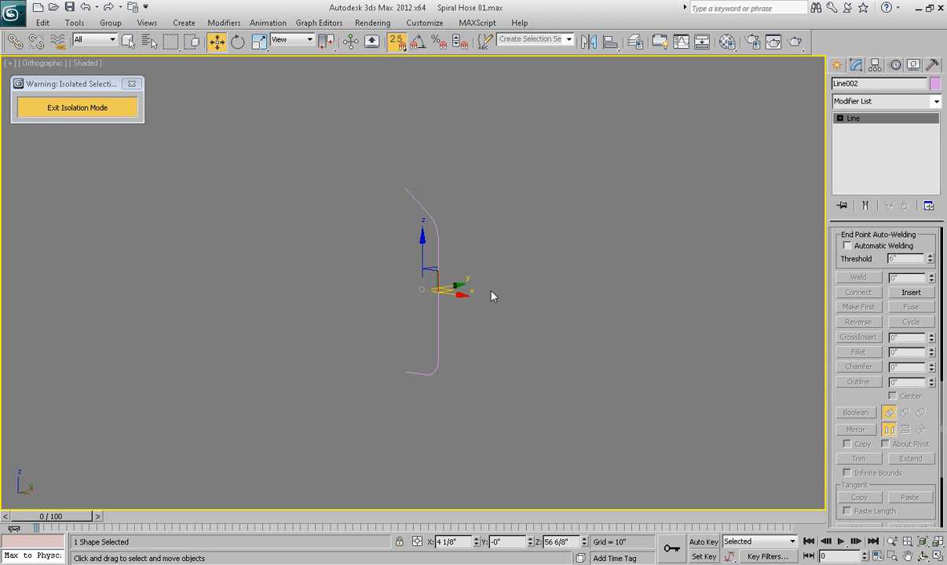
Apply an Extrude modifier to the profile line with an amount of 1"
click(880, 102)
key(e)
key(e)
key(e)
key(e)
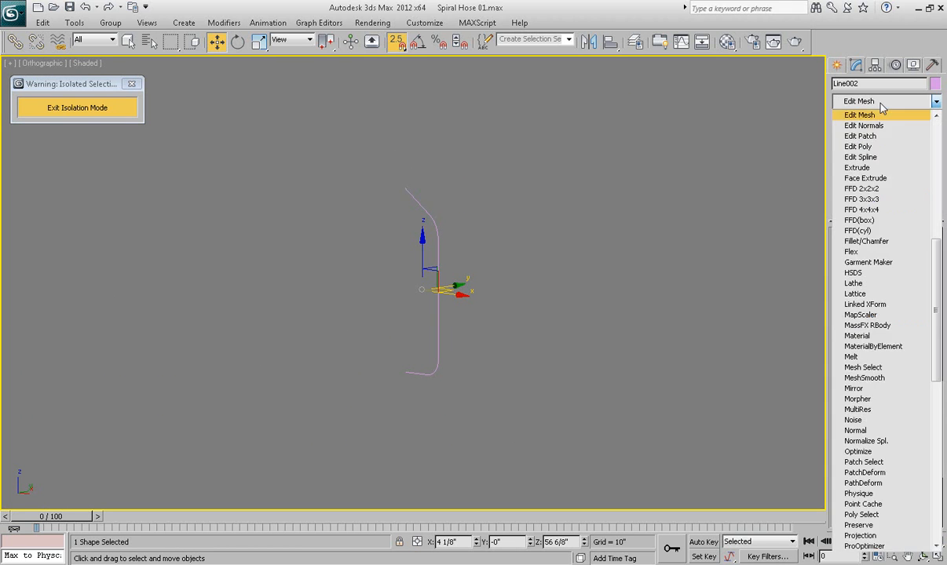
key(e)
key(e)
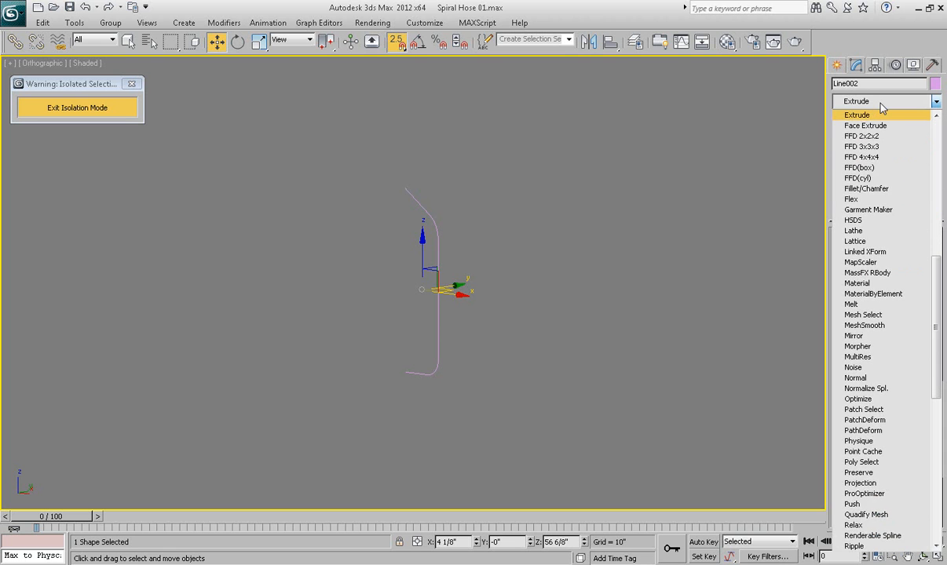
click(872, 114)
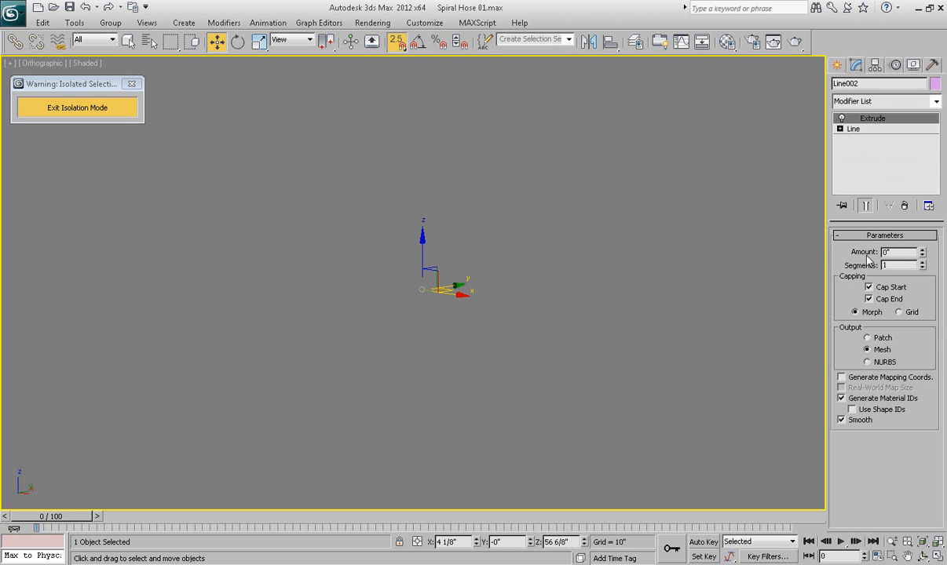
click(922, 250)
click(921, 250)
Turn on edged faces to show the segments of the extruded strip
middle_drag(529, 293, 551, 287)
scroll(608, 284, down, 2)
key(F4)
scroll(608, 284, up, 1)
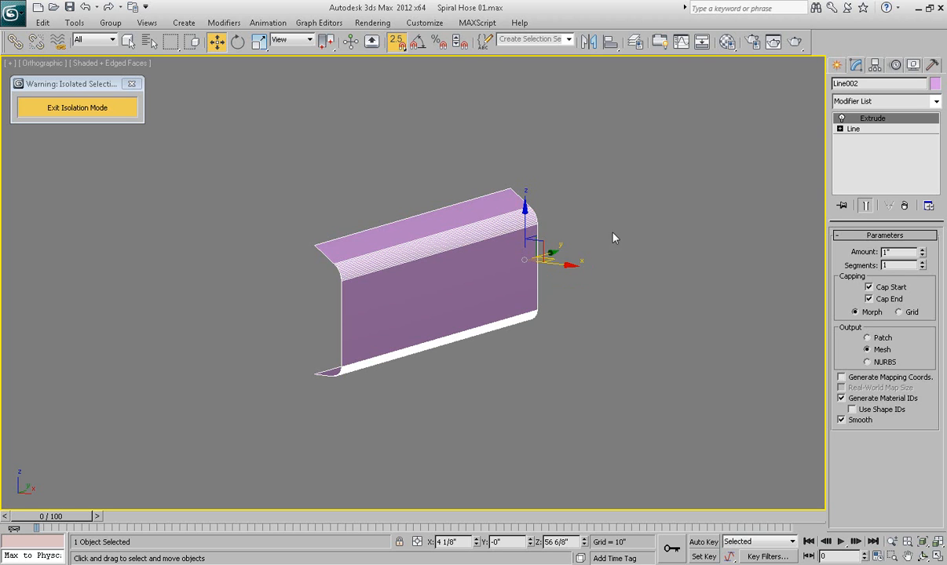
At the base Line level, show the end result and turn off Adaptive interpolation
click(856, 129)
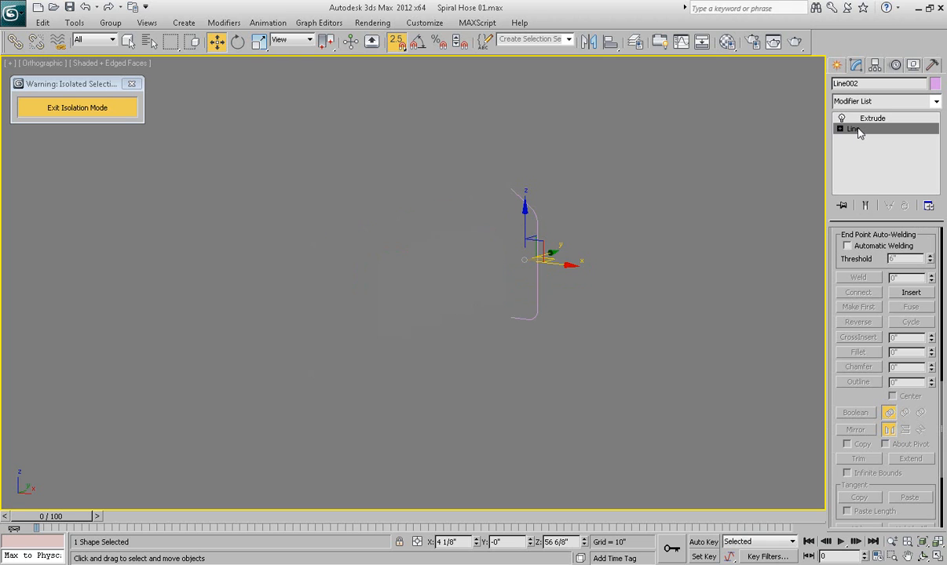
click(866, 206)
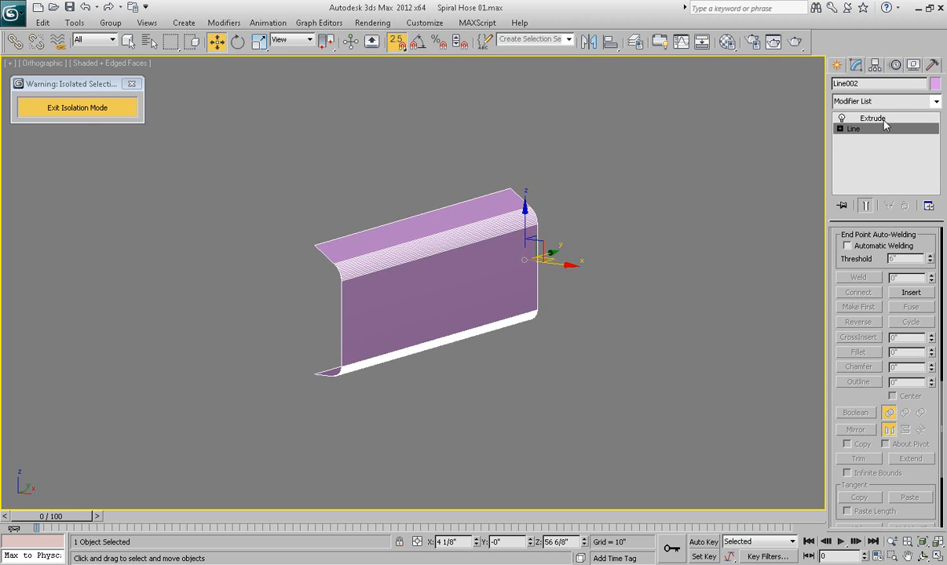
scroll(834, 237, up, 8)
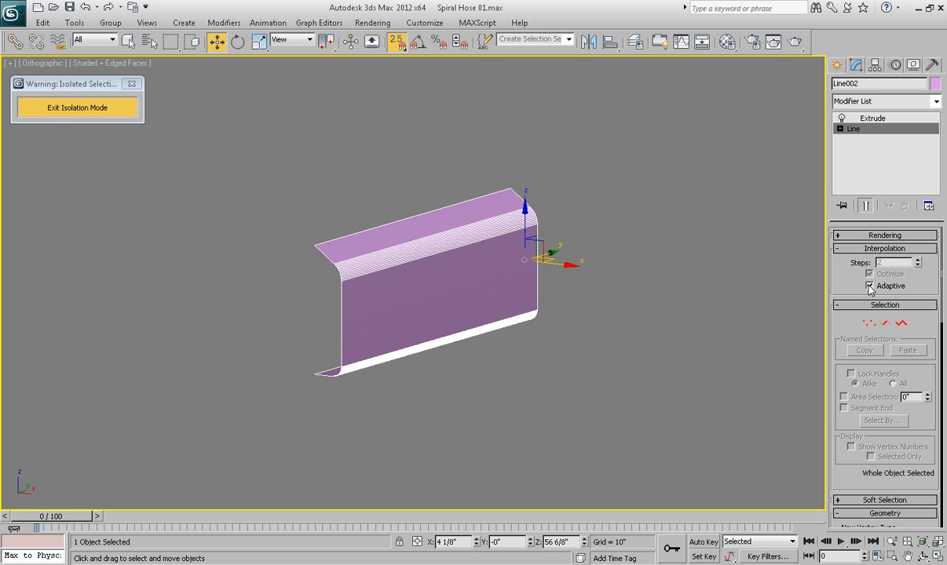
click(869, 285)
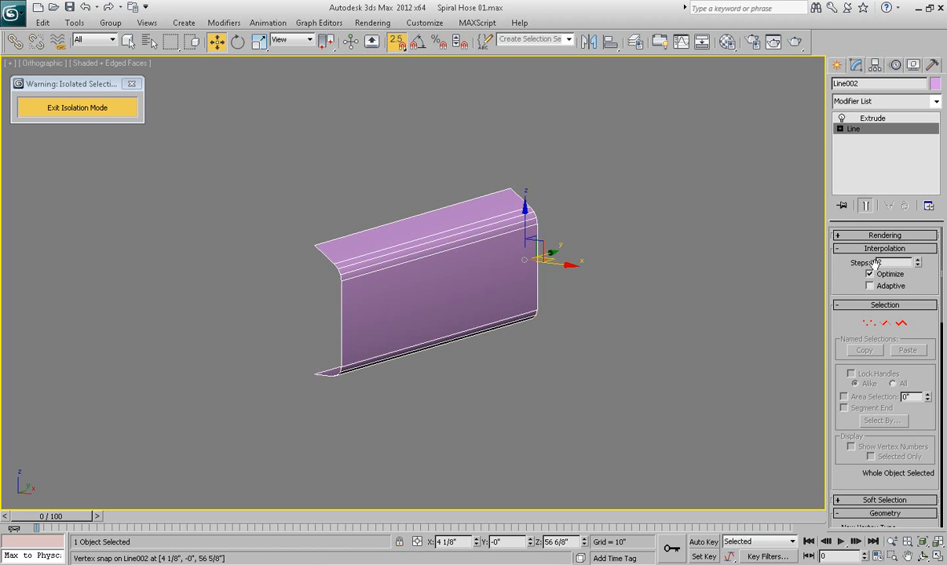
Try 7 and 1 interpolation steps on the line, and return the value to 2
click(917, 260)
click(918, 260)
click(918, 260)
click(917, 260)
click(918, 260)
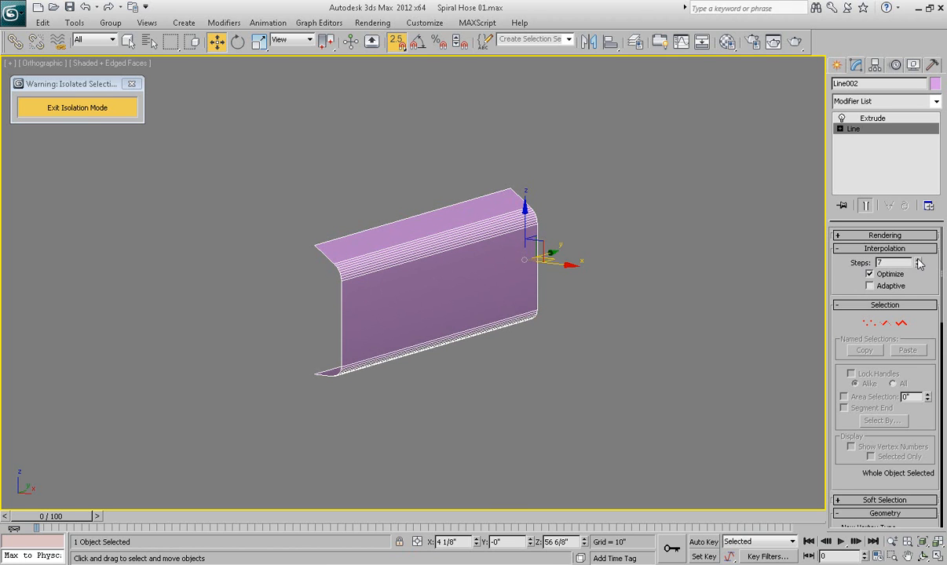
click(917, 266)
click(917, 266)
click(917, 266)
click(918, 266)
click(918, 266)
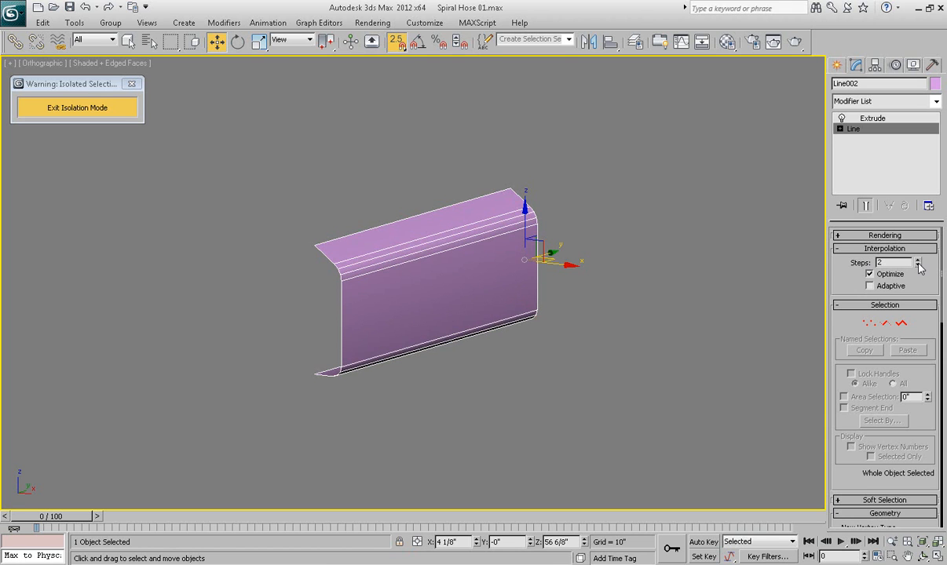
click(918, 266)
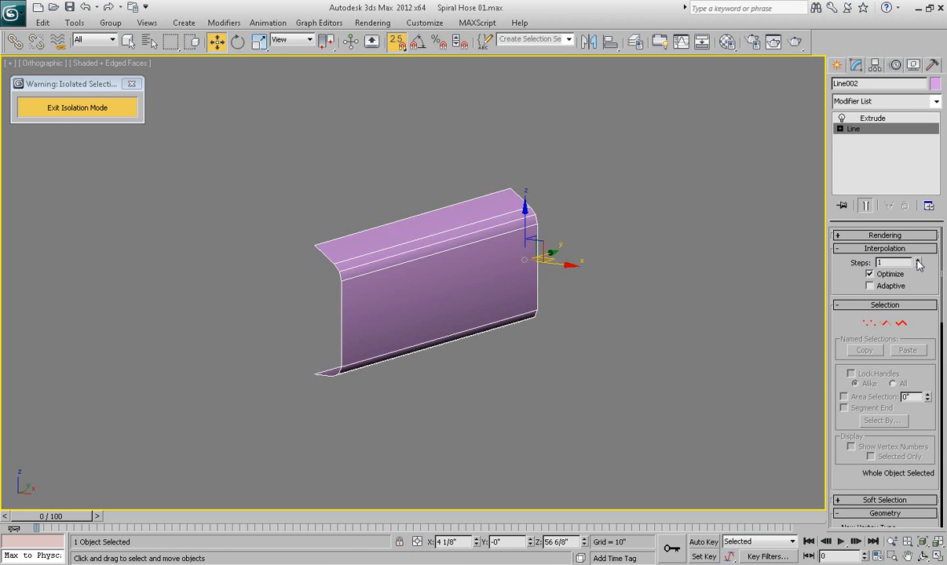
click(917, 261)
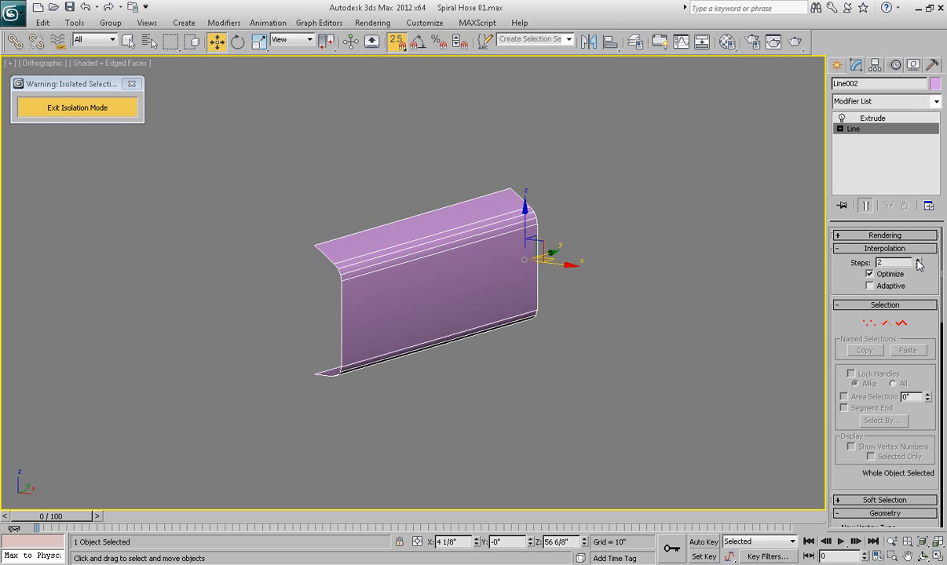
Enable Backface Cull in the extruded strip's object properties and look at the facing of its surface
alt+middle_drag(675, 295, 574, 300)
scroll(568, 300, up, 3)
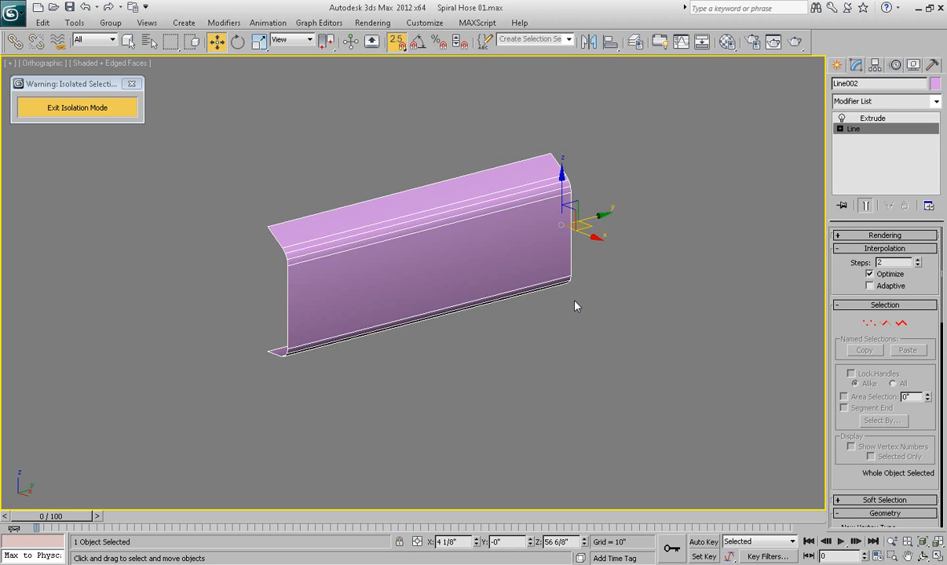
right_click(487, 243)
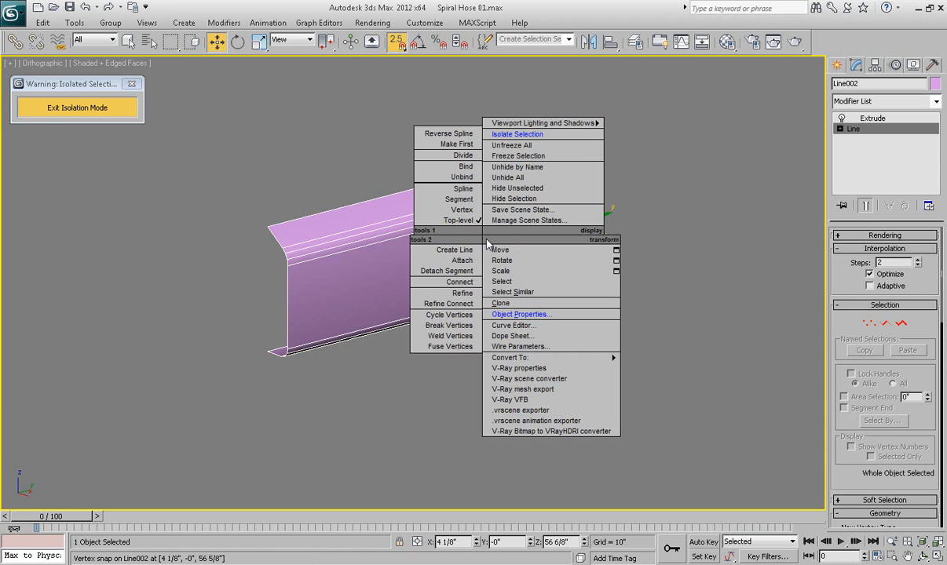
click(520, 314)
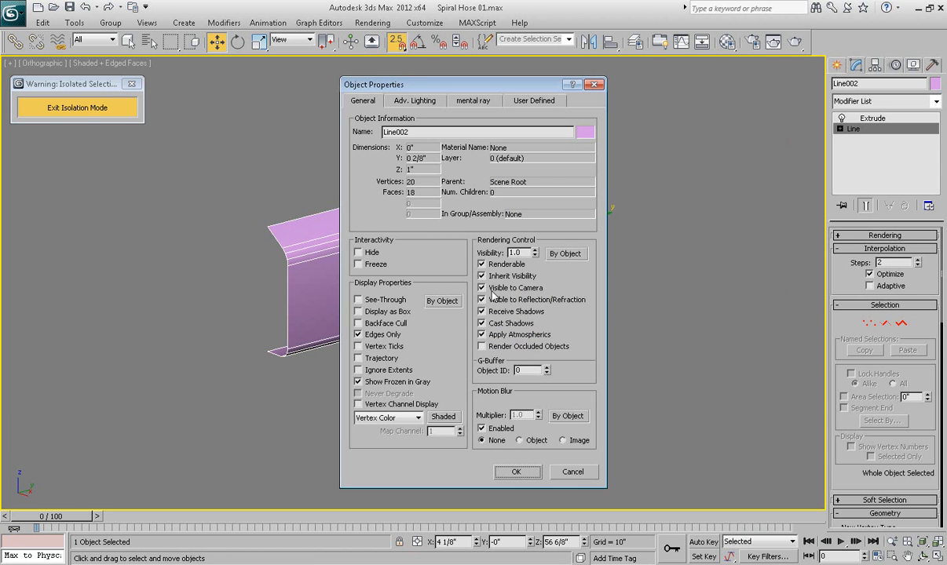
click(358, 324)
click(516, 471)
mouse_move(467, 343)
alt+middle_down()
mouse_move(621, 330)
mouse_move(462, 334)
mouse_move(473, 337)
alt+middle_up()
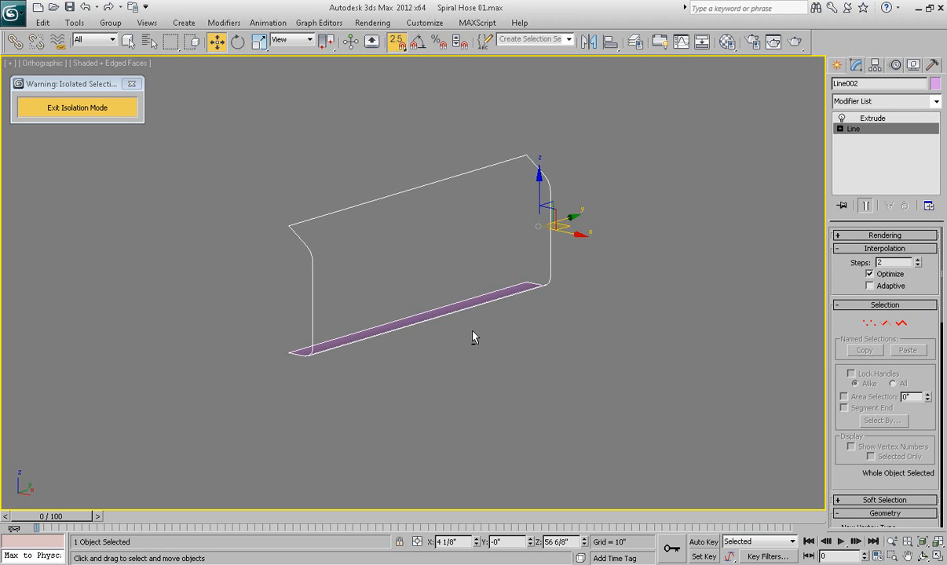
Add a Normal modifier above Extrude to flip the strip's normals, and check the strip from several angles
click(878, 120)
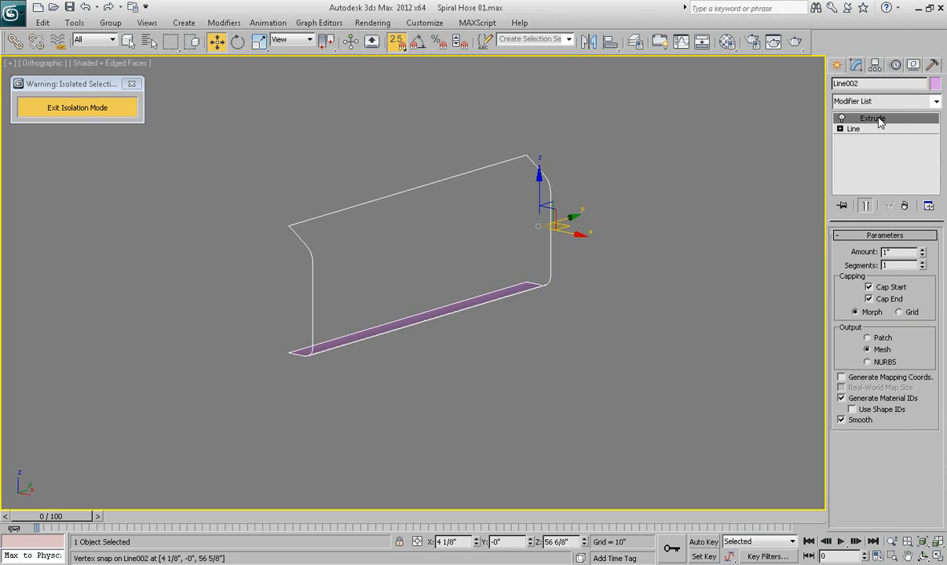
click(883, 102)
key(n)
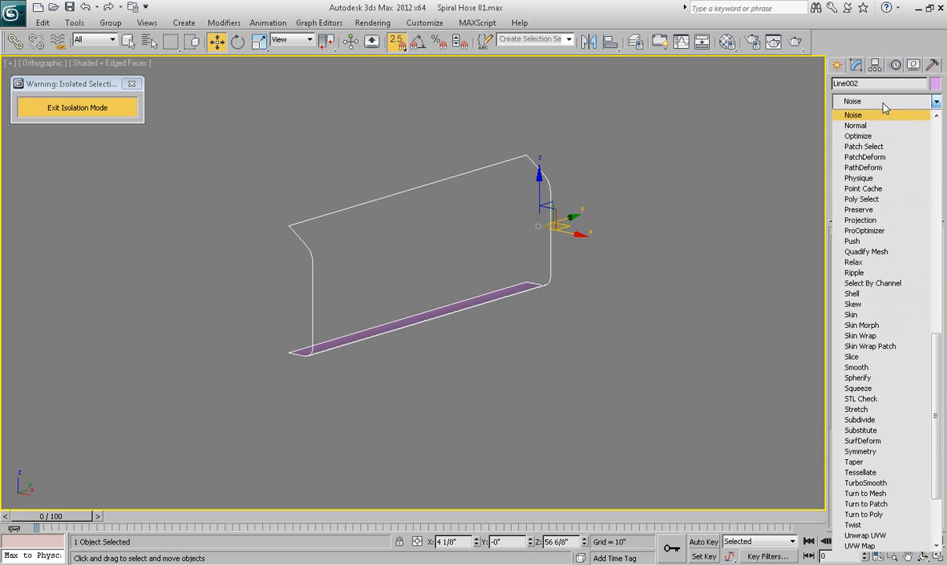
click(877, 124)
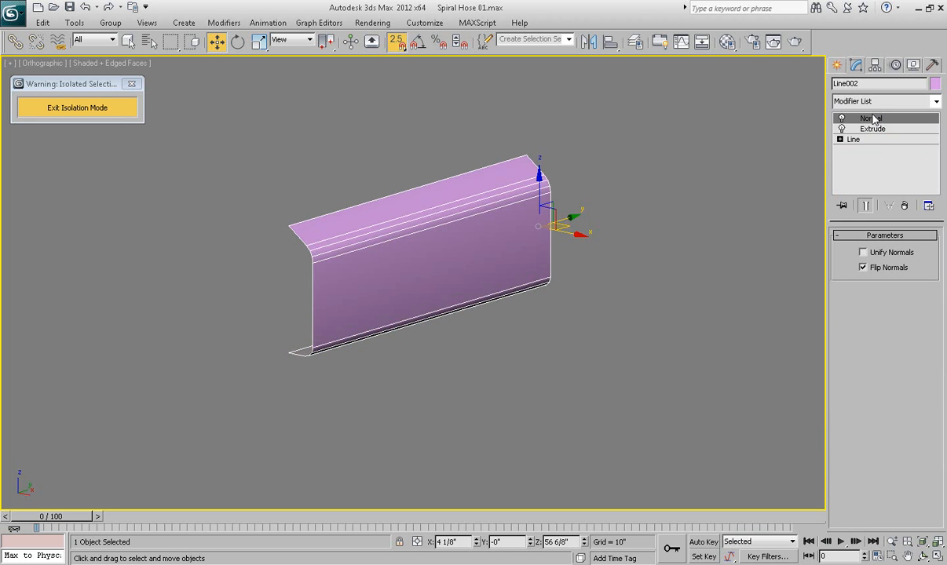
mouse_move(587, 209)
alt+middle_down()
mouse_move(583, 226)
mouse_move(680, 224)
mouse_move(589, 226)
alt+middle_up()
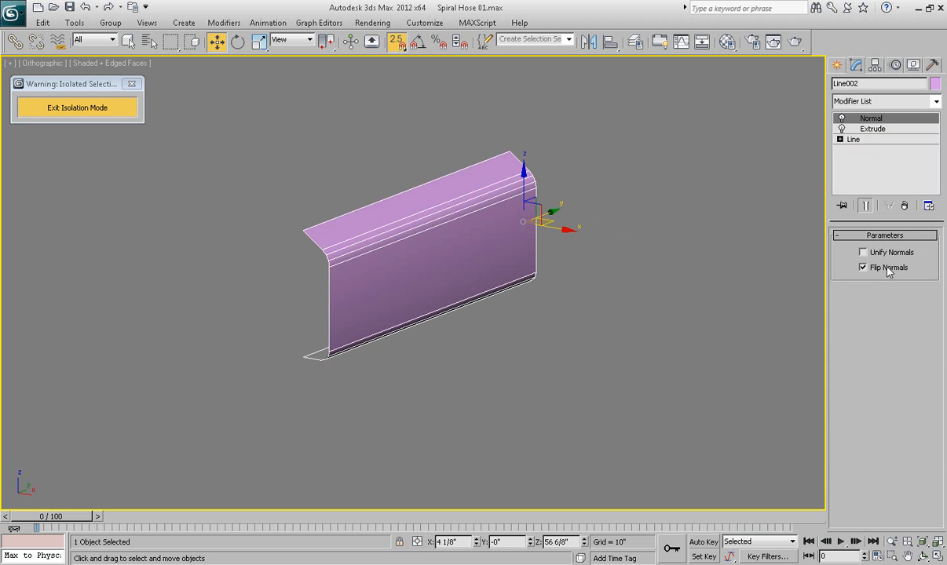
alt+middle_drag(607, 289, 514, 320)
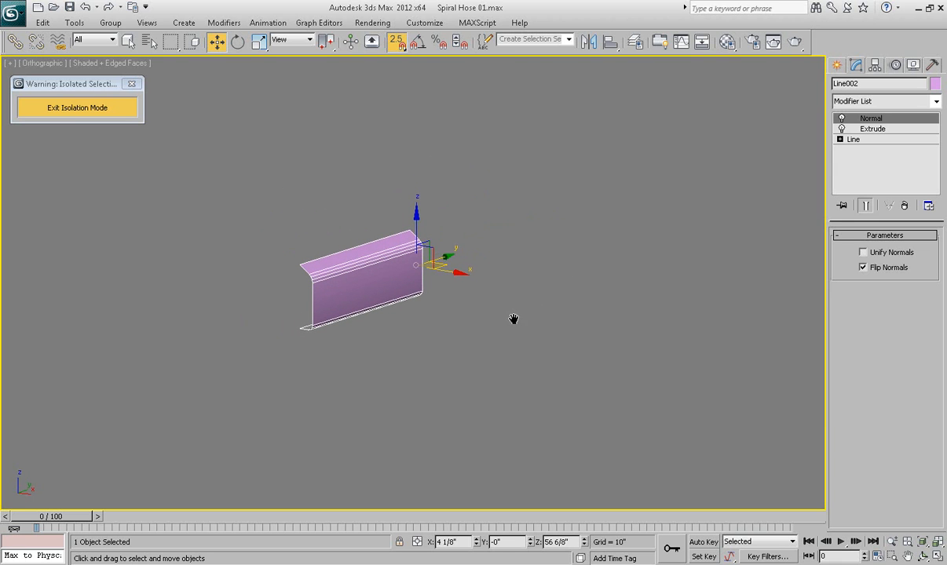
Lengthen the strip by setting the Extrude modifier's amount to 3"
click(871, 130)
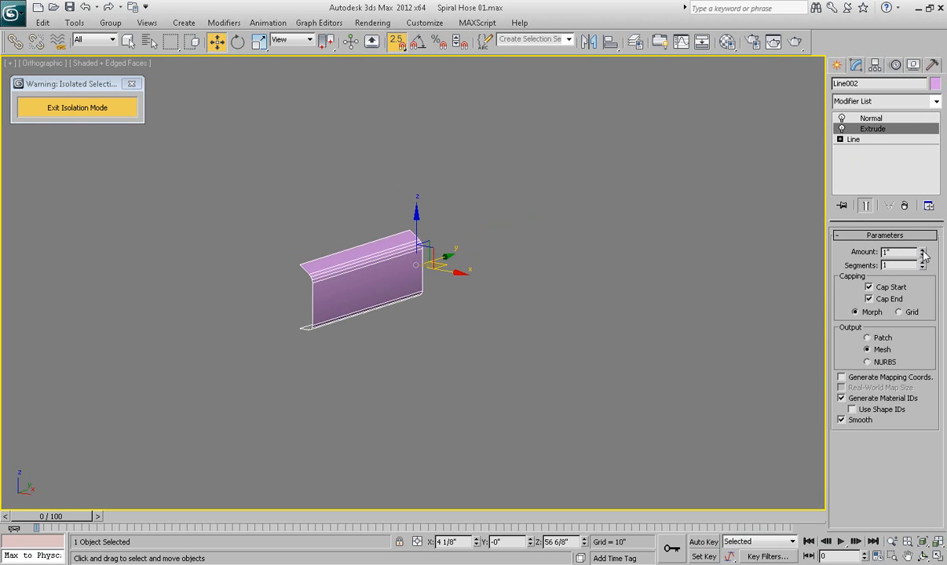
alt+middle_drag(580, 288, 577, 287)
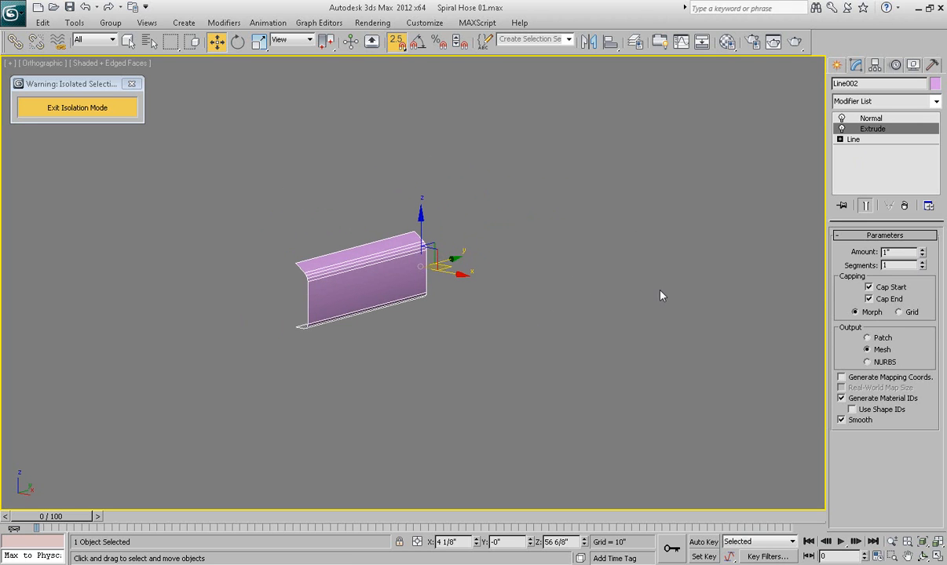
mouse_move(922, 252)
mouse_down()
mouse_move(924, 227)
mouse_move(871, 203)
mouse_move(869, 219)
mouse_move(920, 226)
mouse_move(867, 206)
mouse_move(866, 231)
mouse_move(909, 250)
mouse_up()
mouse_move(566, 321)
alt+middle_down()
mouse_move(554, 323)
mouse_move(551, 310)
alt+middle_up()
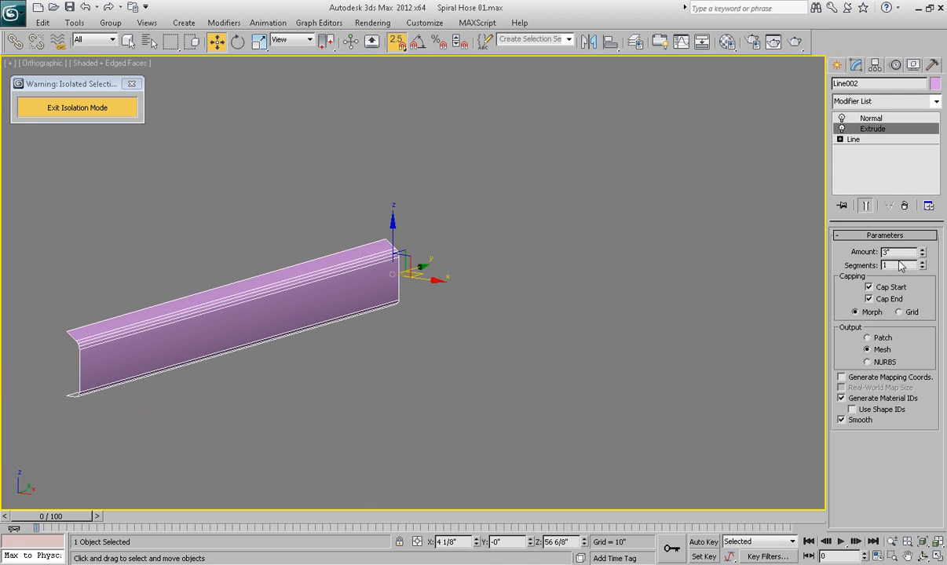
Reverse the strip's extrusion direction and lengthen it to an Extrude amount of -14 2/8", viewing it in perspective
drag(922, 252, 929, 317)
middle_drag(608, 297, 505, 327)
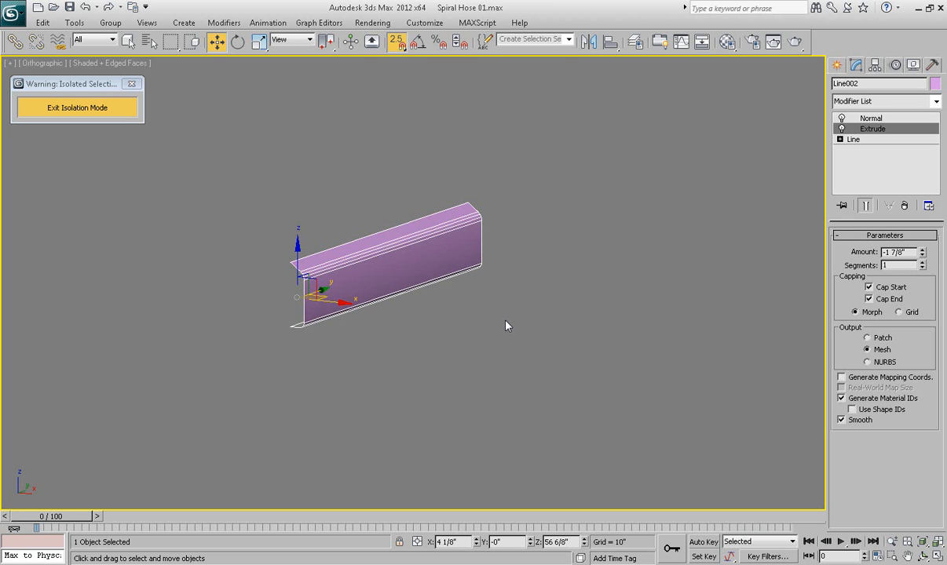
click(922, 254)
drag(921, 252, 925, 295)
scroll(617, 321, down, 5)
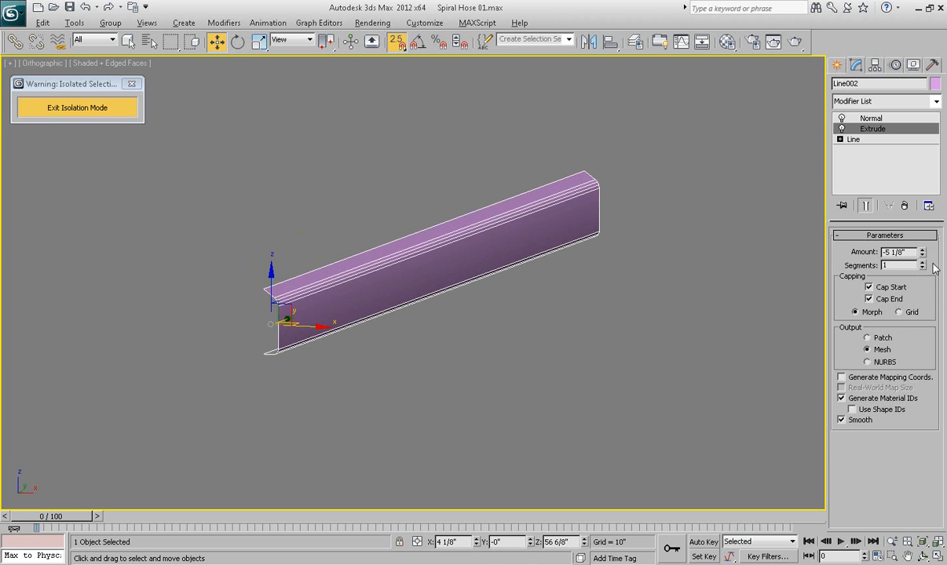
drag(922, 255, 922, 284)
scroll(566, 305, down, 2)
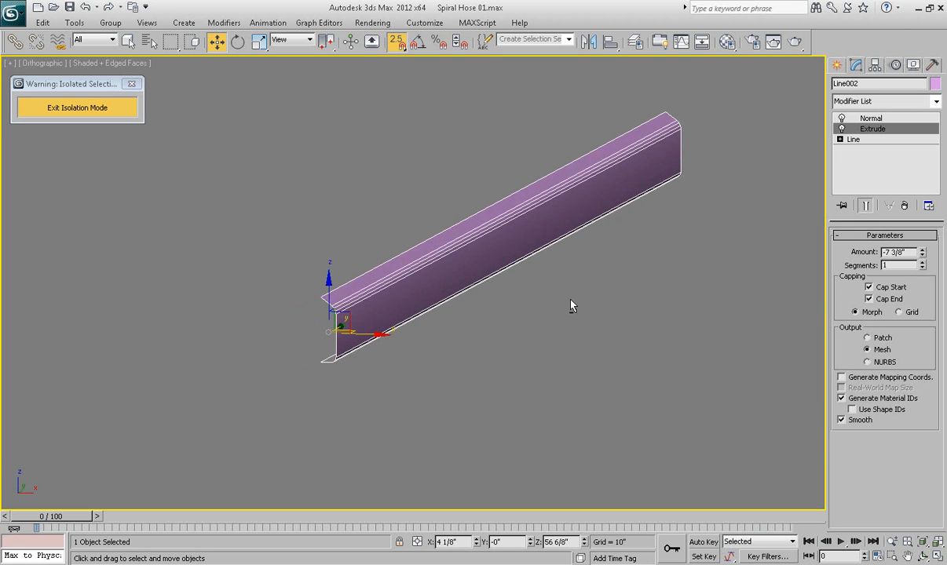
scroll(573, 302, up, 5)
middle_drag(580, 298, 510, 306)
key(p)
drag(922, 251, 918, 311)
mouse_move(651, 313)
alt+middle_down()
mouse_move(619, 311)
mouse_move(741, 314)
mouse_move(663, 317)
mouse_move(675, 317)
mouse_move(653, 298)
mouse_move(602, 301)
mouse_move(652, 306)
alt+middle_up()
drag(923, 255, 923, 293)
middle_drag(567, 303, 530, 315)
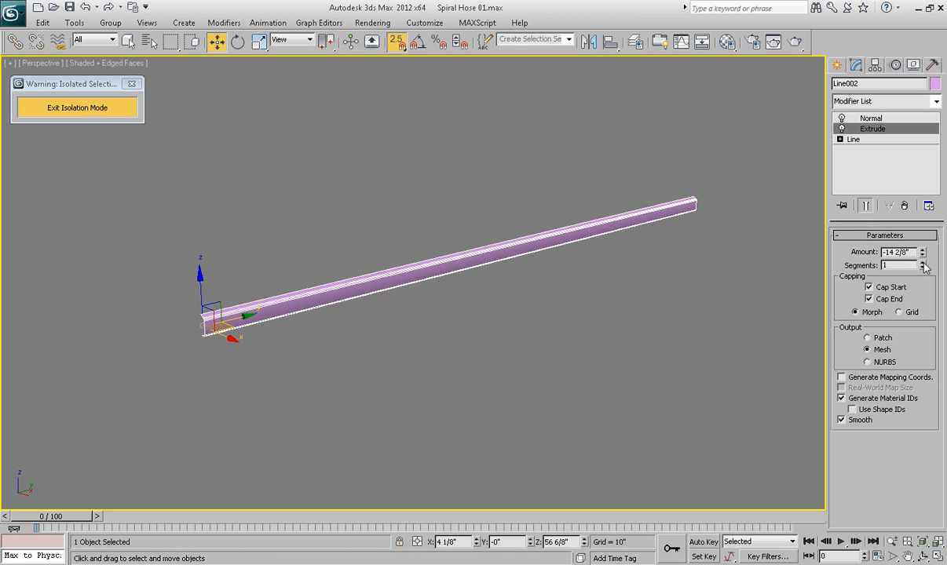
Try 62 and 100 Extrude segments along the strip's length, and settle on 65
drag(923, 263, 923, 263)
drag(923, 264, 925, 196)
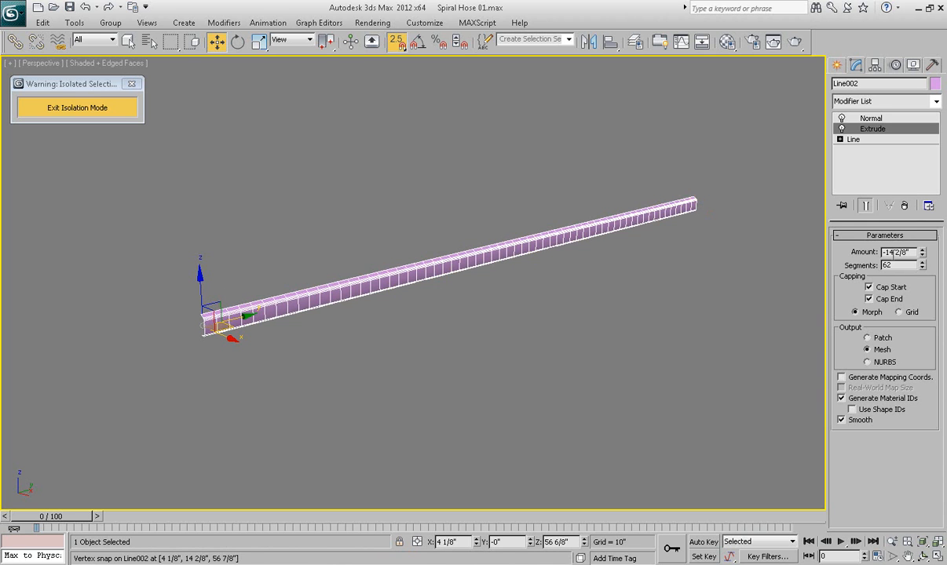
drag(922, 266, 869, 200)
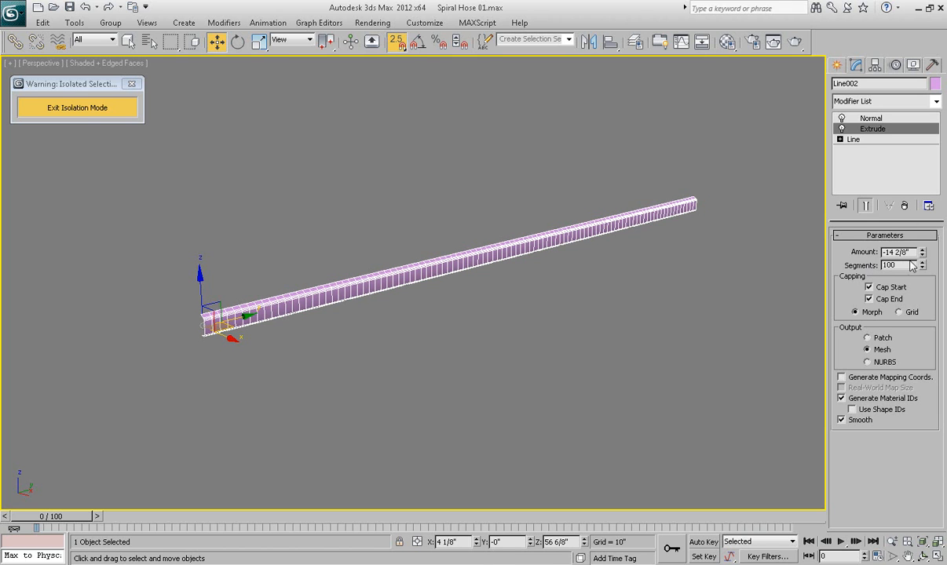
drag(923, 268, 925, 304)
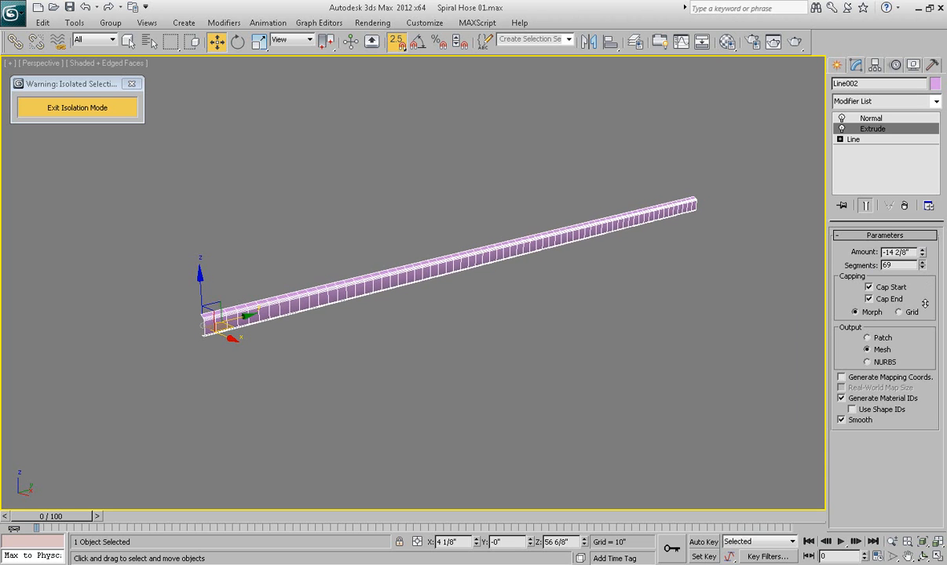
click(921, 268)
click(922, 268)
click(921, 268)
mouse_move(733, 300)
alt+middle_down()
mouse_move(672, 301)
mouse_move(718, 301)
alt+middle_up()
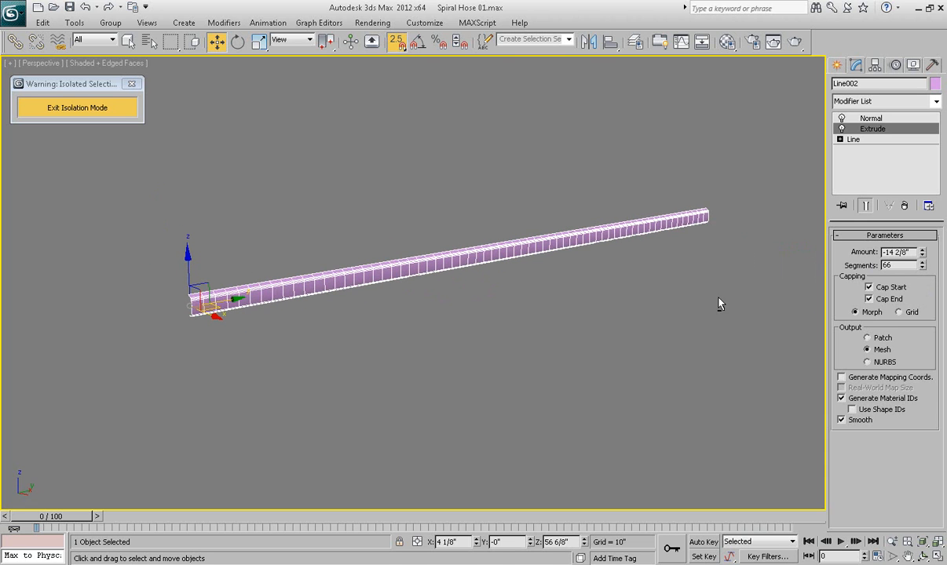
click(923, 262)
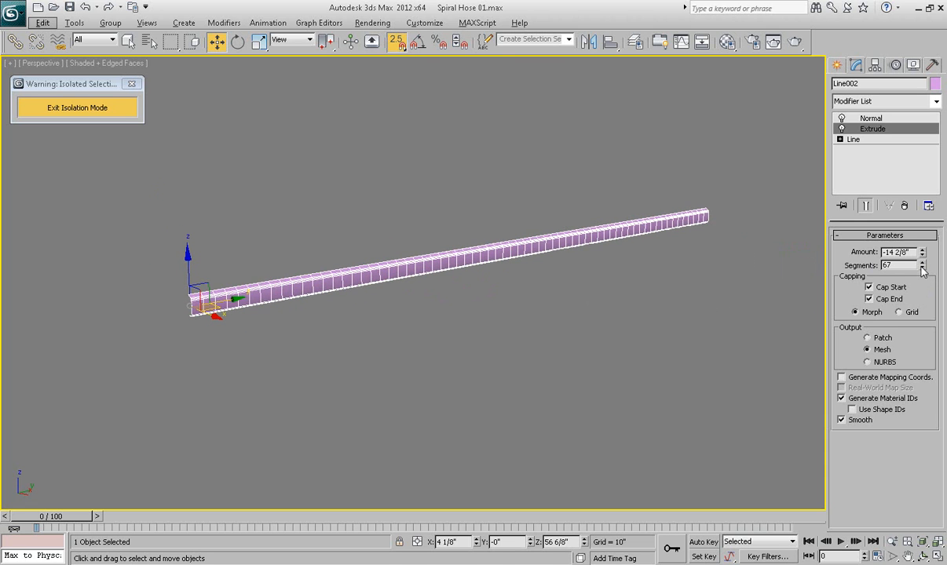
click(921, 268)
click(921, 267)
alt+middle_drag(668, 291, 580, 296)
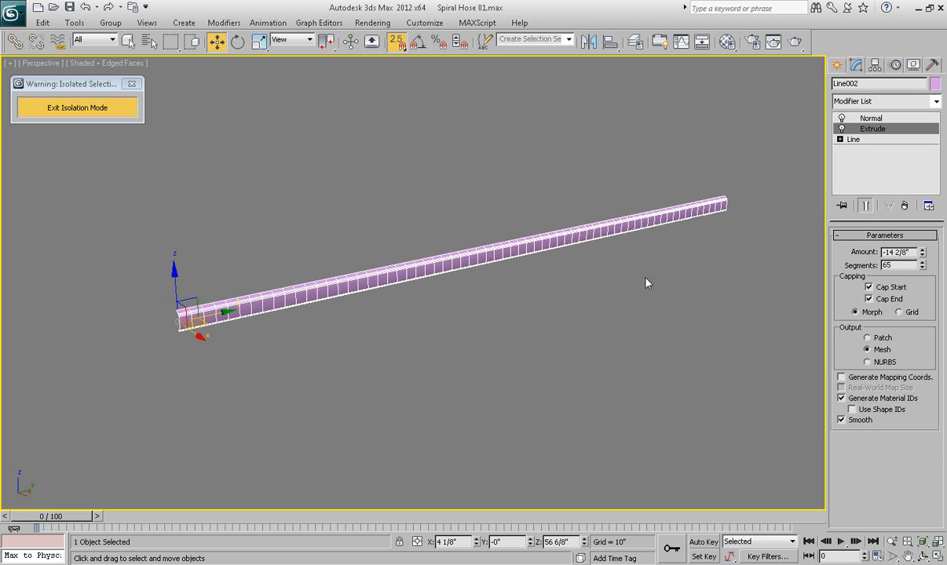
Add a Skew modifier between Extrude and Normal on the strip, and set its amount to 1 2/8"
click(887, 104)
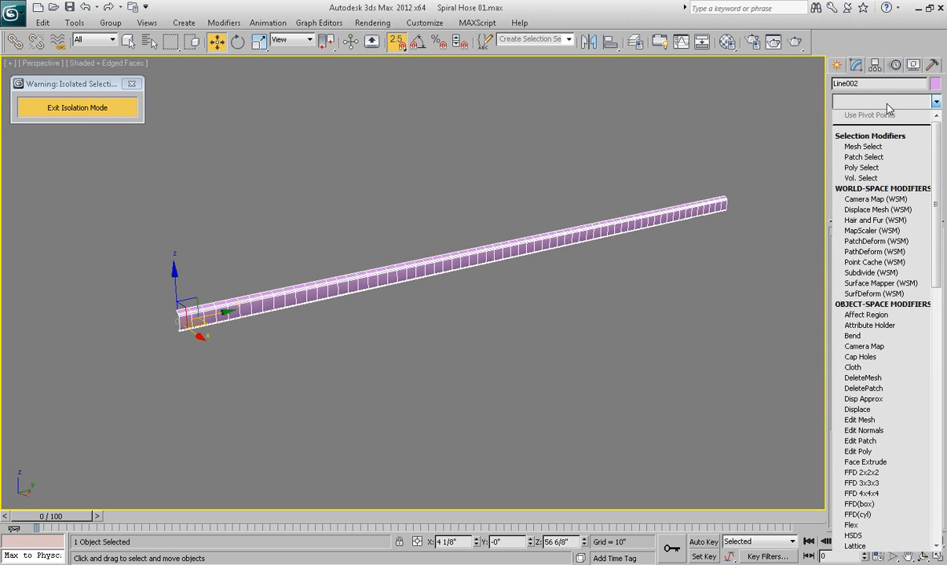
text(sk)
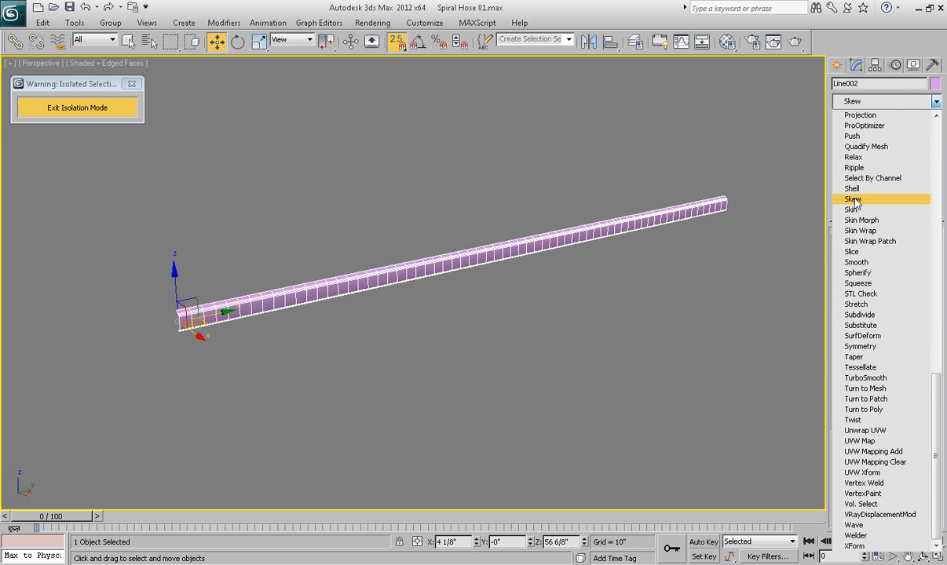
click(853, 200)
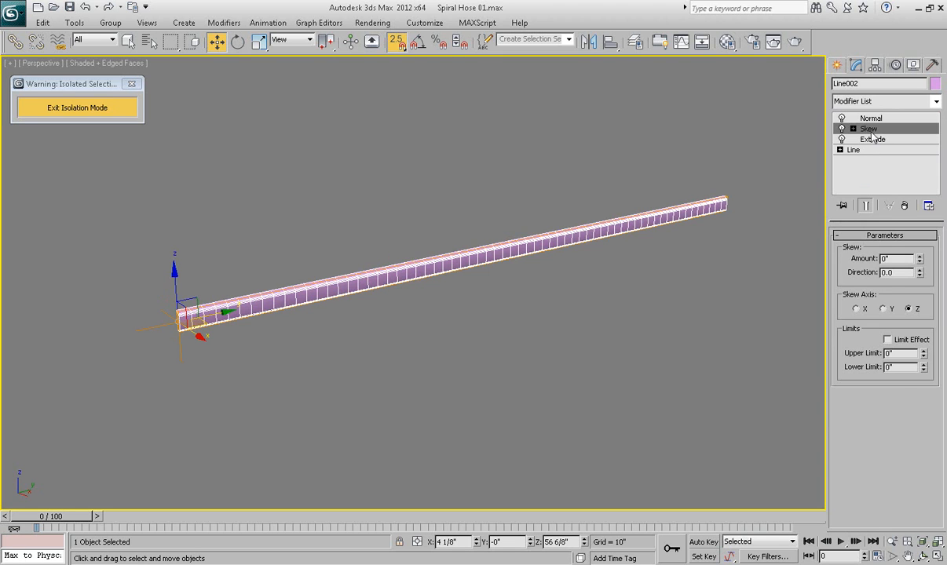
mouse_move(871, 132)
mouse_down()
mouse_move(868, 116)
mouse_move(876, 138)
mouse_up()
drag(921, 264, 899, 258)
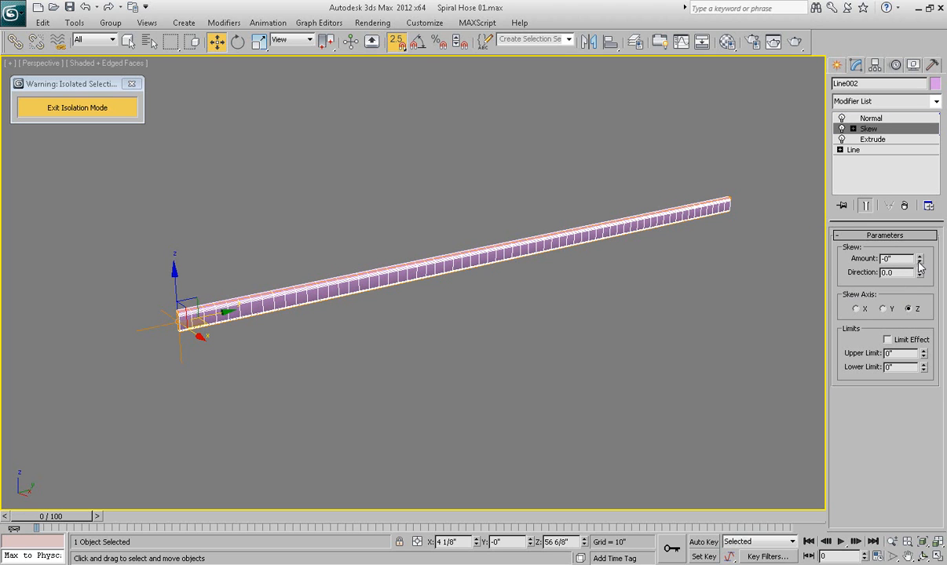
drag(919, 264, 863, 240)
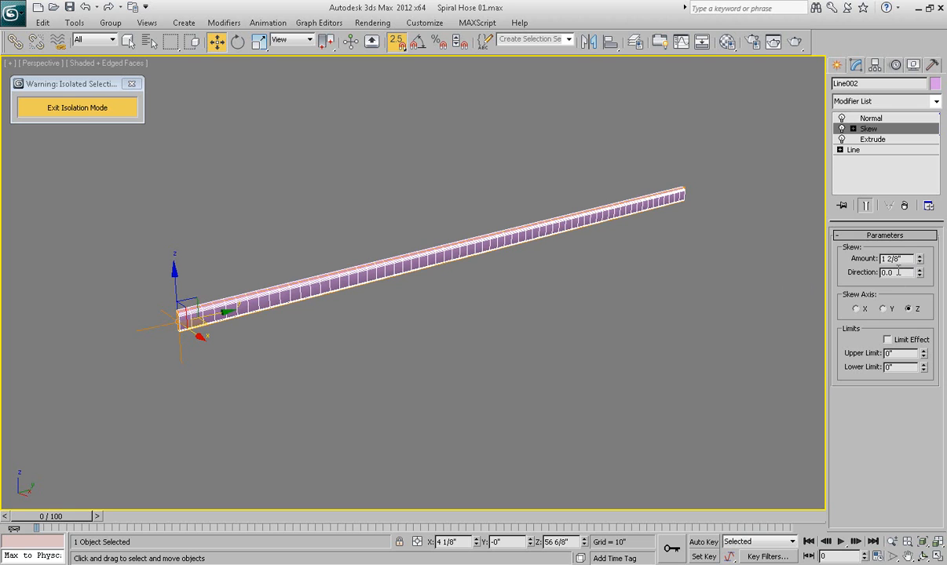
Set the Skew direction to 90 so the strip slants upward, and raise the skew amount to 1 5/8"
drag(898, 272, 869, 274)
text(90)
key(Return)
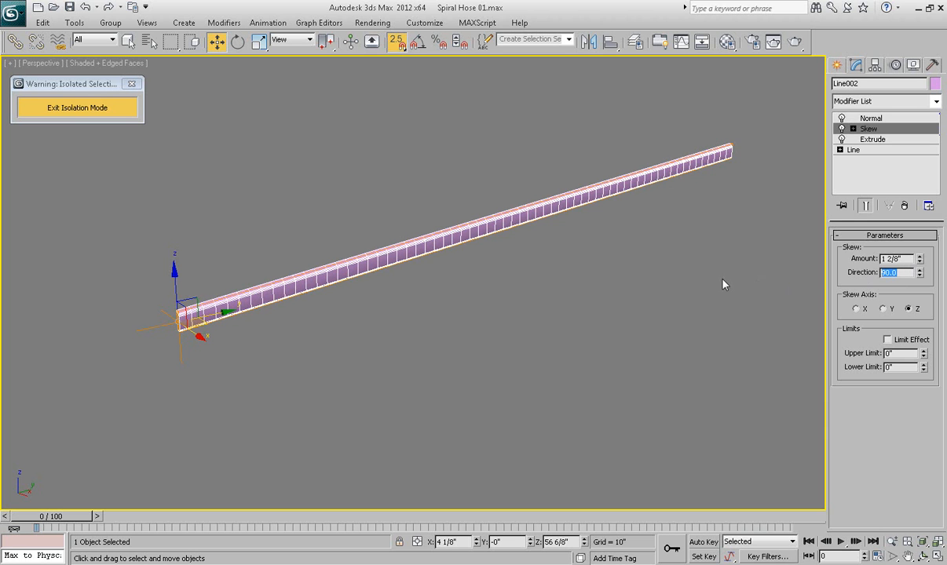
middle_drag(697, 305, 687, 307)
mouse_move(918, 260)
mouse_down()
mouse_move(919, 292)
mouse_move(918, 261)
mouse_up()
mouse_move(614, 282)
alt+middle_down()
mouse_move(560, 277)
mouse_move(617, 283)
alt+middle_up()
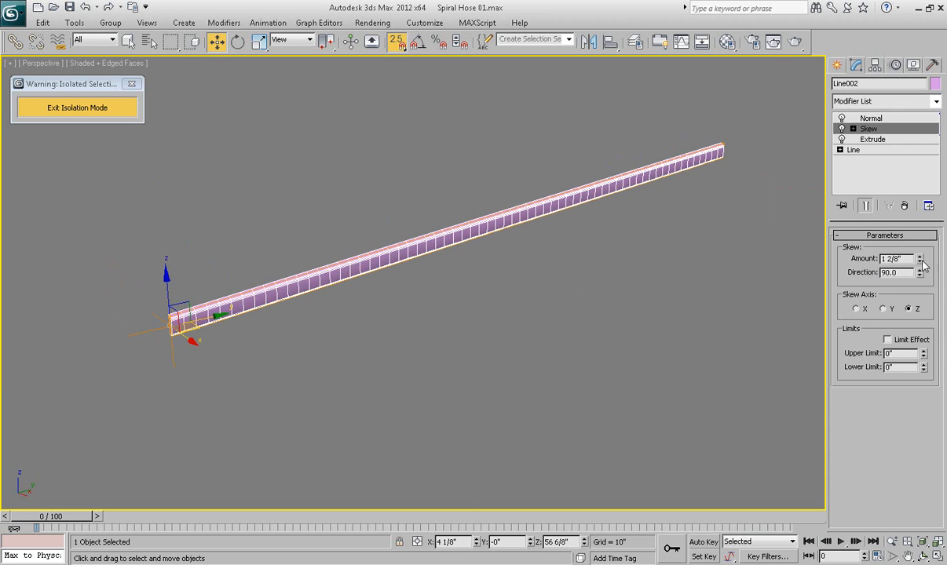
drag(916, 264, 917, 250)
alt+middle_drag(624, 276, 595, 280)
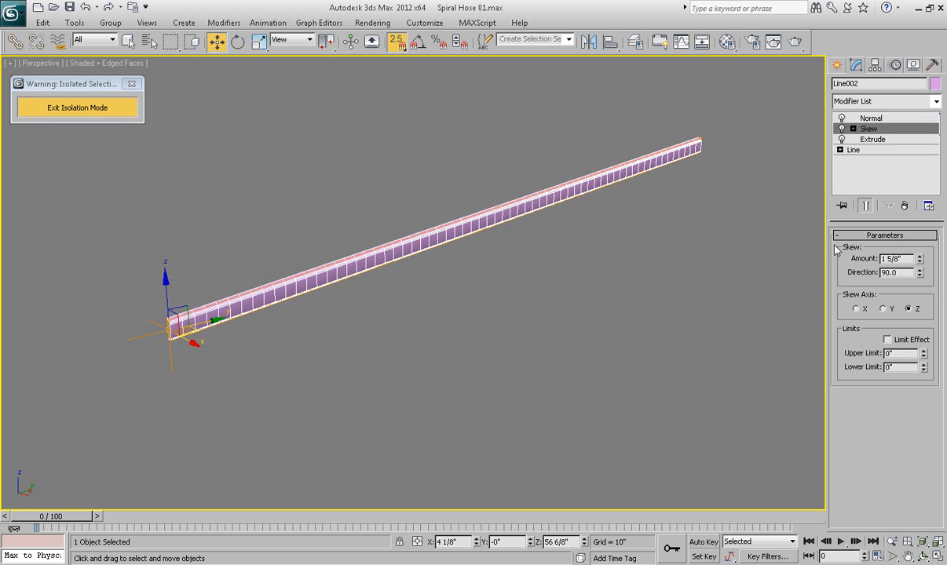
Add a Bend modifier above Skew and curve the strip with a bend angle of about -173.5
click(882, 101)
key(b)
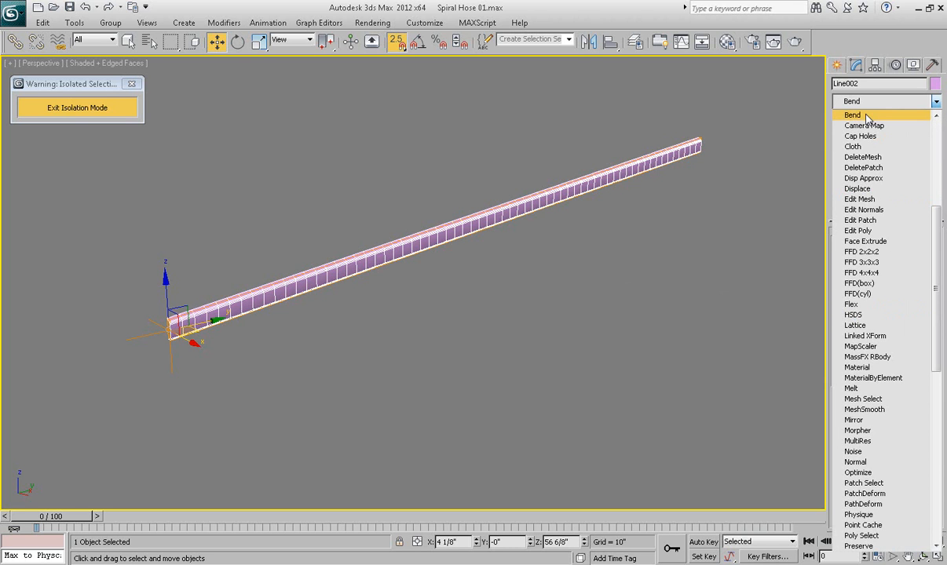
click(866, 116)
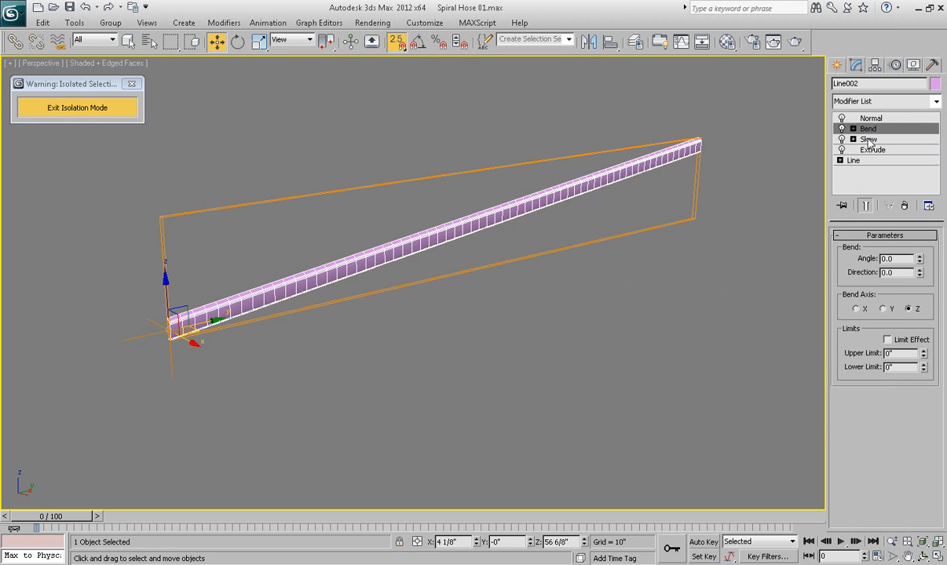
click(920, 265)
drag(921, 265, 866, 385)
alt+middle_drag(642, 391, 687, 331)
drag(914, 268, 840, 243)
middle_drag(616, 311, 707, 289)
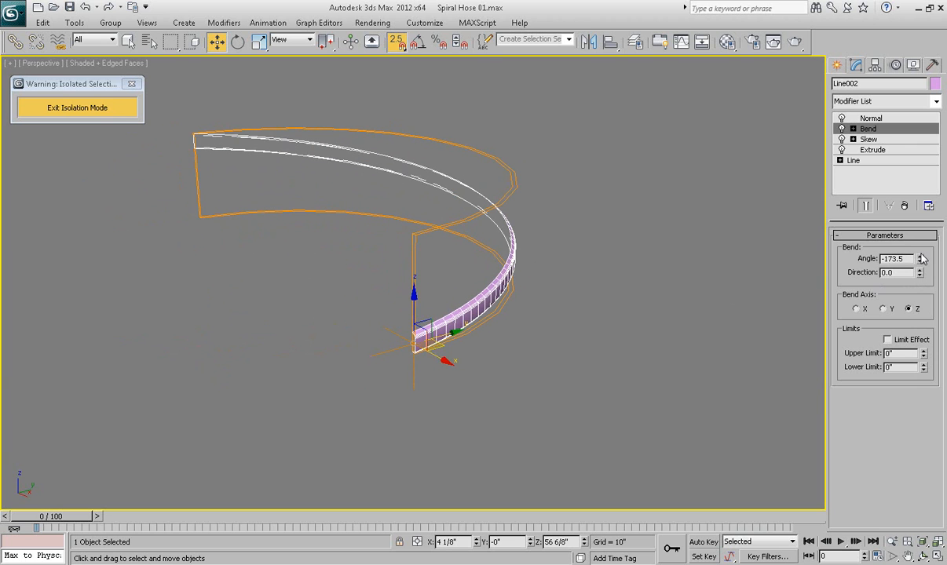
Coil the strip into one and then two full turns with Bend angles of -360 and -720
drag(907, 259, 876, 261)
text(-360)
key(Return)
mouse_move(585, 265)
alt+middle_down()
mouse_move(393, 261)
mouse_move(573, 267)
alt+middle_up()
drag(908, 259, 826, 265)
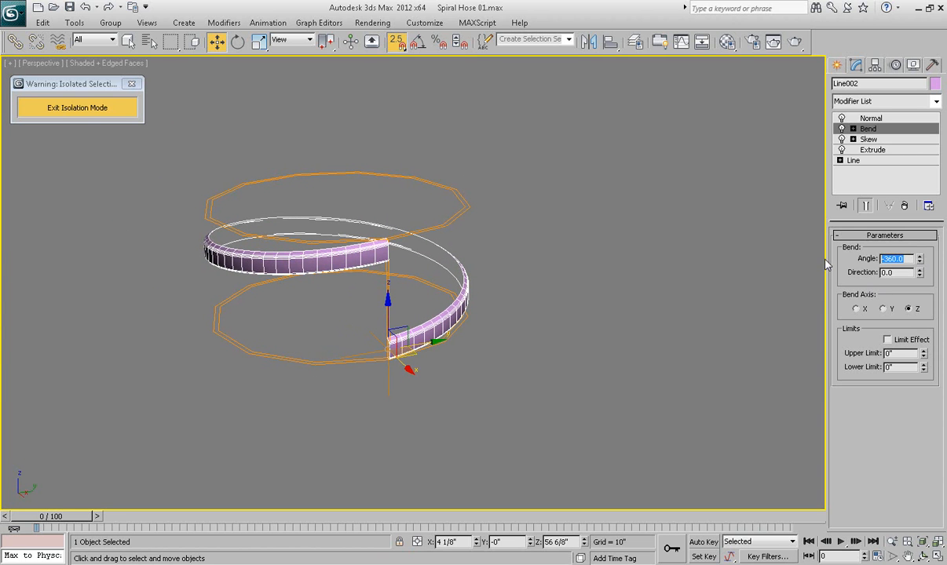
text(-720)
key(Return)
alt+middle_drag(772, 246, 547, 279)
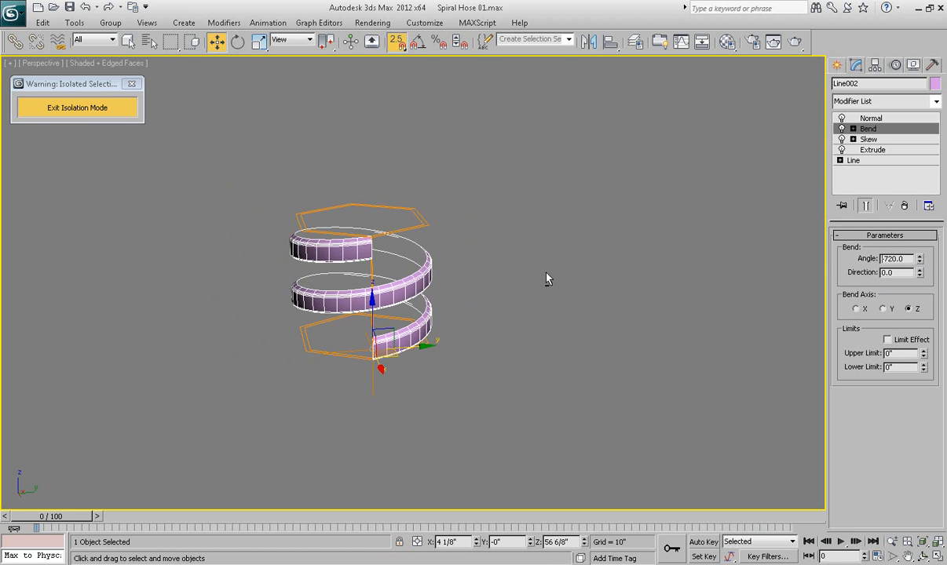
Tighten the coil by offsetting the Bend angle by -360 three times, to -1080, -1440 and -1800
drag(908, 258, 878, 259)
text(r-360)
key(Return)
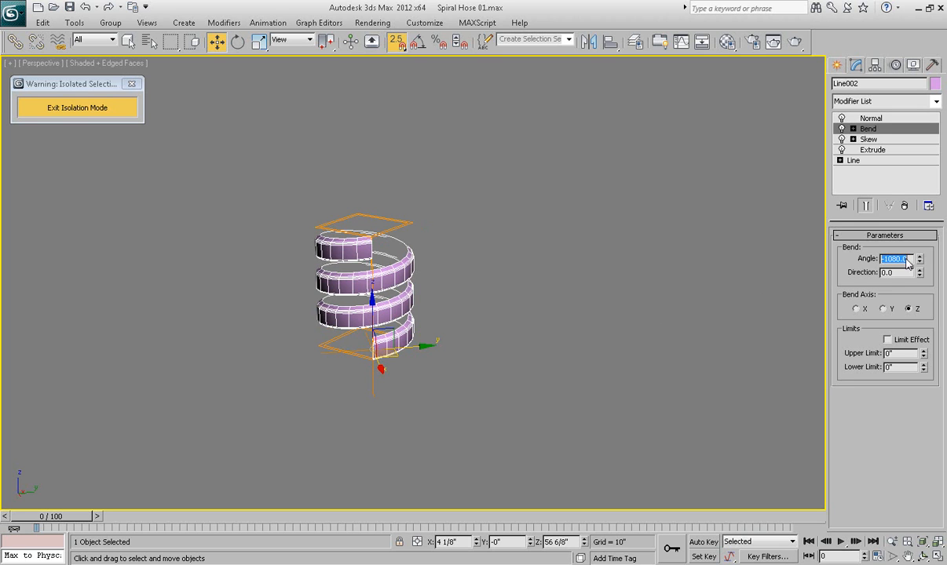
text(r-360)
key(Return)
alt+middle_drag(769, 256, 613, 269)
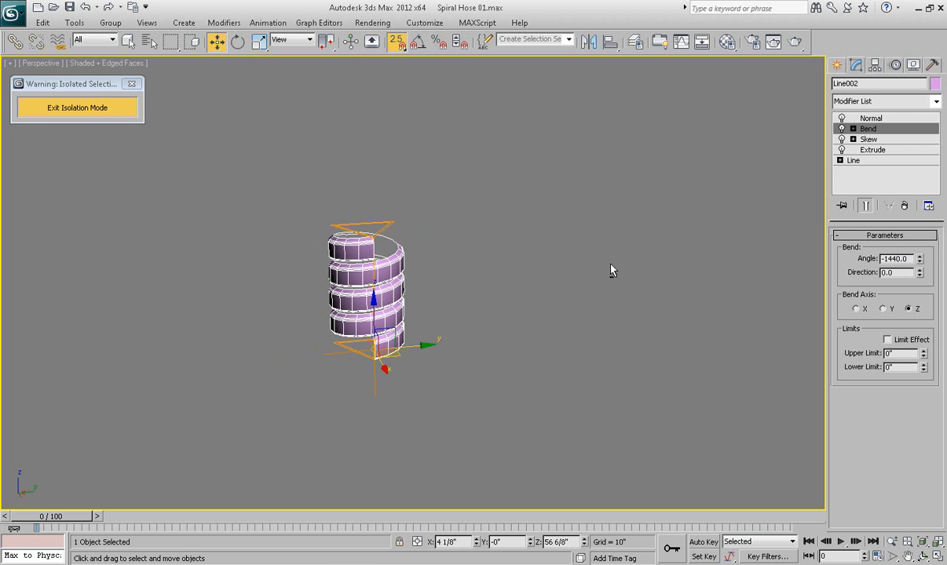
double_click(913, 258)
text(r-360)
key(Return)
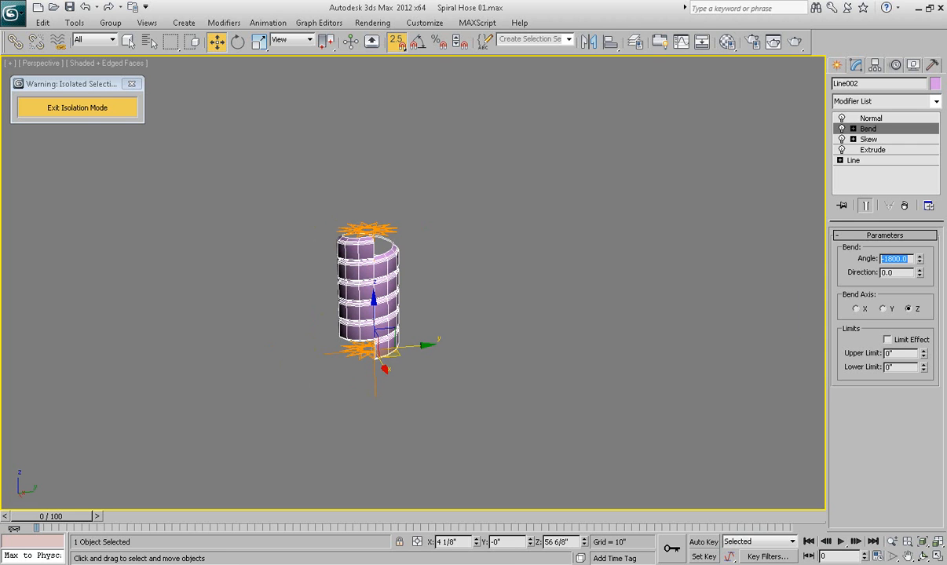
mouse_move(476, 322)
alt+middle_down()
mouse_move(226, 306)
mouse_move(504, 317)
mouse_move(490, 316)
alt+middle_up()
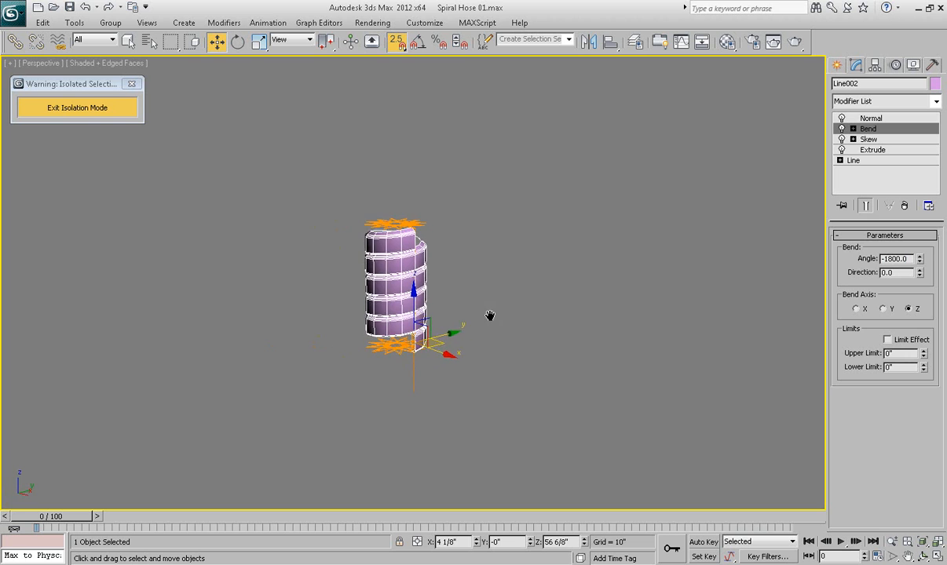
Spread the coil's turns apart by raising the Skew modifier's amount to 1 6/8"
scroll(489, 316, up, 3)
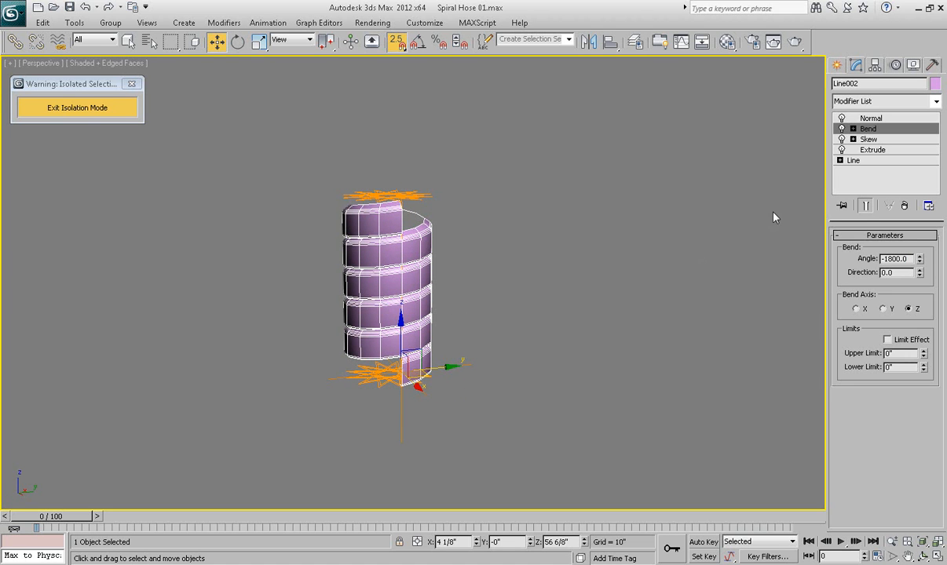
alt+middle_drag(593, 258, 609, 250)
middle_drag(537, 257, 575, 276)
scroll(583, 260, up, 3)
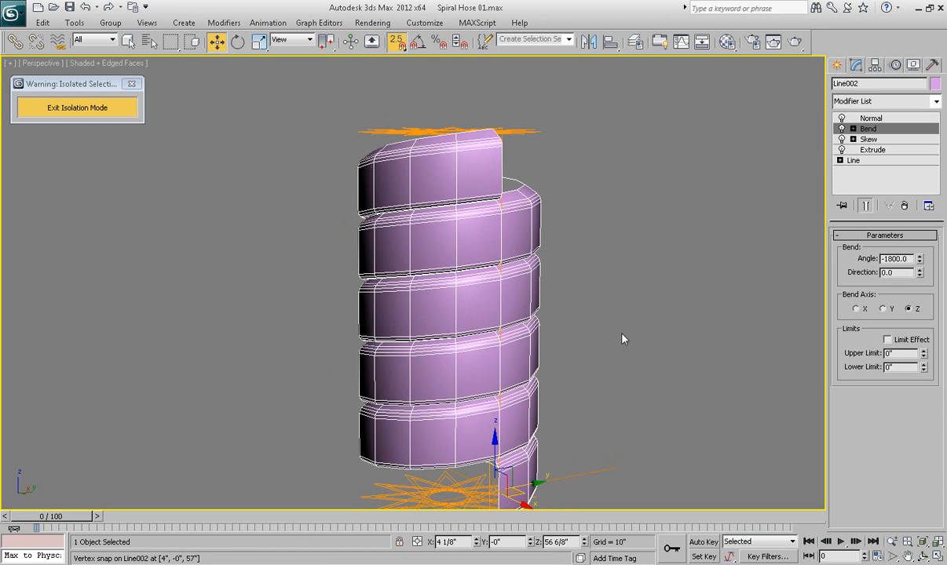
click(868, 139)
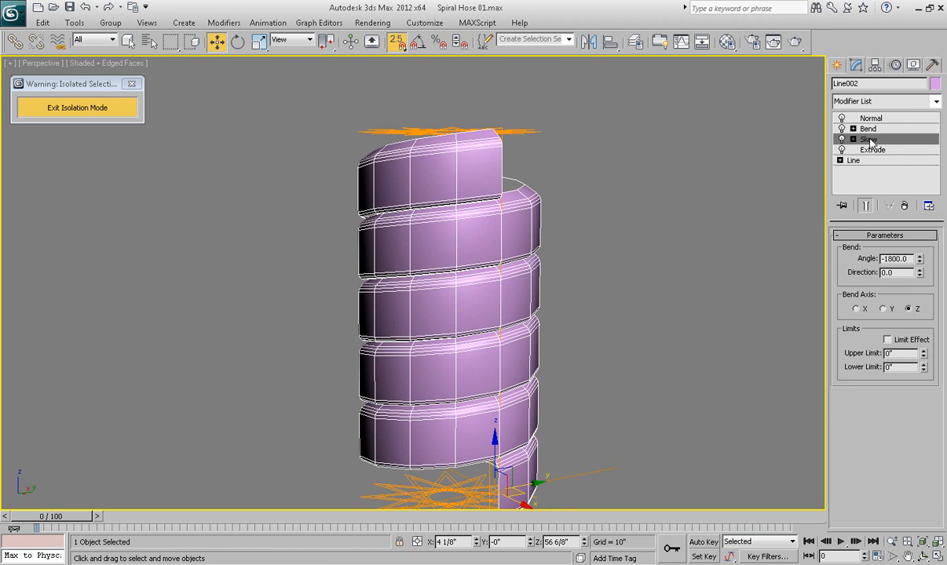
drag(919, 261, 894, 209)
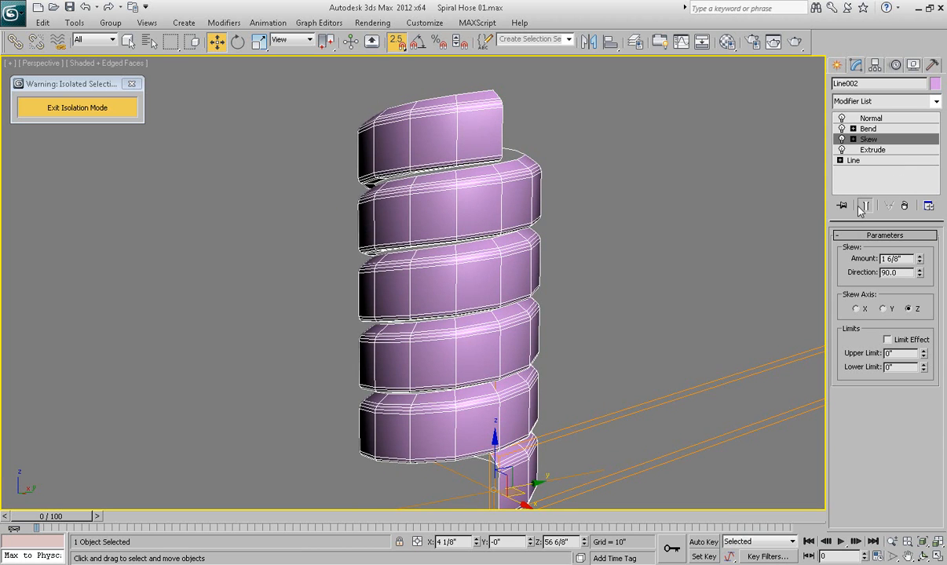
In a close front view, fine-tune the Skew amount around 1 6/8" to close the gaps between neighbouring turns
key(f)
scroll(617, 213, up, 5)
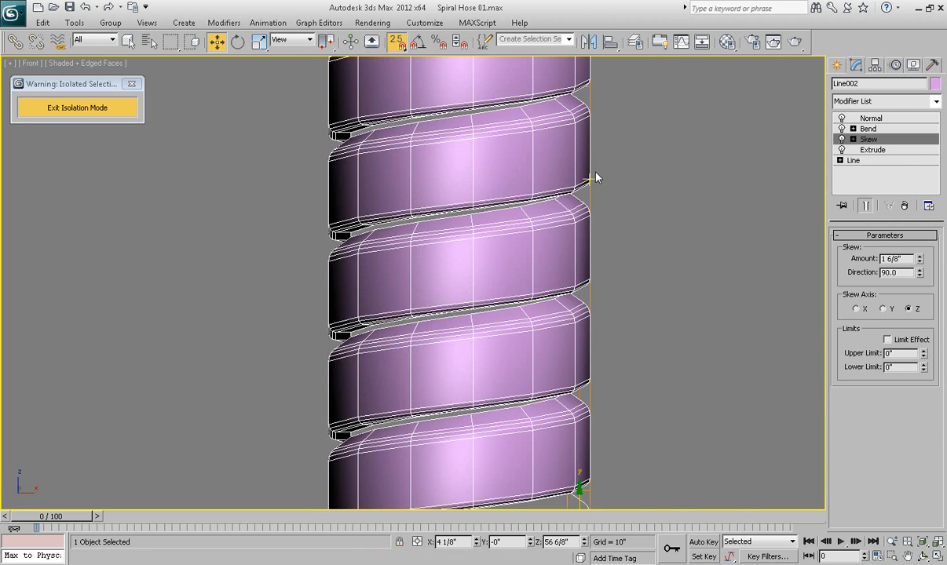
middle_drag(617, 214, 583, 306)
scroll(582, 305, up, 5)
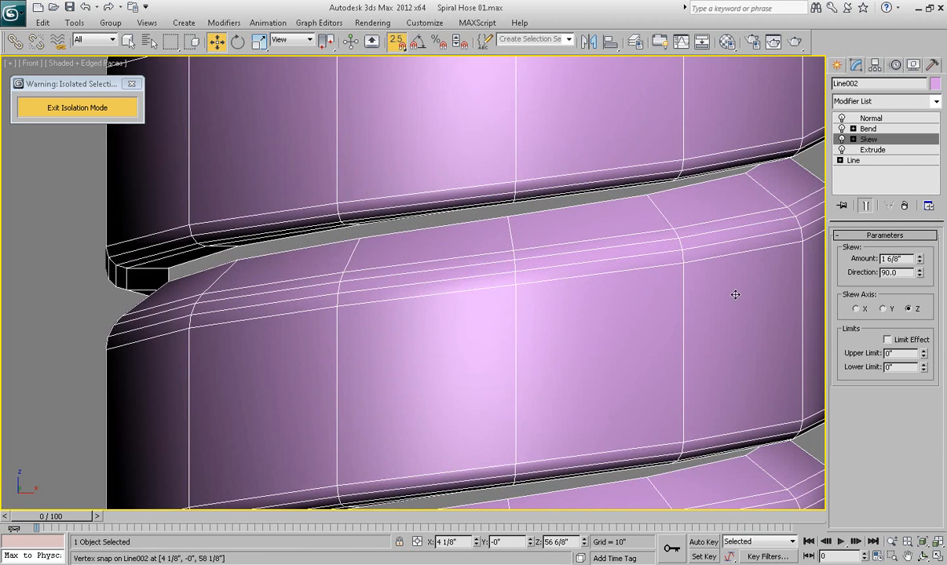
drag(919, 258, 917, 278)
middle_drag(553, 329, 545, 262)
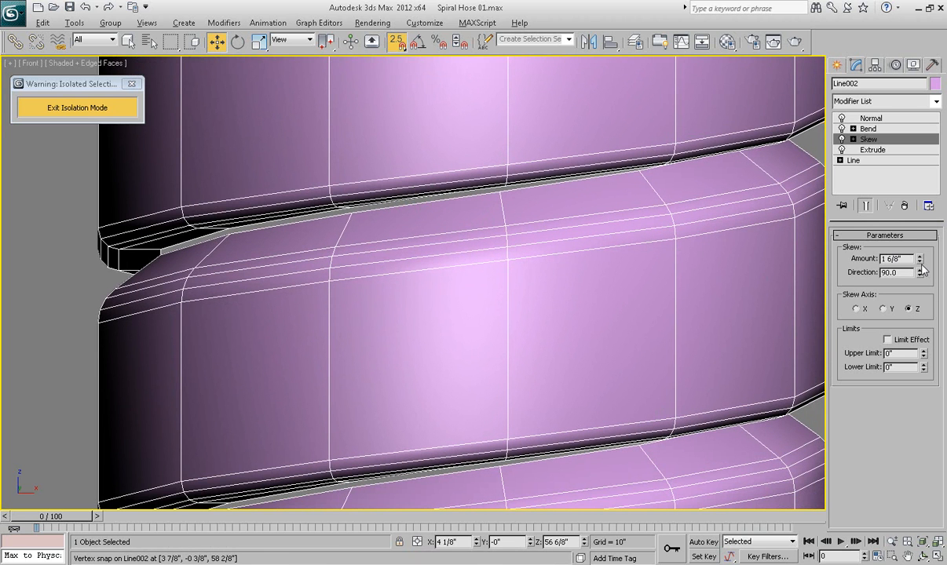
drag(919, 260, 908, 273)
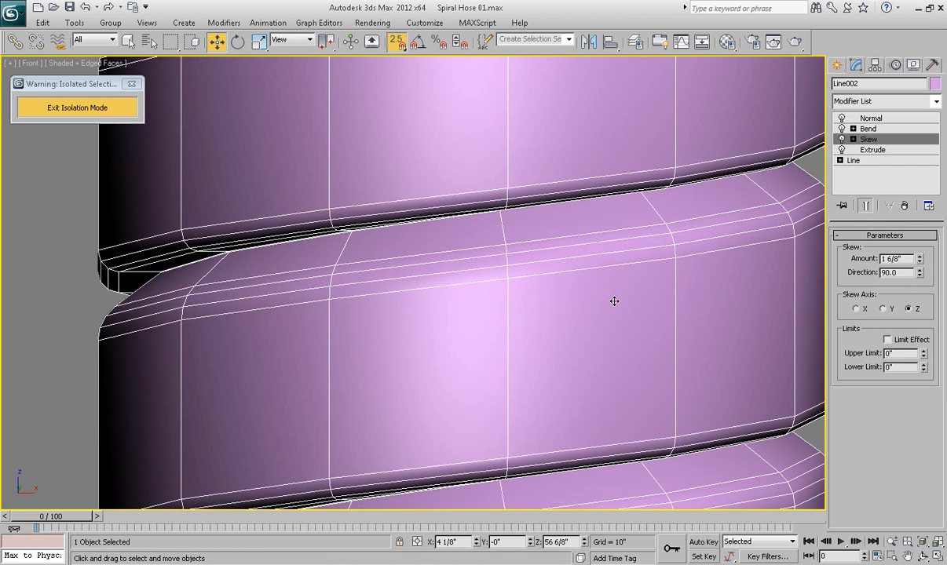
Examine the gaps between neighbouring turns up close in the front view and across the whole coil in perspective
scroll(600, 288, down, 2)
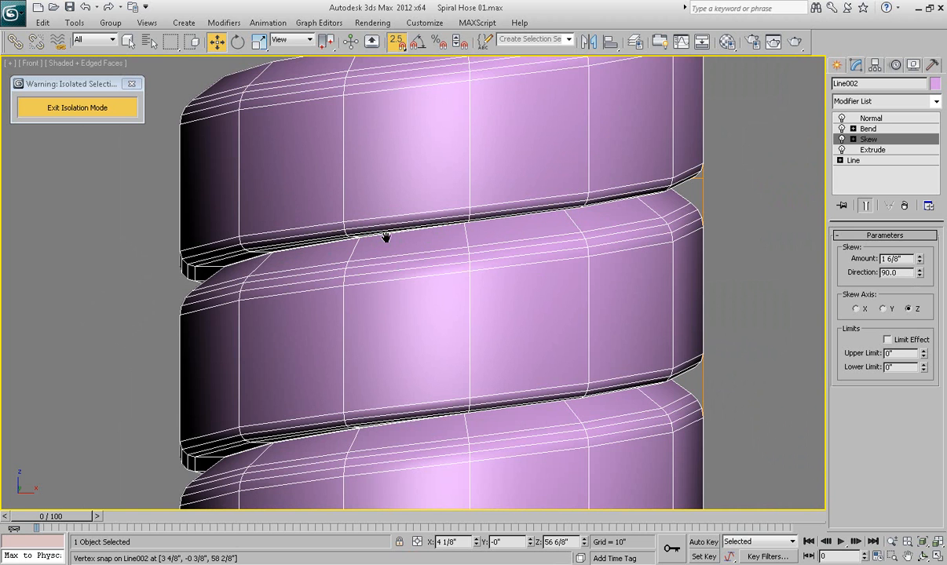
scroll(381, 228, up, 3)
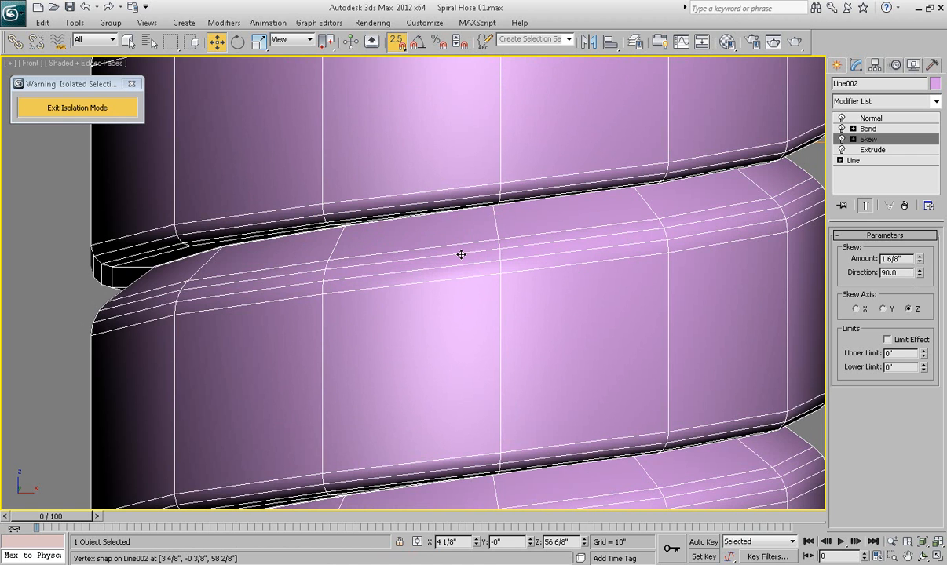
middle_drag(535, 281, 538, 203)
scroll(514, 269, down, 3)
scroll(538, 203, down, 3)
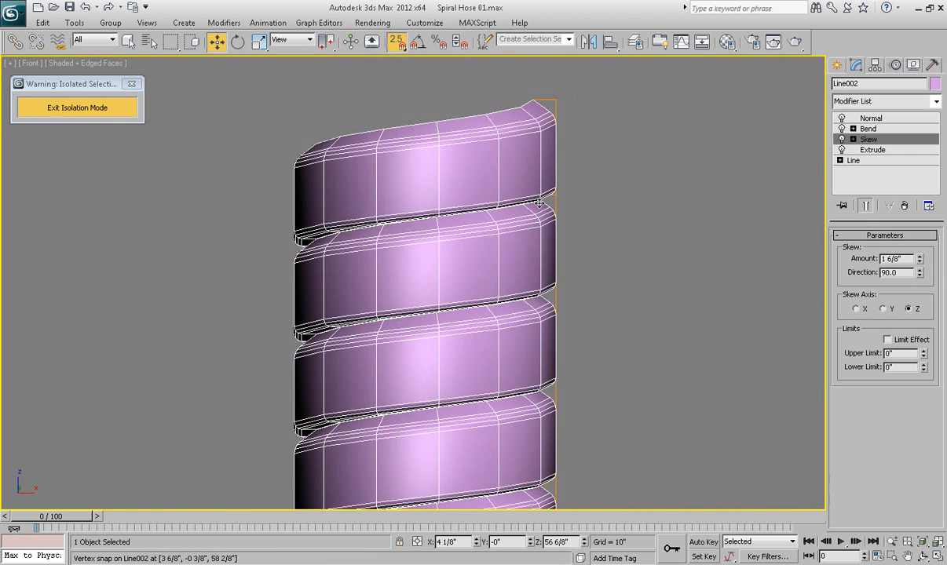
key(p)
scroll(534, 243, down, 5)
alt+middle_drag(513, 255, 444, 291)
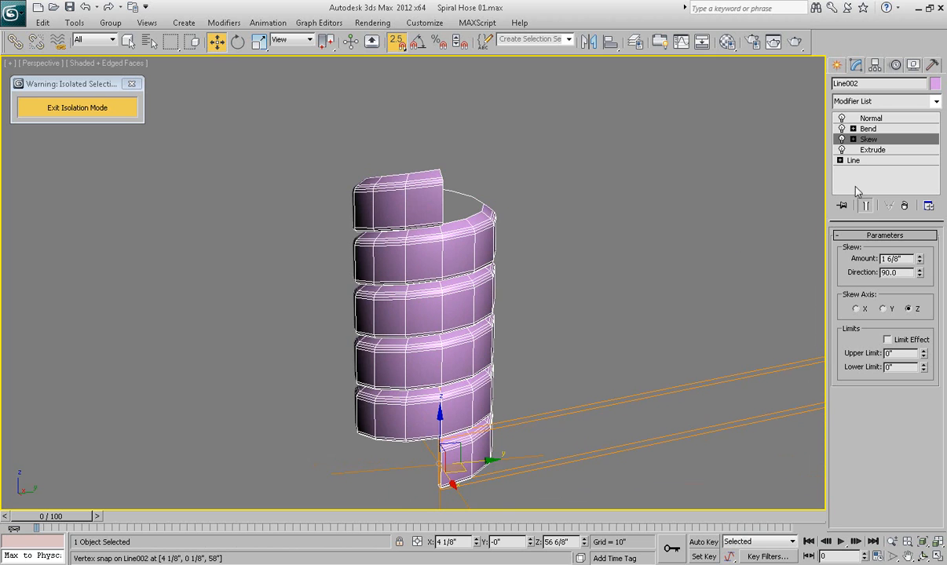
Try 64 segments on the Extrude modifier and check how the vertical edges line up from turn to turn
click(870, 150)
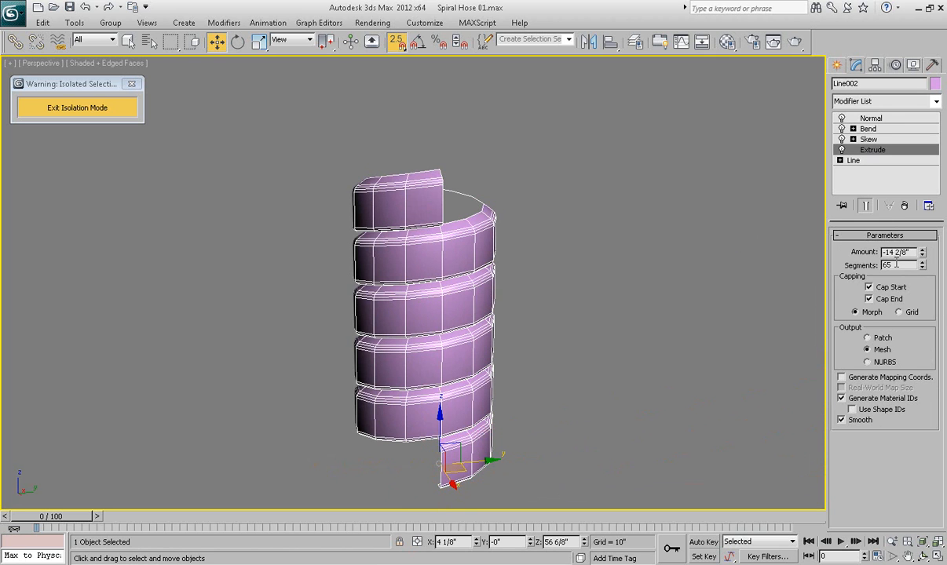
mouse_move(588, 288)
alt+middle_down()
mouse_move(626, 286)
mouse_move(585, 283)
mouse_move(594, 293)
alt+middle_up()
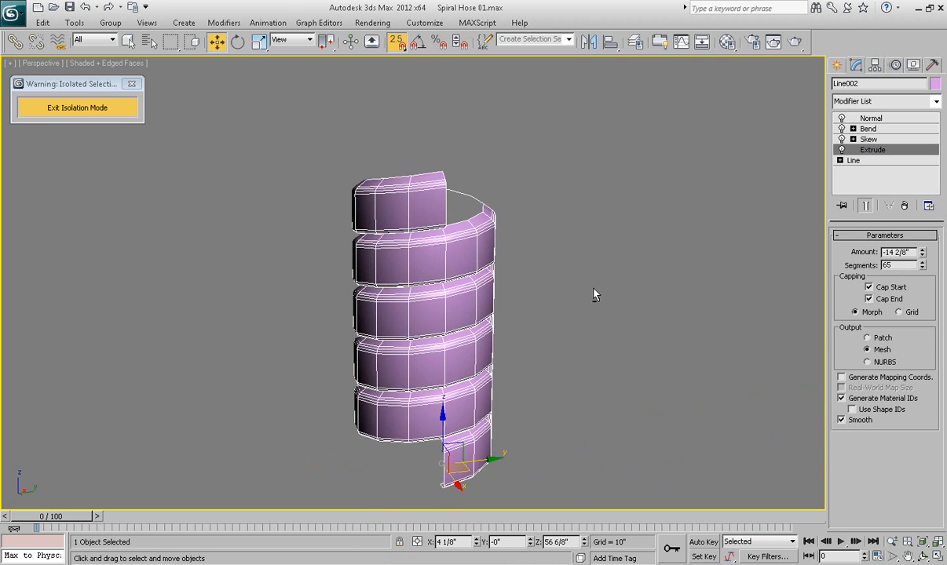
click(923, 270)
mouse_move(628, 292)
alt+middle_down()
mouse_move(634, 275)
mouse_move(604, 281)
mouse_move(620, 278)
alt+middle_up()
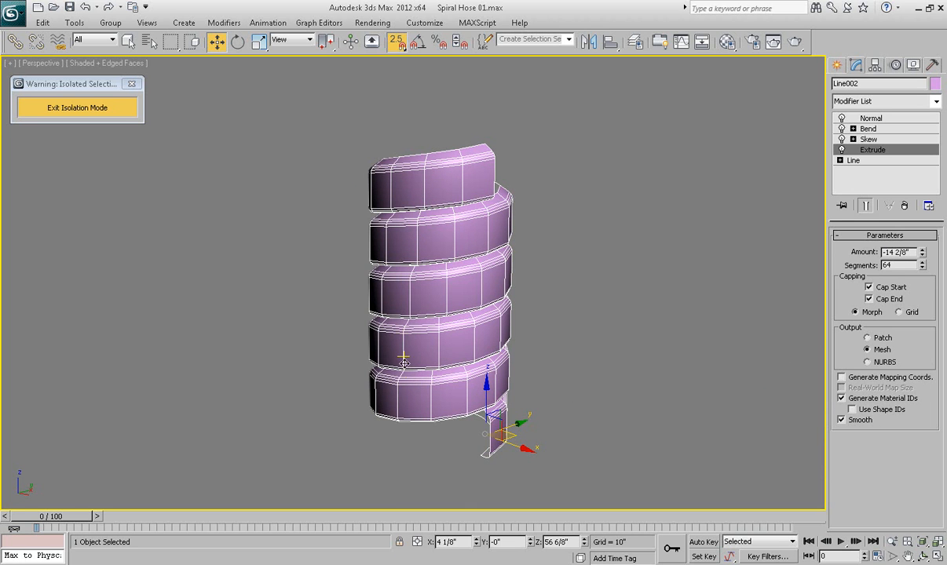
alt+middle_drag(524, 353, 561, 350)
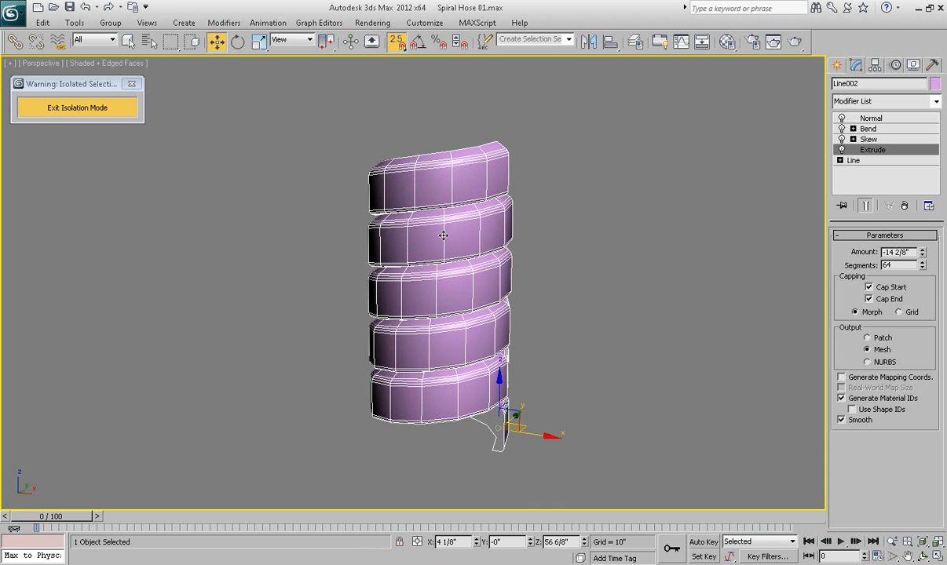
alt+middle_drag(482, 336, 482, 322)
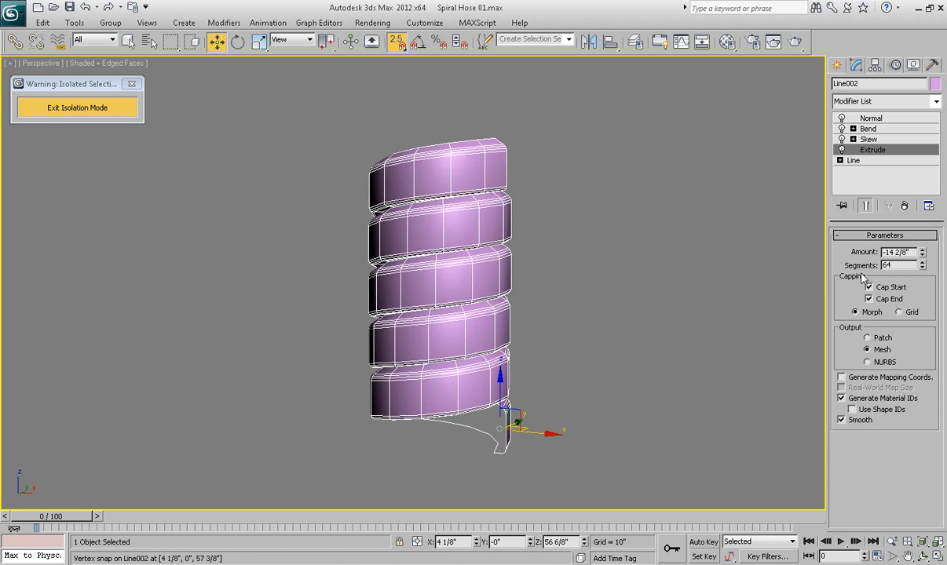
Return the Extrude segments to 65 and compare the edge alignment across the turns
click(922, 263)
alt+middle_drag(633, 247, 503, 353)
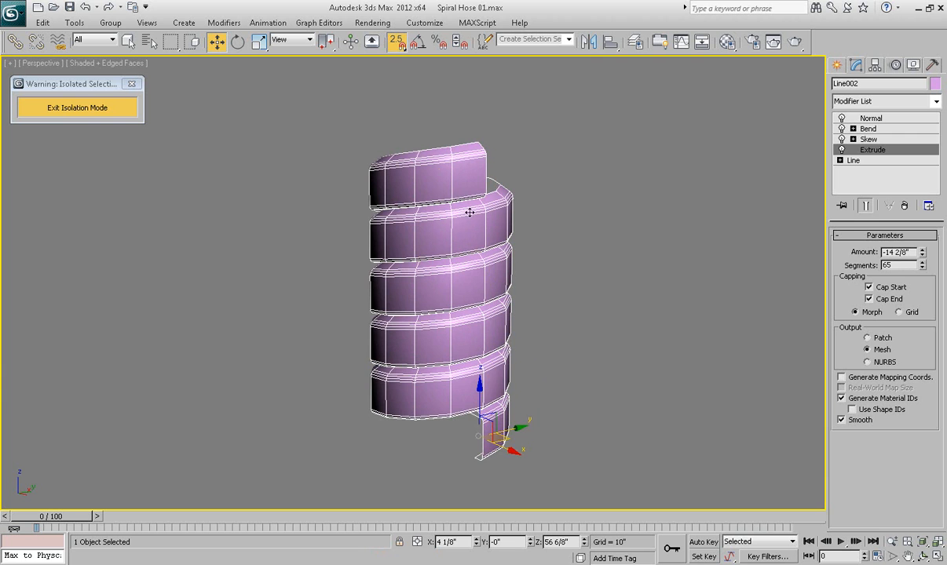
scroll(487, 229, up, 4)
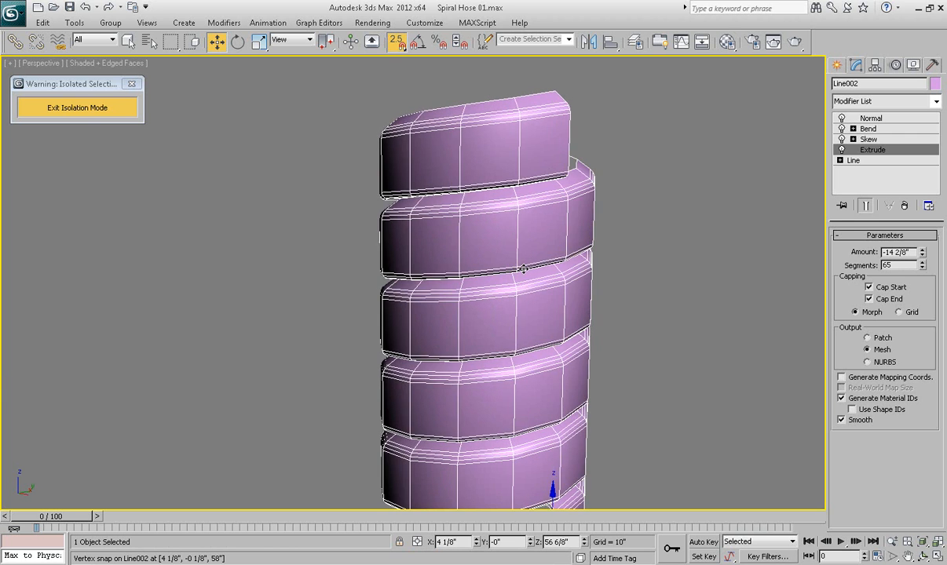
scroll(538, 262, down, 4)
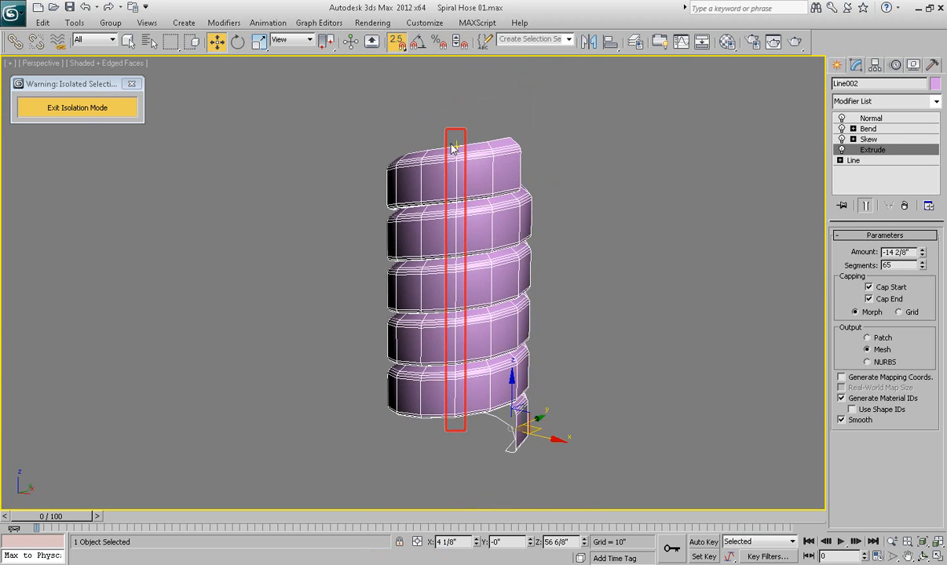
alt+middle_drag(471, 408, 429, 400)
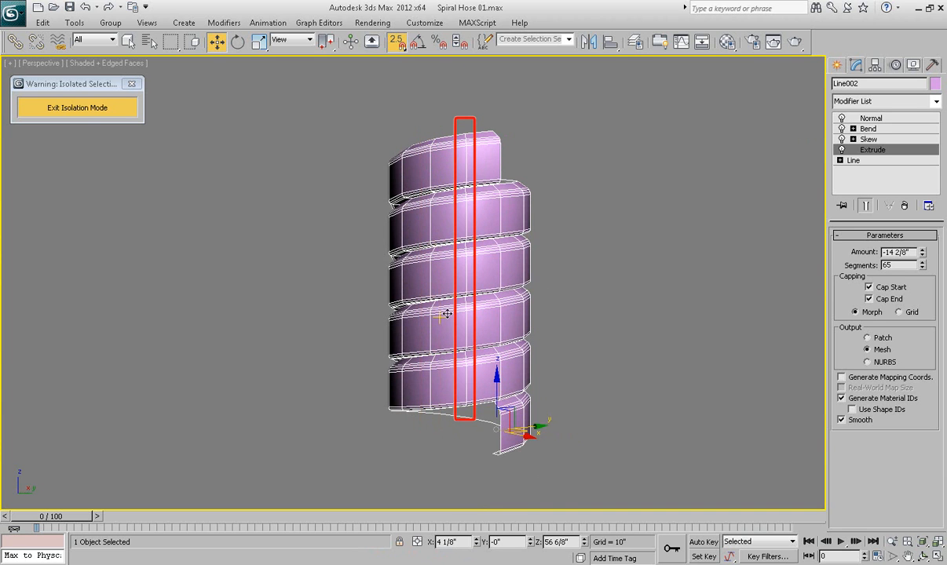
alt+middle_drag(455, 364, 607, 357)
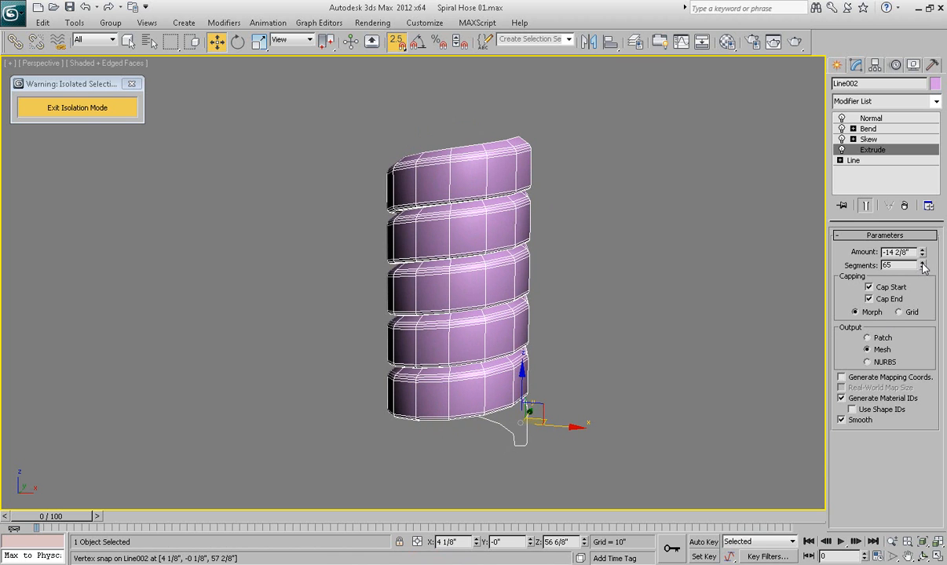
alt+middle_drag(703, 311, 647, 325)
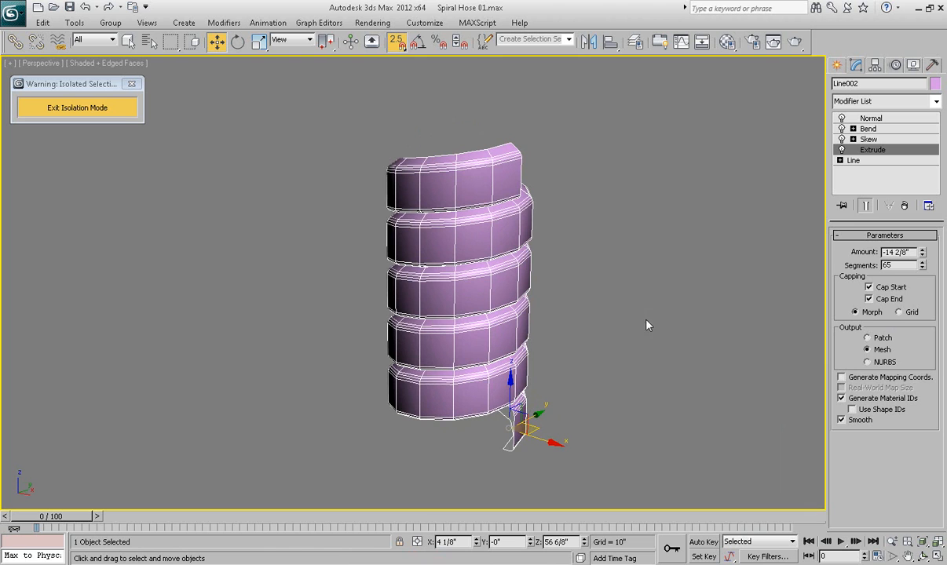
Raise the Extrude modifier's segments to 70 and show the coil shaded without edged faces
click(922, 263)
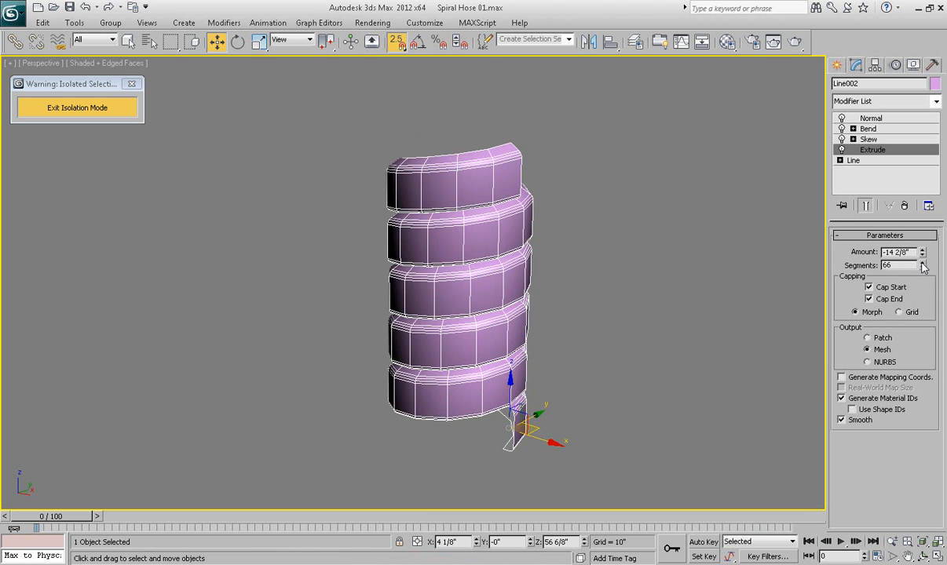
click(923, 263)
click(923, 263)
click(923, 263)
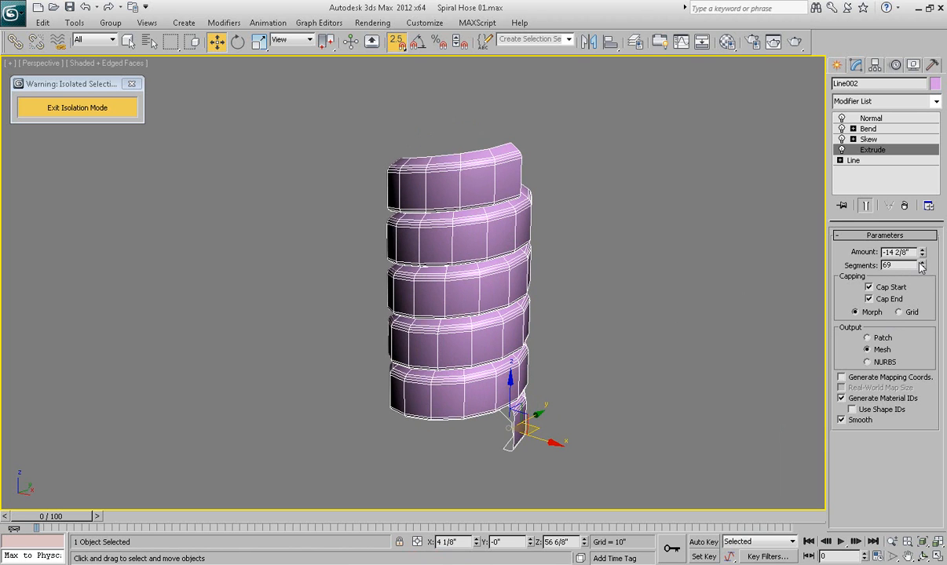
click(922, 263)
mouse_move(556, 377)
alt+middle_down()
mouse_move(478, 370)
mouse_move(649, 376)
mouse_move(534, 381)
mouse_move(497, 382)
mouse_move(492, 371)
mouse_move(537, 360)
mouse_move(641, 370)
mouse_move(765, 360)
mouse_move(645, 374)
mouse_move(504, 373)
mouse_move(558, 361)
mouse_move(564, 345)
mouse_move(454, 324)
mouse_move(469, 336)
mouse_move(526, 339)
mouse_move(534, 352)
mouse_move(407, 339)
mouse_move(513, 334)
mouse_move(613, 347)
alt+middle_up()
key(F4)
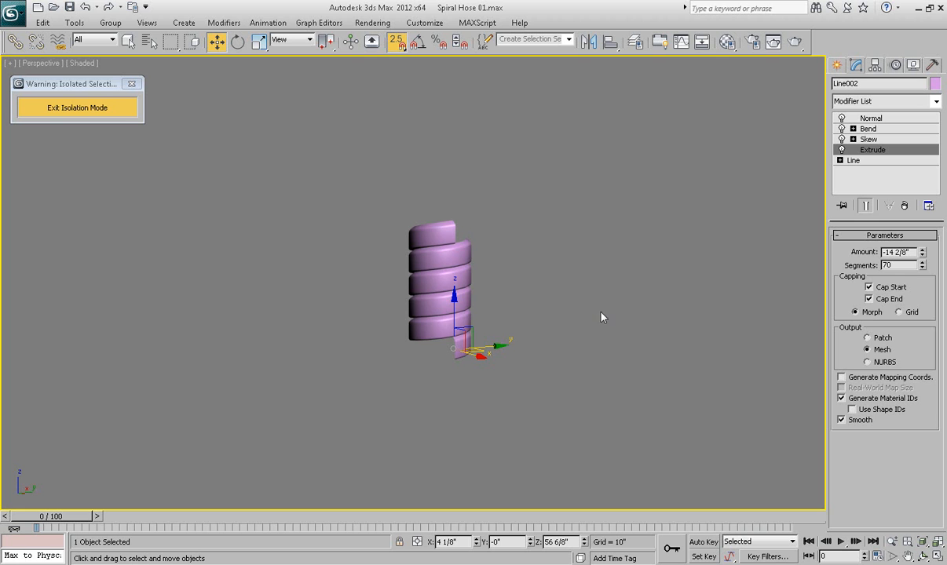
alt+middle_drag(541, 320, 518, 316)
scroll(521, 329, up, 3)
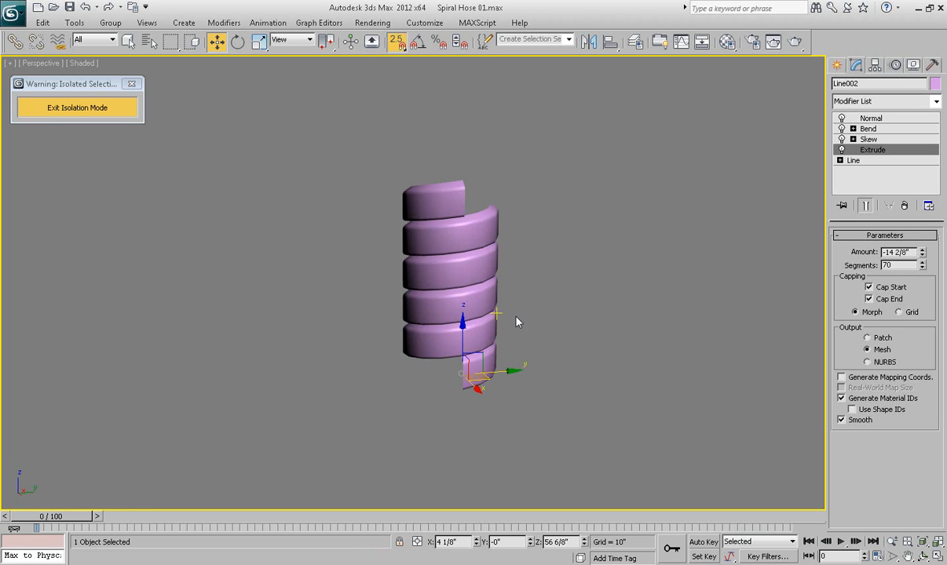
Give an unused standard material a Checker diffuse map with U and V tiling of 10
key(m)
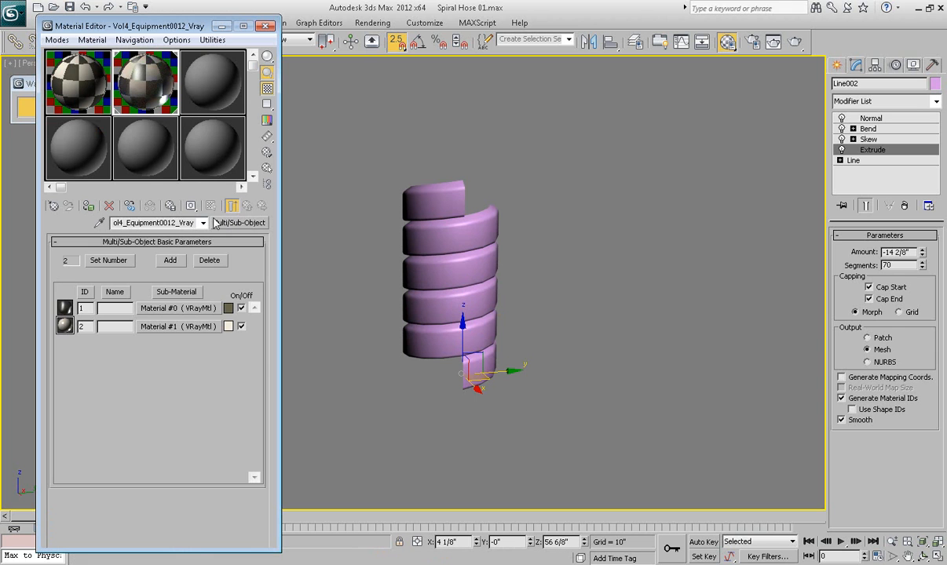
click(76, 153)
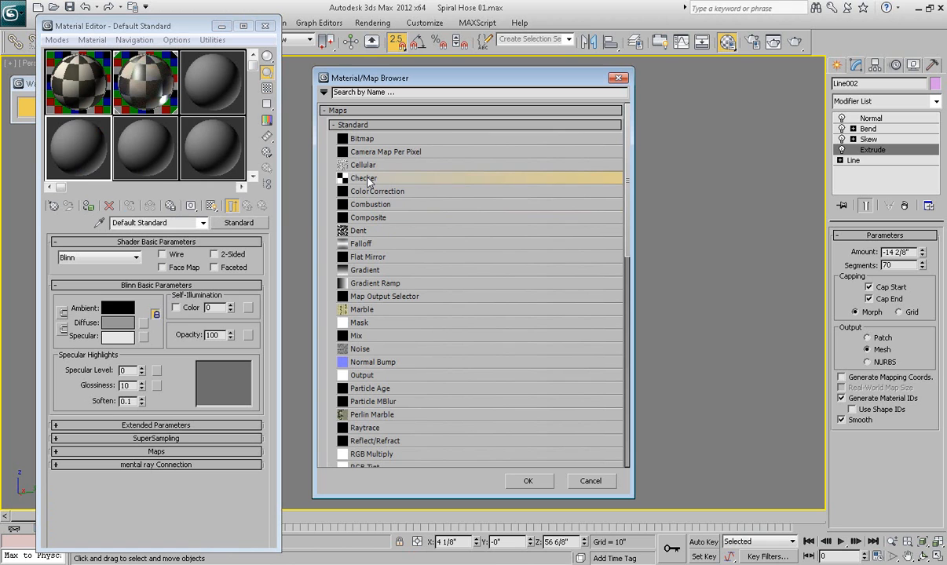
double_click(364, 179)
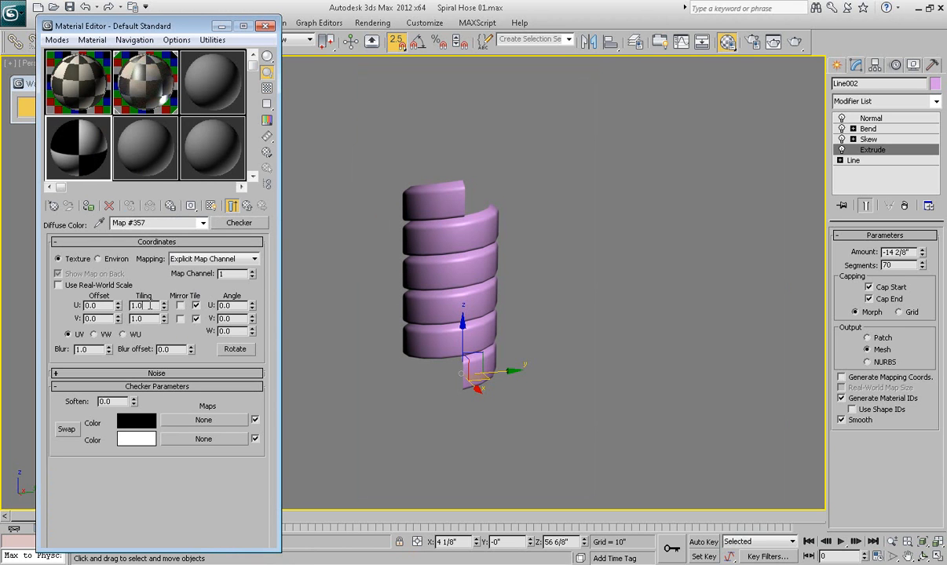
drag(149, 306, 124, 305)
text(10)
key(Tab)
text(10)
key(Return)
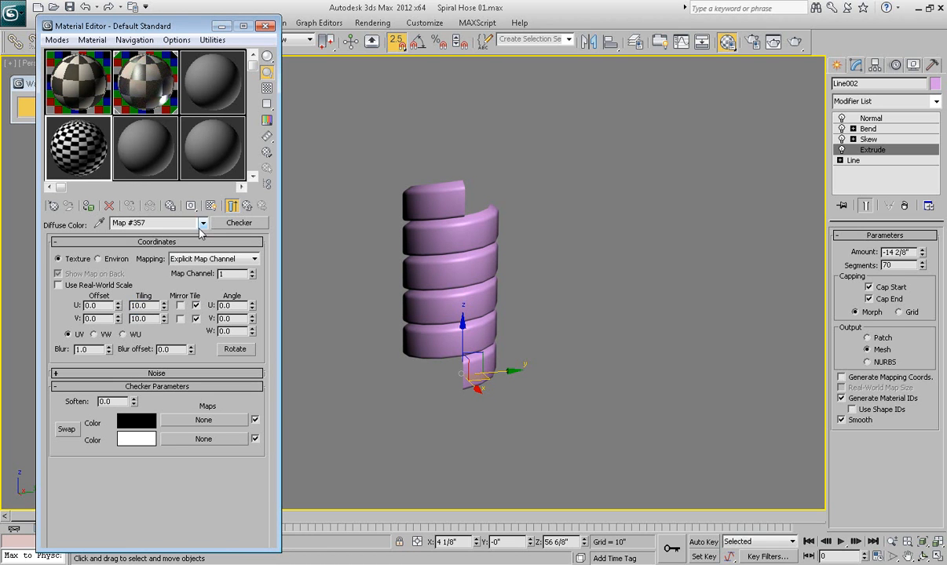
Assign the checker material to the coil and enable its map display in the viewport
click(88, 206)
click(210, 206)
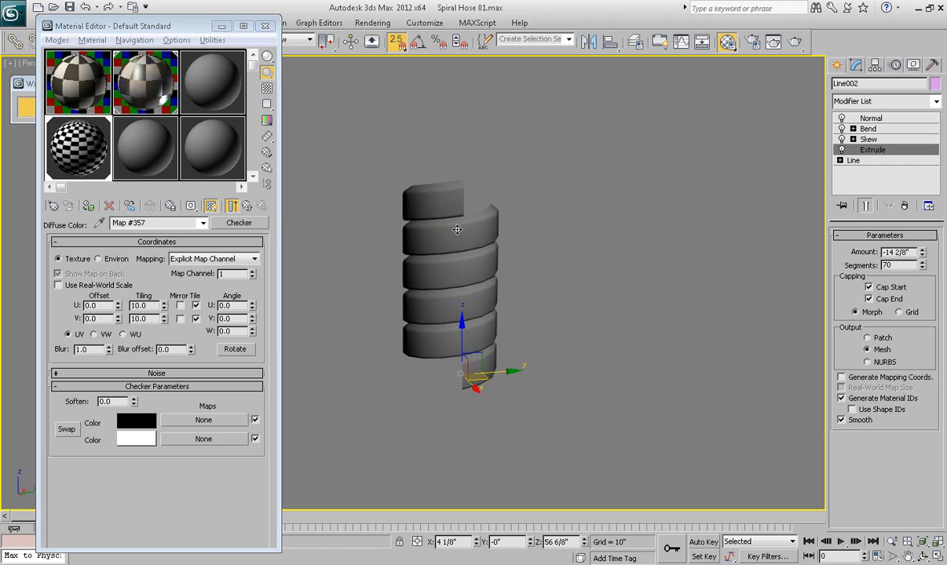
key(q)
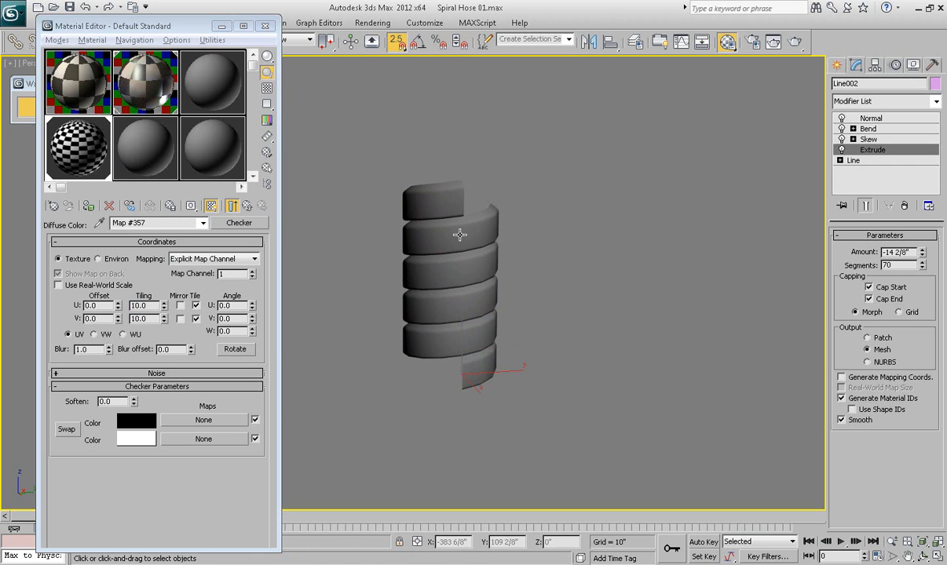
mouse_move(463, 248)
alt+middle_down()
mouse_move(505, 245)
mouse_move(465, 245)
alt+middle_up()
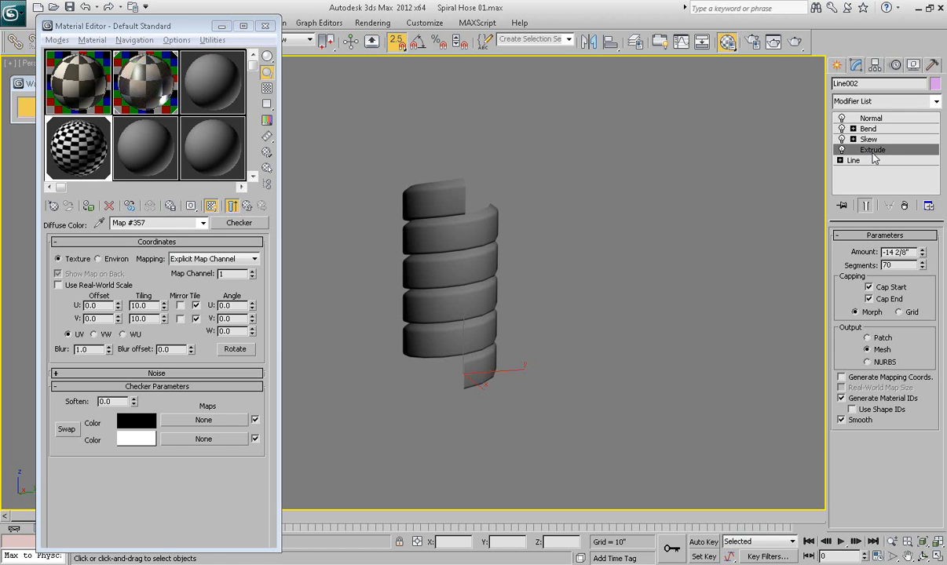
Generate mapping coordinates on the Extrude modifier and check the checker pattern around the coil
click(841, 378)
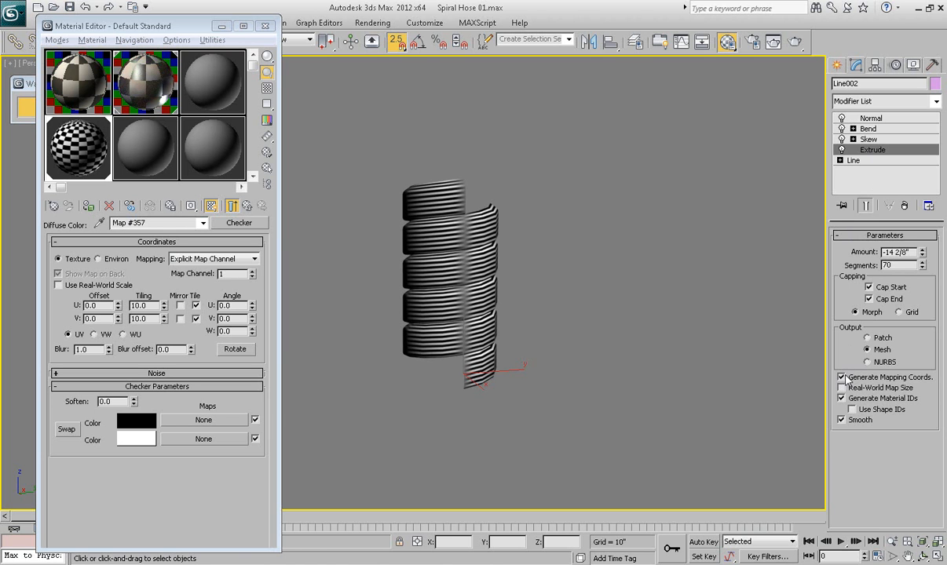
alt+middle_drag(496, 340, 589, 353)
scroll(495, 346, up, 3)
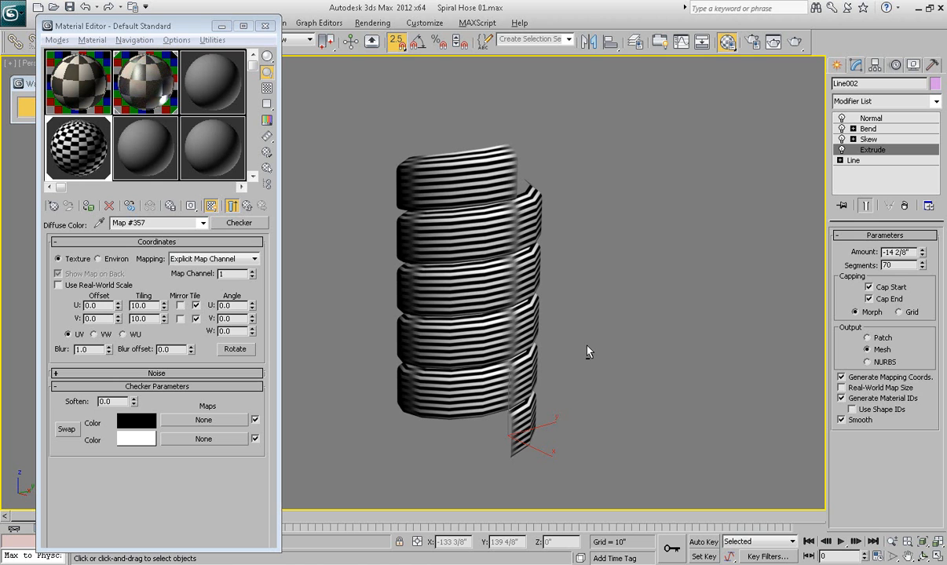
mouse_move(585, 302)
alt+middle_down()
mouse_move(541, 305)
mouse_move(570, 300)
alt+middle_up()
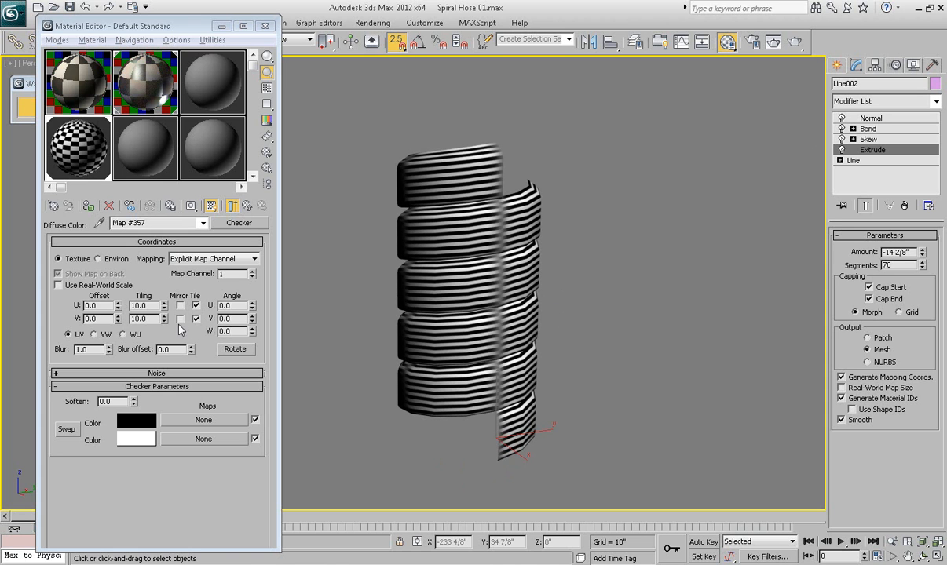
Try V tiling values of 150 and 180 on the checker map and set it back to 10
mouse_move(164, 318)
mouse_down()
mouse_move(145, 181)
mouse_move(143, 304)
mouse_move(161, 270)
mouse_move(170, 325)
mouse_up()
double_click(141, 318)
text(150)
key(Return)
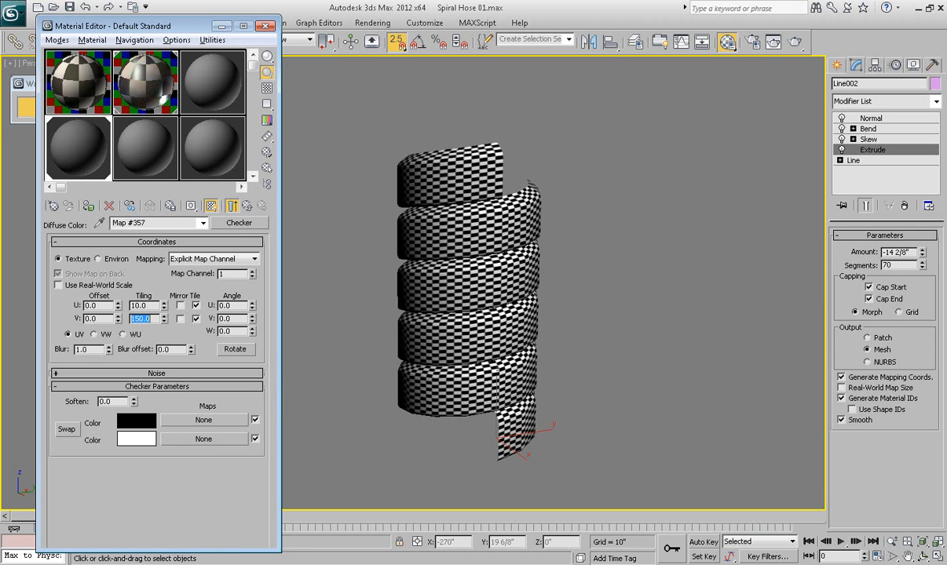
text(180)
key(Return)
alt+middle_drag(503, 303, 483, 287)
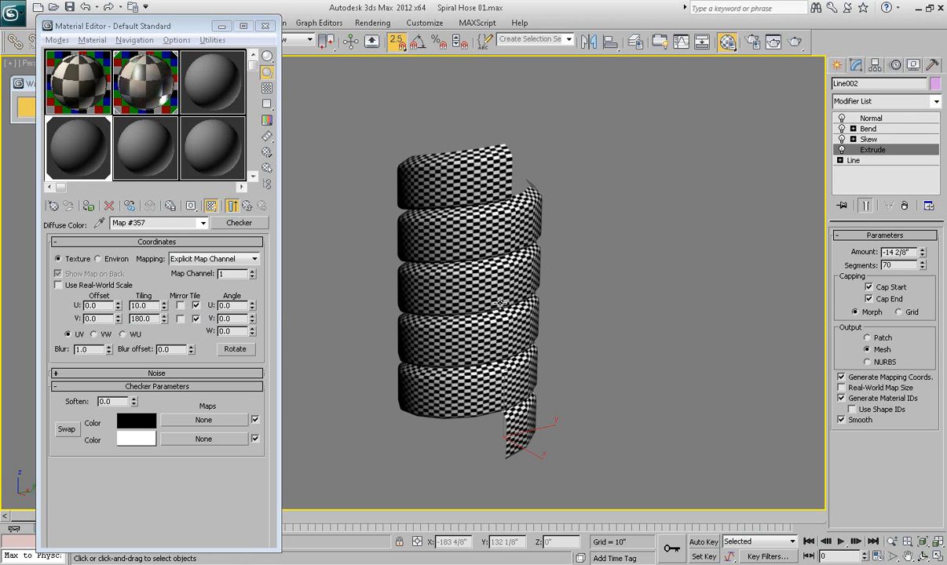
text(10)
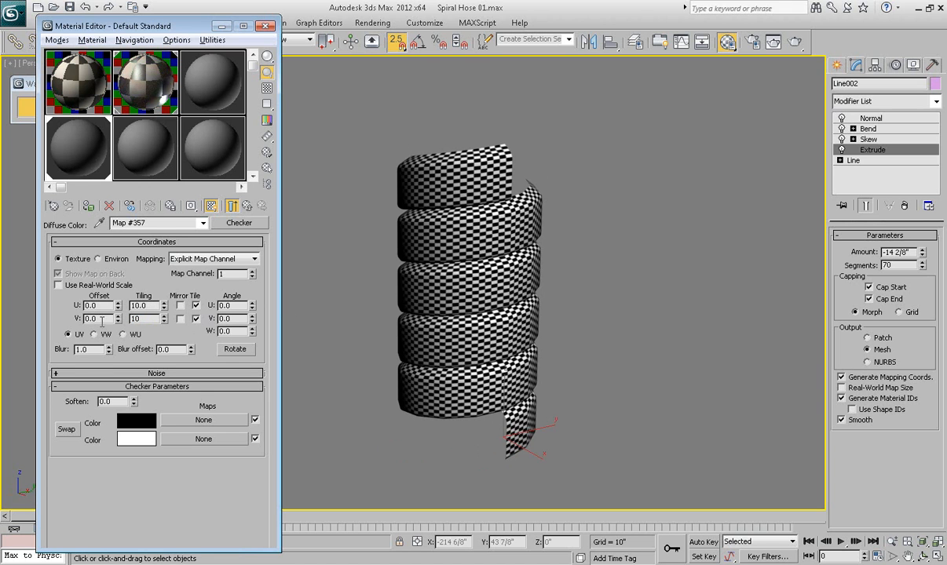
key(Return)
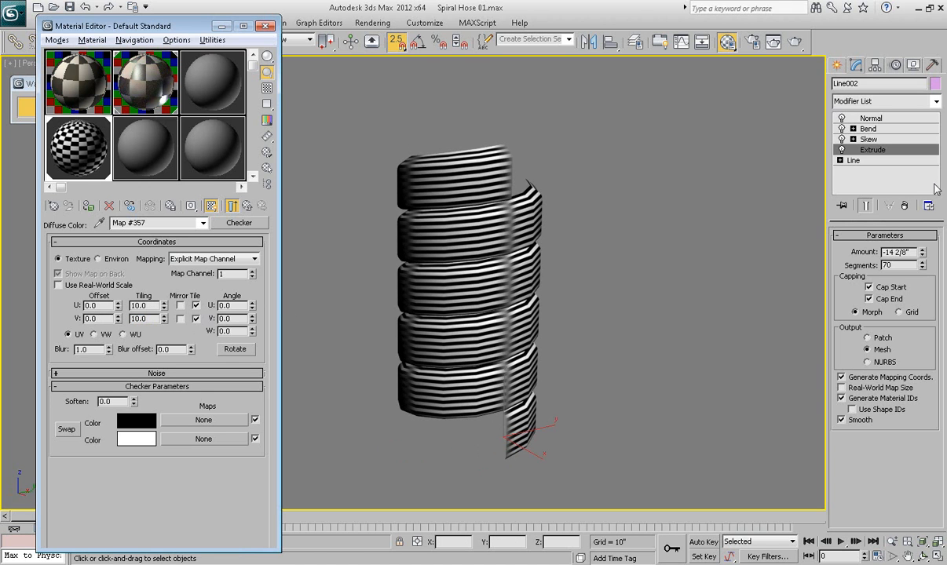
Add a UVW Xform modifier above the Normal modifier on the coil
click(881, 118)
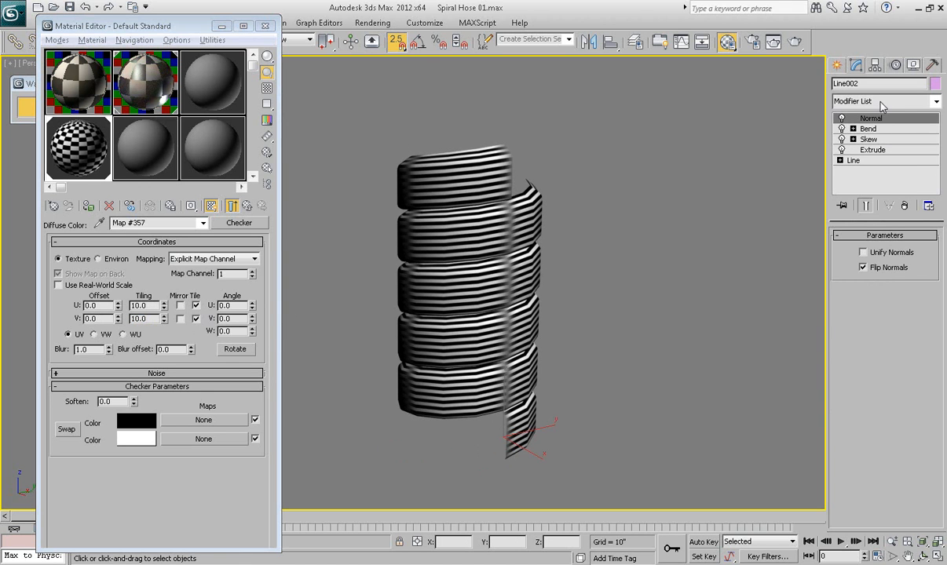
click(880, 103)
key(u)
key(Down)
key(Down)
key(Down)
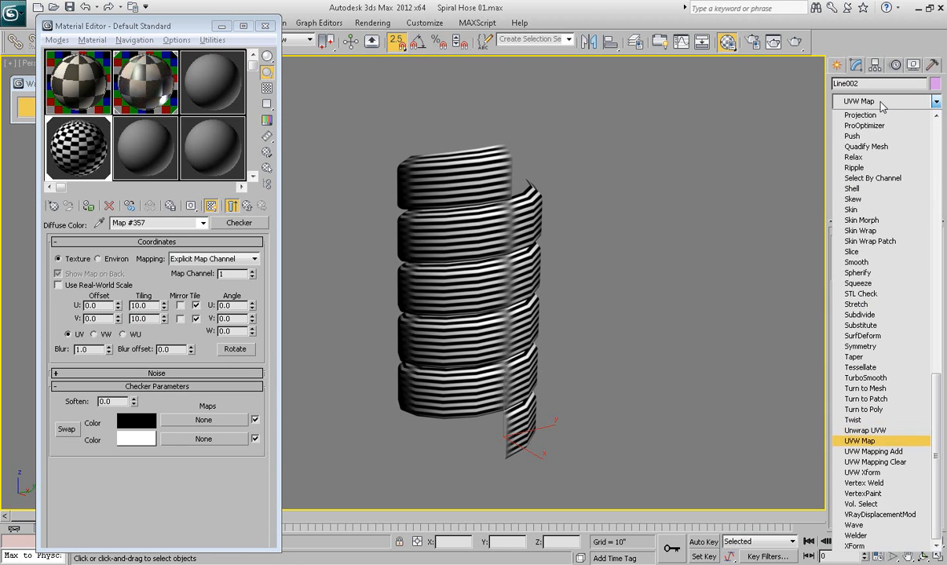
key(Down)
key(Return)
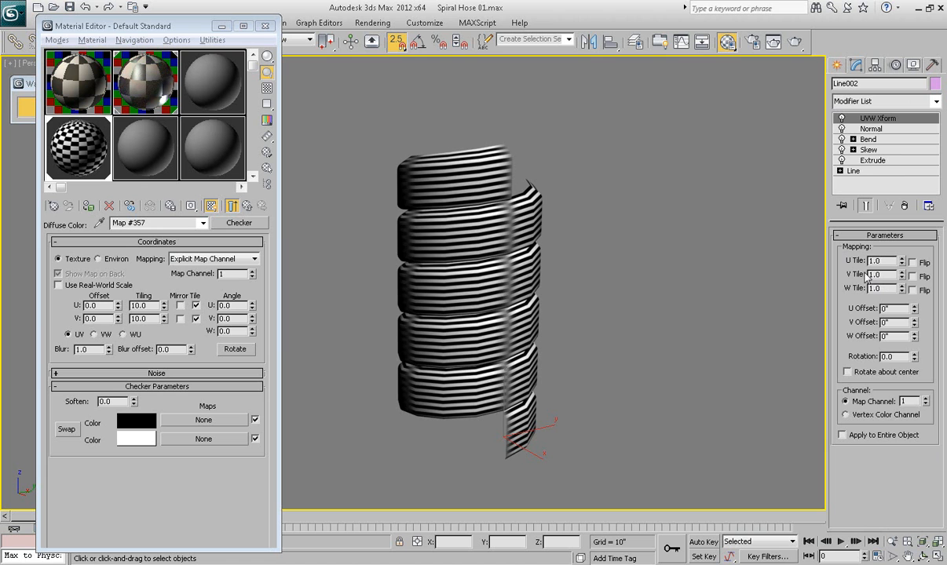
Adjust the UVW Xform V tiling until the coil's checks look square, and set it to 33
drag(901, 275, 901, 224)
scroll(488, 276, up, 3)
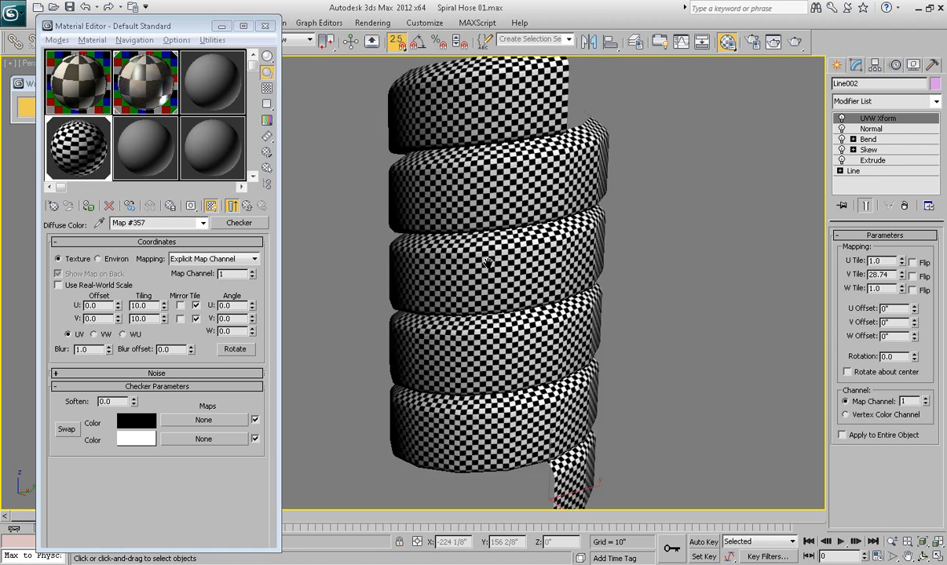
drag(901, 276, 901, 265)
scroll(682, 321, down, 3)
mouse_move(672, 321)
alt+middle_down()
mouse_move(629, 321)
mouse_move(690, 321)
mouse_move(668, 322)
alt+middle_up()
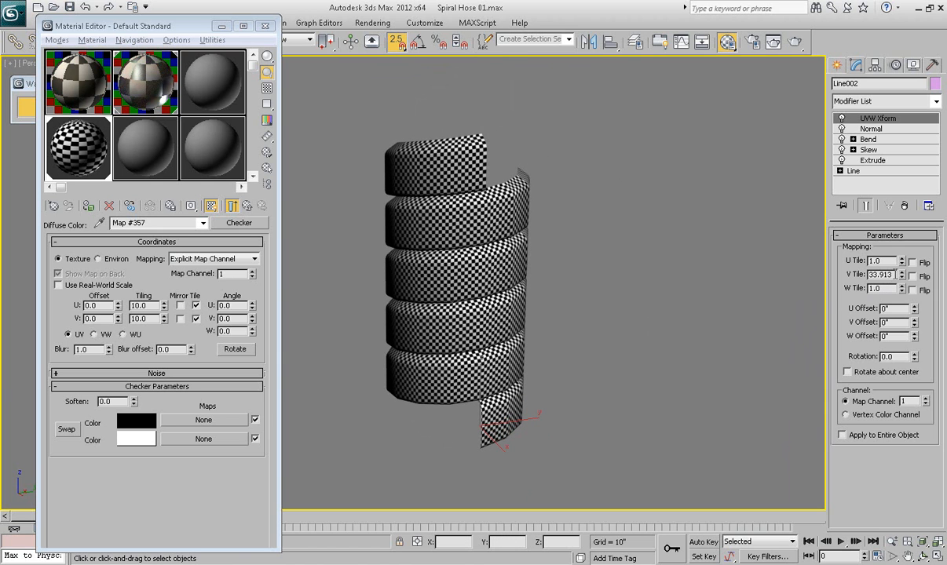
drag(893, 274, 869, 274)
click(893, 274)
drag(885, 274, 869, 277)
text(33)
key(Return)
alt+middle_drag(689, 317, 663, 304)
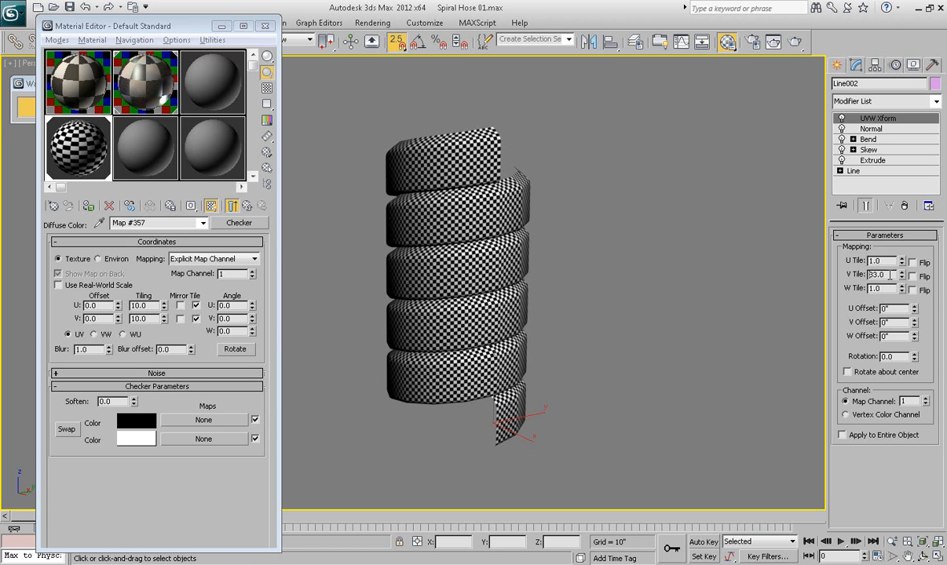
Set the checker map's U and V tiling to 1 and check the larger squares on the coil
click(139, 305)
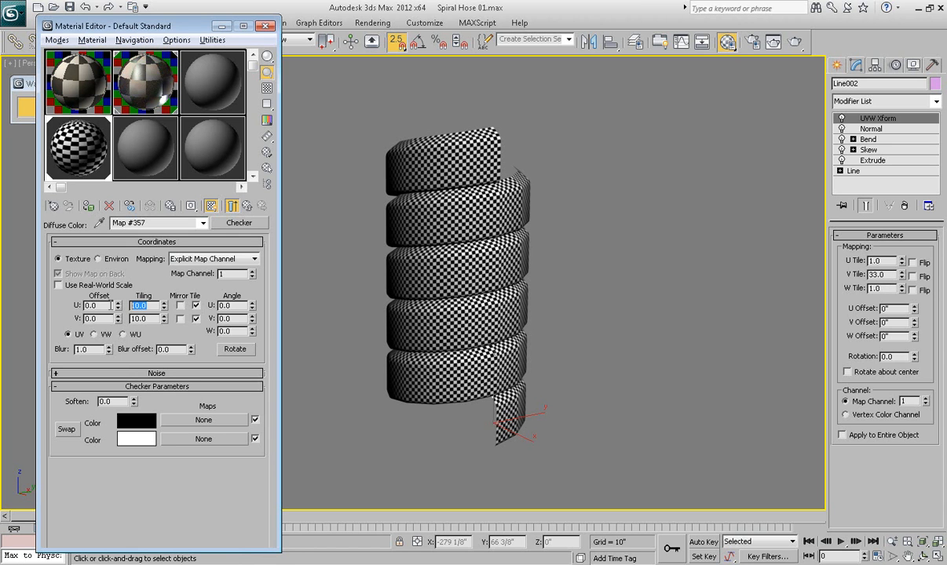
text(1)
key(Tab)
text(1)
key(Return)
middle_drag(560, 361, 577, 333)
scroll(569, 343, down, 3)
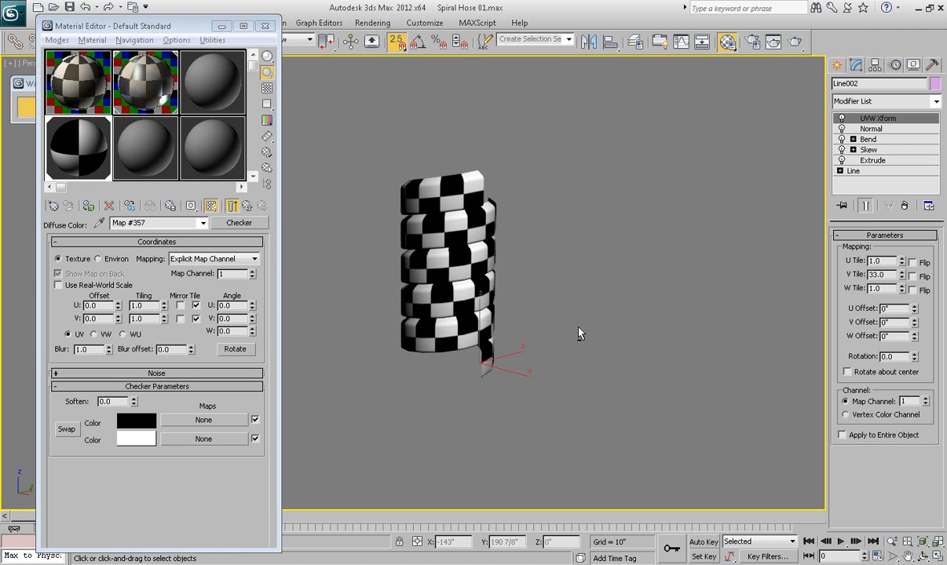
mouse_move(468, 268)
alt+middle_down()
mouse_move(445, 283)
mouse_move(452, 264)
alt+middle_up()
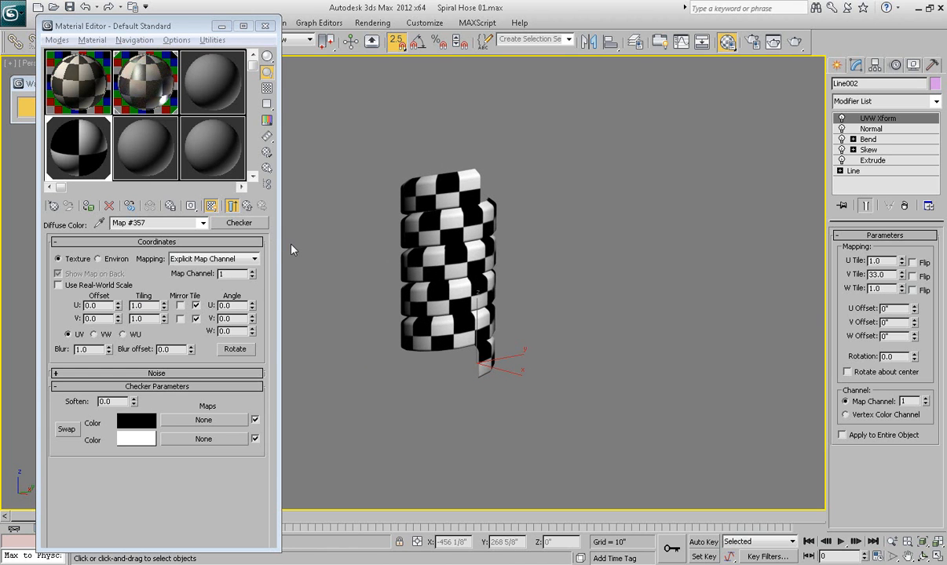
Hide the checker map in the viewport and exit isolation mode to show the coil beside the shower fitting in the Front view
click(210, 206)
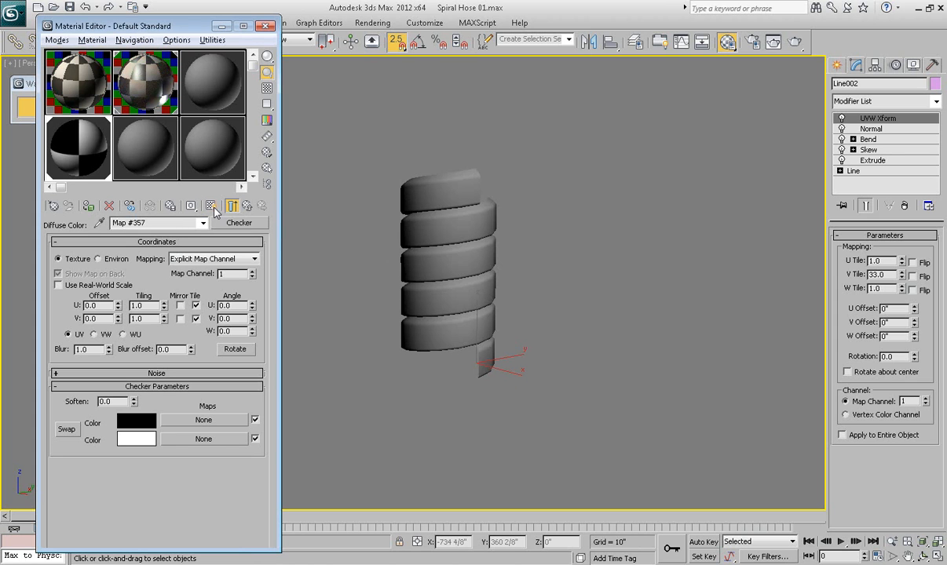
click(266, 27)
key(f)
middle_drag(461, 213, 467, 200)
scroll(467, 200, down, 3)
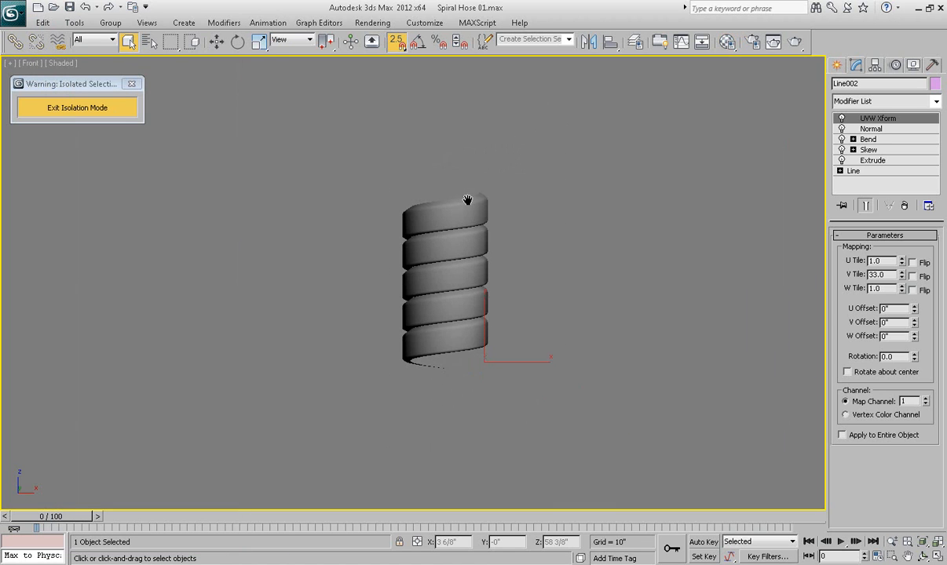
click(101, 110)
middle_drag(421, 253, 428, 199)
scroll(427, 200, down, 2)
scroll(428, 199, down, 2)
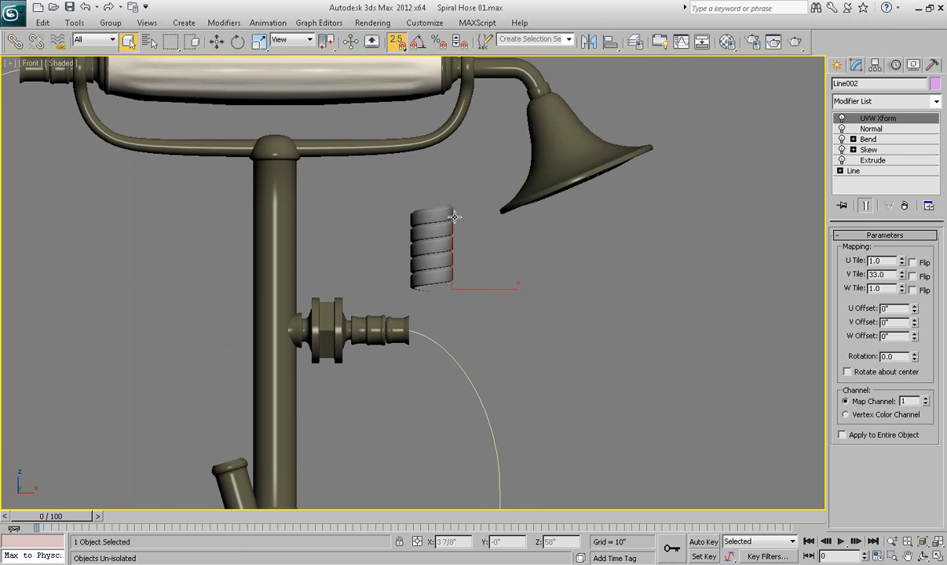
scroll(436, 225, up, 2)
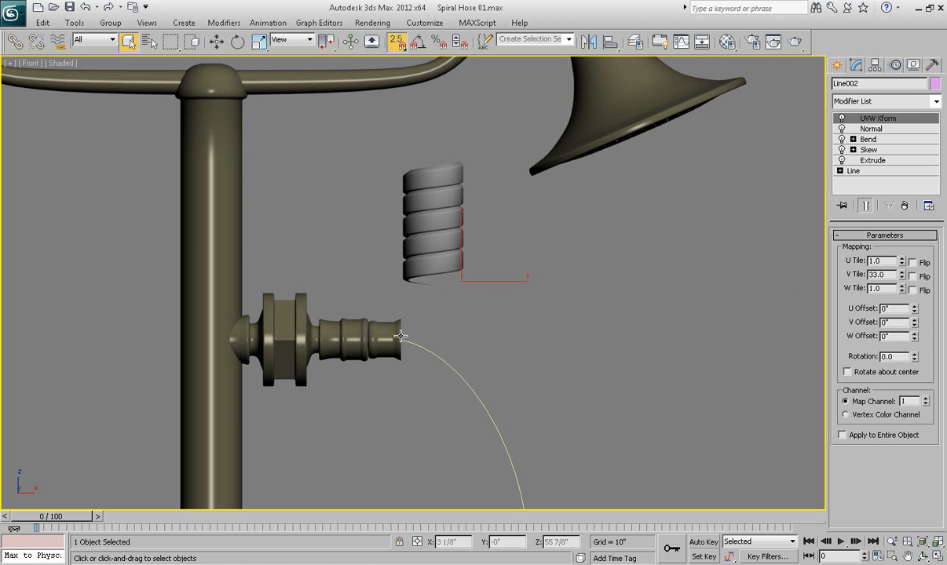
Rotate the coil by an offset of -90 degrees about the screen Z axis
key(e)
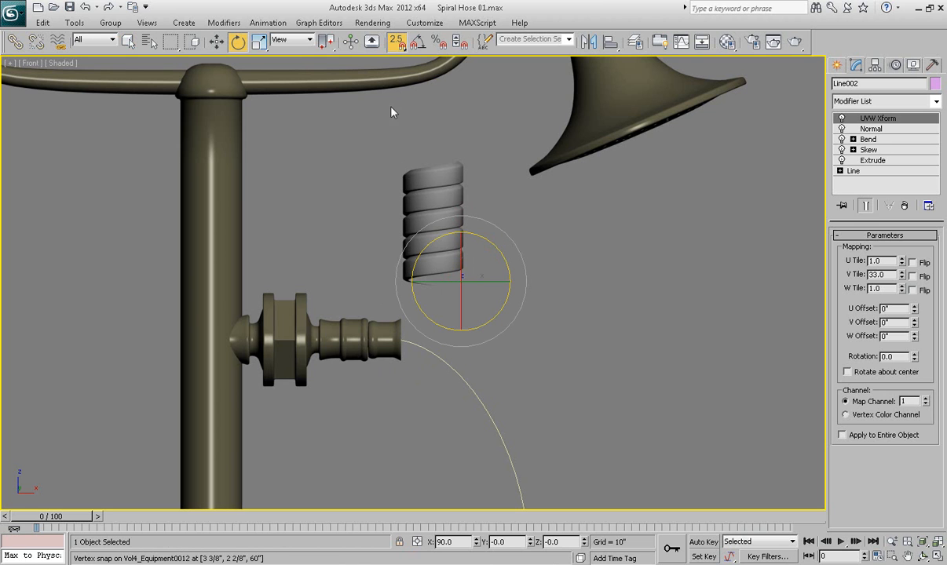
right_click(238, 43)
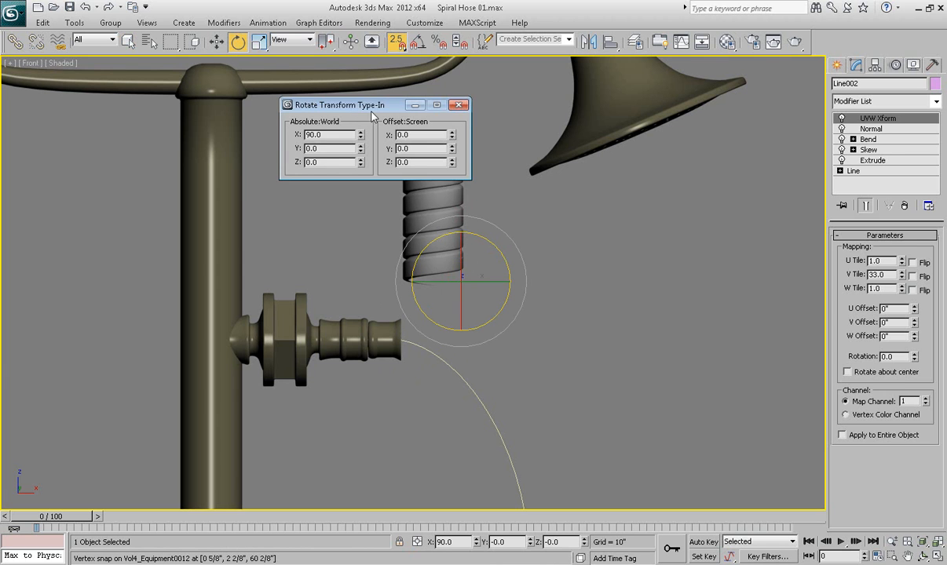
drag(341, 106, 301, 103)
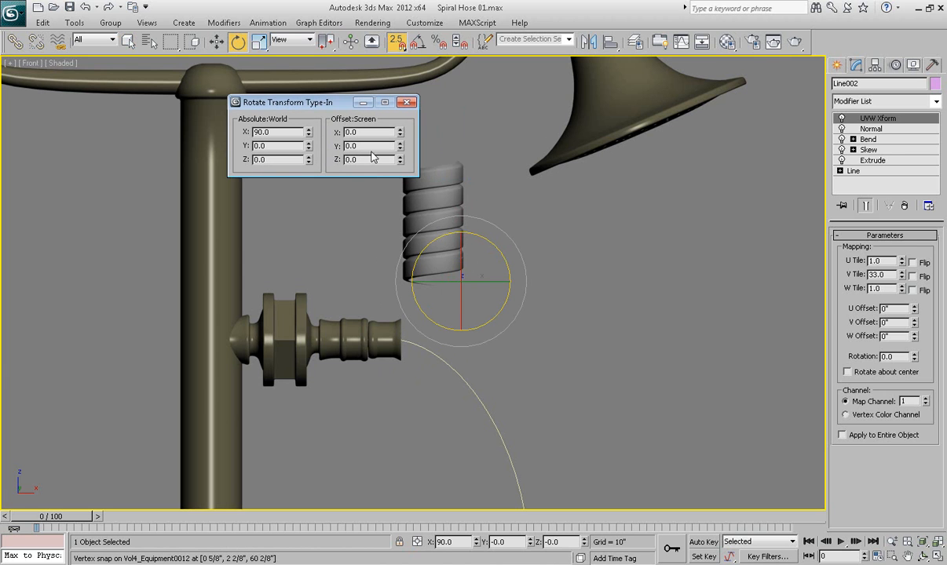
double_click(371, 160)
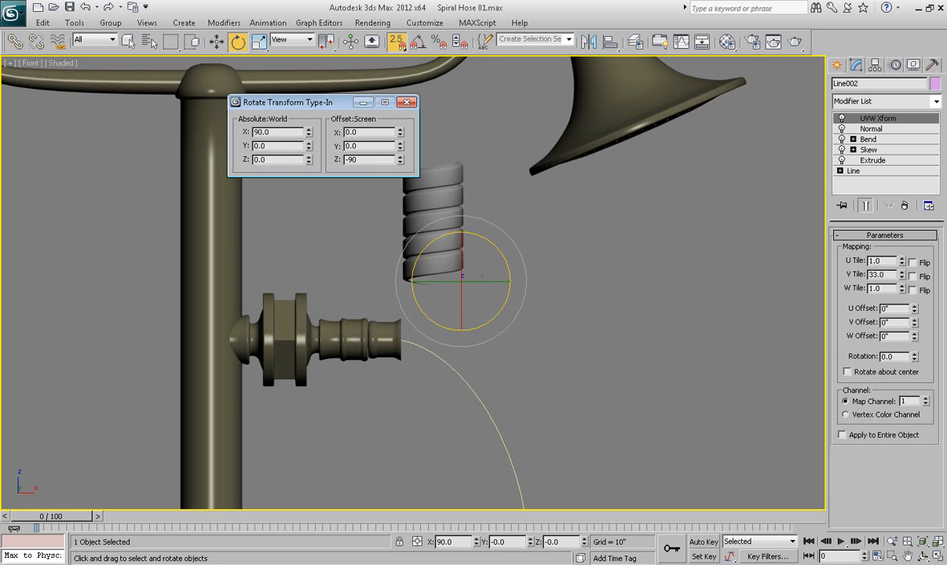
text(-90)
key(Return)
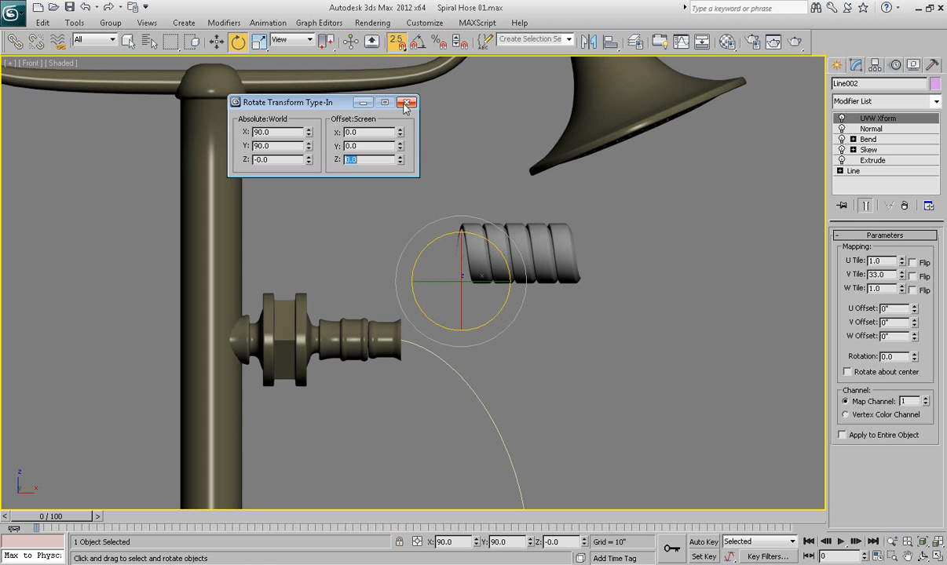
click(406, 102)
Move the horizontal coil to the open end of the shower fitting
key(w)
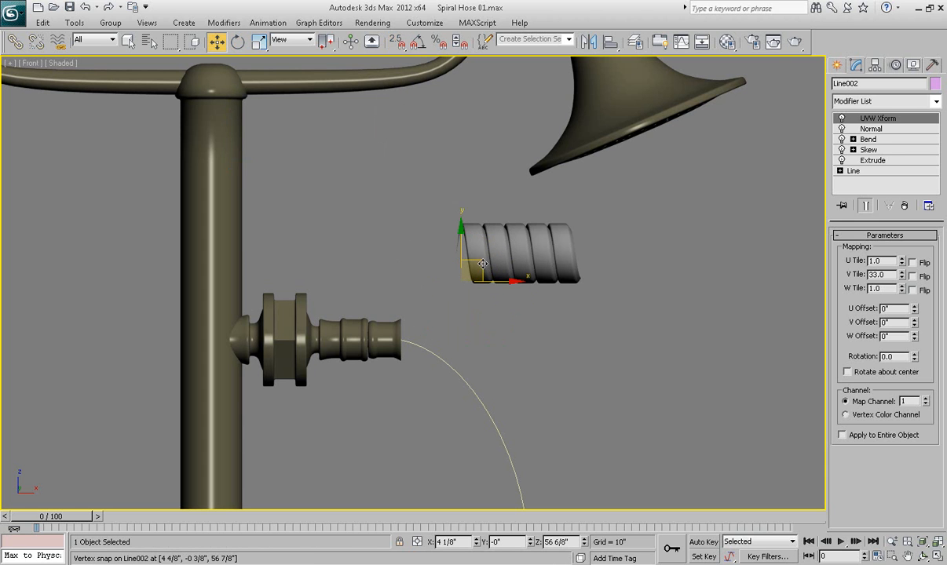
drag(455, 252, 440, 345)
scroll(440, 346, up, 8)
middle_drag(471, 283, 442, 318)
Scale the coil down uniformly to about 58% to suit the fitting's diameter and align it with the fitting's end
key(r)
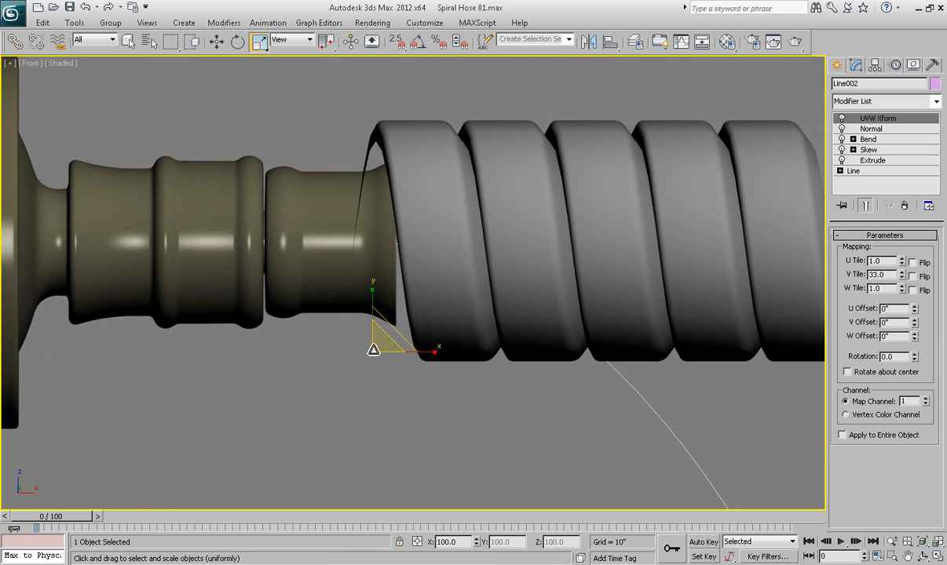
drag(374, 350, 366, 391)
key(w)
drag(396, 330, 439, 289)
key(r)
key(w)
key(r)
key(w)
scroll(467, 292, down, 3)
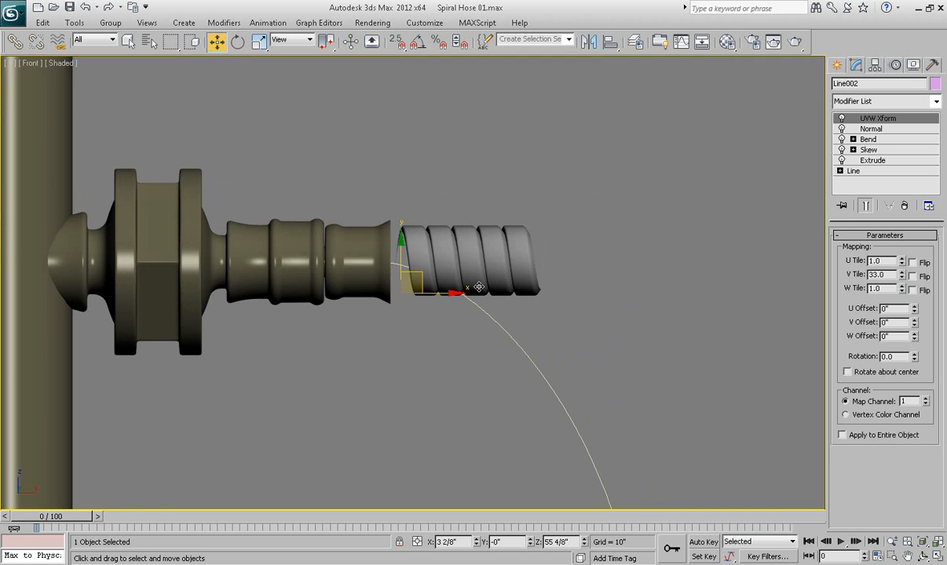
scroll(471, 259, down, 2)
scroll(406, 243, up, 2)
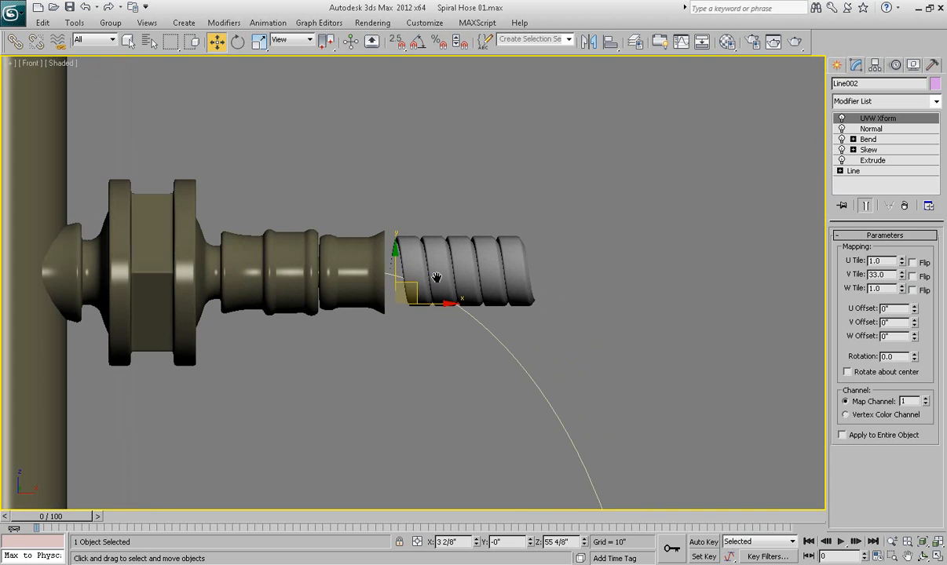
Try another uniform rescale of the coil beside the fitting and undo it
key(r)
drag(393, 301, 413, 262)
key(ctrl+z)
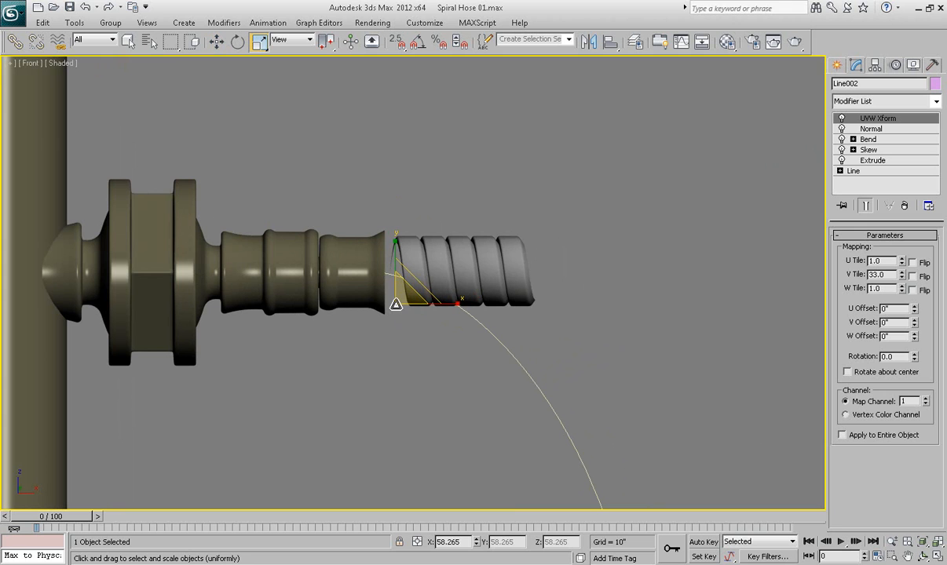
Open the scene Spiral Hose 02.max without saving the current changes, and frame its coil next to the fitting
click(54, 7)
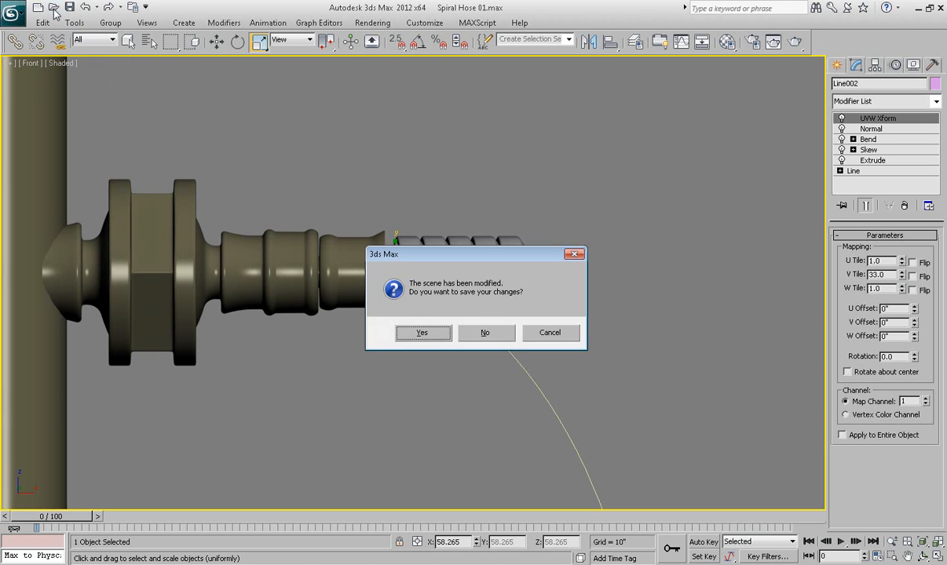
click(485, 332)
click(267, 160)
click(633, 456)
middle_drag(528, 337, 580, 259)
scroll(606, 300, down, 3)
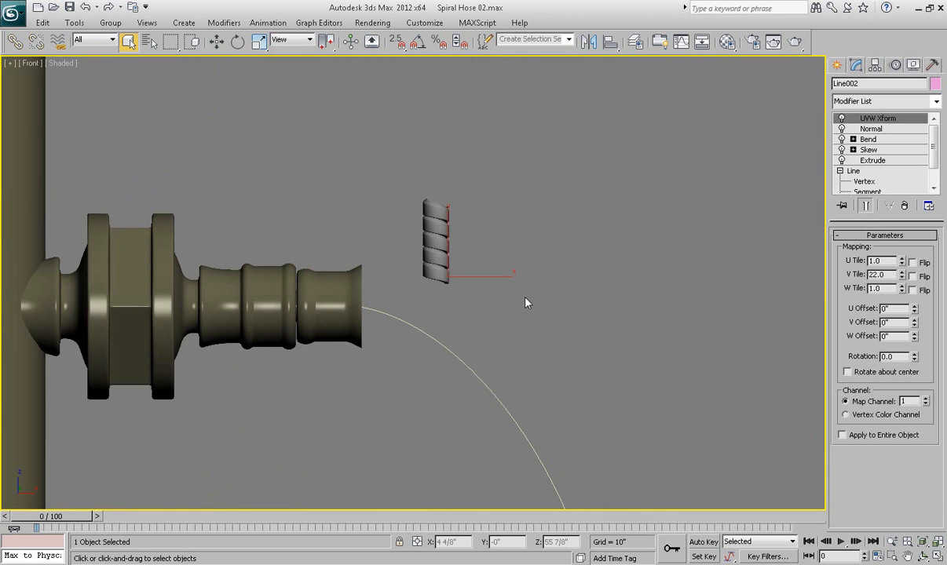
middle_drag(524, 299, 530, 319)
scroll(535, 321, down, 1)
scroll(534, 326, up, 2)
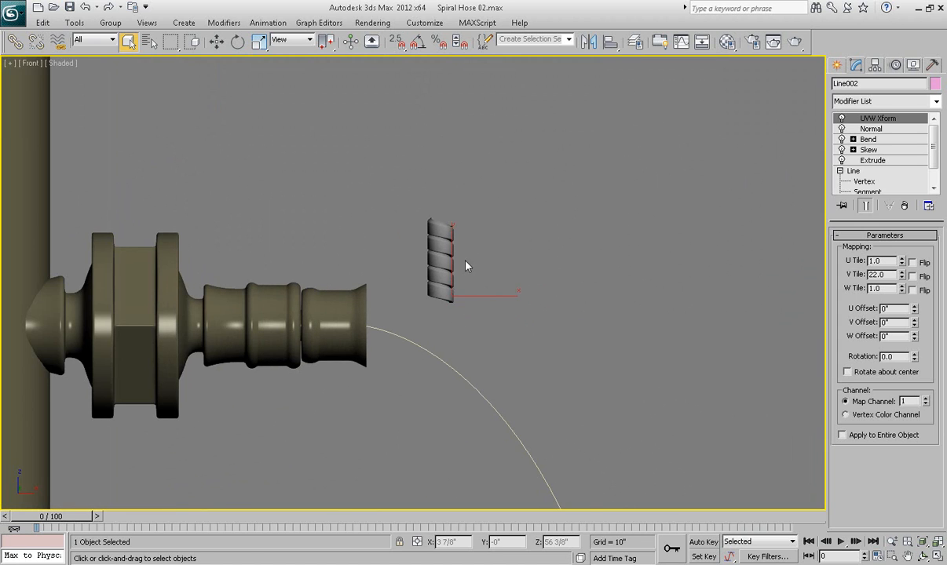
scroll(479, 270, up, 2)
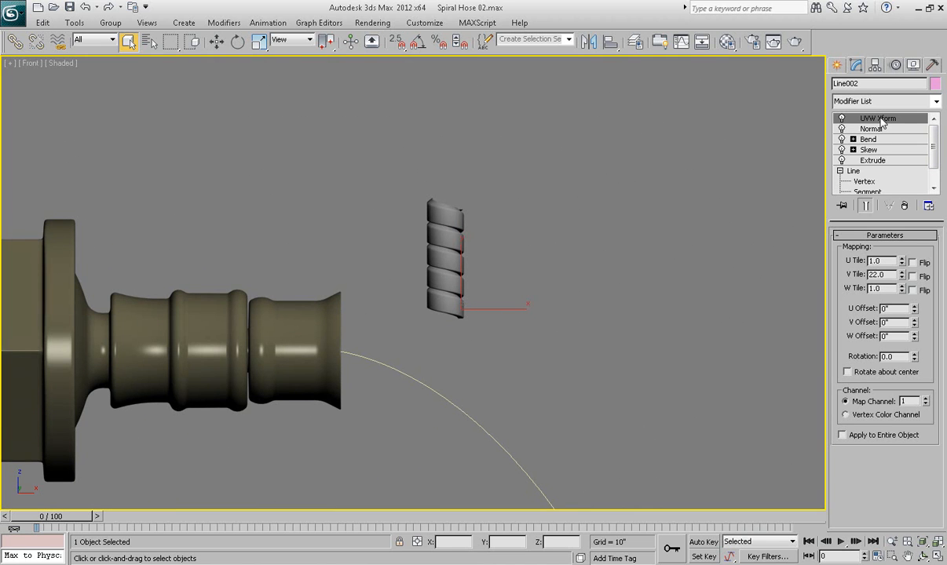
Rotate the coil to horizontal with angle snap enabled and move it to the fitting's open end
middle_drag(647, 235, 656, 221)
scroll(581, 256, down, 2)
key(e)
key(a)
drag(481, 254, 383, 306)
key(w)
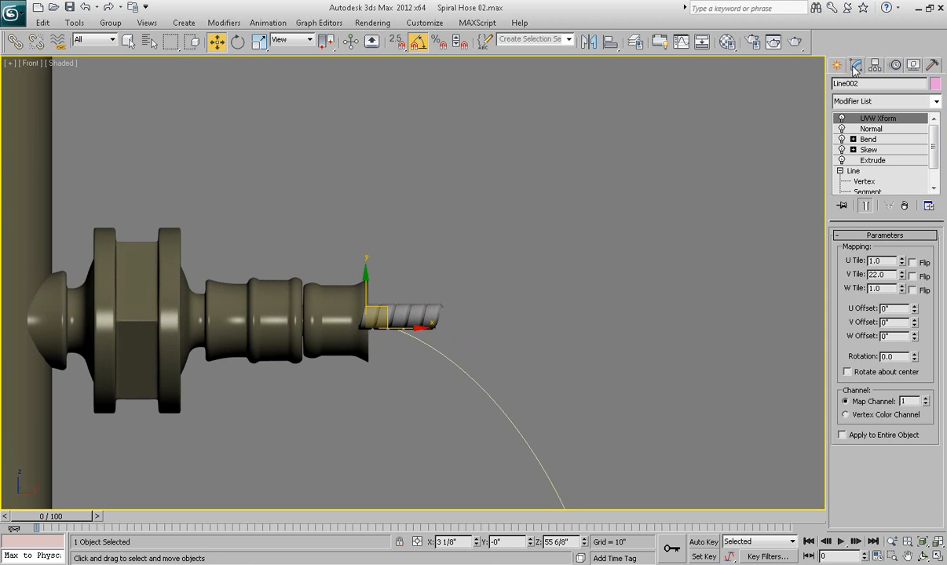
Scale the coil up uniformly to about 238% and move it over the fitting's end for size comparison
key(r)
drag(346, 307, 421, 228)
scroll(410, 287, up, 3)
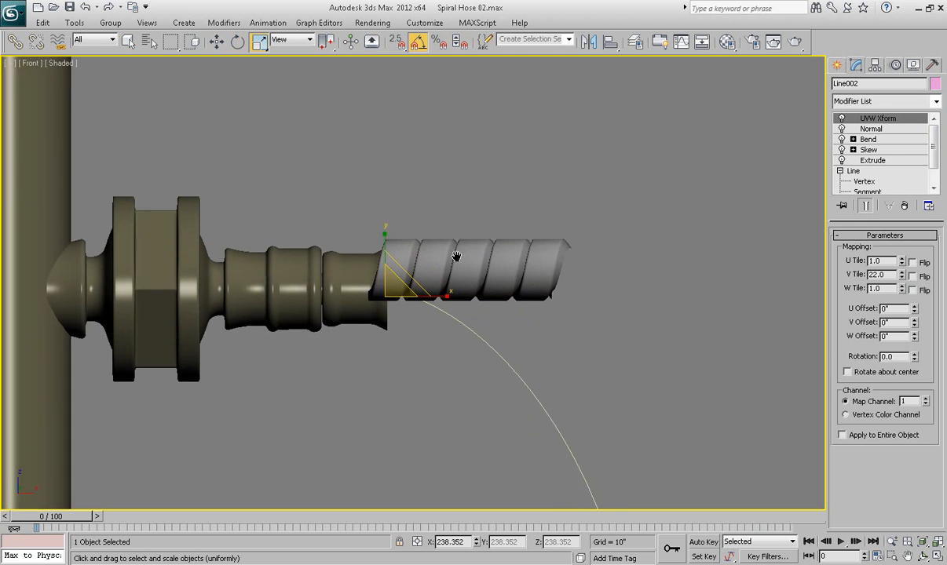
key(w)
drag(410, 287, 358, 311)
key(r)
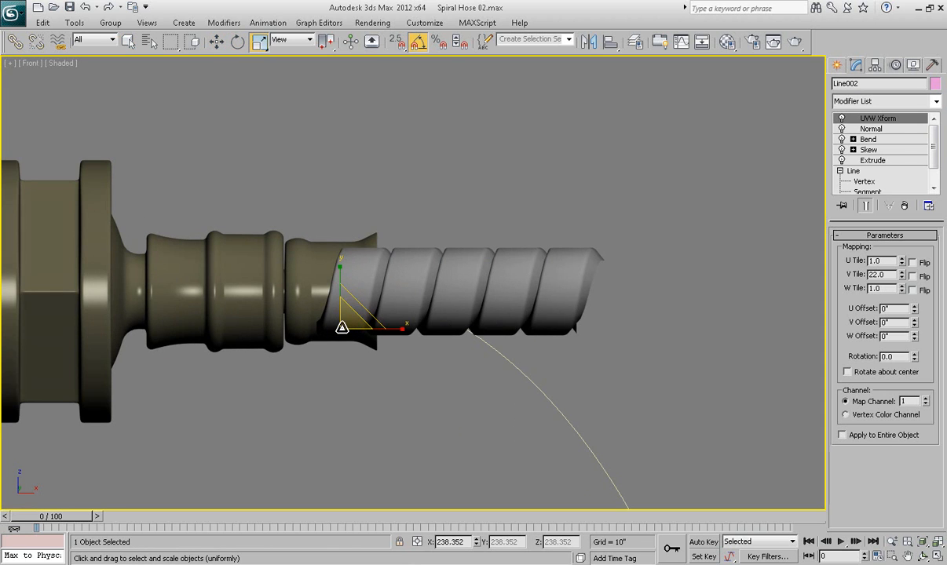
Fine-tune the coil's uniform scale to 252.3% against the fitting's diameter and move it clear of the fitting's end
mouse_move(341, 326)
mouse_down()
mouse_move(363, 310)
mouse_move(354, 307)
mouse_move(345, 325)
mouse_move(352, 315)
mouse_up()
key(F3)
key(w)
key(r)
key(w)
key(F3)
drag(352, 316, 473, 325)
scroll(355, 266, down, 5)
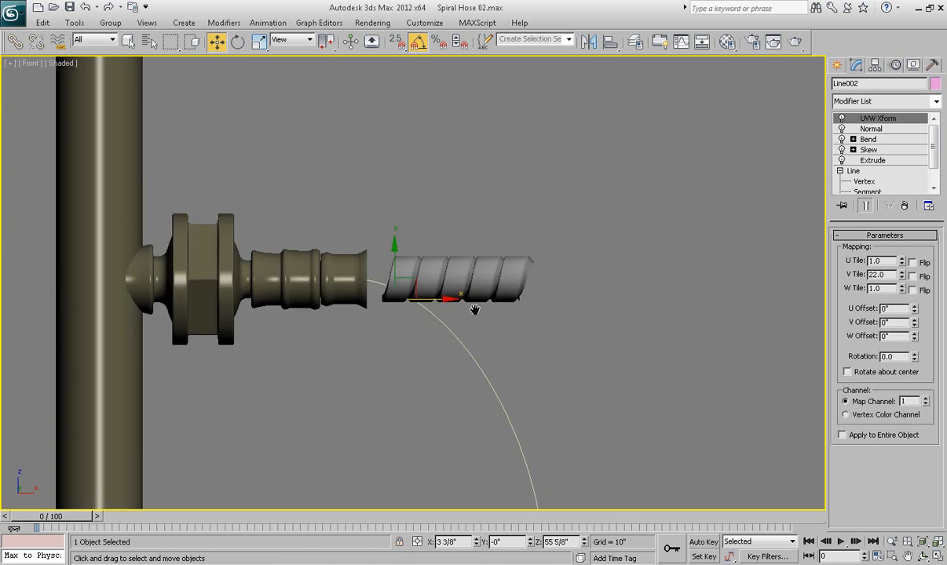
Rotate the coil back upright and place it in the empty space beside the fitting
key(e)
drag(438, 278, 561, 326)
key(w)
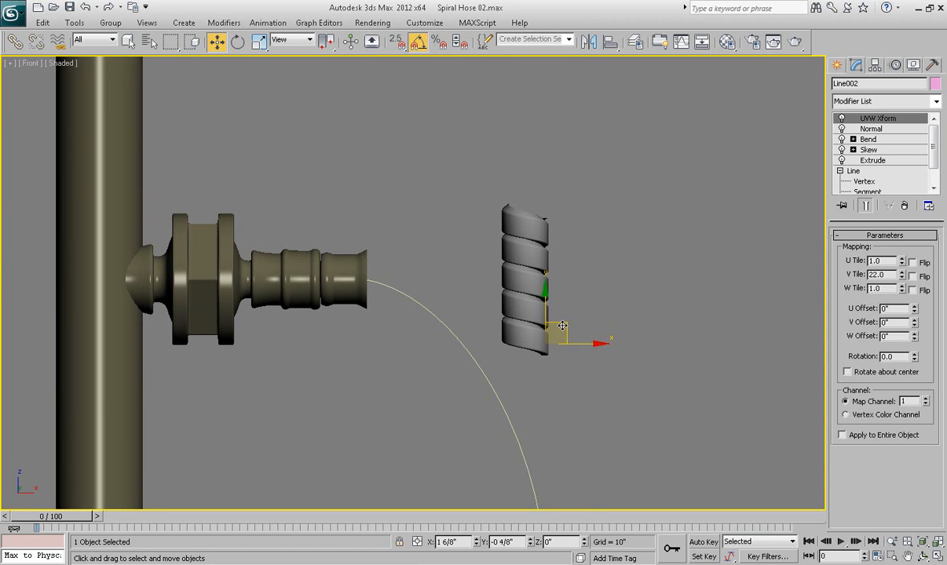
scroll(561, 326, down, 3)
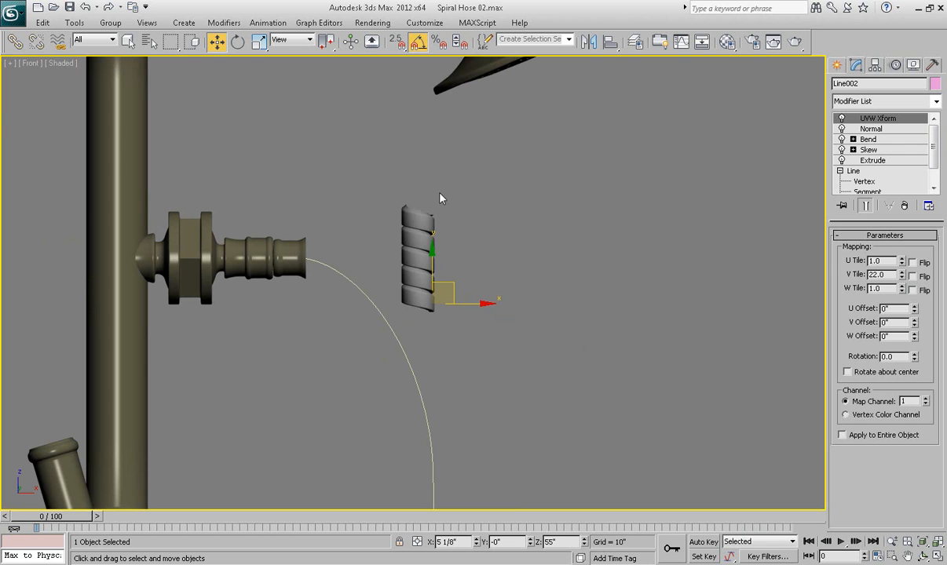
Open the Scale Transform Type-In for the coil to check its scale values
click(259, 42)
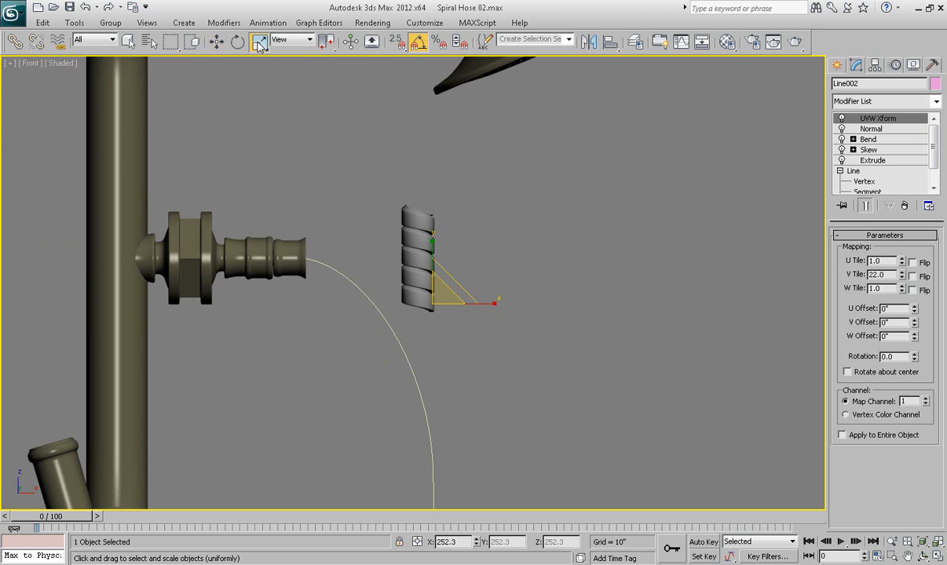
right_click(259, 41)
drag(279, 98, 396, 109)
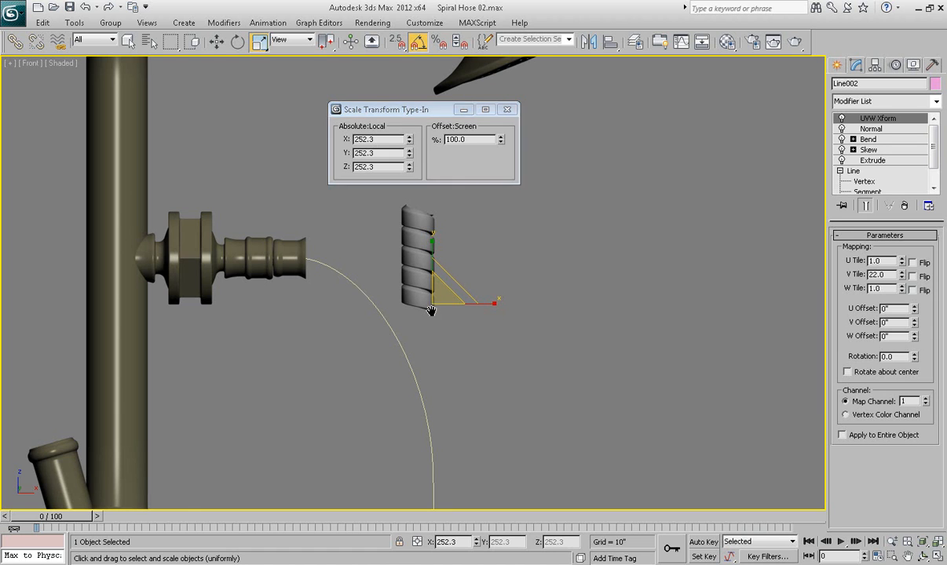
Reset the coil's scale through its Adjust Transform options and recheck its values in the Scale Transform Type-In
scroll(412, 268, down, 6)
middle_drag(441, 290, 444, 277)
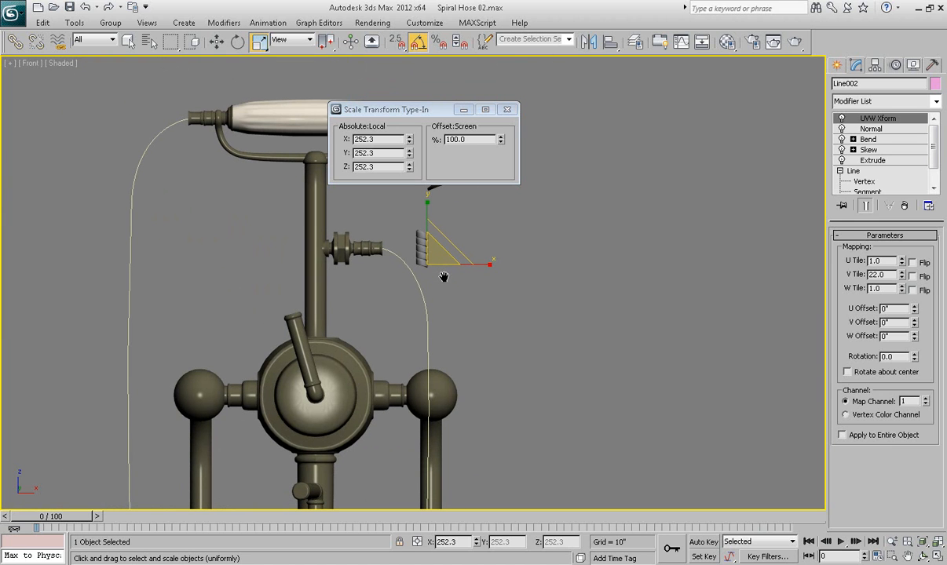
scroll(449, 321, up, 4)
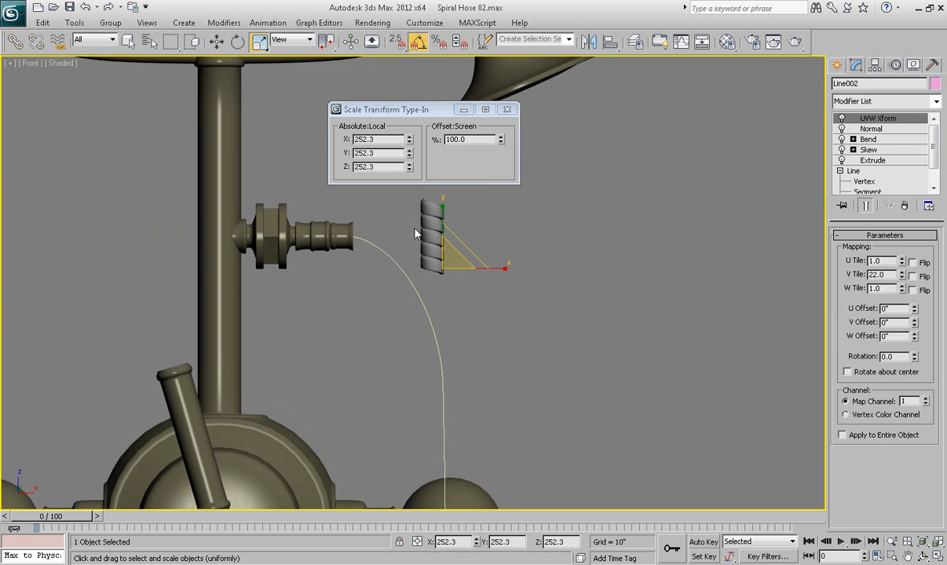
click(508, 111)
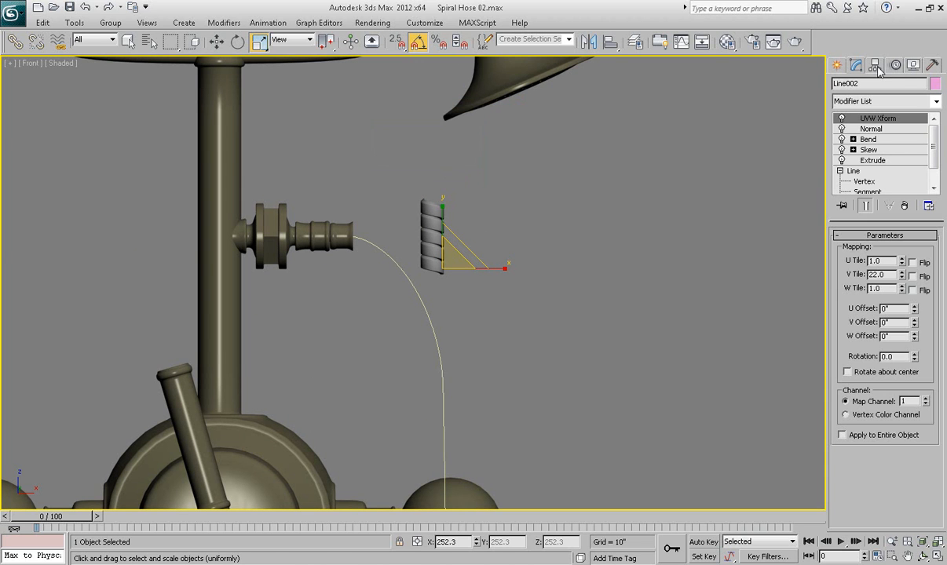
click(877, 67)
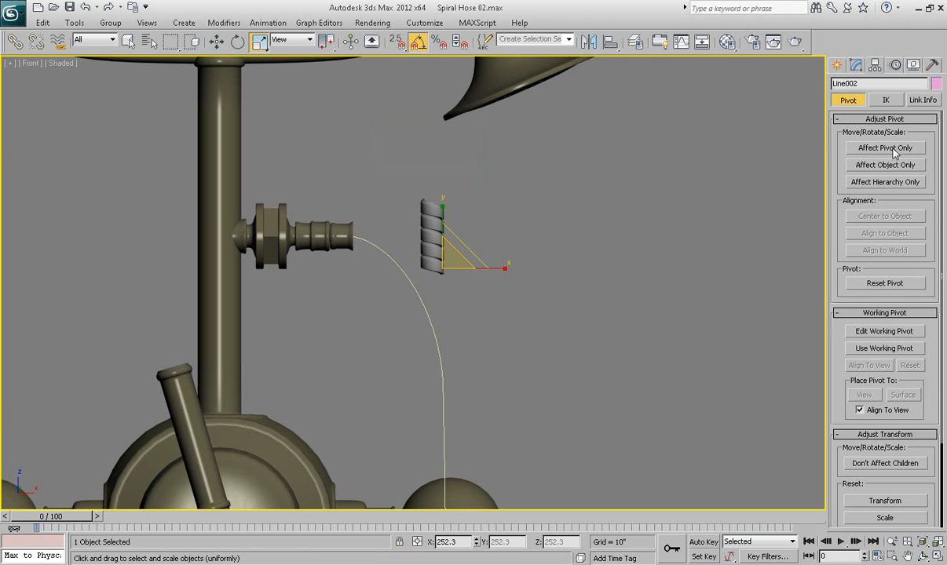
scroll(879, 192, down, 4)
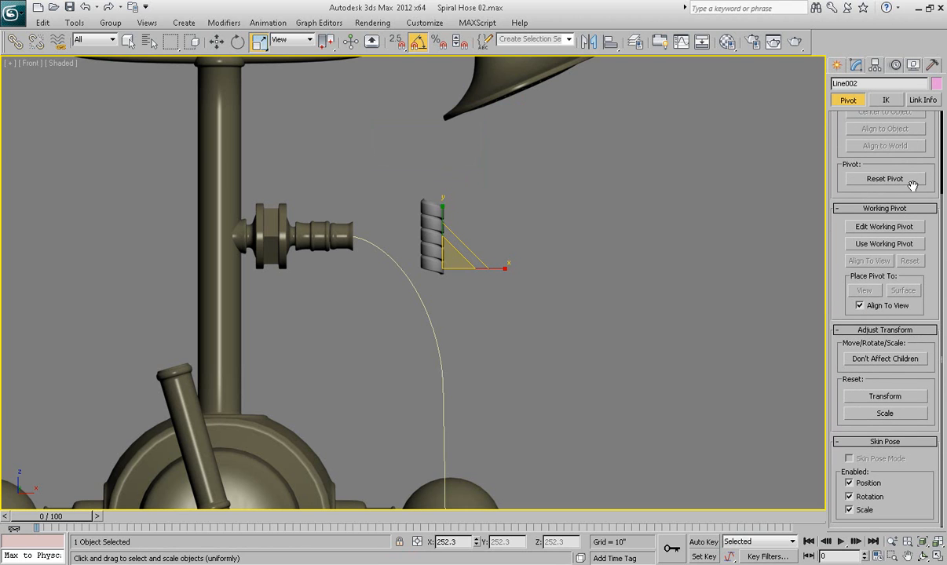
click(888, 415)
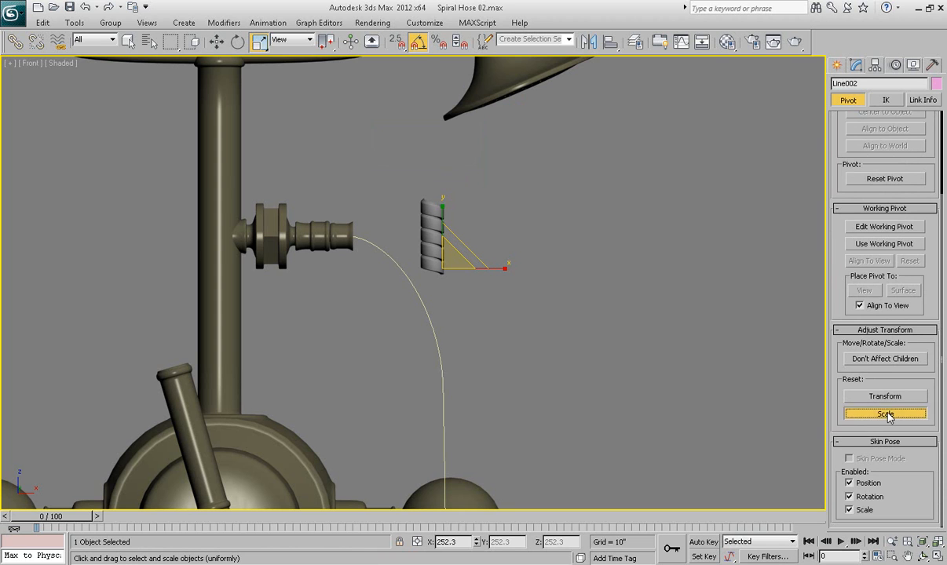
right_click(259, 43)
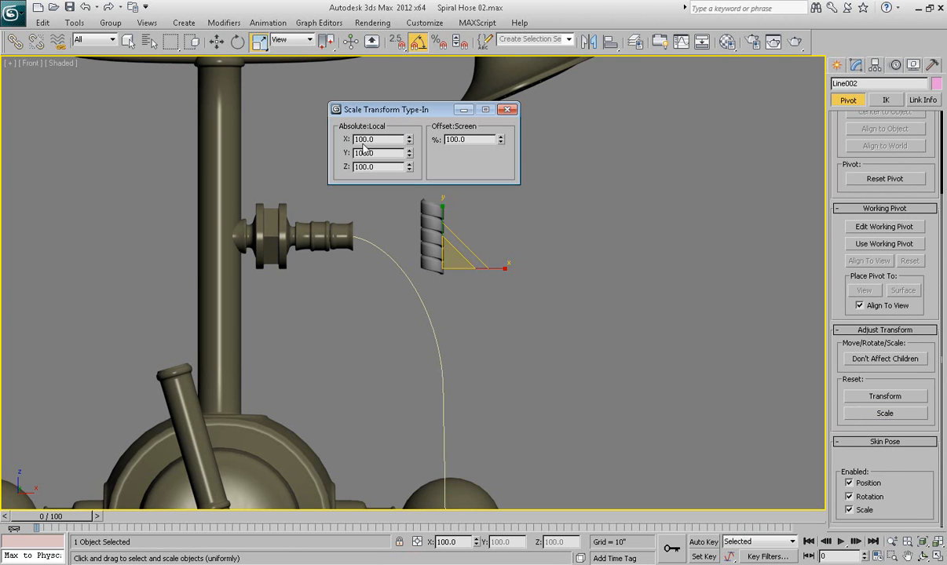
click(508, 110)
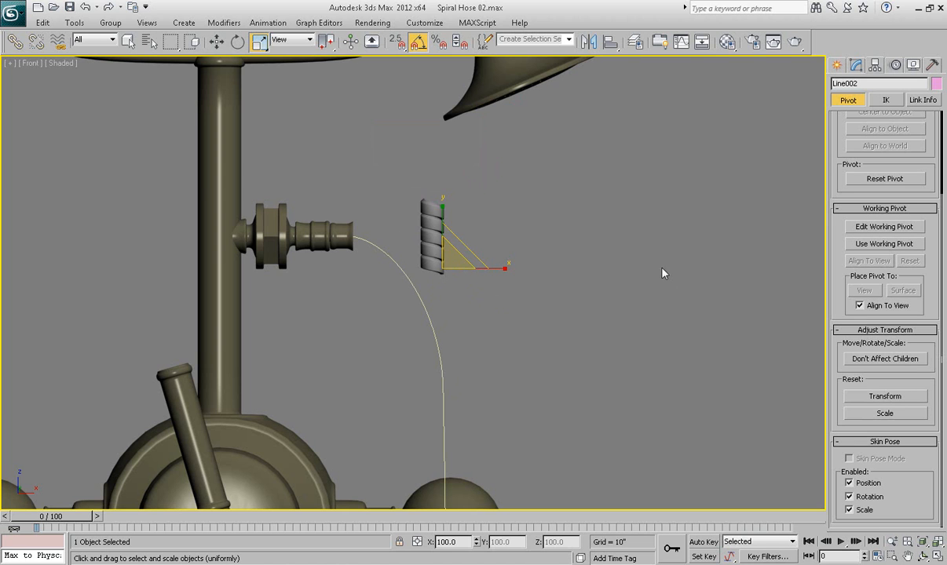
Switch to the Perspective view and examine the coil beside the fitting from an angle
key(p)
middle_drag(550, 311, 483, 306)
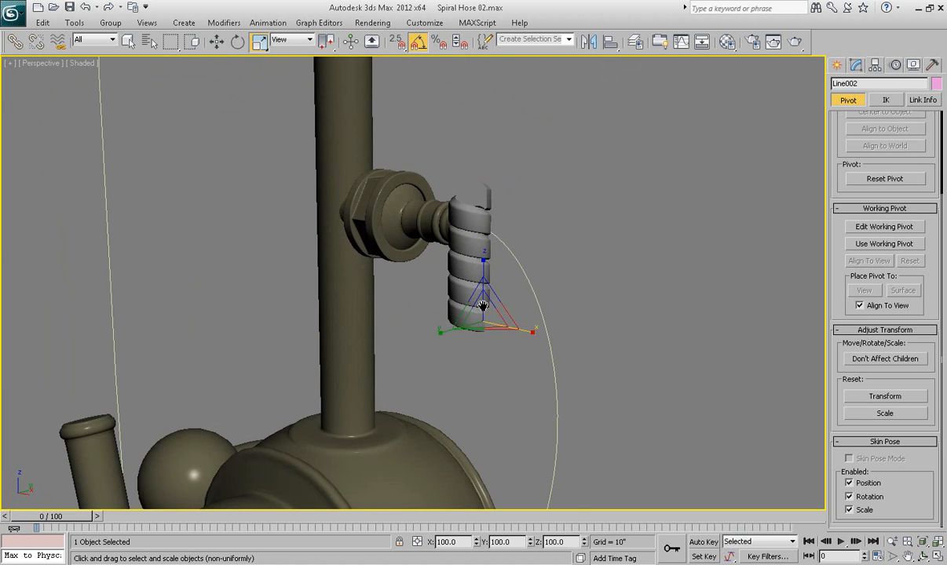
alt+middle_drag(574, 311, 518, 290)
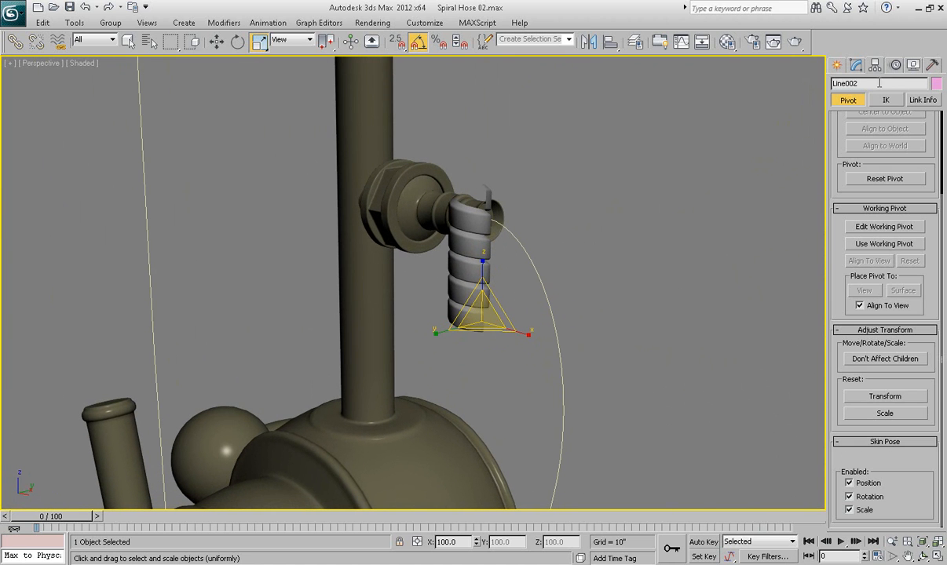
Center the pivot of the spiral segment on the object, affecting the pivot only
scroll(869, 234, up, 3)
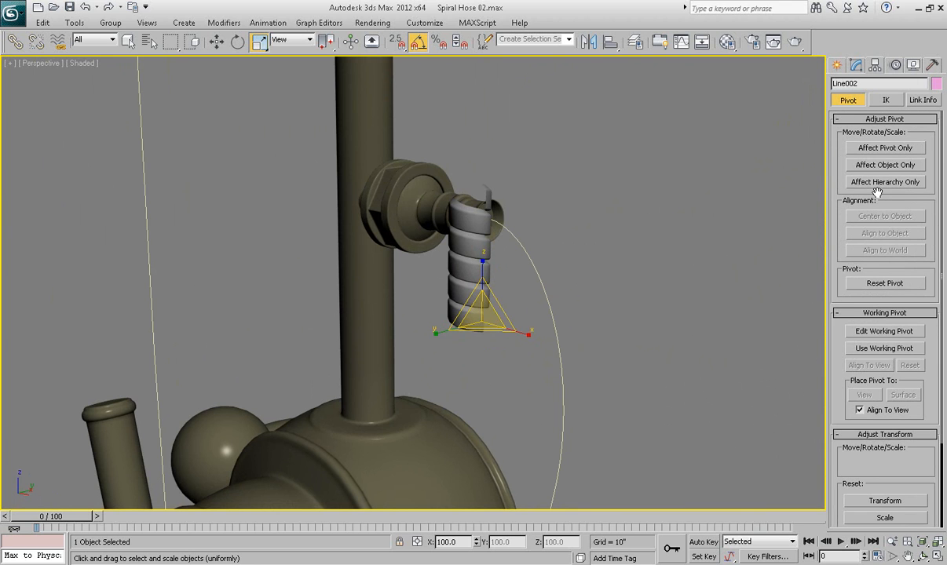
click(883, 148)
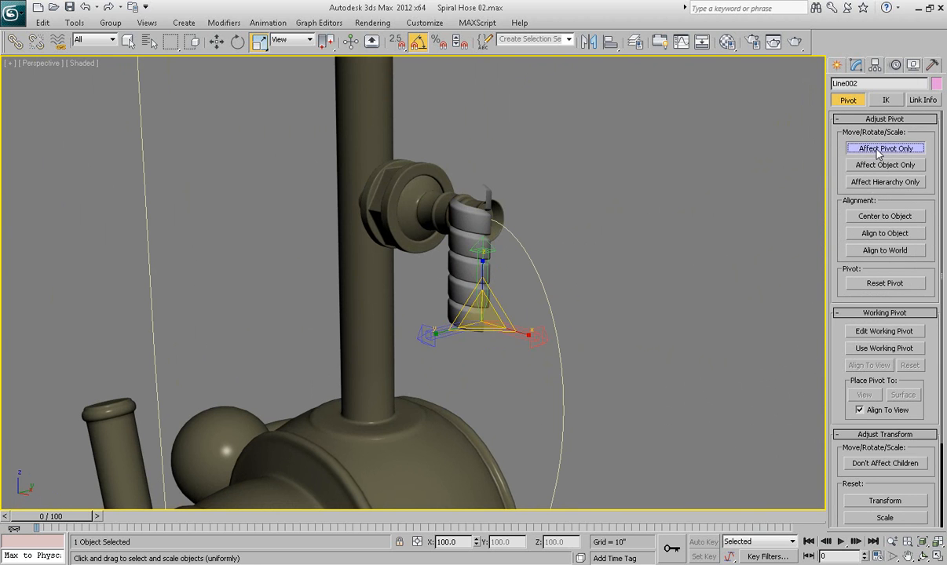
alt+middle_drag(617, 275, 619, 298)
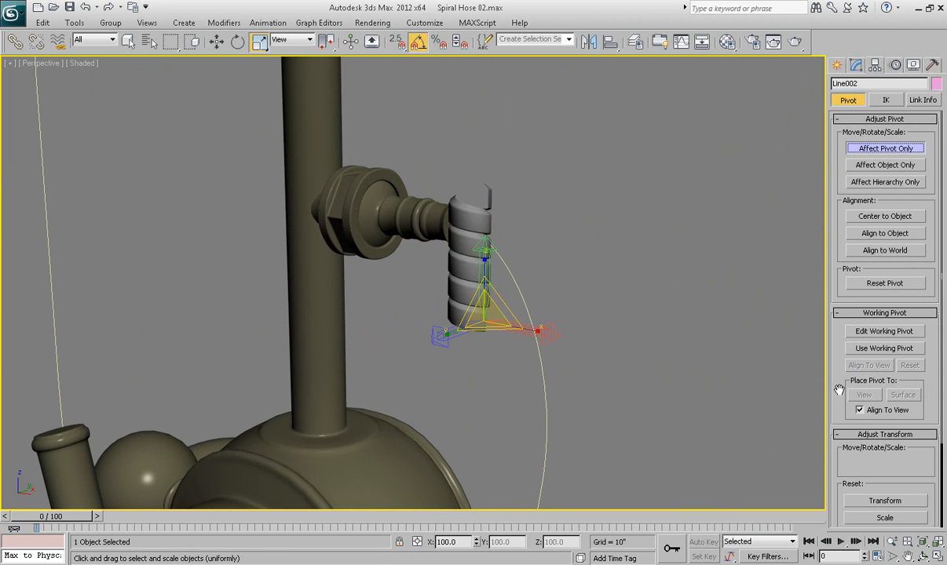
click(882, 223)
alt+middle_drag(558, 310, 608, 310)
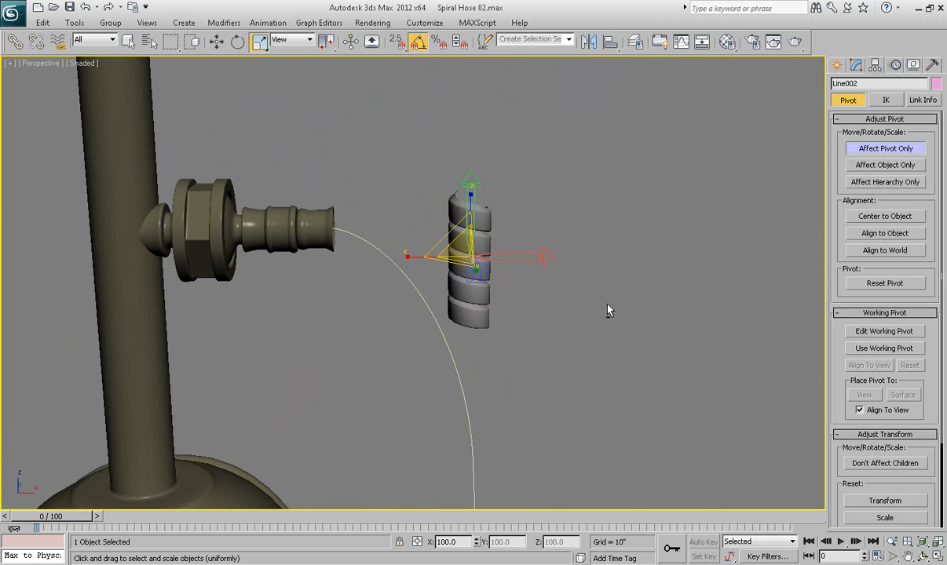
click(856, 66)
Convert the spiral hose segment to an Editable Poly from the front view
alt+middle_drag(587, 240, 508, 275)
key(t)
key(z)
key(w)
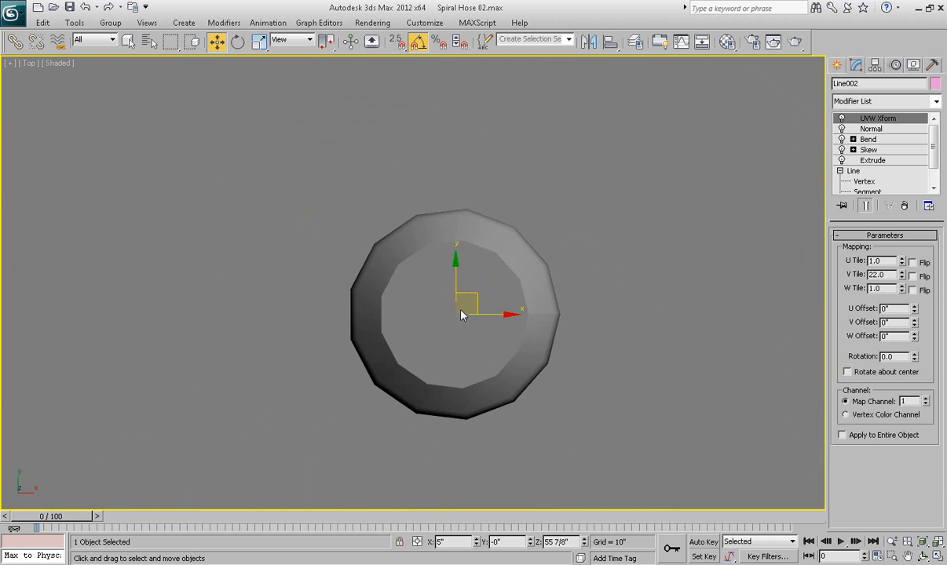
key(f)
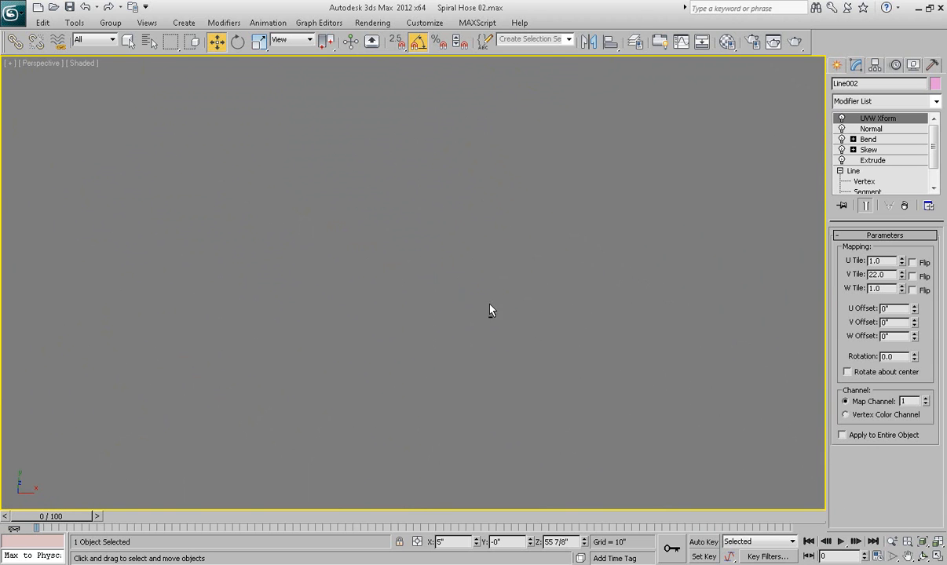
key(z)
middle_drag(489, 286, 482, 232)
scroll(481, 240, down, 5)
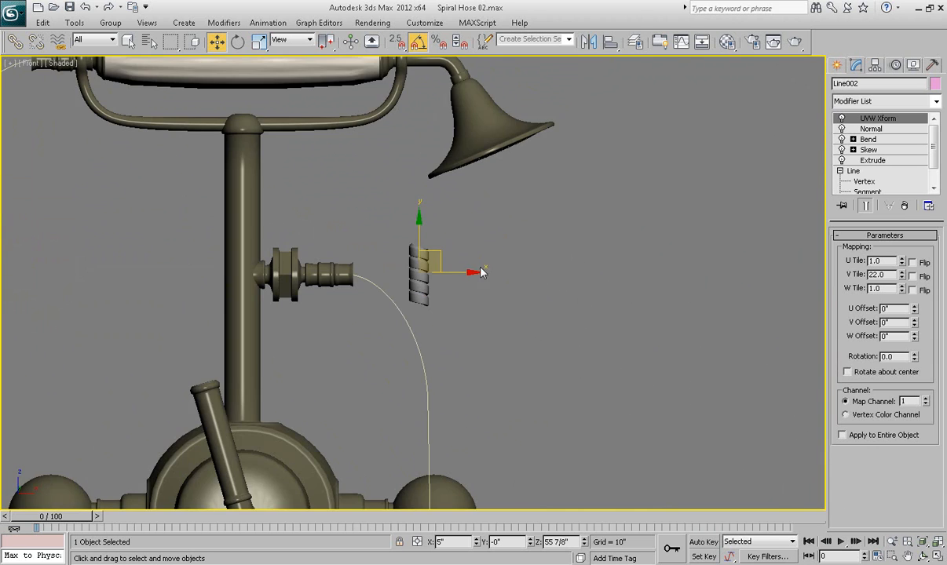
middle_drag(473, 269, 386, 218)
scroll(386, 218, down, 5)
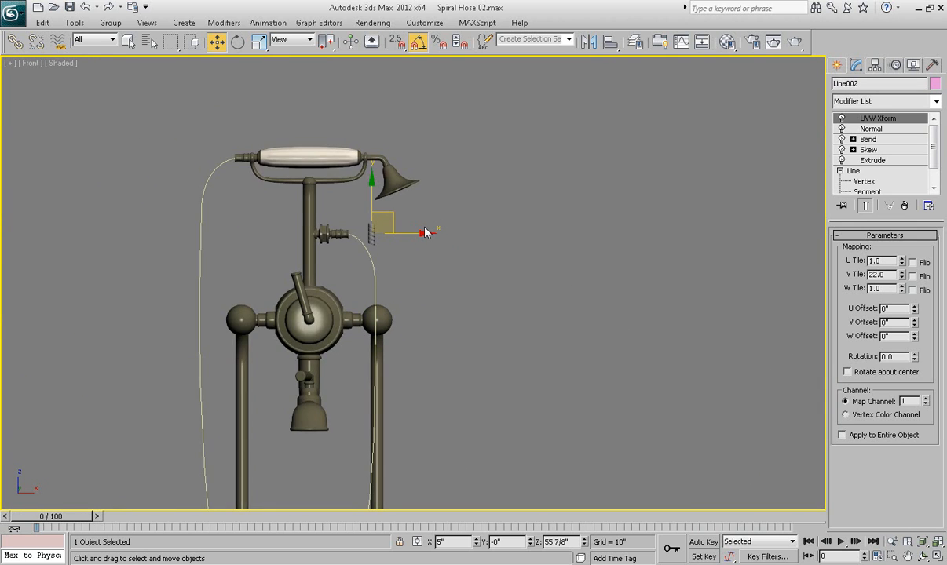
scroll(423, 233, up, 3)
scroll(424, 233, up, 2)
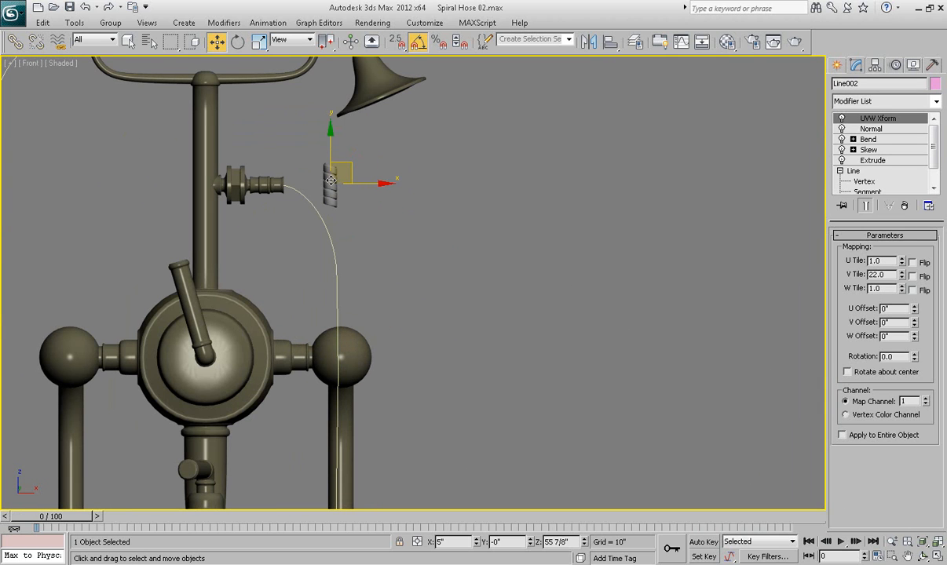
right_click(331, 179)
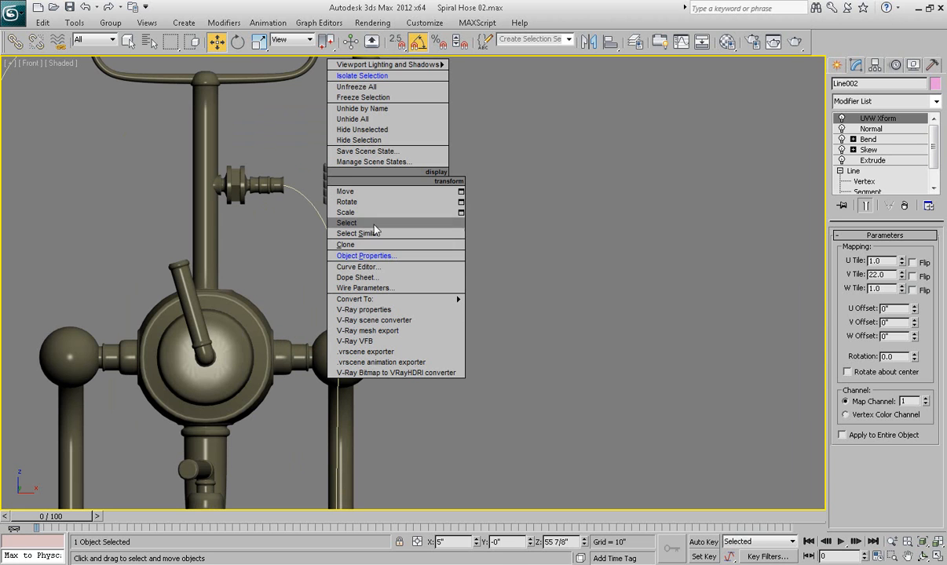
mouse_move(365, 299)
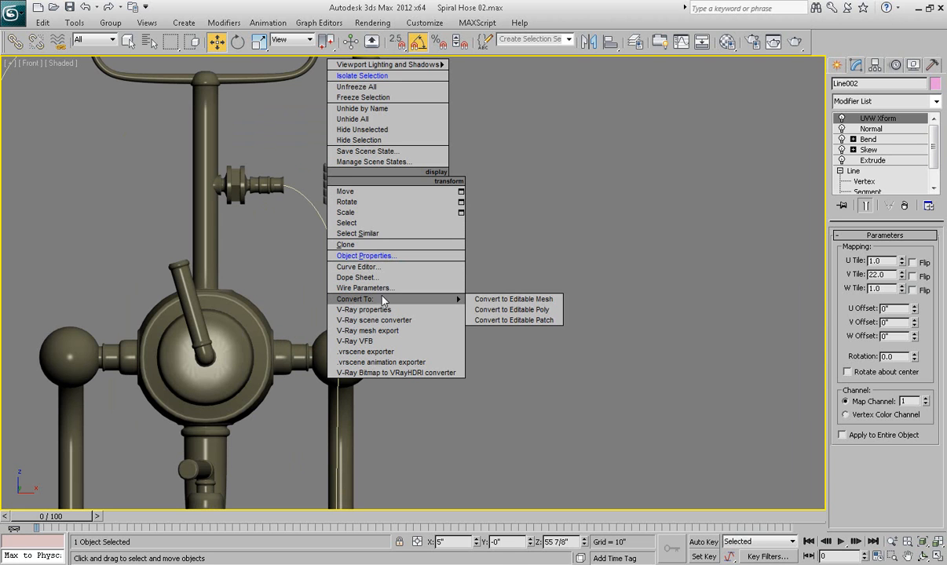
click(505, 310)
Move the spiral segment clear of the faucet and hose path, to about X 11 6/8" and Z 50"
drag(348, 162, 517, 310)
middle_drag(526, 324, 489, 236)
scroll(477, 274, down, 4)
scroll(468, 290, up, 2)
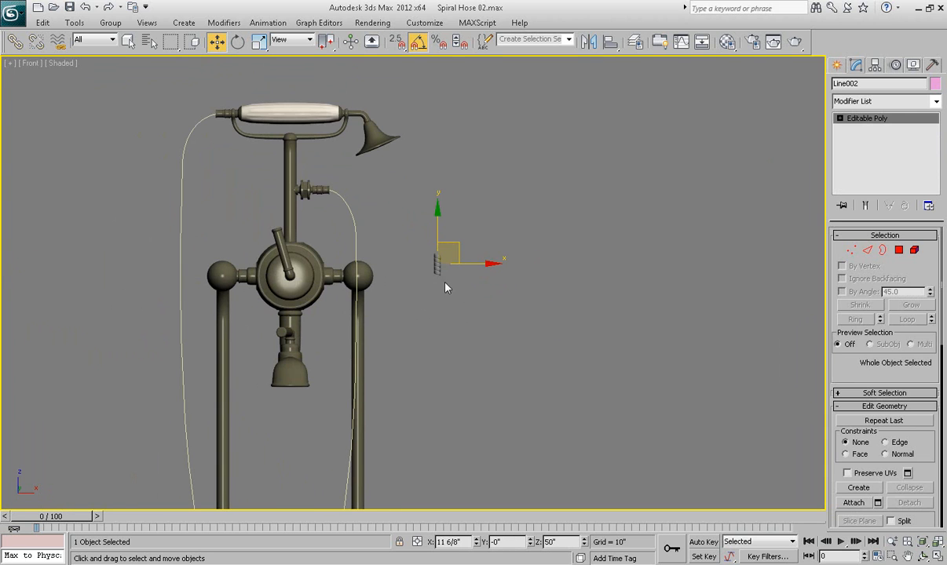
scroll(471, 287, down, 2)
middle_drag(470, 280, 469, 234)
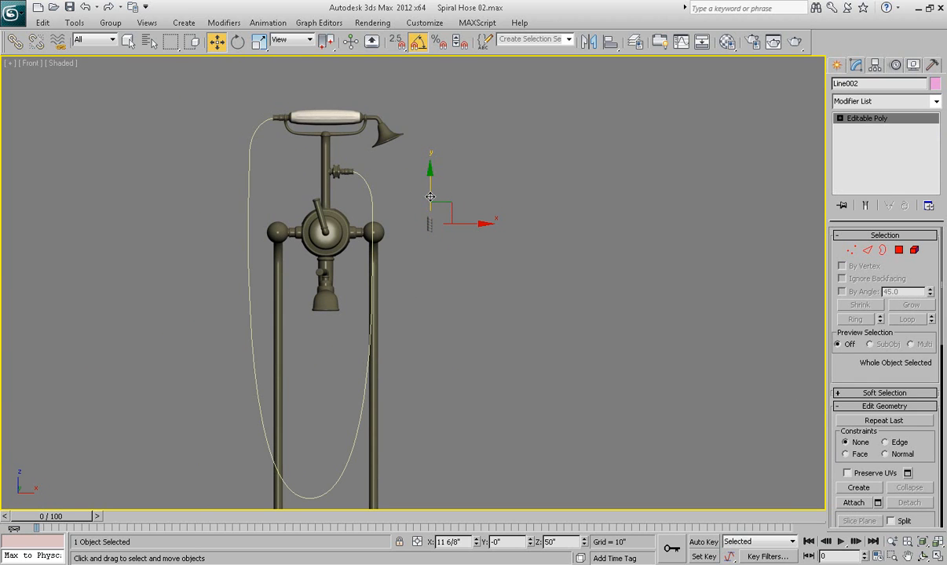
middle_drag(453, 256, 454, 237)
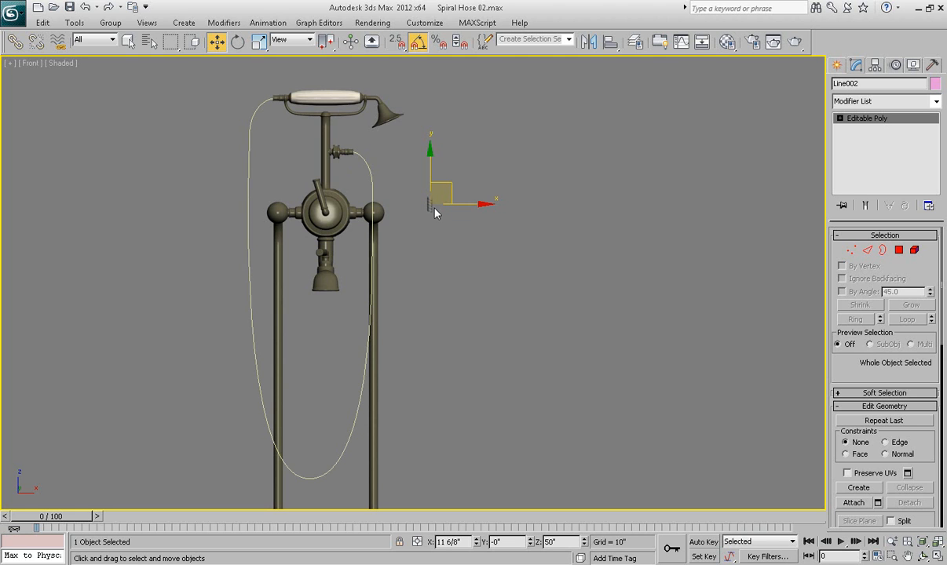
scroll(431, 269, down, 3)
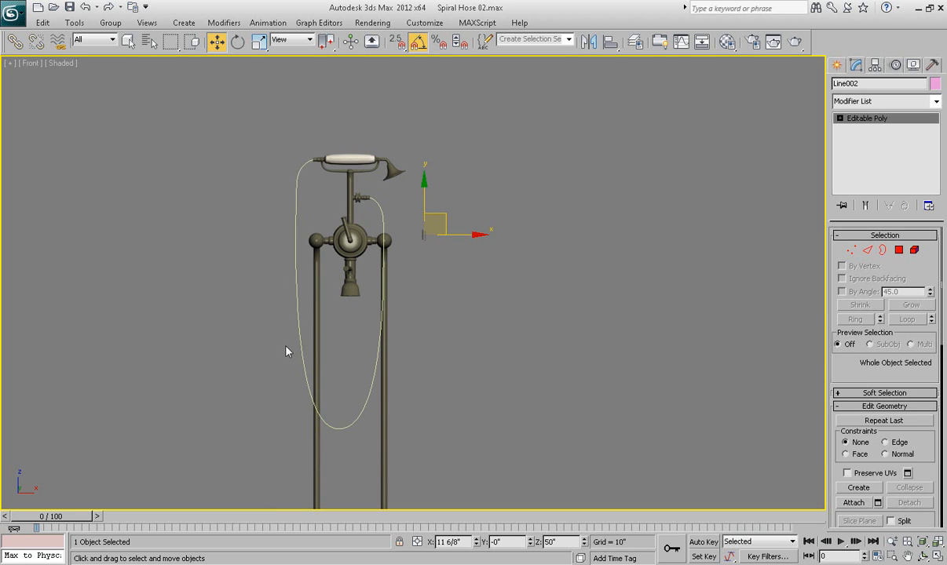
Measure the length of the hose path spline with the Measure utility, showing the scene in wireframe
click(295, 204)
key(F3)
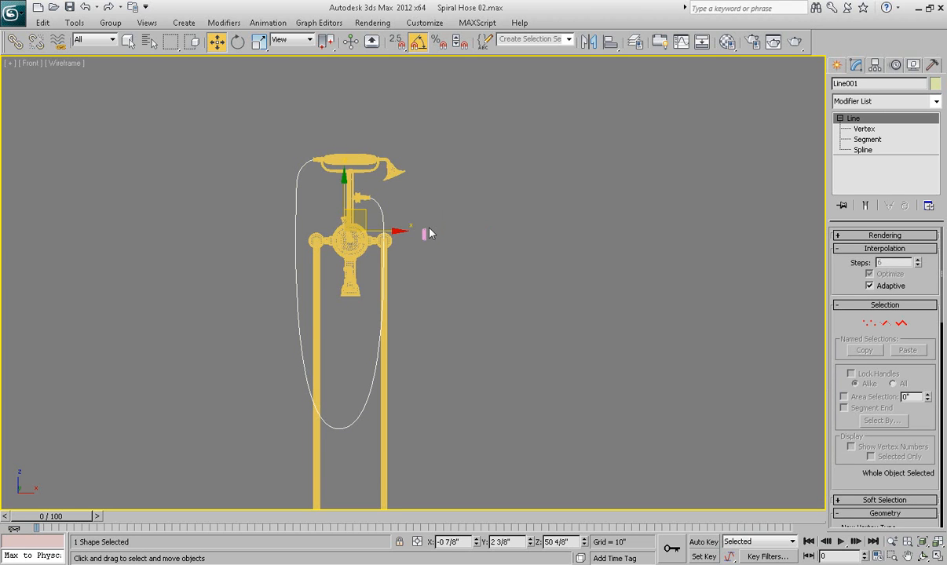
click(932, 66)
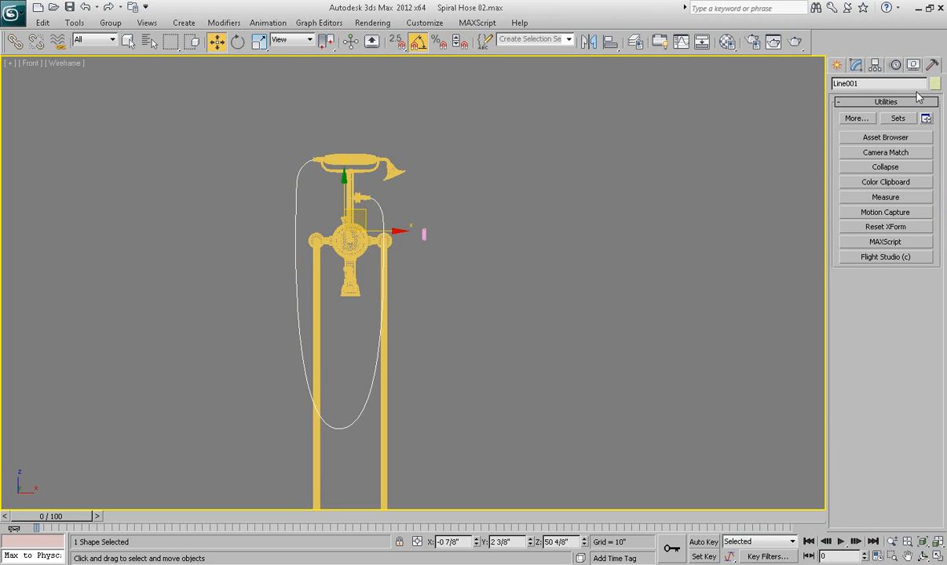
click(882, 199)
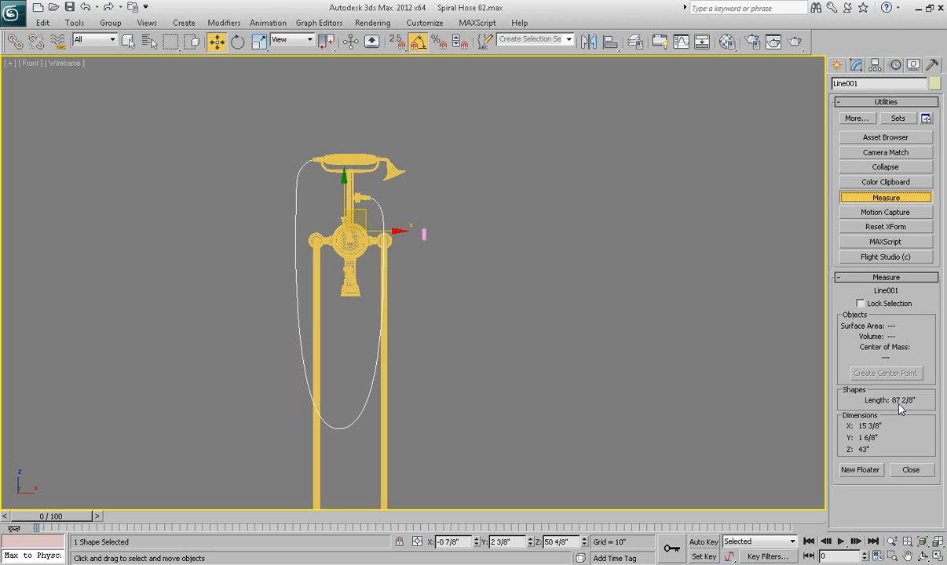
middle_drag(485, 318, 503, 282)
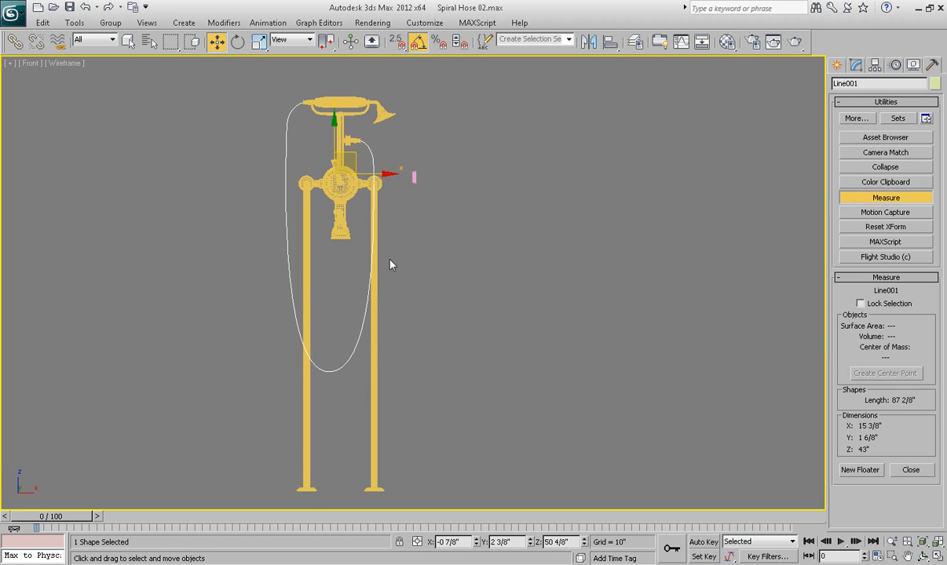
middle_drag(492, 198, 483, 202)
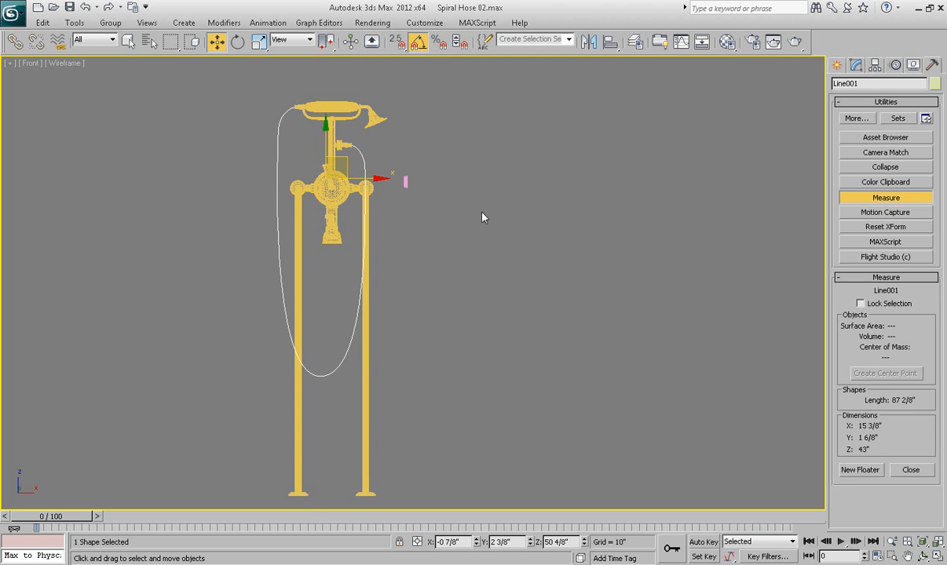
middle_drag(491, 193, 463, 186)
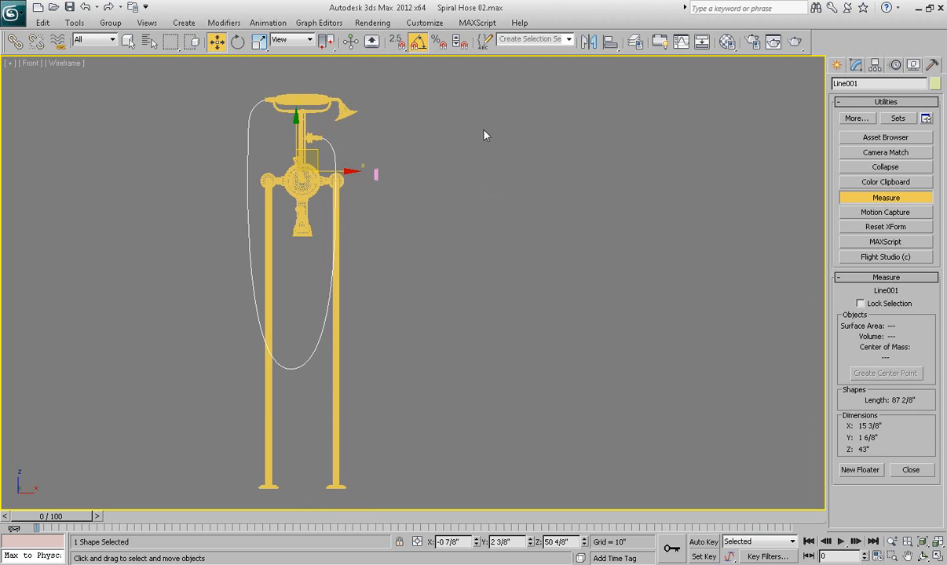
Draw a tall, narrow reference box beside the faucet, about 61 7/8" long, 2 2/8" wide and 4 5/8" high
click(835, 67)
click(841, 87)
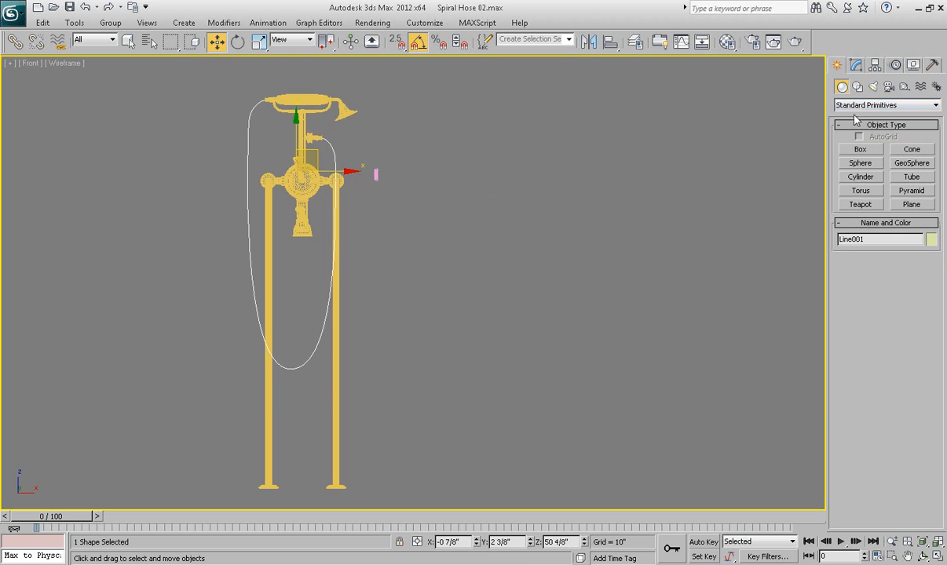
click(860, 149)
drag(508, 76, 522, 463)
click(540, 432)
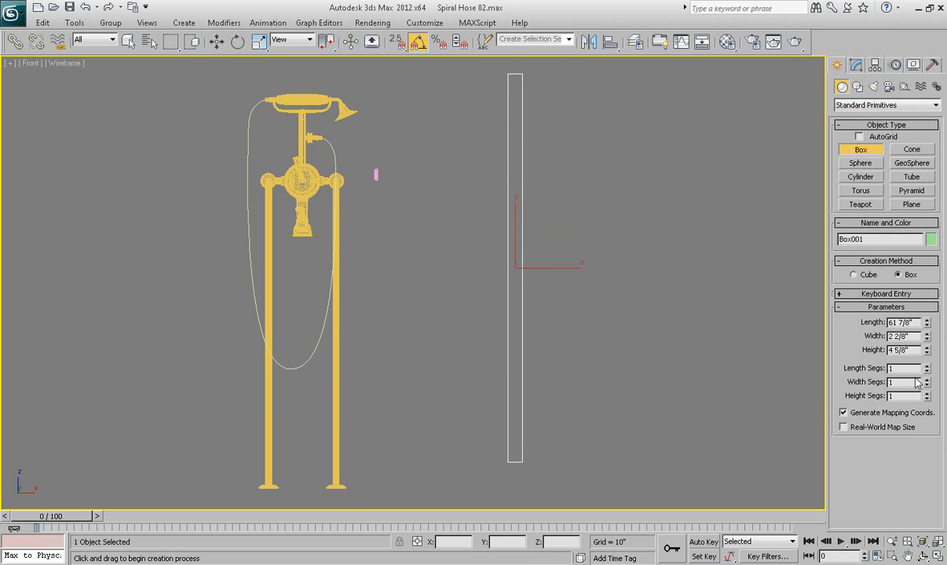
Set the reference box's length to 89" and finish creating it
double_click(890, 323)
text(89)
key(Return)
scroll(586, 296, down, 2)
key(w)
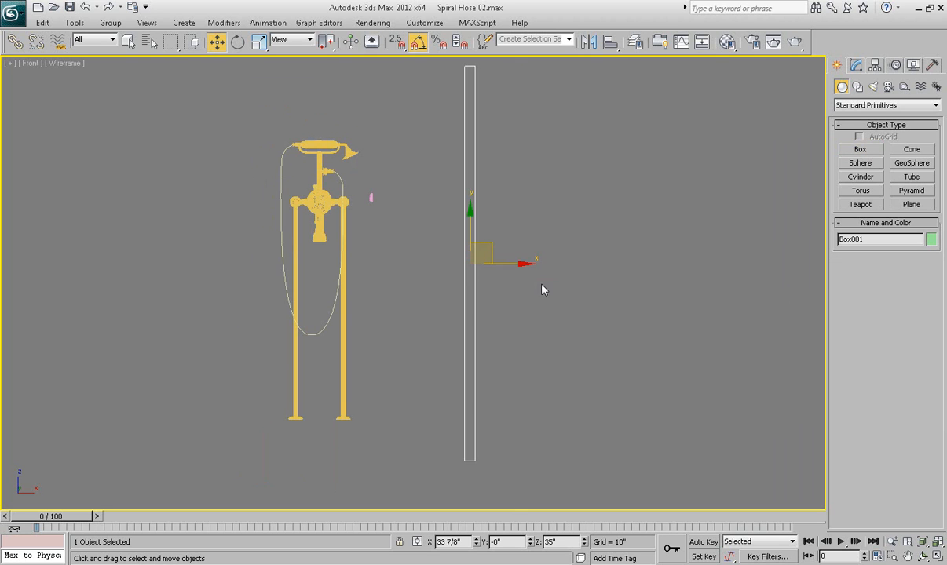
Move the spiral segment next to the lower end of the reference box and show it shaded with edged faces
click(371, 198)
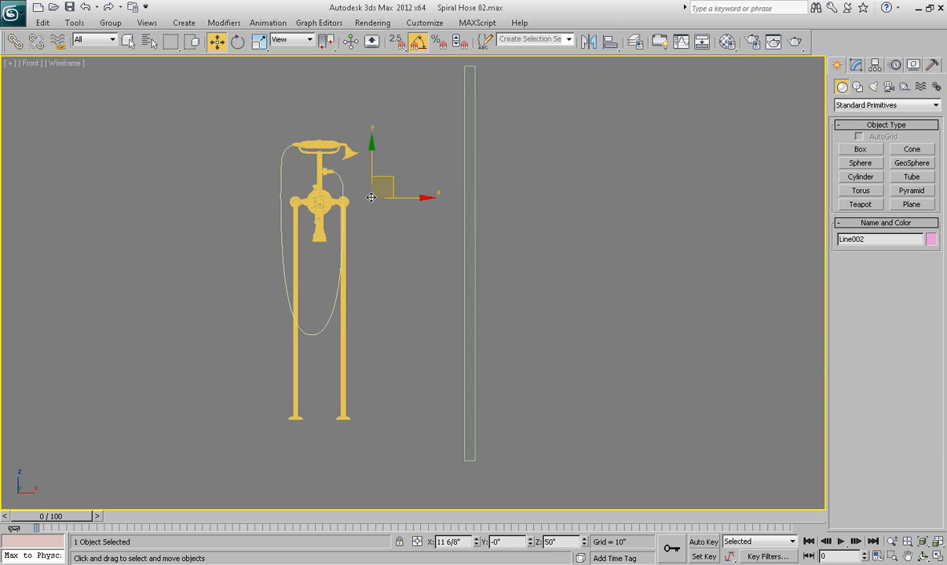
drag(392, 183, 479, 441)
middle_drag(503, 432, 508, 238)
scroll(507, 242, up, 3)
middle_drag(593, 233, 461, 299)
scroll(584, 300, up, 4)
middle_drag(583, 301, 463, 272)
scroll(462, 271, up, 1)
scroll(462, 276, up, 2)
mouse_move(373, 271)
middle_down()
mouse_move(519, 284)
mouse_move(488, 301)
middle_up()
key(F3)
scroll(489, 309, up, 1)
scroll(489, 309, down, 1)
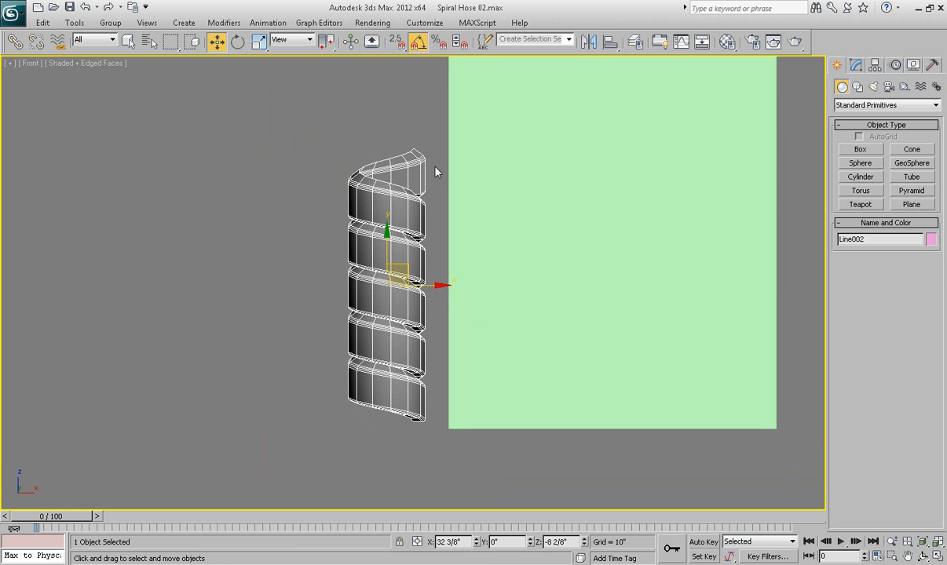
Using 2.5D vertex snapping, clone the spiral segment upward end to end as 60 copies
click(396, 46)
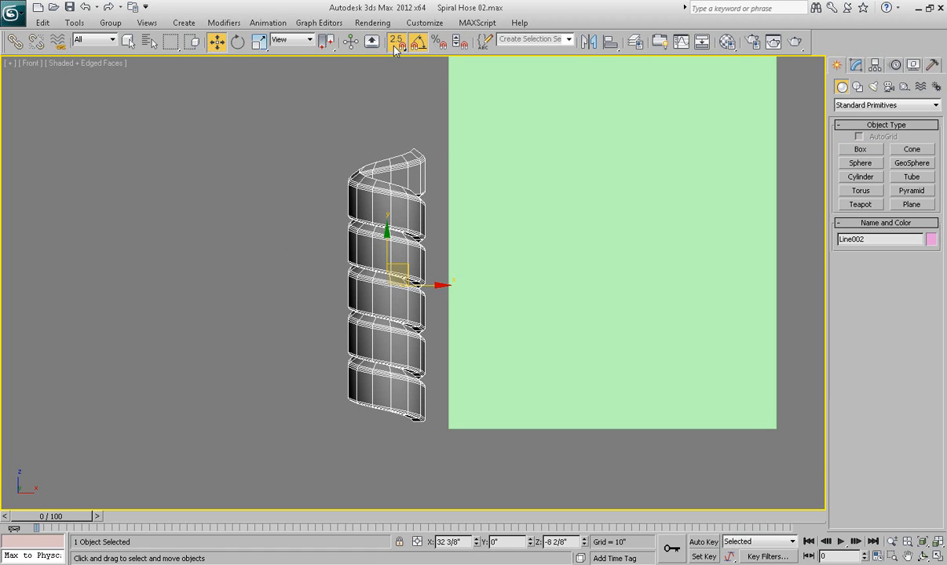
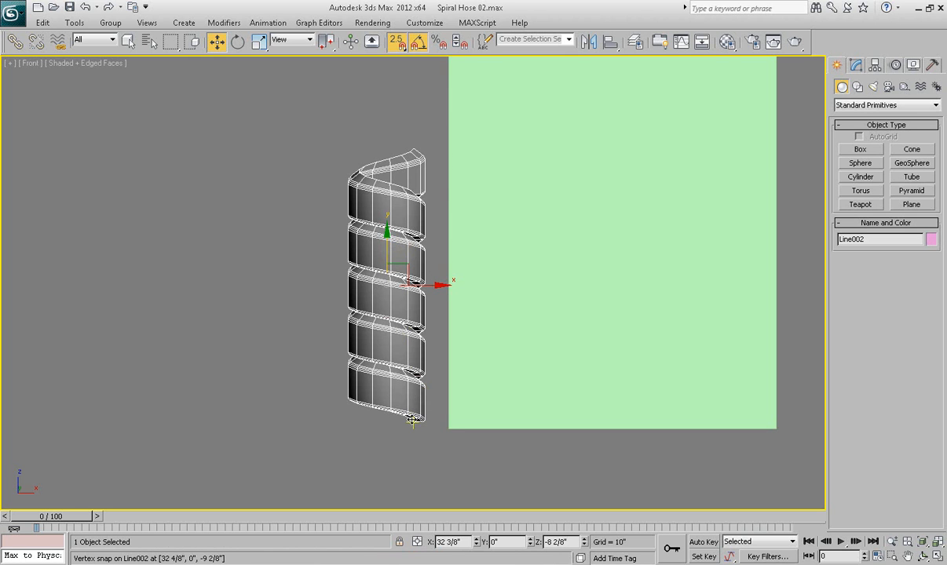
scroll(410, 419, up, 7)
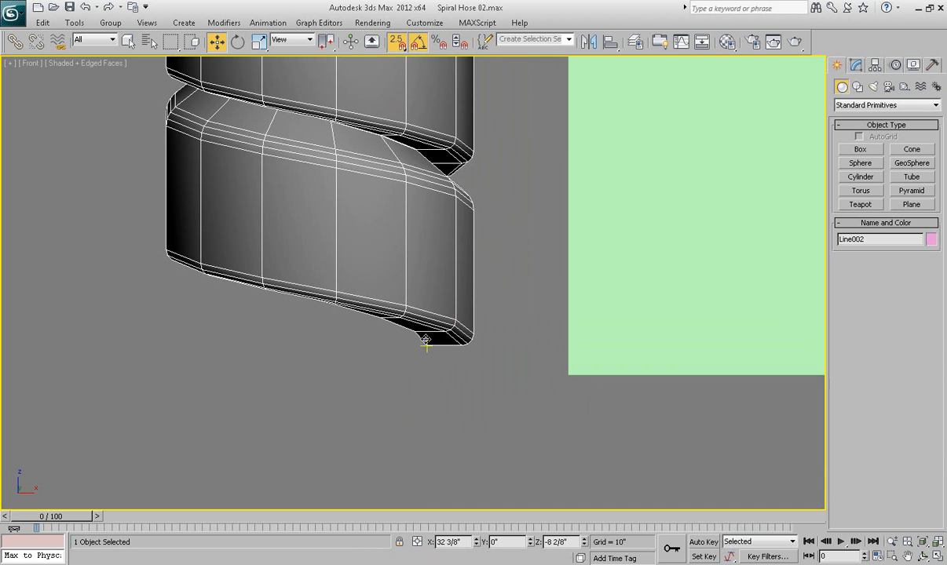
scroll(412, 332, down, 5)
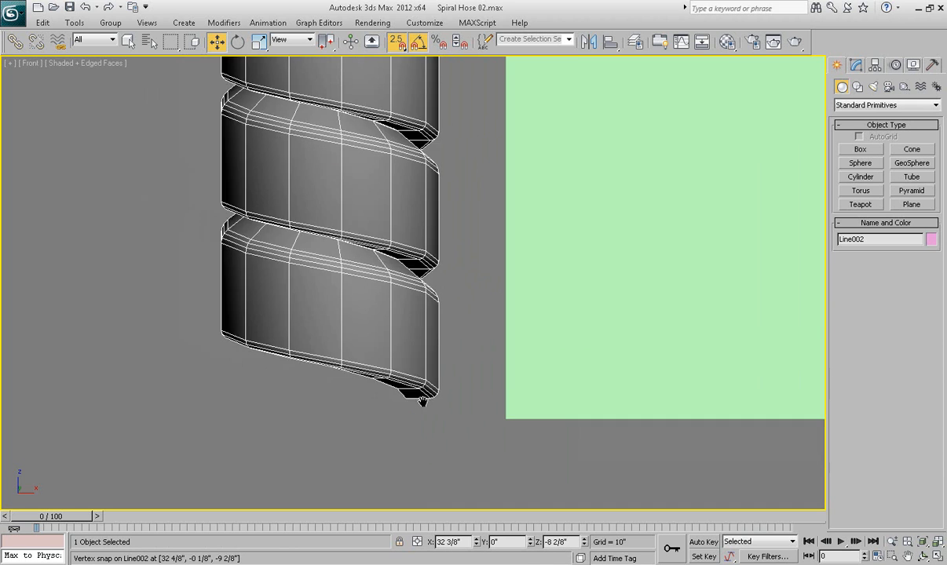
scroll(405, 424, down, 2)
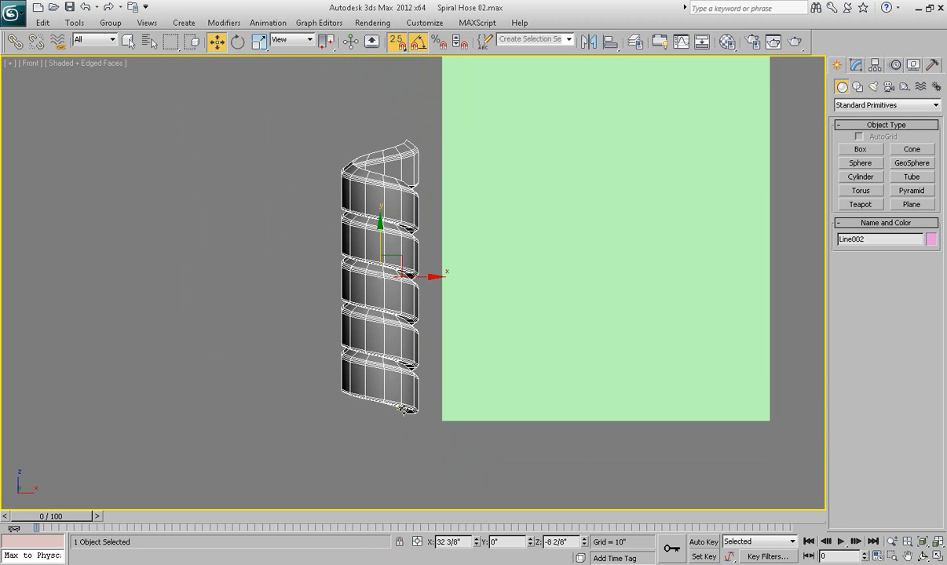
mouse_move(402, 409)
shift+mouse_down()
mouse_move(398, 169)
mouse_move(403, 183)
shift+mouse_up()
drag(447, 216, 192, 187)
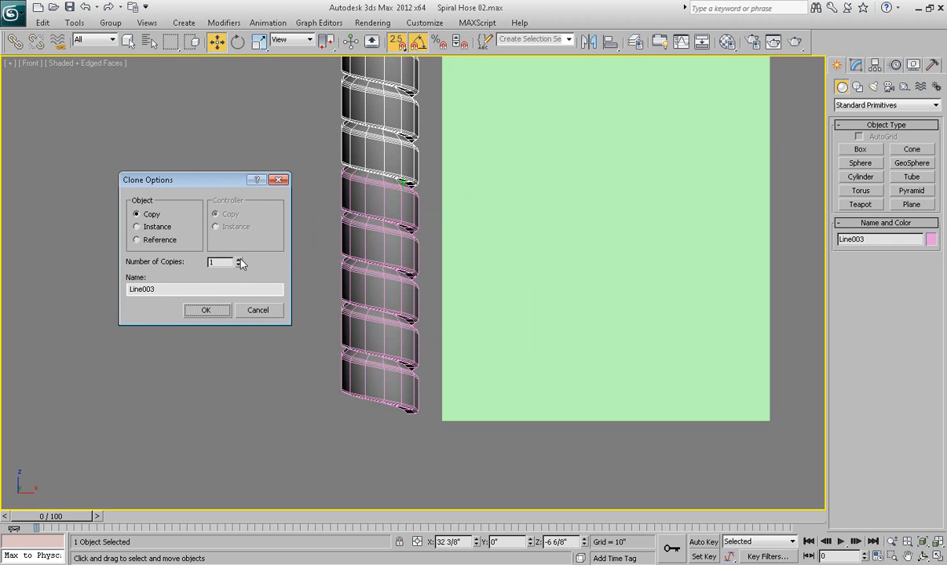
drag(223, 262, 189, 262)
text(60)
click(221, 311)
Delete the surplus spiral segments that extend above the top of the reference box
scroll(405, 186, down, 10)
middle_drag(447, 140, 446, 357)
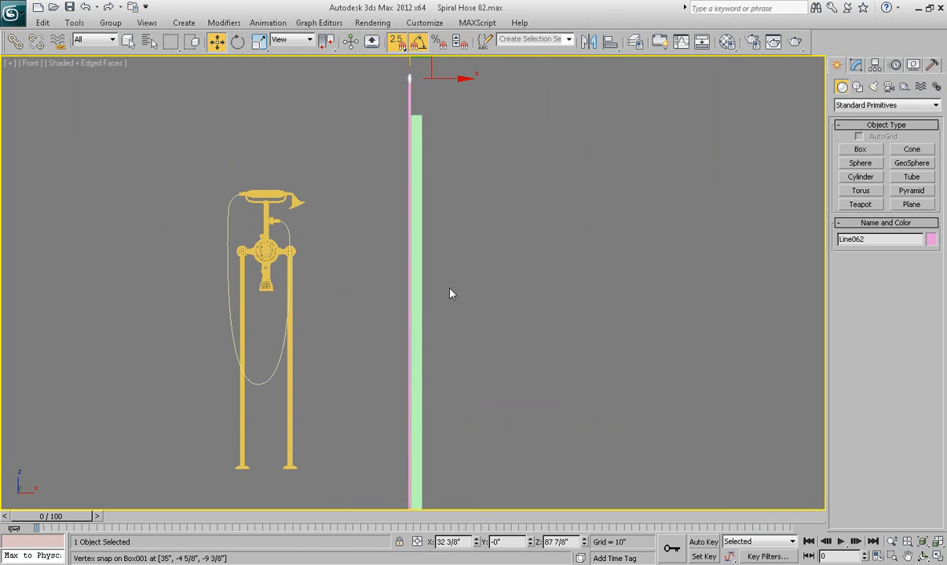
middle_drag(439, 159, 436, 114)
scroll(421, 283, up, 6)
middle_drag(423, 433, 403, 309)
scroll(429, 285, up, 3)
scroll(404, 309, down, 7)
middle_drag(431, 161, 431, 502)
middle_drag(431, 111, 446, 257)
scroll(434, 339, up, 4)
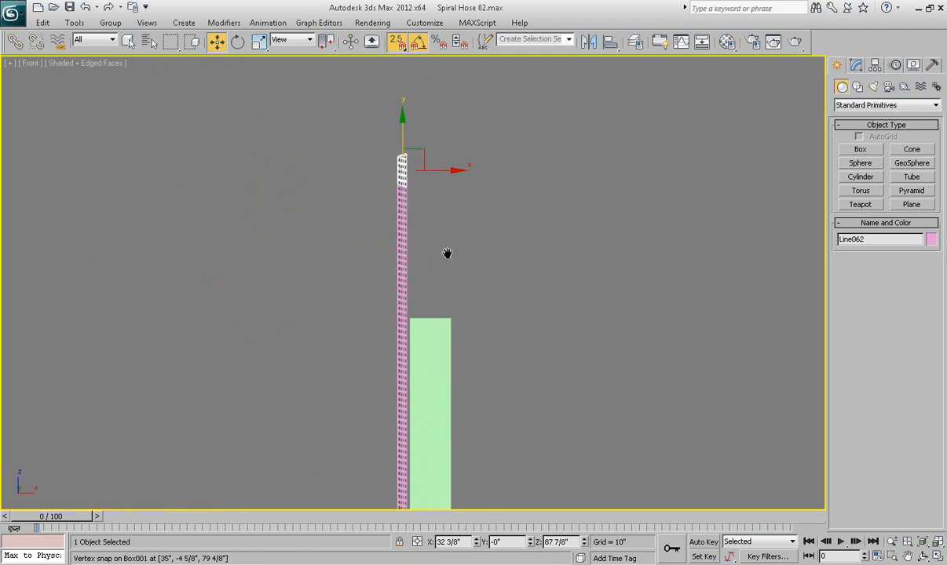
scroll(446, 257, up, 3)
scroll(448, 252, down, 2)
drag(466, 101, 340, 330)
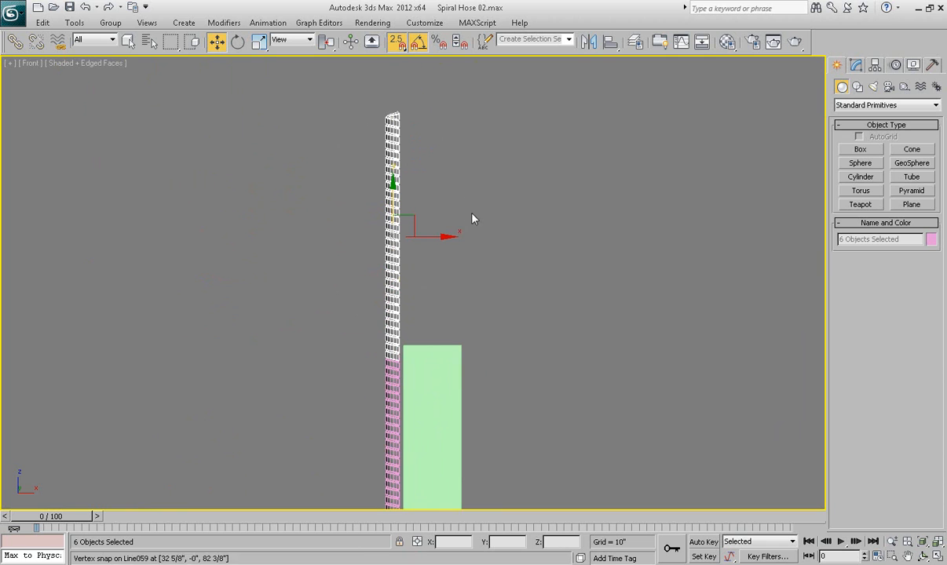
alt+click(390, 338)
key(Delete)
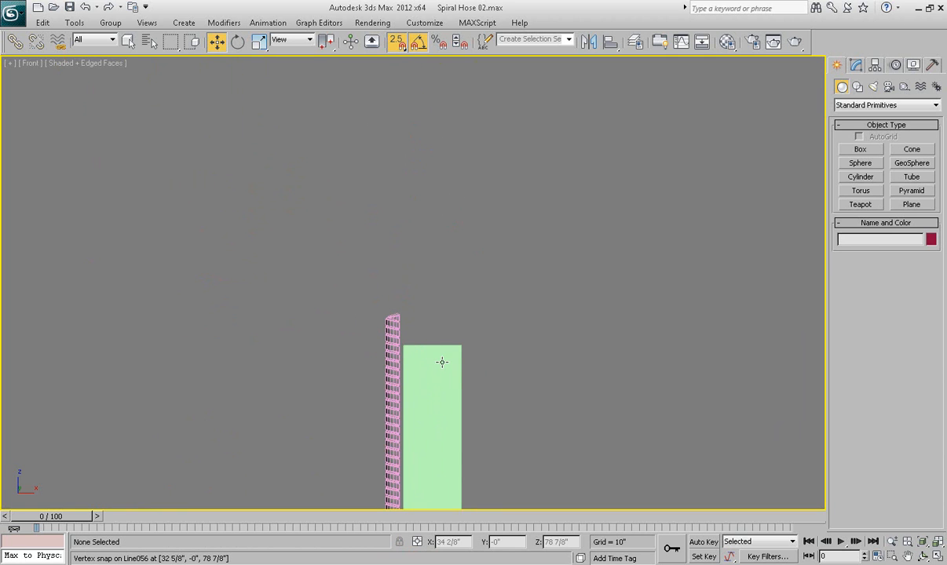
Compare the shortened spiral stack with the upper end of the reference box, with edged faces temporarily hidden
middle_drag(441, 364, 450, 216)
scroll(448, 197, down, 2)
key(q)
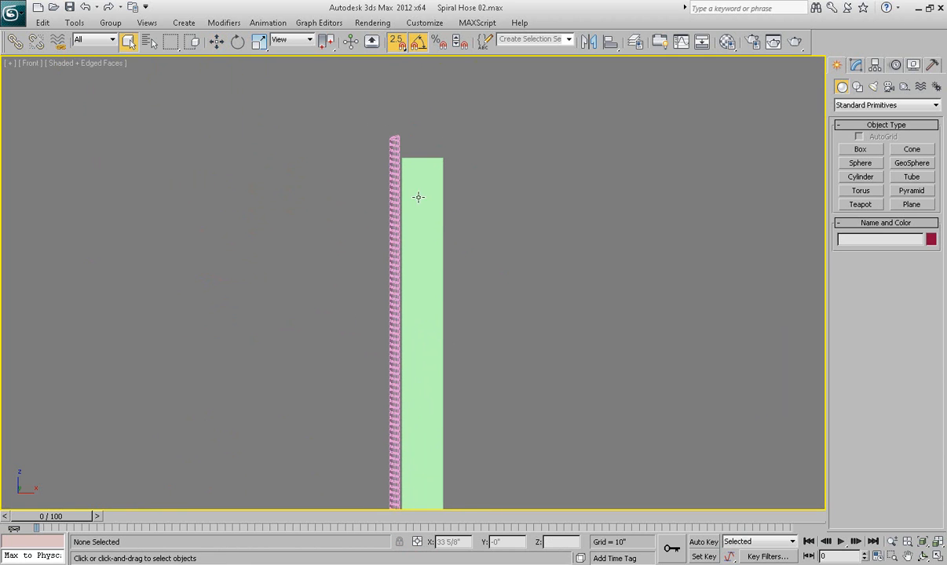
scroll(419, 192, up, 2)
key(F4)
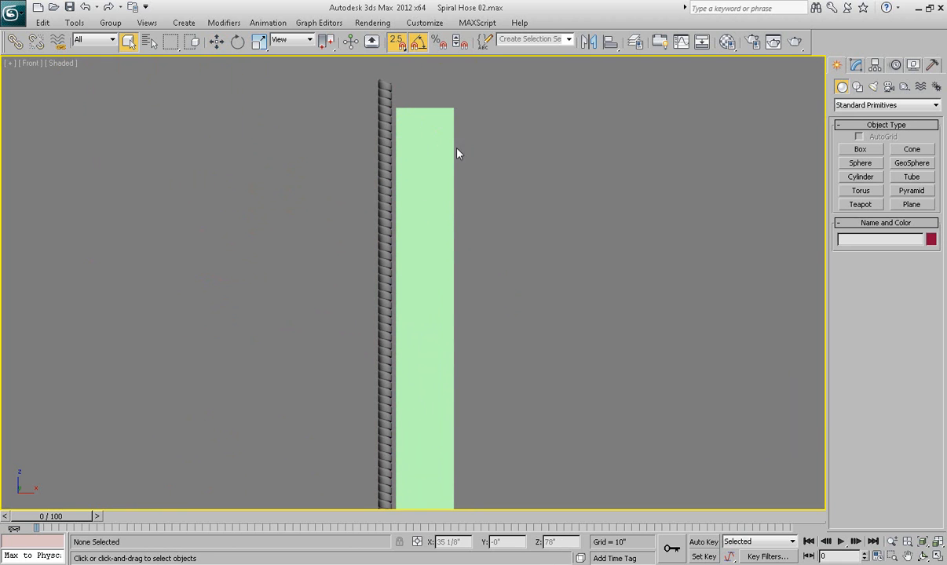
middle_drag(496, 383, 494, 294)
scroll(494, 294, down, 2)
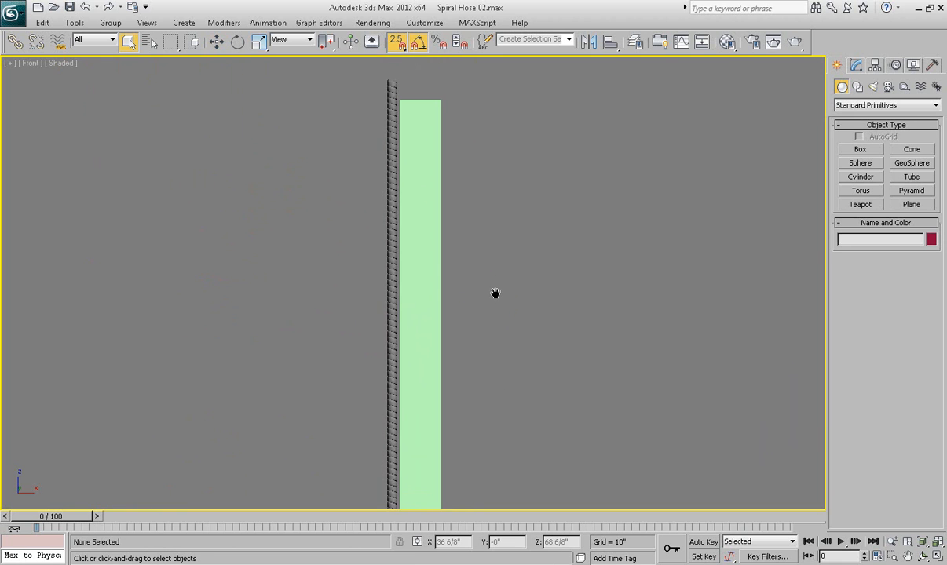
key(F4)
scroll(415, 235, down, 2)
Delete the reference box beside the spiral stack
click(418, 258)
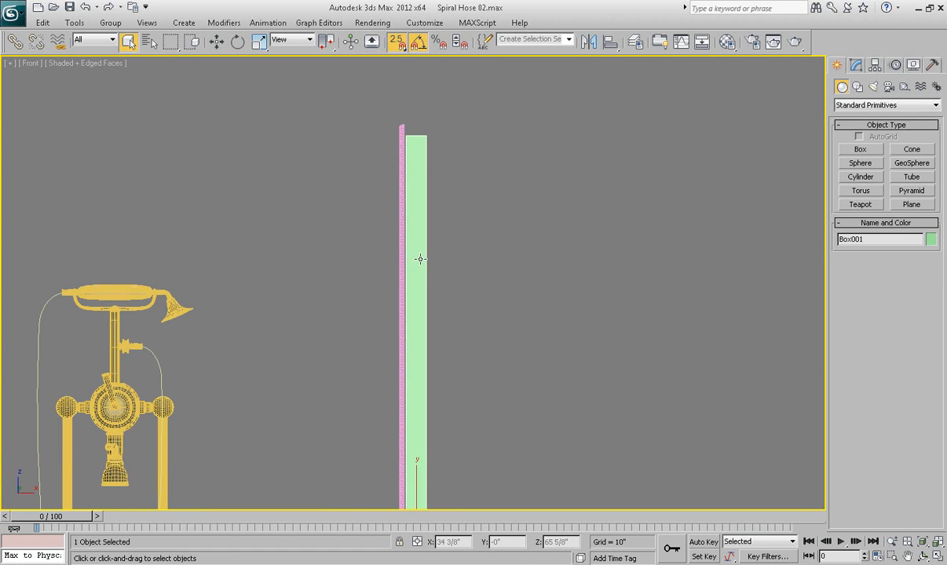
key(Delete)
scroll(463, 194, down, 1)
scroll(463, 195, down, 2)
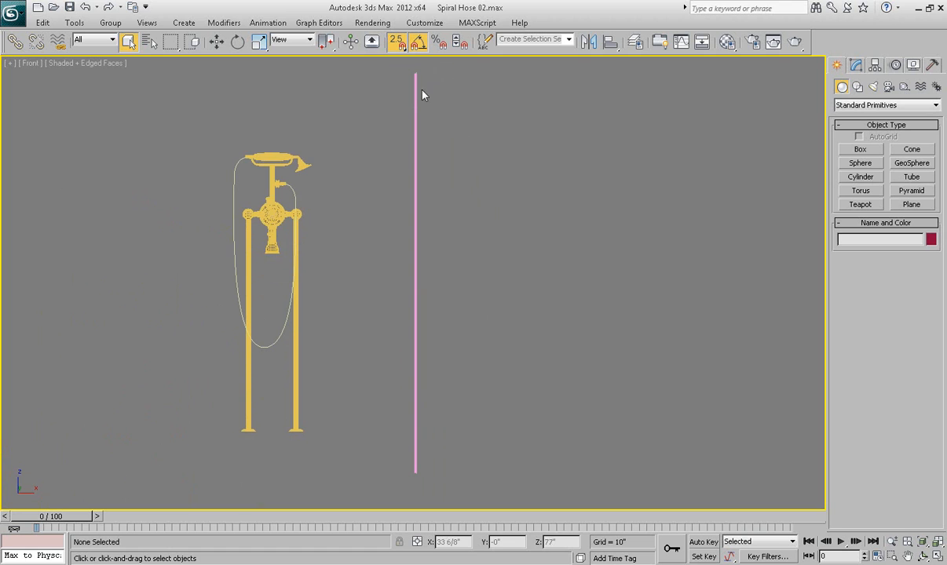
Select several spiral segments one after another up the stack to check whether they are separate objects
click(416, 470)
scroll(434, 378, up, 5)
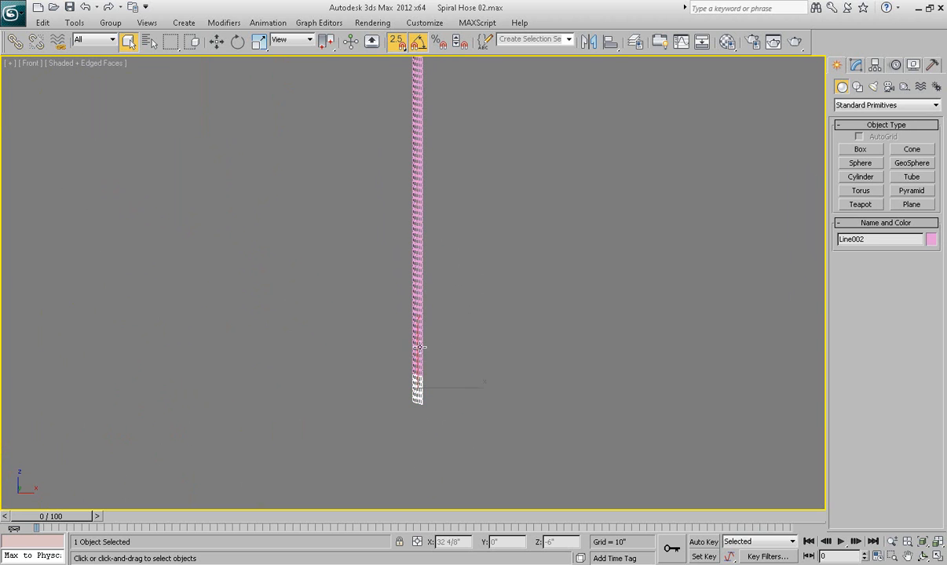
click(418, 362)
click(418, 325)
click(417, 306)
click(417, 279)
click(417, 253)
click(417, 216)
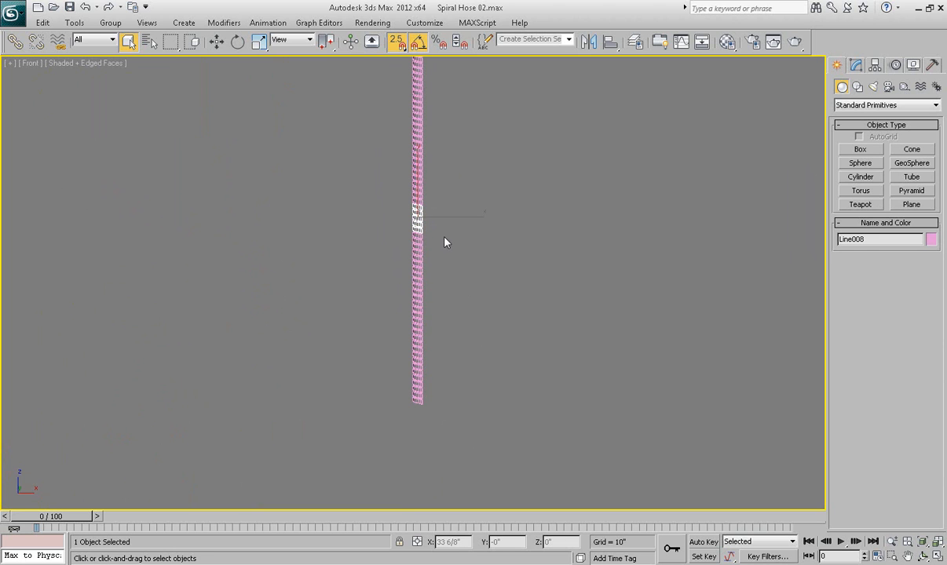
Attach the next few segments of the stack to the lowest spiral segment one by one
click(418, 393)
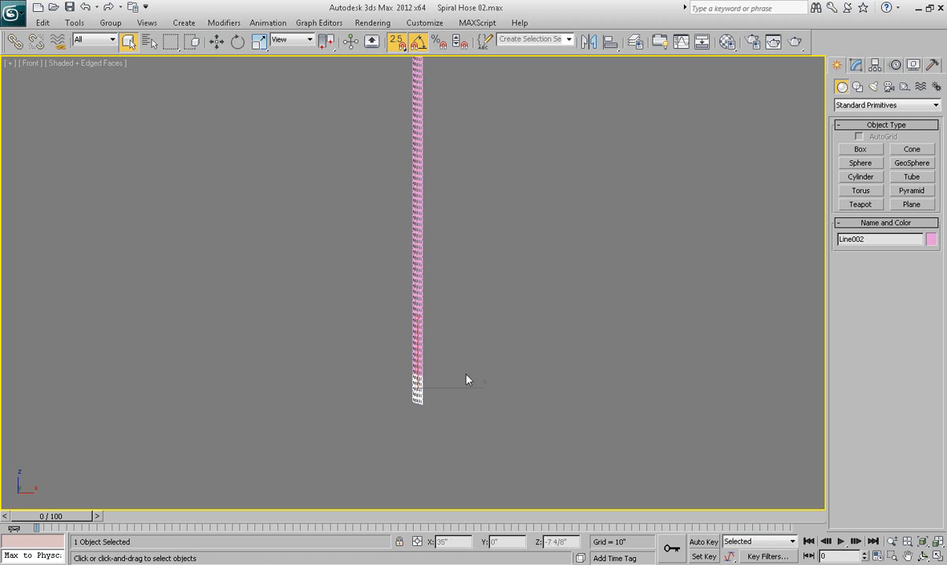
click(856, 66)
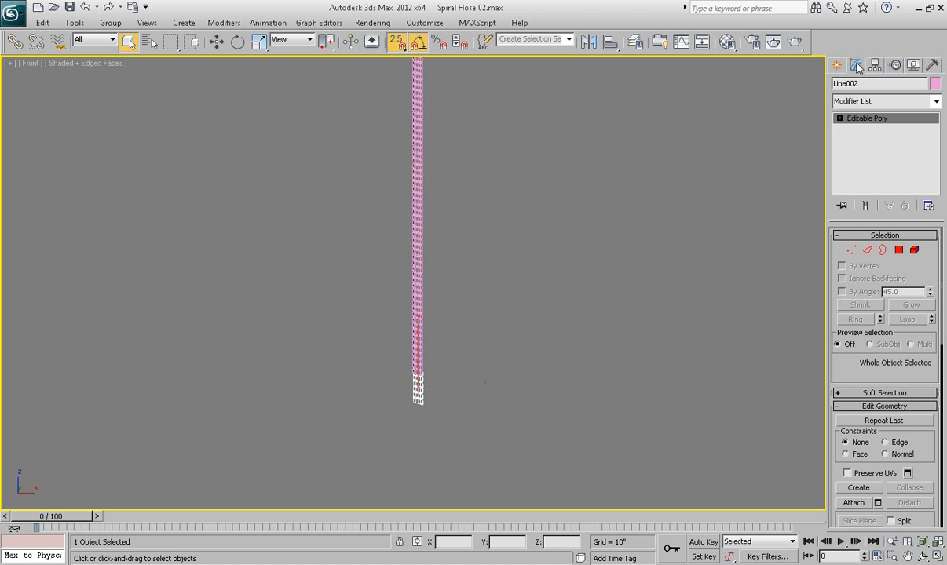
scroll(848, 377, down, 5)
click(854, 370)
click(417, 339)
click(417, 308)
click(417, 277)
click(417, 256)
click(417, 227)
middle_drag(450, 255, 450, 315)
scroll(449, 315, down, 5)
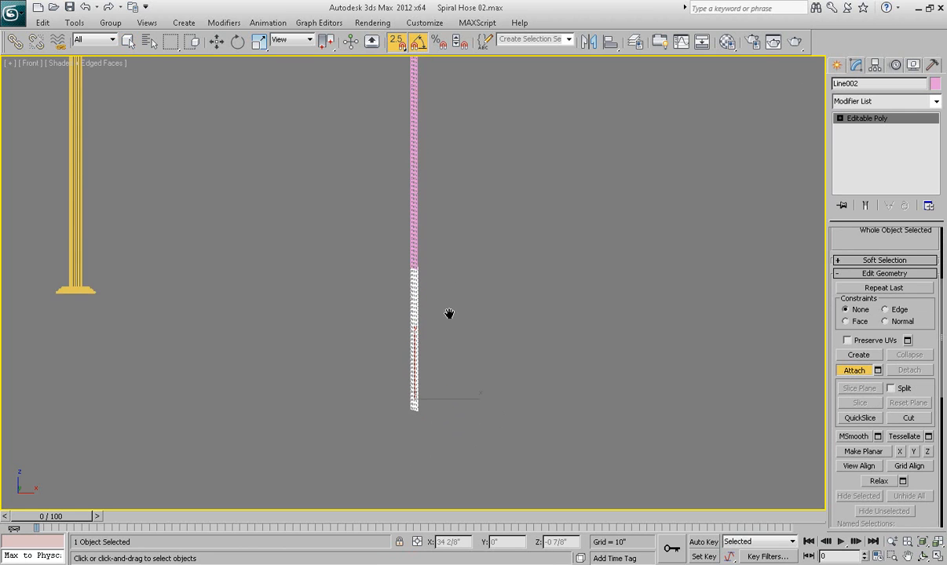
middle_drag(455, 252, 451, 398)
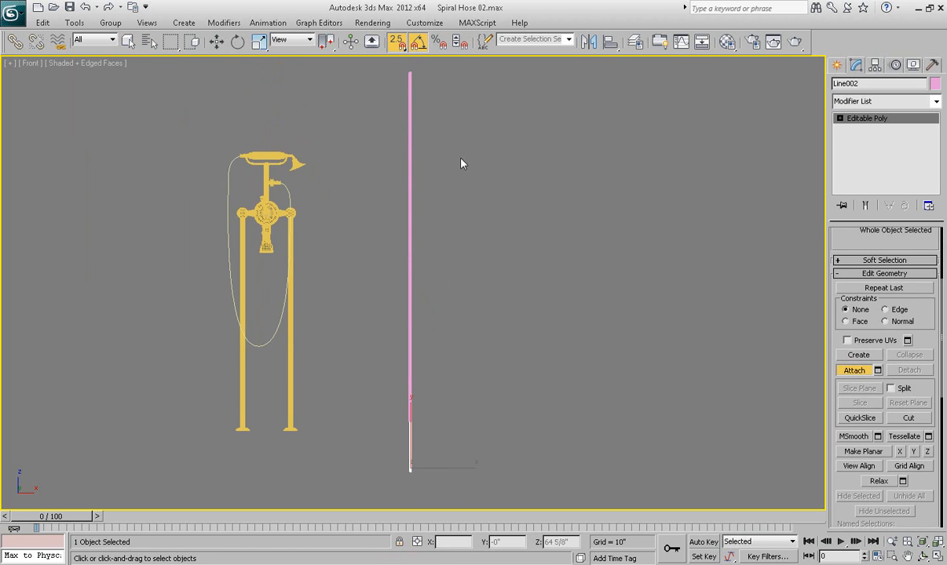
Select the whole column of spiral segments, isolate it, and frame it in the Perspective view
key(w)
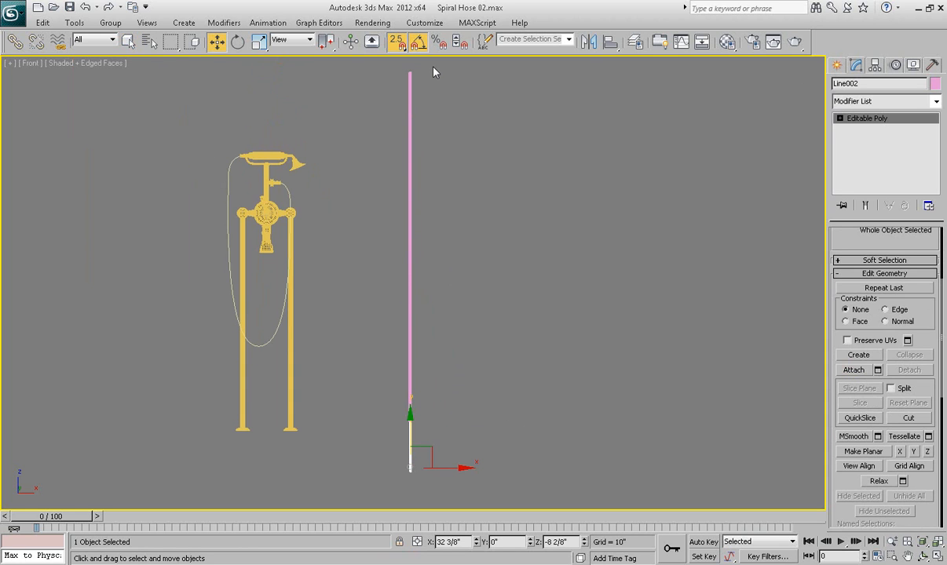
drag(432, 67, 394, 481)
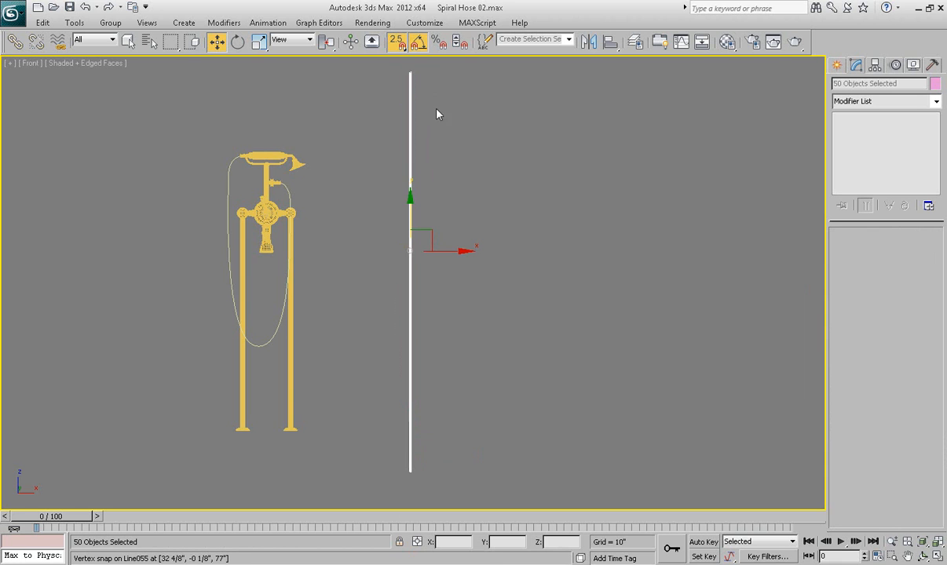
right_click(482, 295)
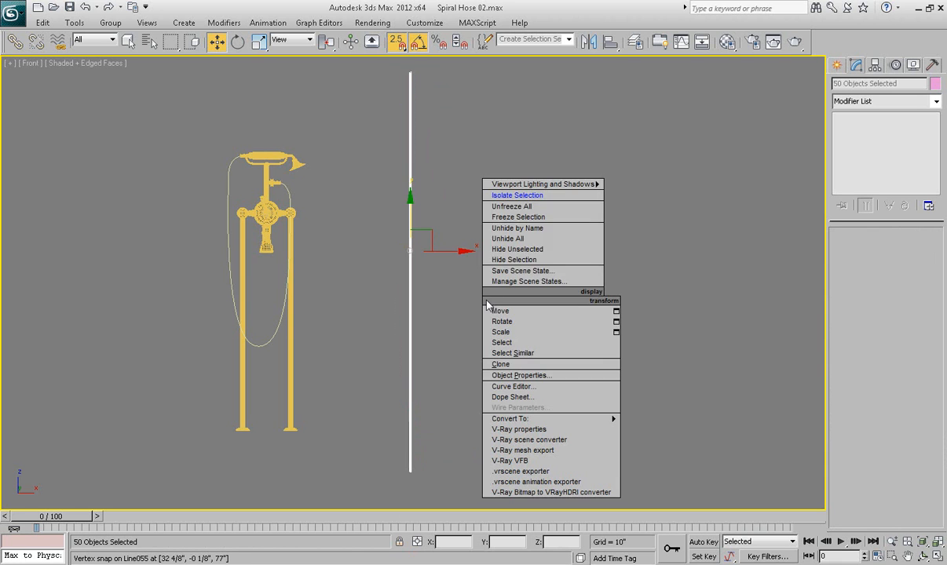
click(514, 195)
key(p)
key(z)
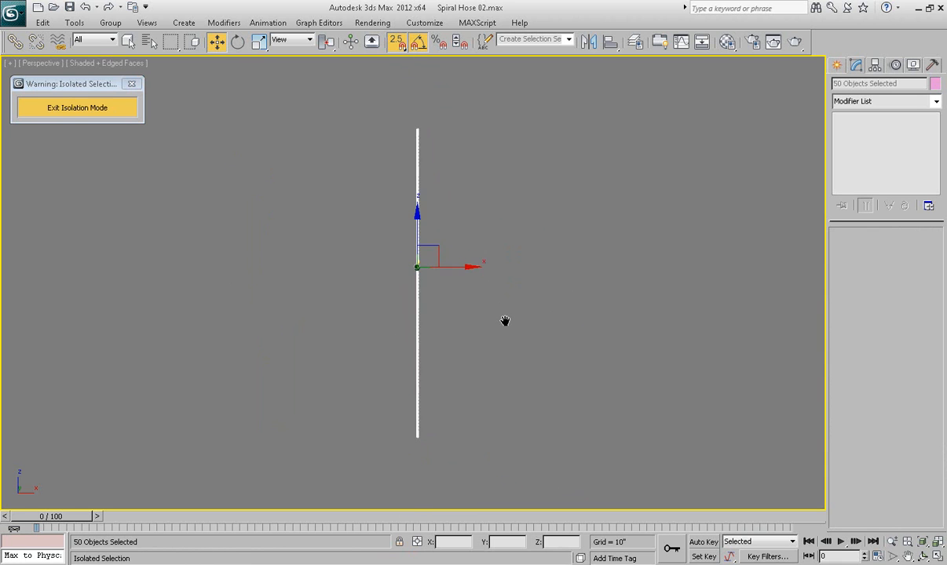
Attach all the remaining isolated segments to the lowest spiral segment at once using the Attach List
click(491, 336)
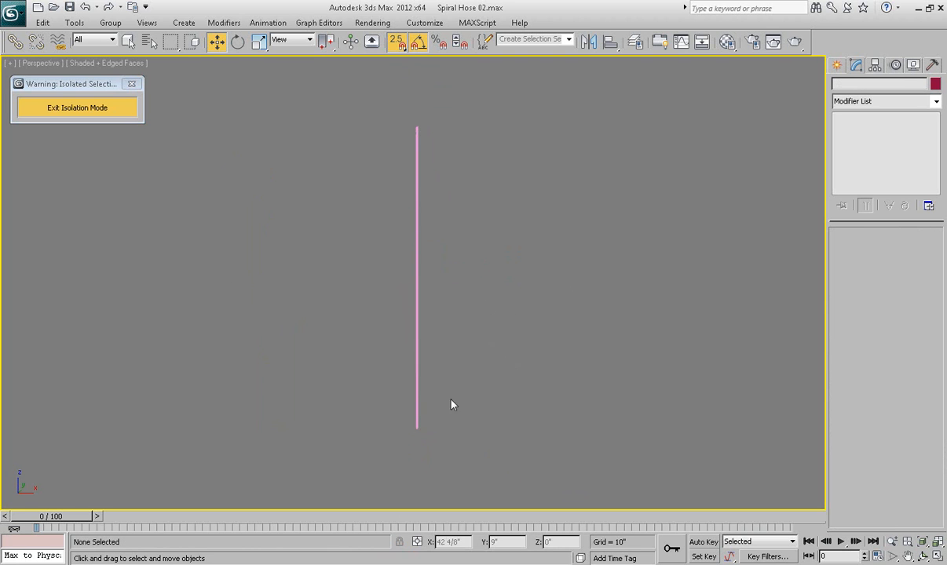
click(415, 424)
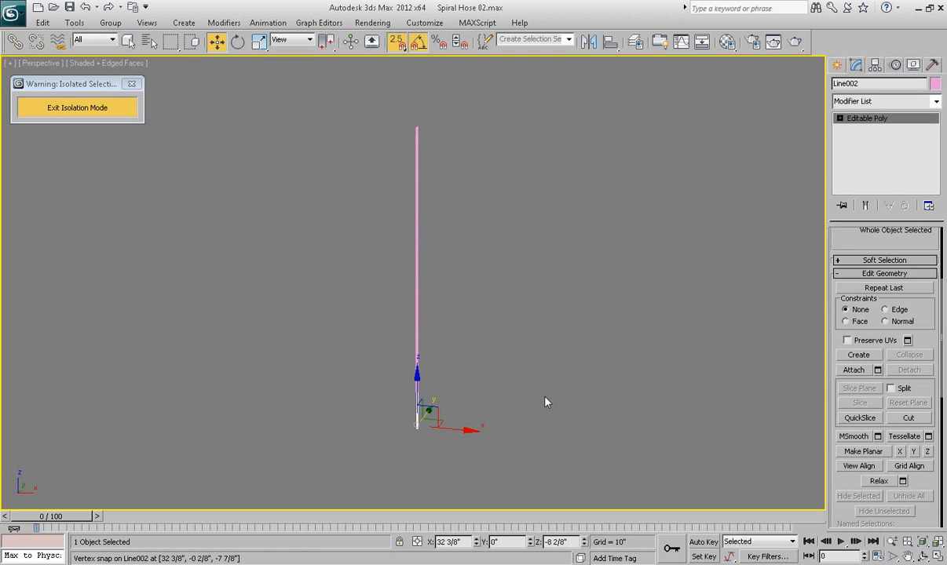
click(877, 370)
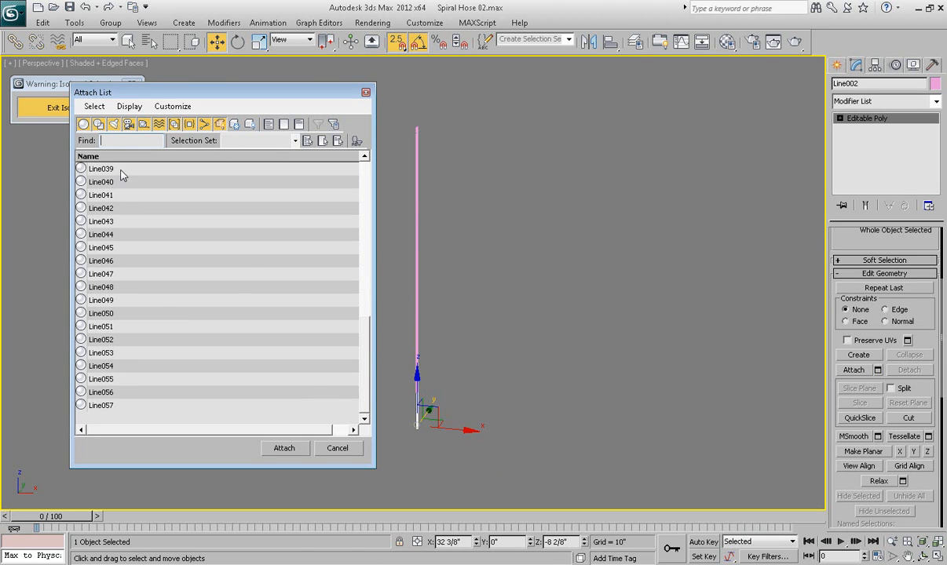
drag(365, 359, 376, 196)
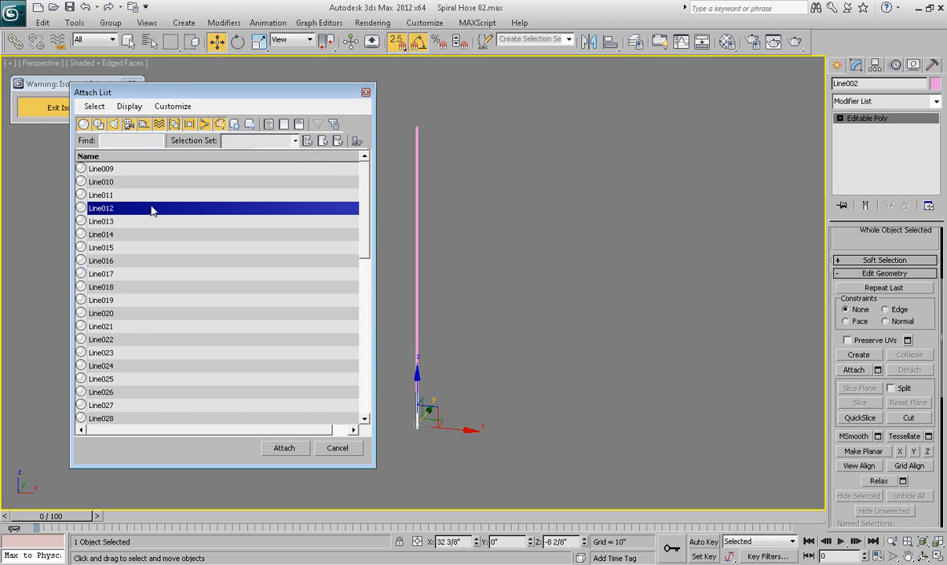
key(ctrl+a)
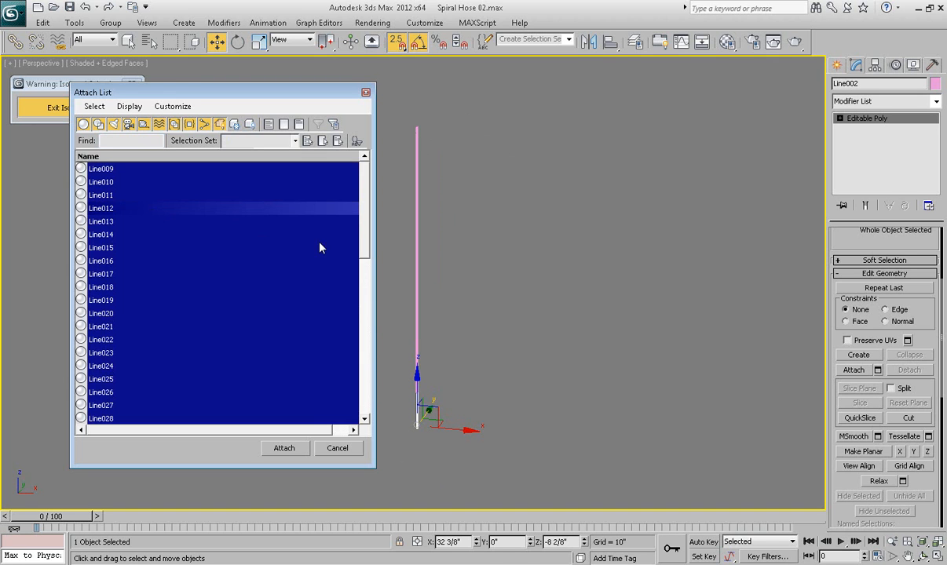
click(284, 448)
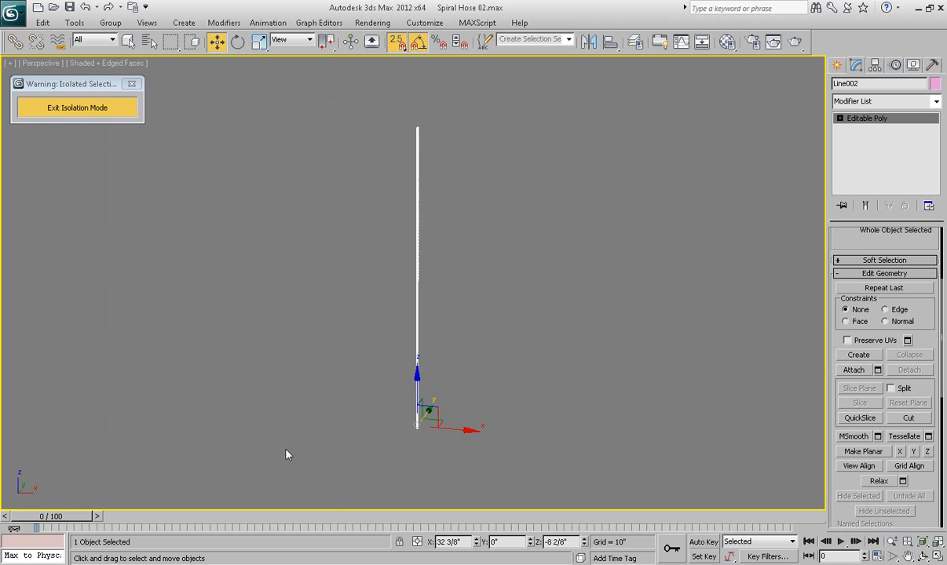
Select the combined hose, show it shaded in the Front view, and exit isolation mode
click(479, 355)
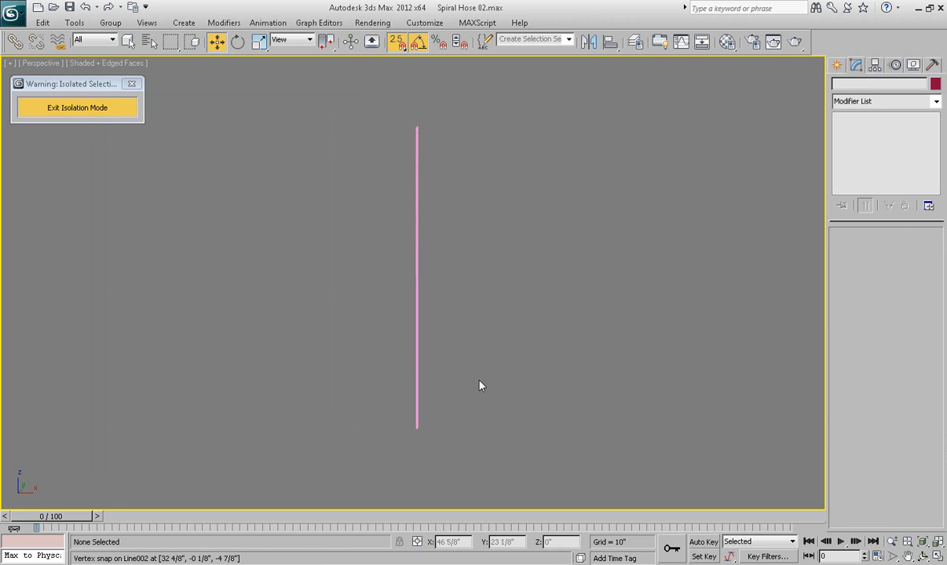
click(414, 366)
key(F3)
alt+middle_drag(455, 359, 449, 329)
key(f)
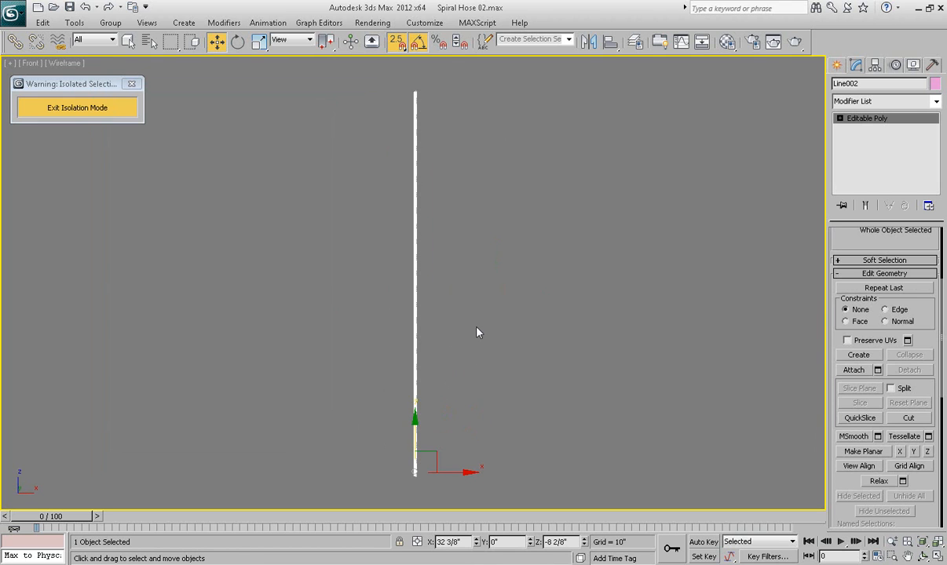
key(F3)
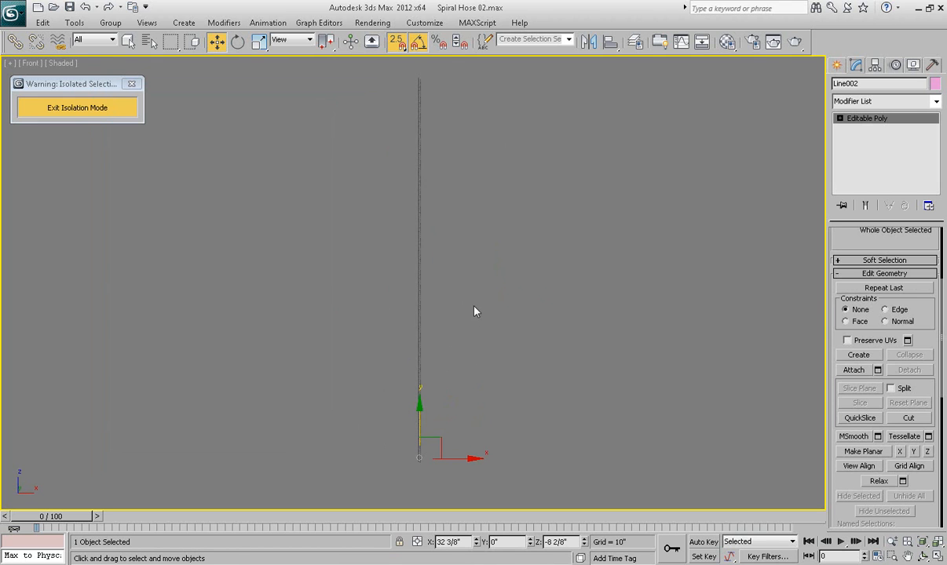
click(97, 108)
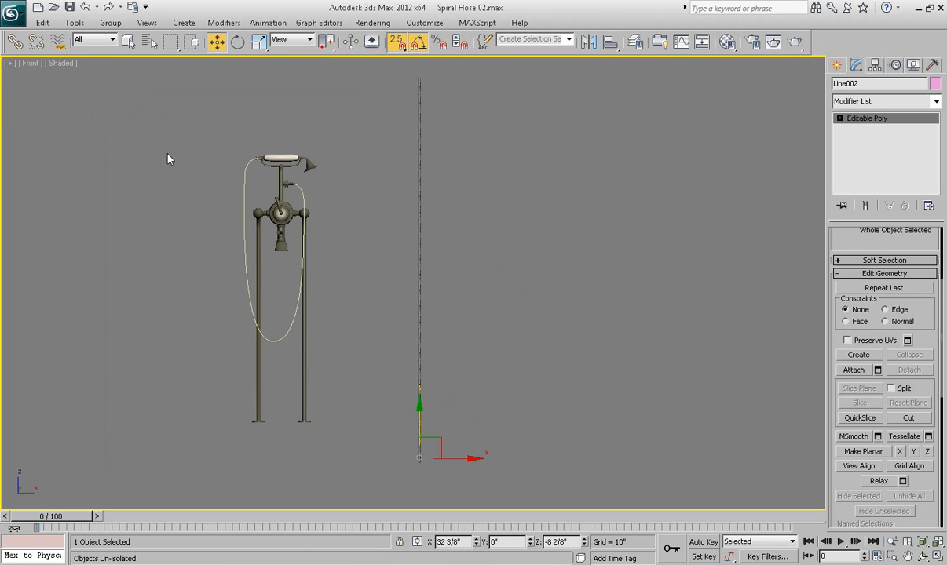
middle_drag(653, 321, 652, 325)
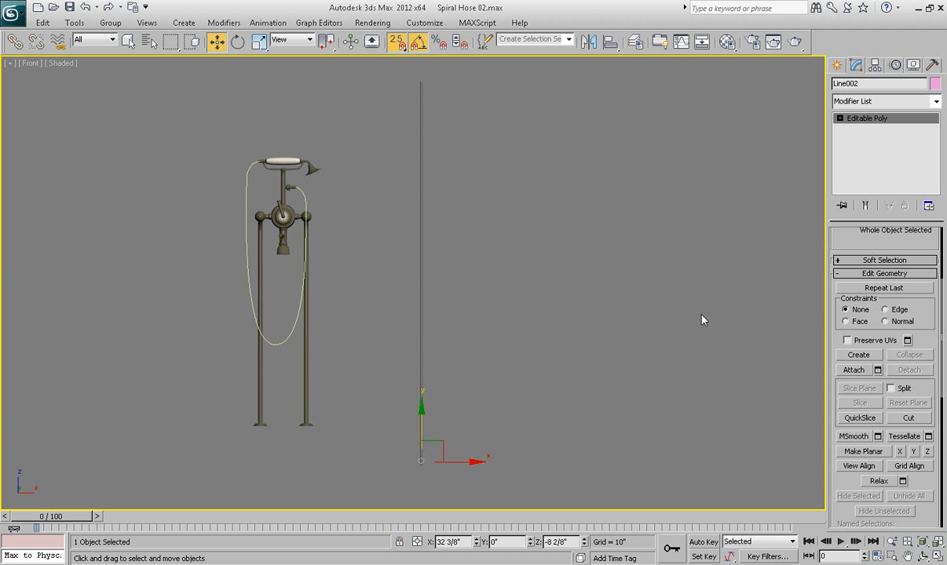
Show the hose with edged faces and examine the joints between the spiral segments up close
key(F4)
middle_drag(472, 260, 526, 370)
scroll(439, 340, up, 10)
scroll(488, 367, up, 2)
scroll(525, 348, up, 3)
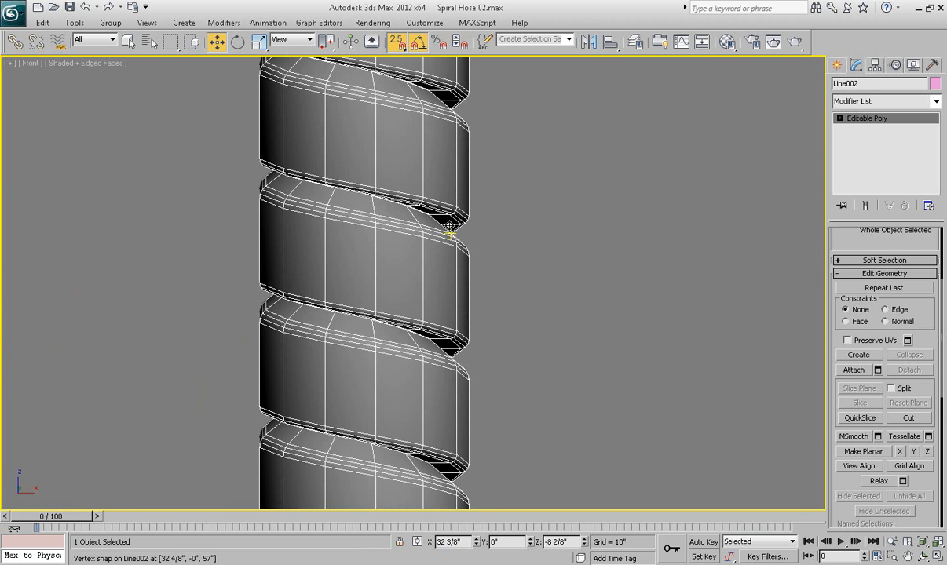
scroll(449, 227, down, 3)
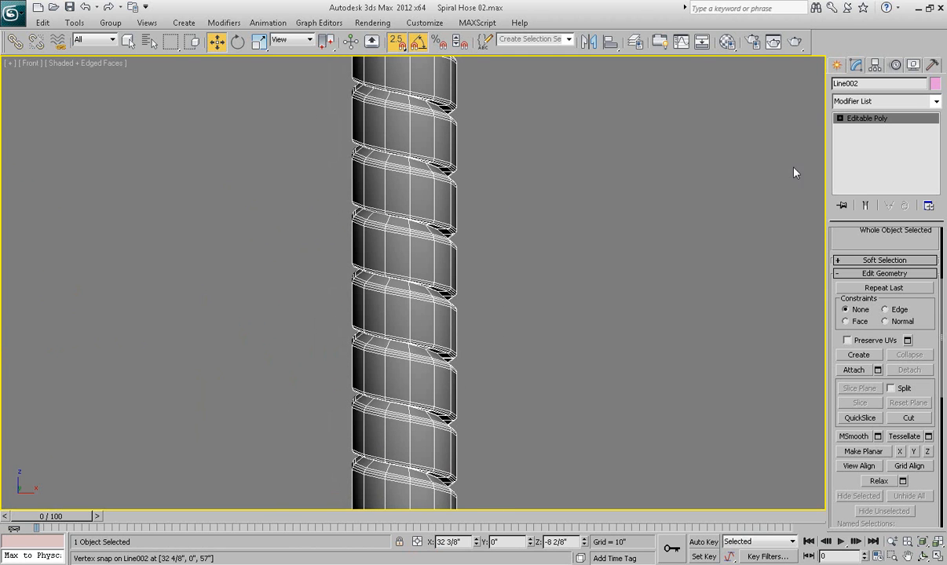
Switch the combined hose to Element level and select one spiral segment in the middle of it
click(839, 119)
click(870, 170)
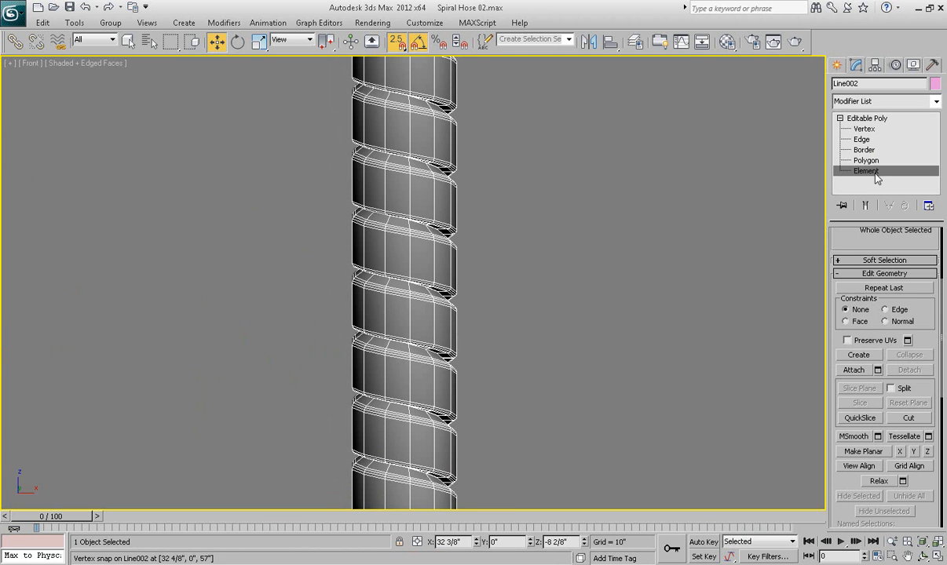
middle_drag(653, 312, 656, 295)
scroll(656, 296, down, 3)
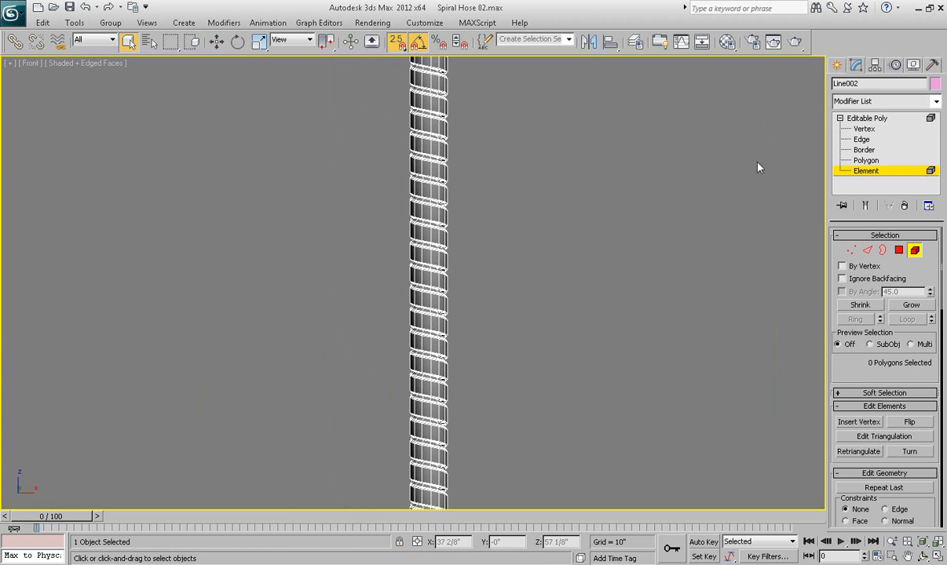
scroll(506, 286, down, 2)
click(416, 248)
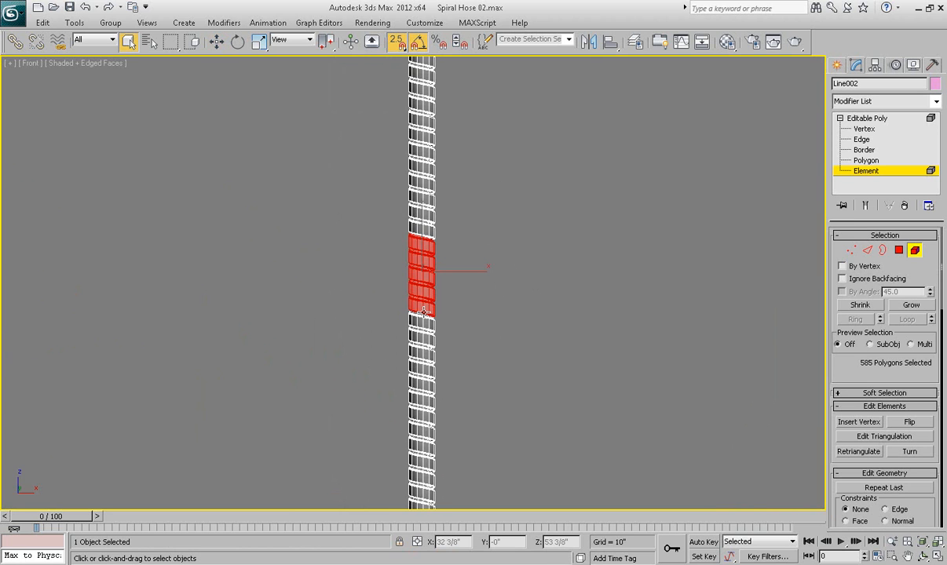
Select spiral segments along the hose one after another to check whether they are separate elements, and clear the selection
click(416, 197)
click(416, 118)
click(420, 349)
click(424, 402)
middle_drag(449, 404, 462, 191)
click(436, 292)
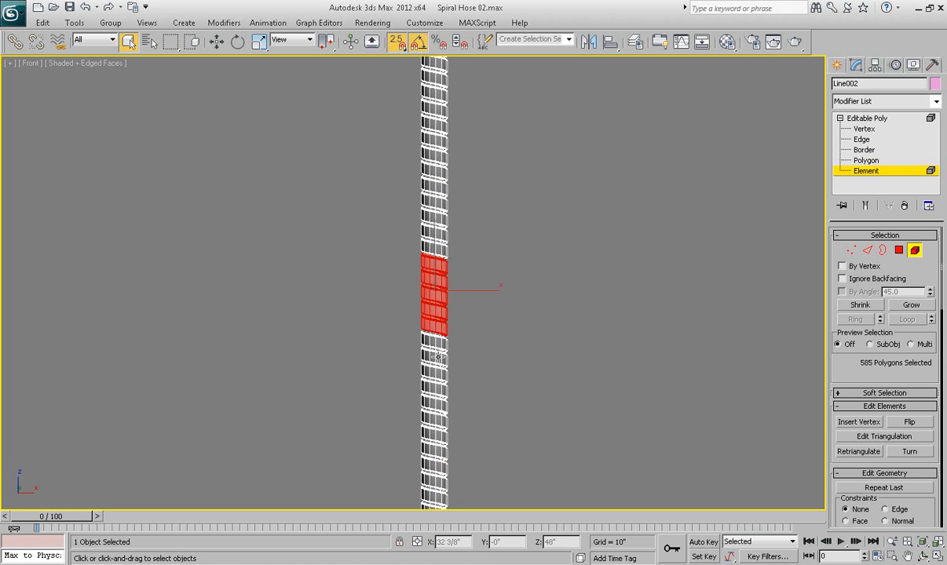
click(437, 367)
click(497, 312)
Show the hose in wireframe and select all its open borders at Border level
scroll(534, 220, up, 5)
middle_drag(553, 246, 529, 226)
scroll(538, 270, up, 2)
key(F3)
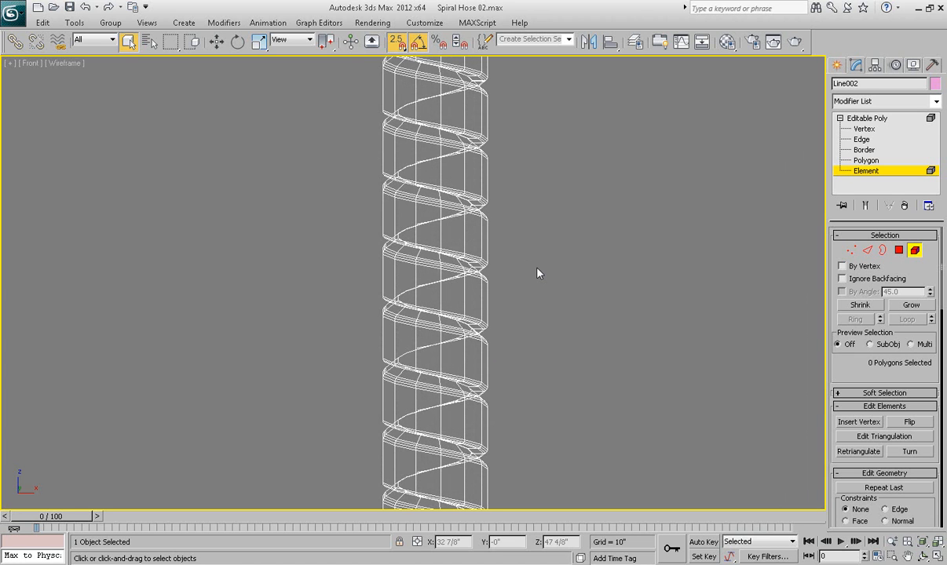
click(883, 252)
scroll(678, 271, down, 4)
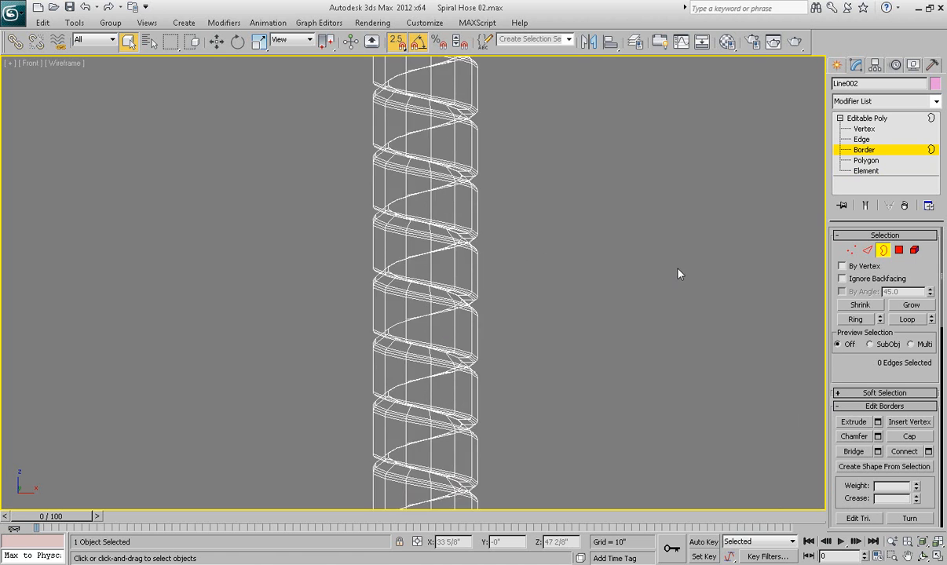
key(ctrl+a)
scroll(575, 346, up, 4)
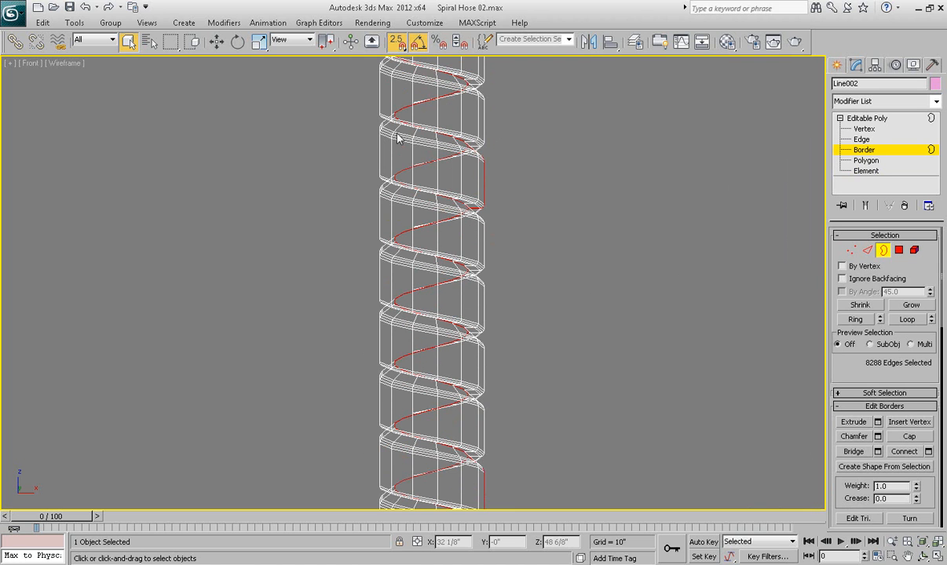
middle_drag(496, 302, 501, 302)
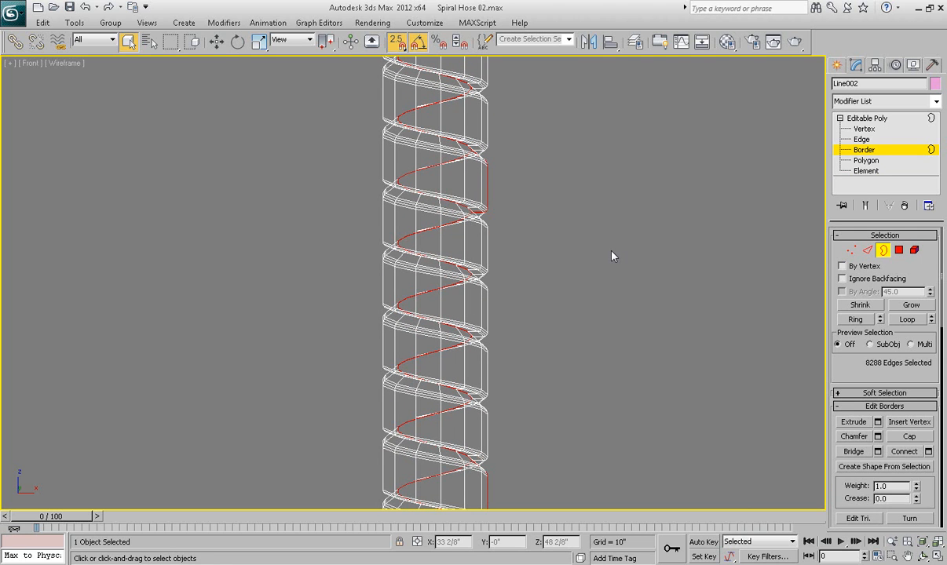
Convert the border selection of the hose into a vertex selection
click(850, 250)
scroll(583, 296, up, 5)
middle_drag(583, 300, 580, 303)
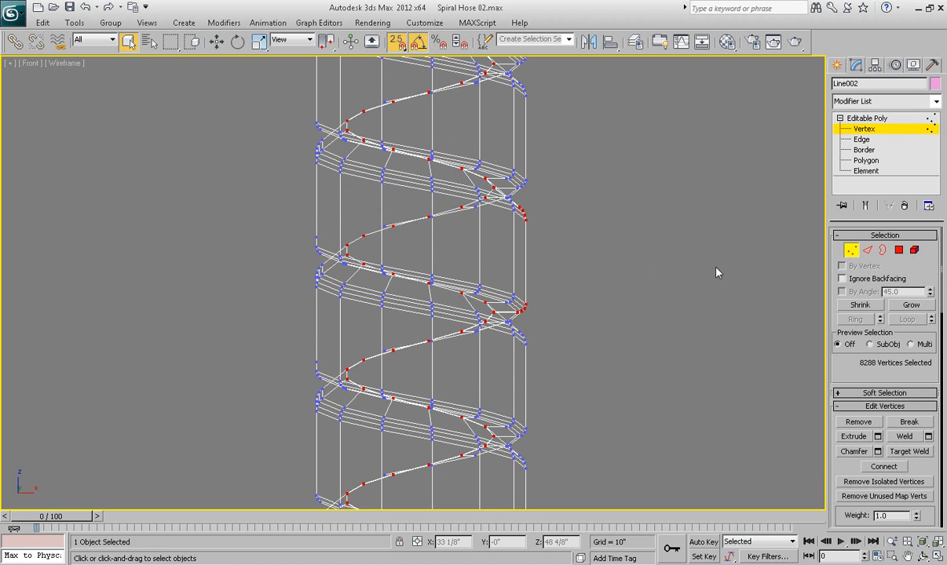
Examine the selected vertices up close where the spiral turns and segments meet
middle_drag(646, 267, 606, 359)
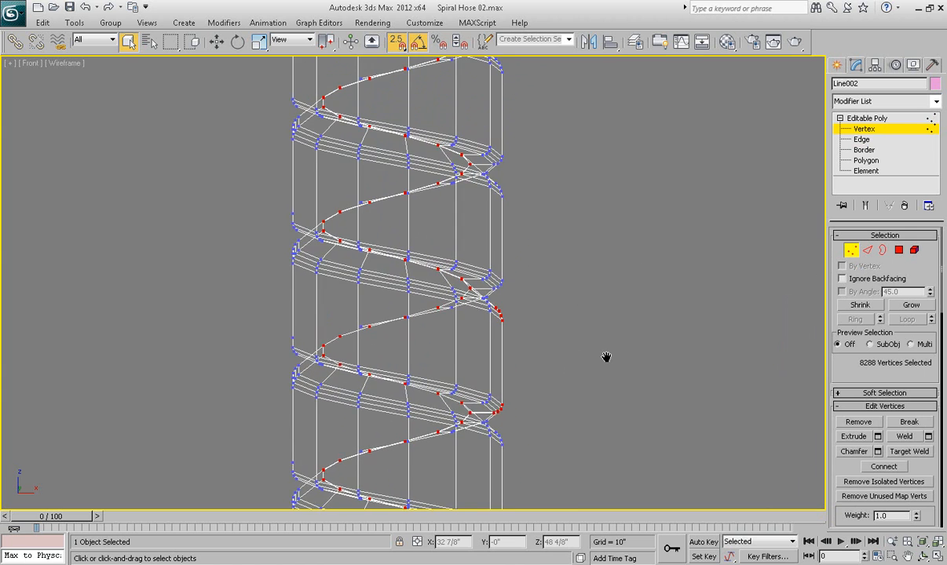
scroll(605, 357, up, 3)
middle_drag(662, 346, 572, 335)
scroll(521, 306, up, 2)
scroll(572, 334, down, 1)
scroll(385, 369, down, 2)
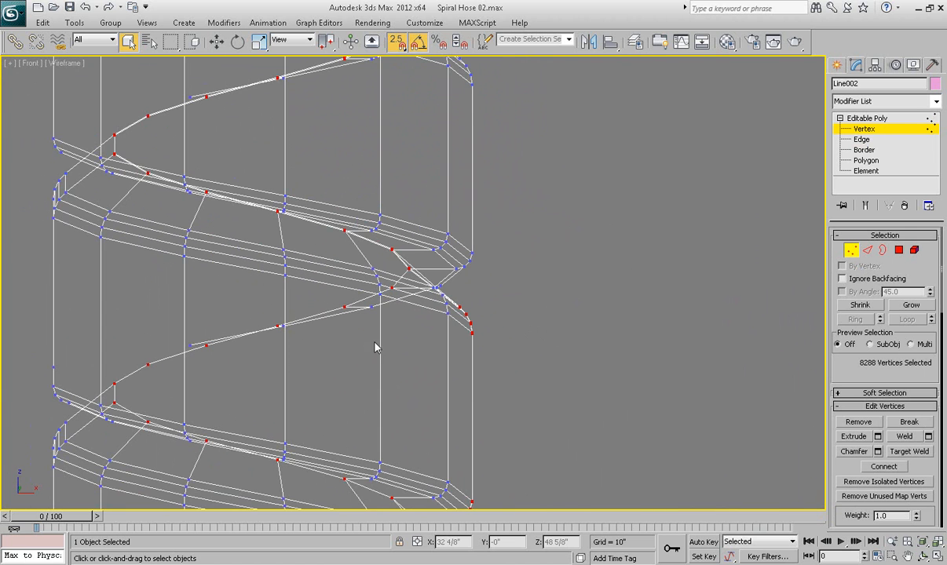
middle_drag(553, 306, 561, 296)
scroll(561, 296, up, 2)
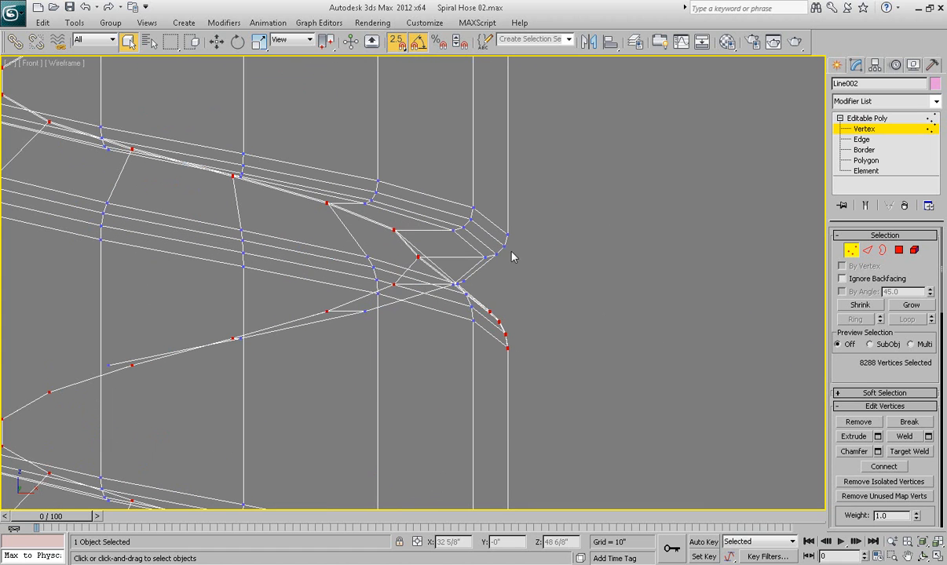
Open the Weld settings for the selected vertices and reset the weld threshold to 0"
scroll(856, 356, down, 1)
scroll(855, 356, down, 2)
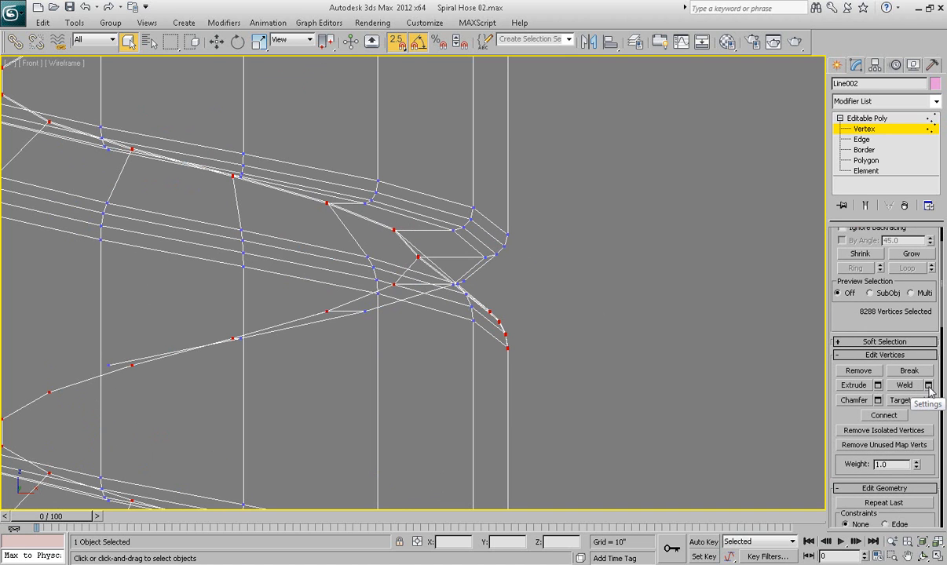
click(928, 386)
drag(434, 275, 594, 201)
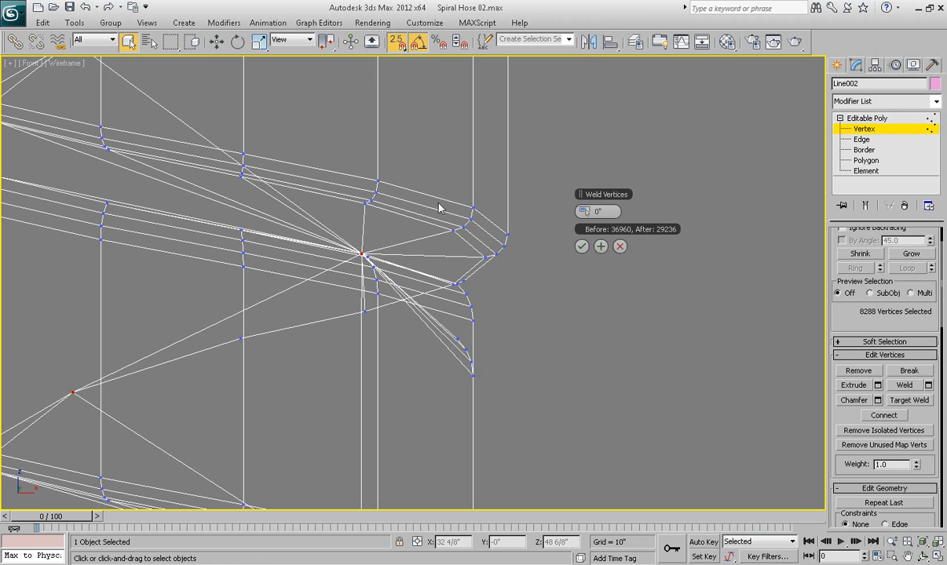
right_click(588, 211)
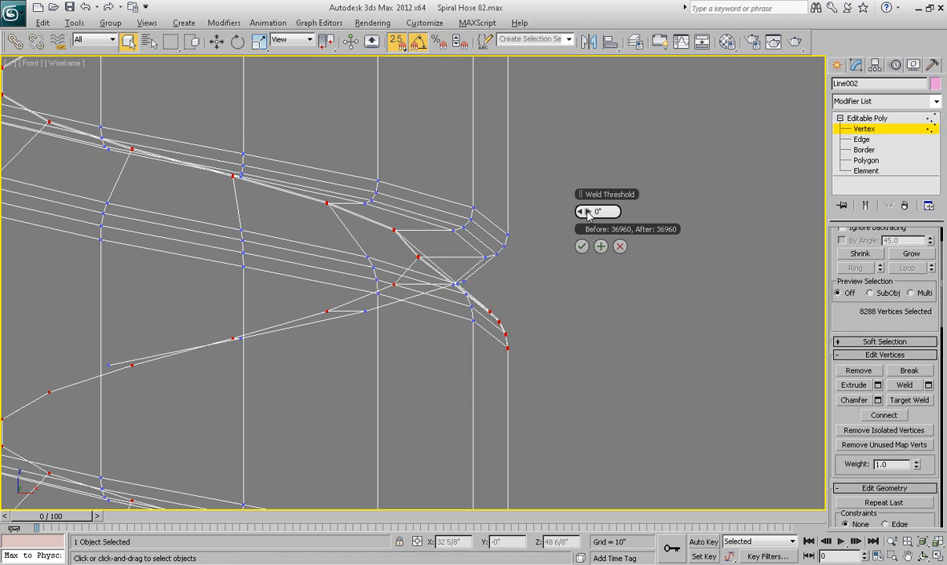
Weld the selected border vertices with a threshold just above zero, so that only practically coincident vertices merge
drag(583, 211, 599, 213)
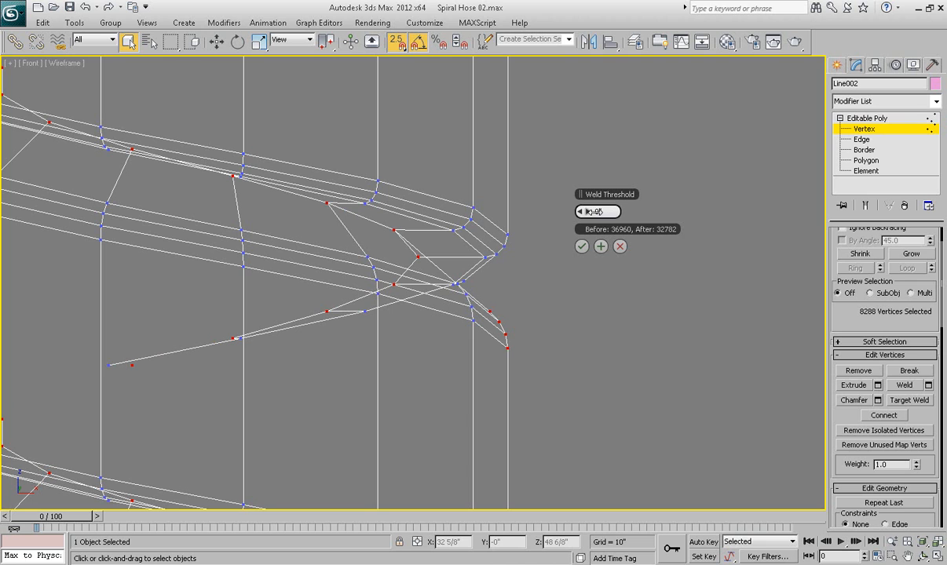
right_click(583, 211)
drag(583, 211, 591, 212)
drag(601, 211, 927, 227)
drag(872, 215, 606, 210)
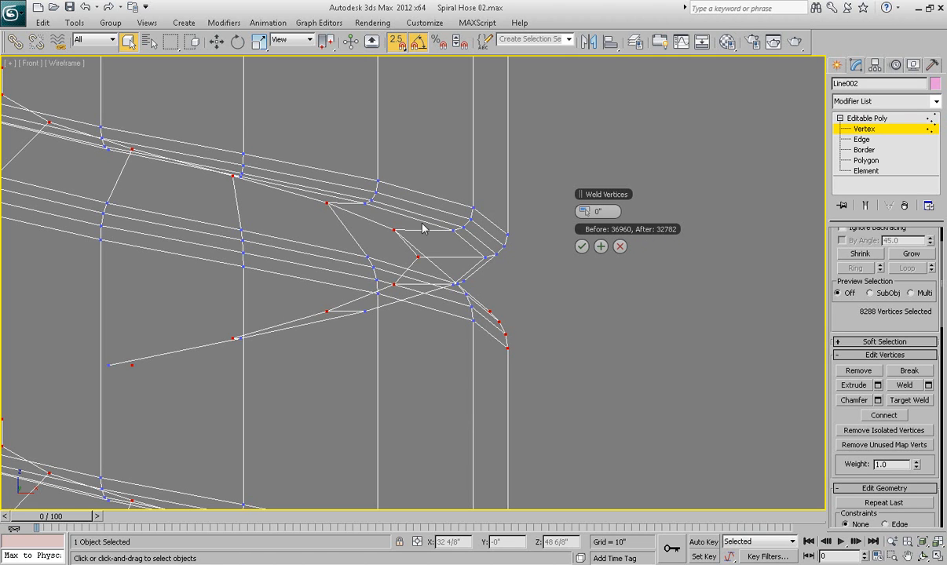
click(580, 248)
scroll(608, 237, down, 4)
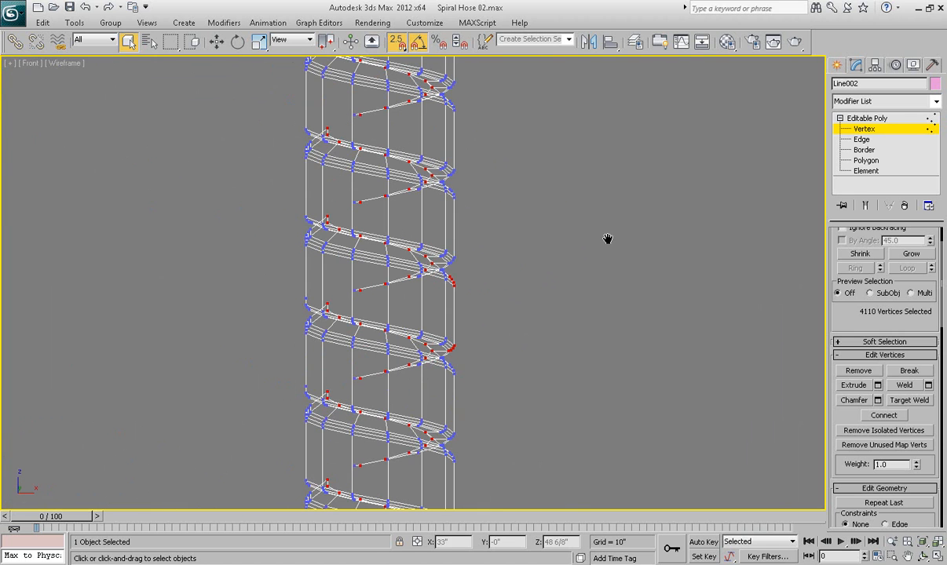
Leave Vertex level, show the hose shaded without edged faces, and inspect the welded joints
click(863, 129)
key(F3)
middle_drag(538, 288, 559, 284)
key(F4)
scroll(518, 243, down, 8)
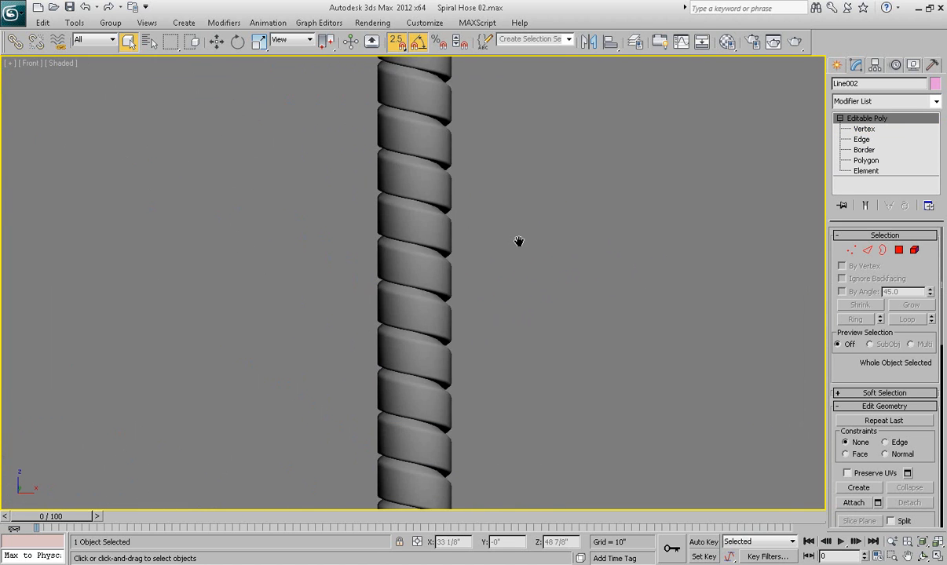
scroll(518, 241, up, 5)
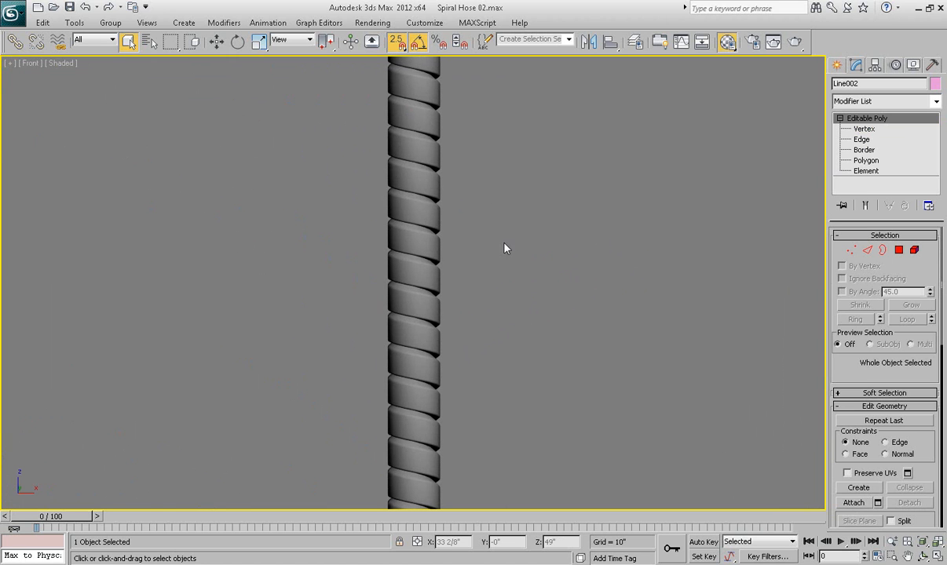
Display the Default Standard material's checker map in the viewport and inspect the pattern along the hose
key(m)
click(210, 205)
scroll(444, 277, down, 3)
scroll(487, 277, down, 3)
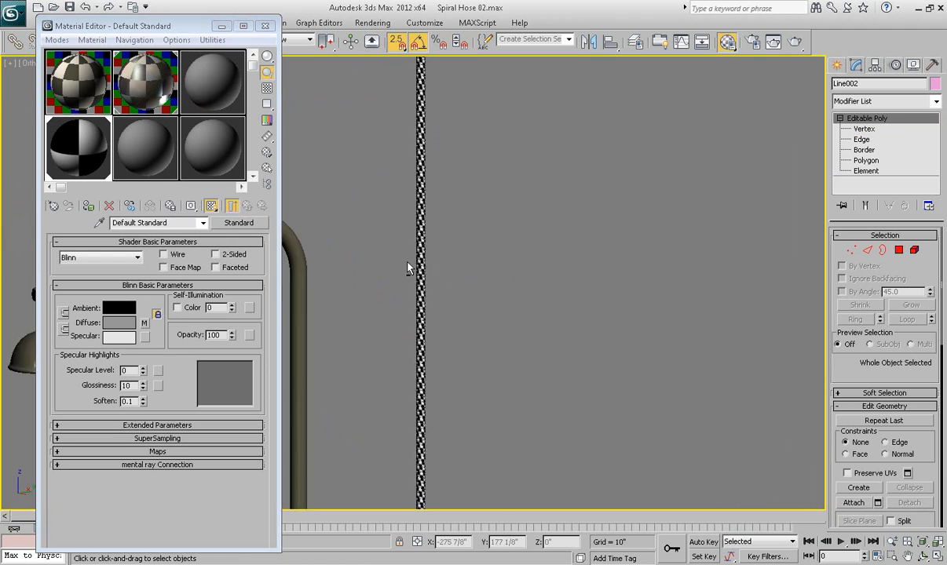
scroll(477, 283, down, 4)
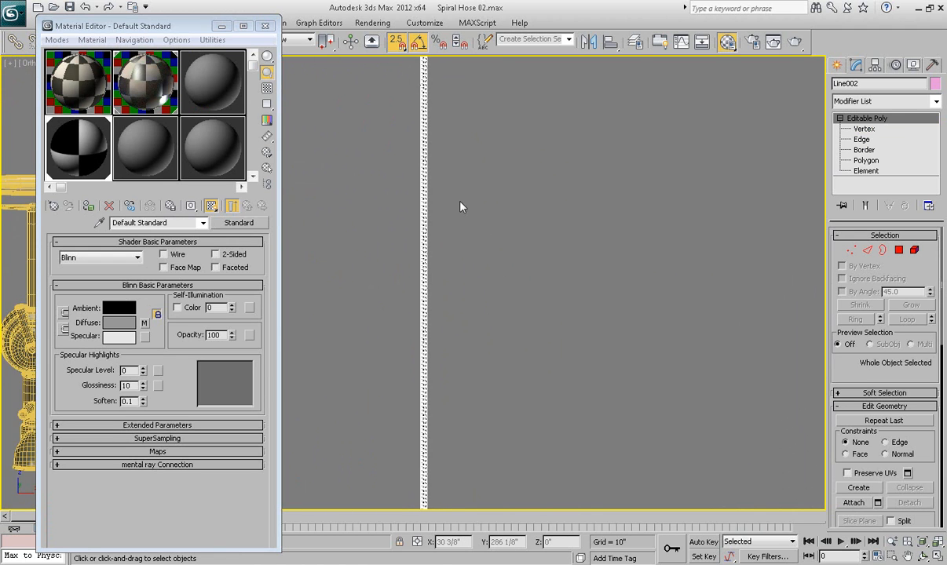
scroll(460, 298, up, 4)
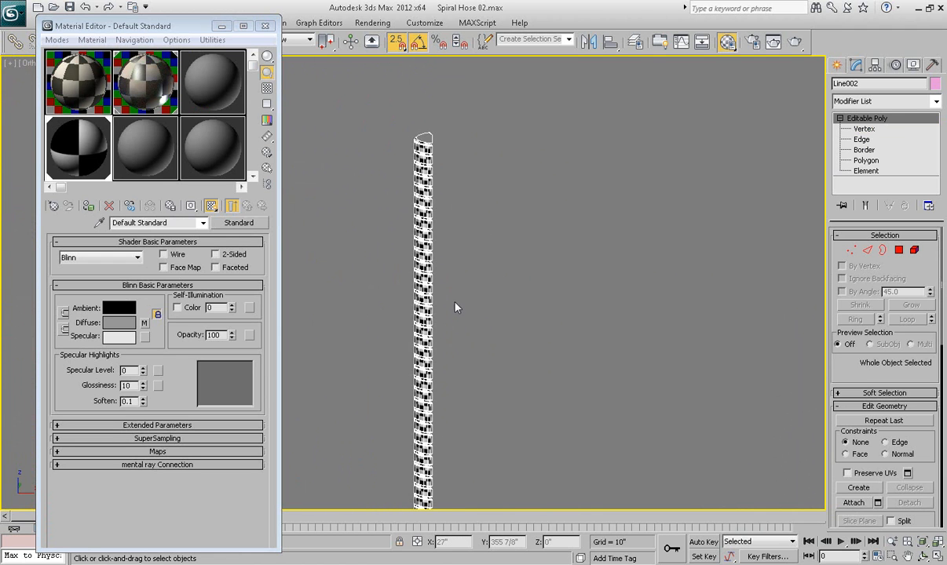
Select the hose at Element level to check that it is one continuous element, and return to object level
click(915, 251)
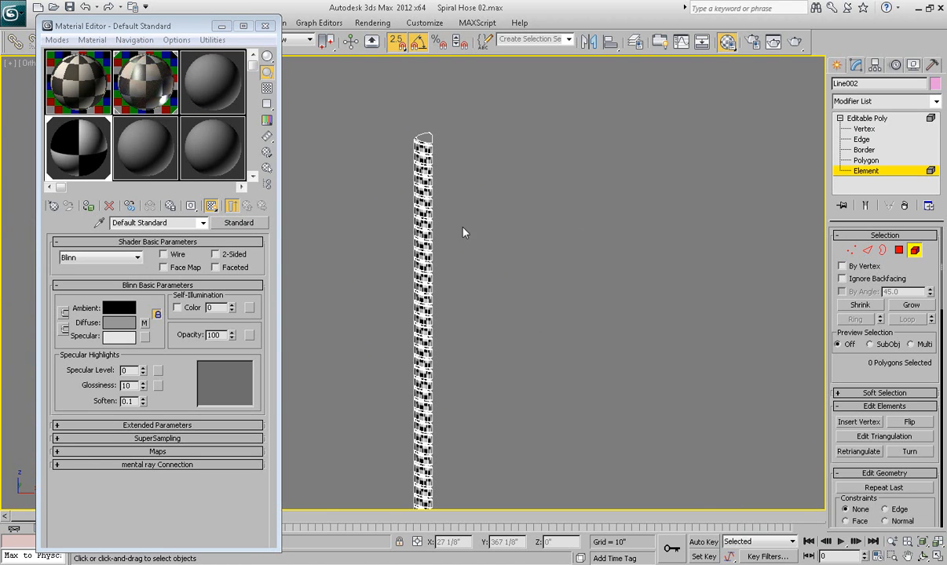
click(420, 332)
middle_drag(456, 353, 473, 225)
scroll(507, 353, down, 4)
mouse_move(506, 353)
middle_down()
mouse_move(519, 247)
mouse_move(542, 285)
mouse_move(511, 355)
middle_up()
scroll(526, 302, down, 2)
scroll(511, 355, up, 2)
middle_drag(538, 262, 534, 308)
scroll(534, 309, up, 2)
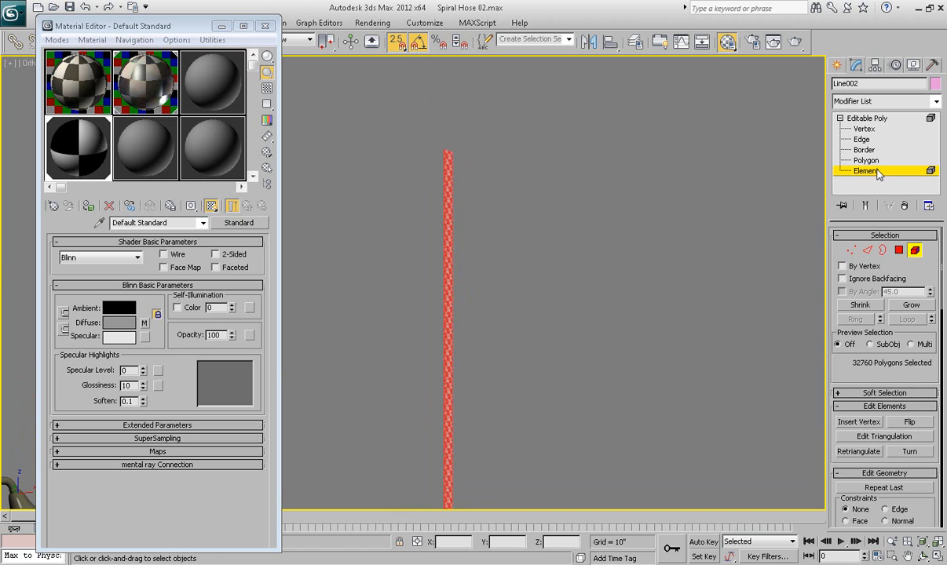
click(877, 174)
middle_drag(510, 296, 520, 251)
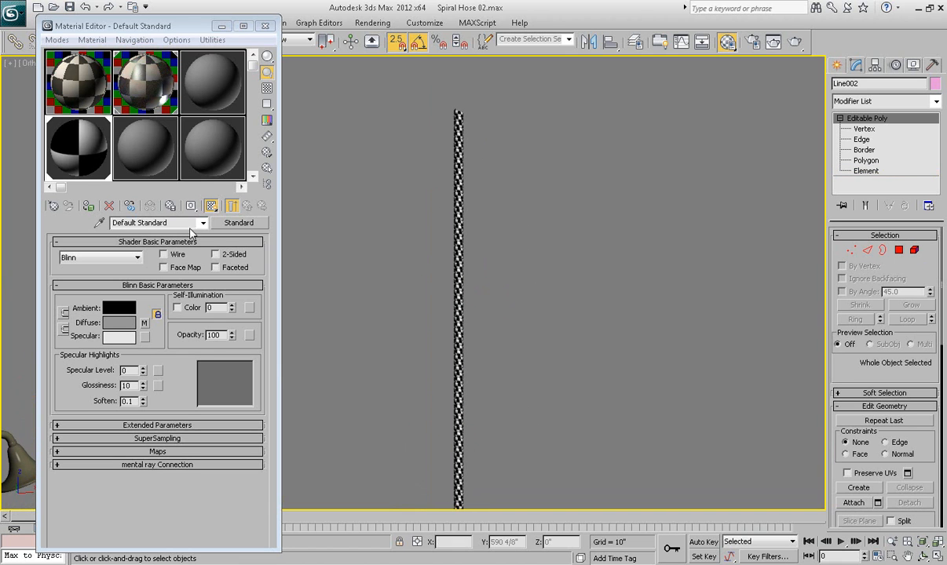
Turn off the material's map display, frame the faucet and hose path in the Front view, and close the Material Editor
click(211, 207)
scroll(494, 243, down, 2)
middle_drag(391, 277, 672, 254)
key(f)
scroll(660, 255, up, 2)
key(F3)
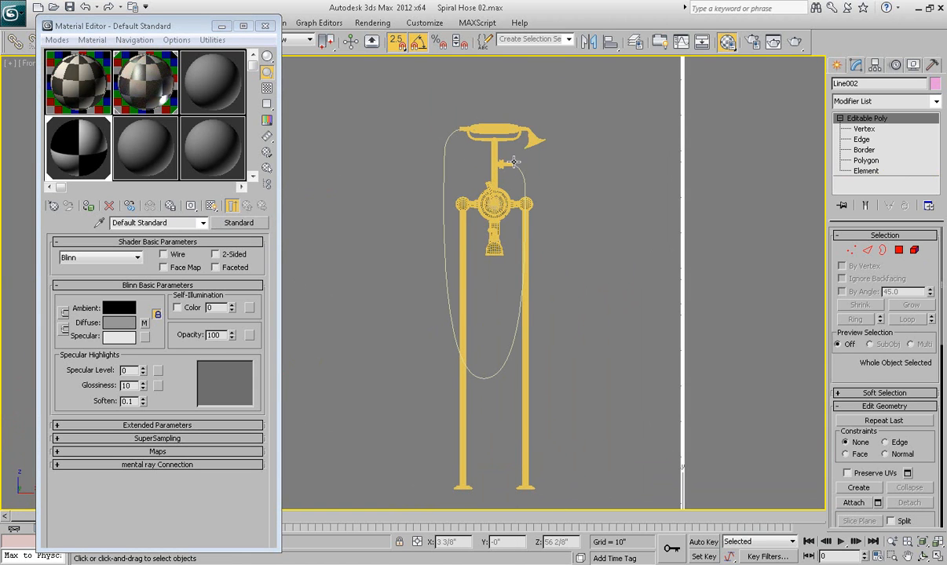
middle_drag(446, 142, 413, 135)
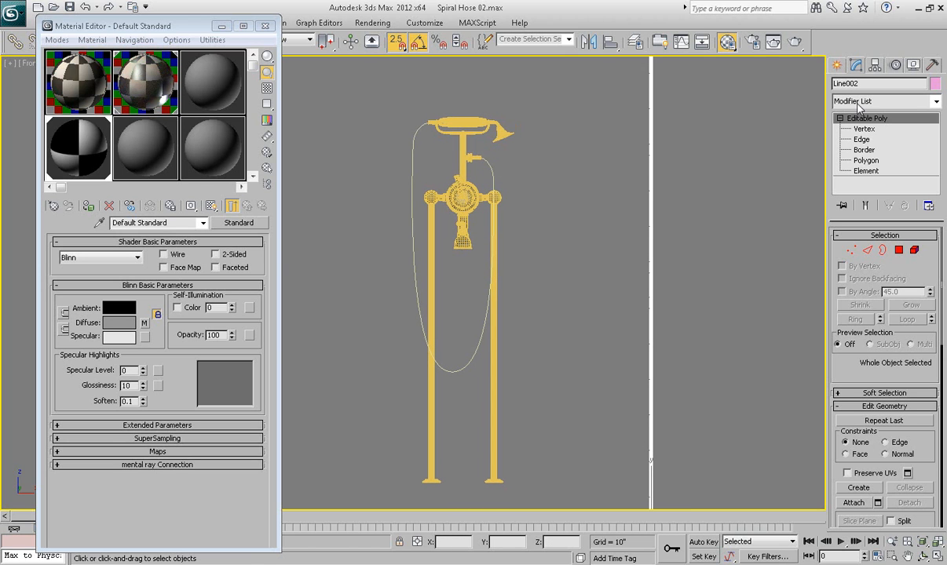
click(266, 26)
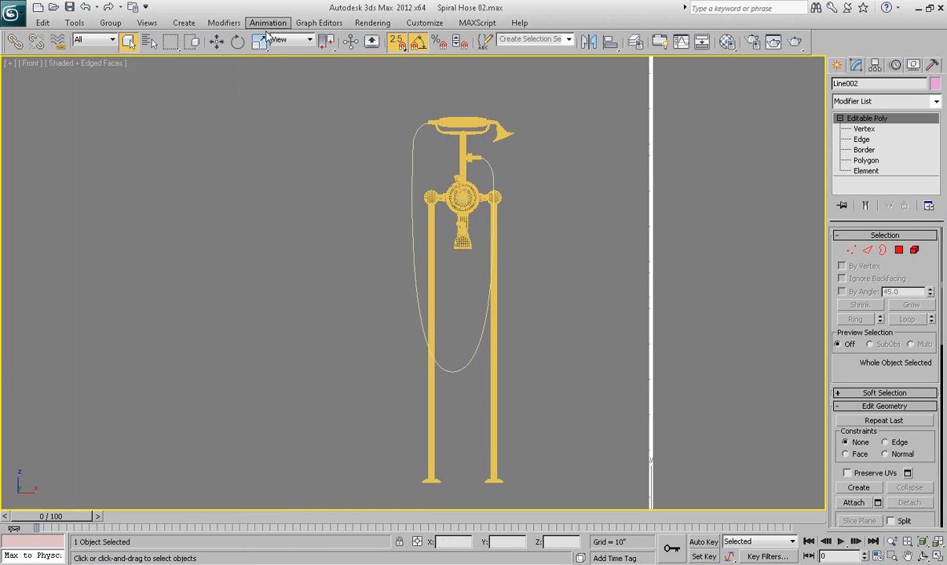
Apply the world-space PathDeform (WSM) modifier to the hose
click(903, 102)
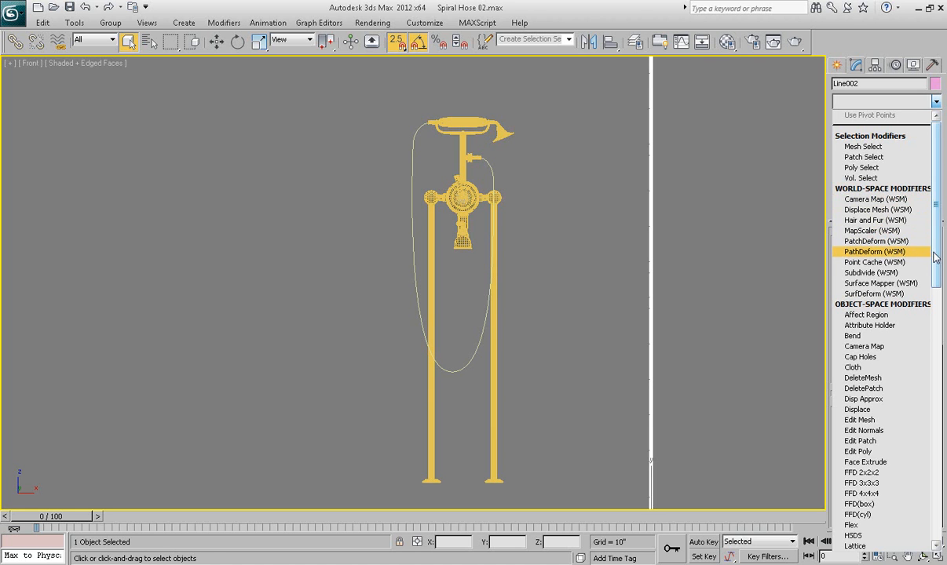
scroll(887, 259, down, 1)
drag(935, 267, 935, 406)
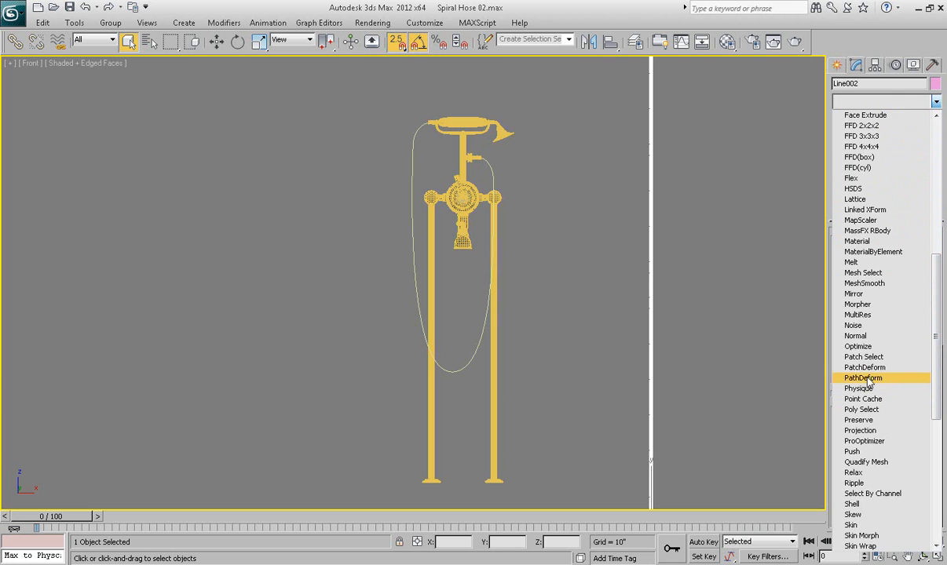
scroll(903, 369, up, 10)
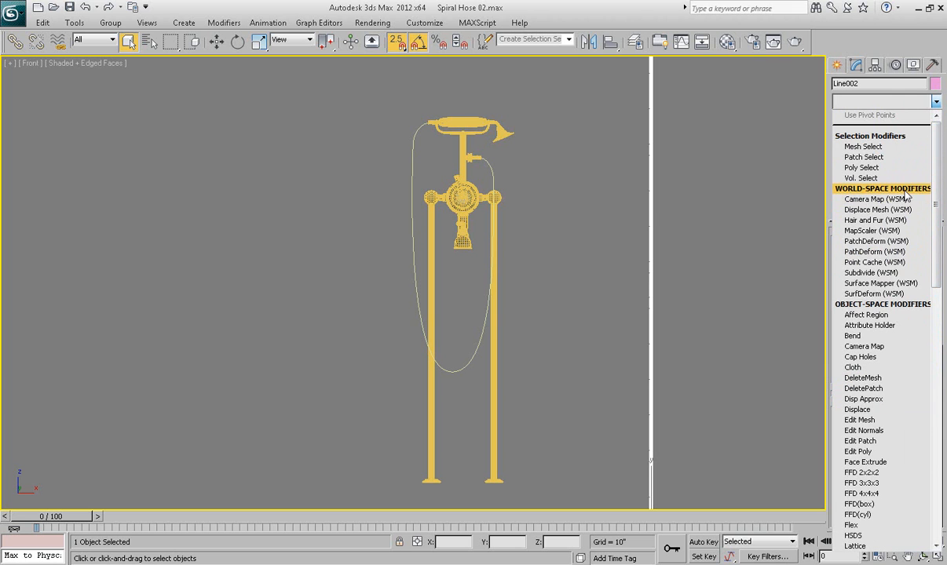
click(872, 252)
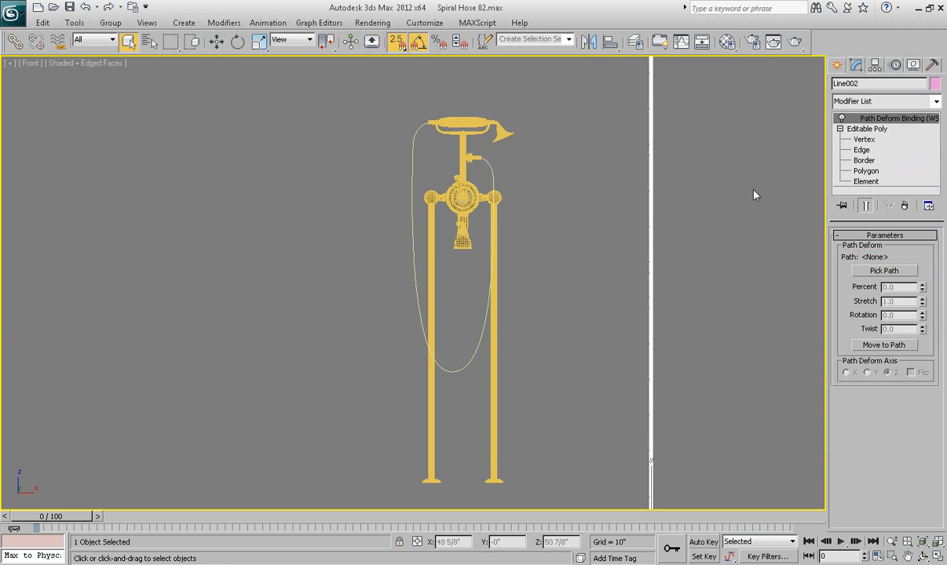
Assign the hose path line (Line001) as the deform path and inspect the hose in the Perspective view
click(883, 272)
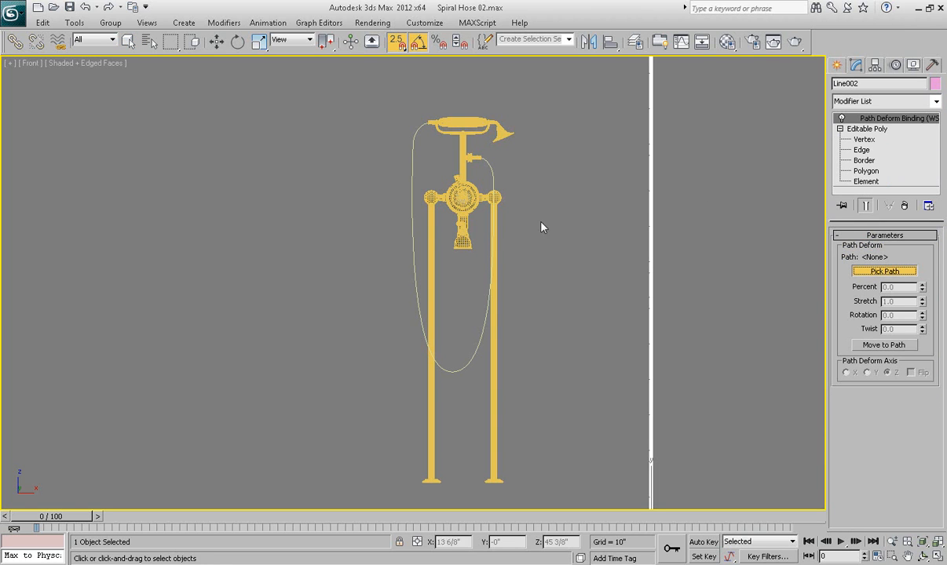
click(483, 320)
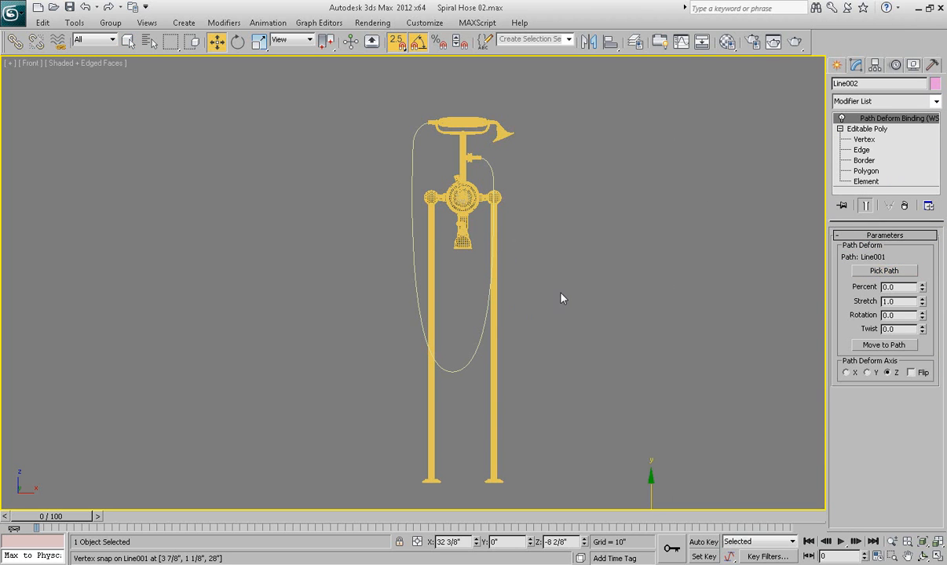
key(w)
scroll(528, 274, down, 4)
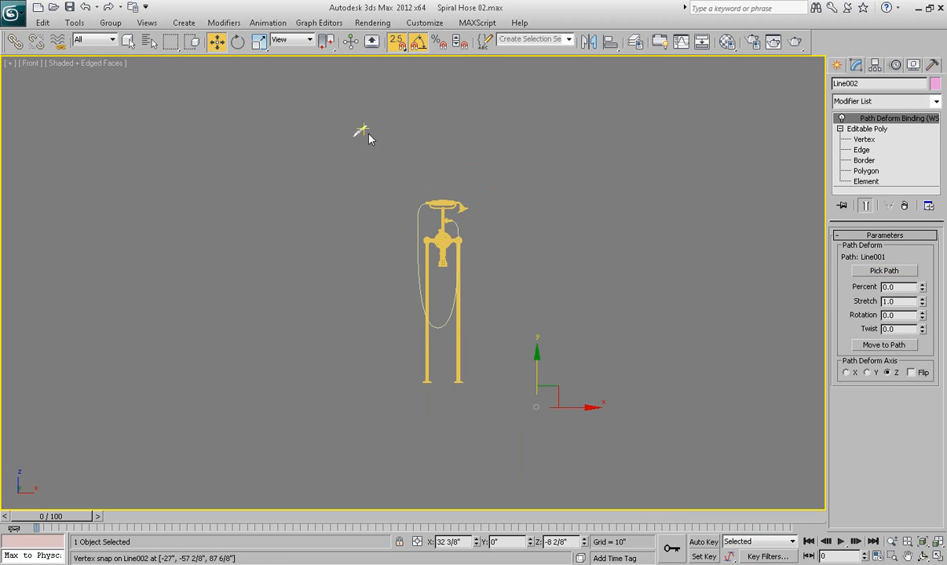
key(p)
scroll(471, 232, down, 2)
mouse_move(453, 235)
alt+middle_down()
mouse_move(484, 242)
mouse_move(470, 239)
alt+middle_up()
scroll(471, 239, up, 4)
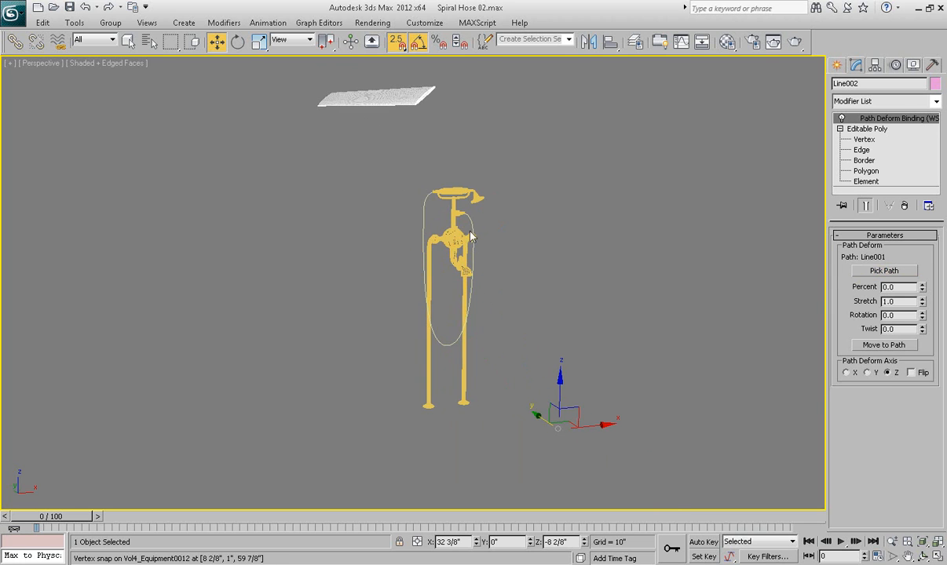
Move the deformed hose onto its path and check its placement at the faucet
click(882, 346)
mouse_move(598, 296)
alt+middle_down()
mouse_move(547, 295)
mouse_move(598, 299)
mouse_move(587, 304)
alt+middle_up()
scroll(590, 306, up, 2)
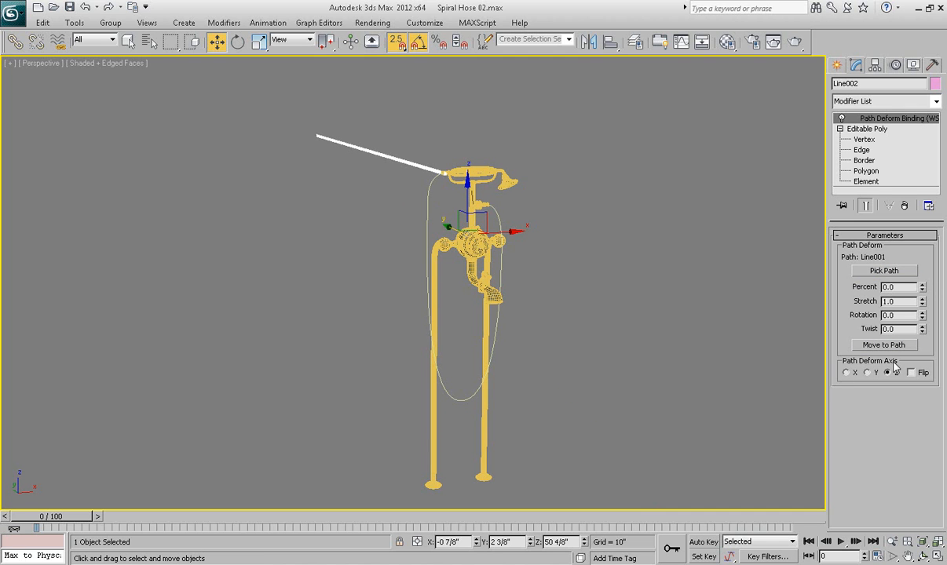
Set the hose's path deform axis to Y and turn off the edged-faces display in the Perspective view
click(848, 375)
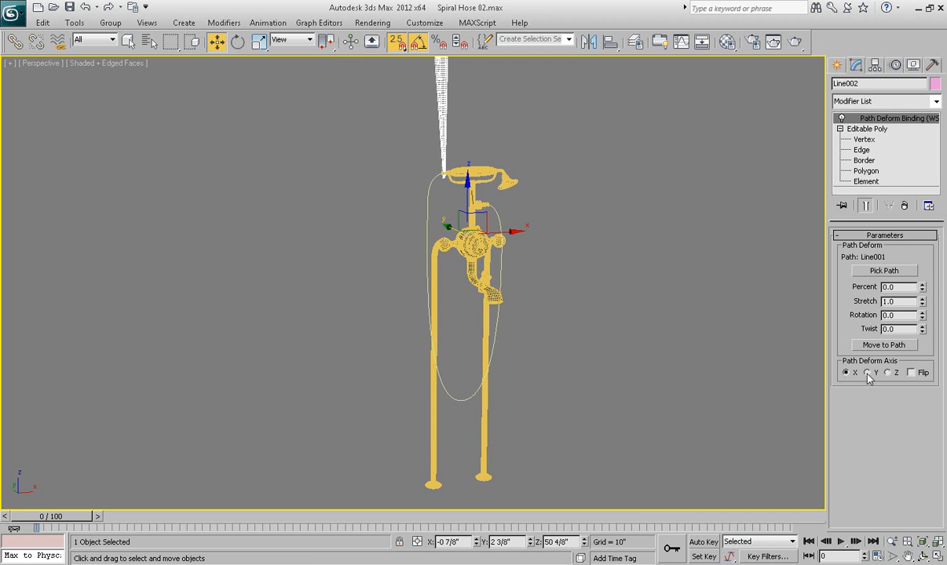
click(867, 374)
alt+middle_drag(659, 337, 628, 341)
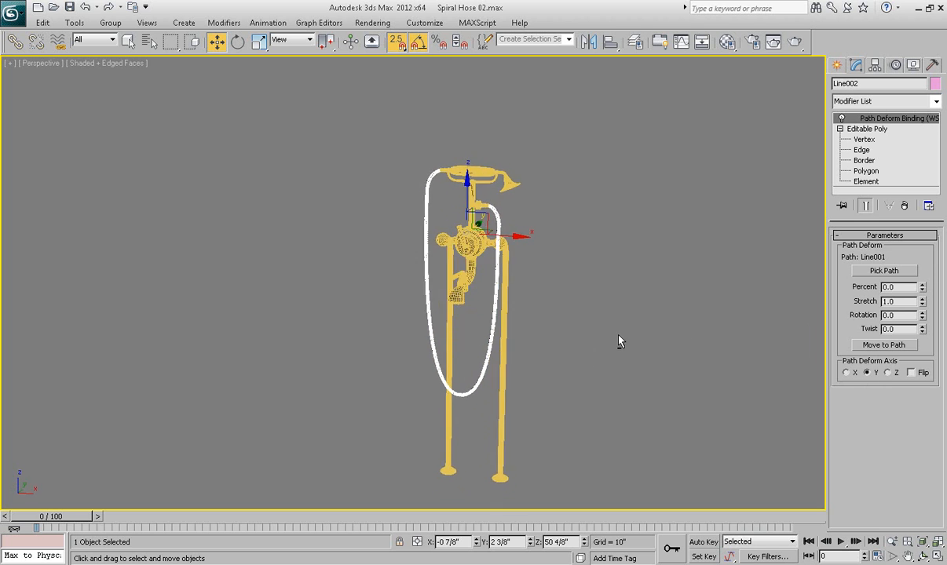
key(F4)
Examine the spacing of the hose's spiral rings along the path from the handset down to the lower loop
alt+middle_drag(571, 314, 535, 327)
scroll(555, 319, up, 4)
scroll(539, 325, up, 2)
middle_drag(579, 300, 536, 317)
scroll(537, 318, up, 3)
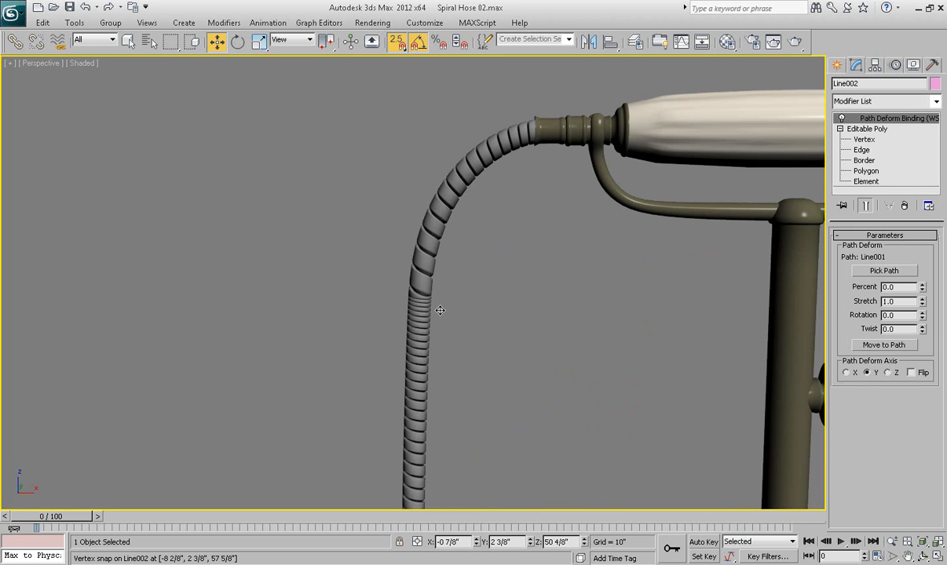
middle_drag(431, 311, 405, 299)
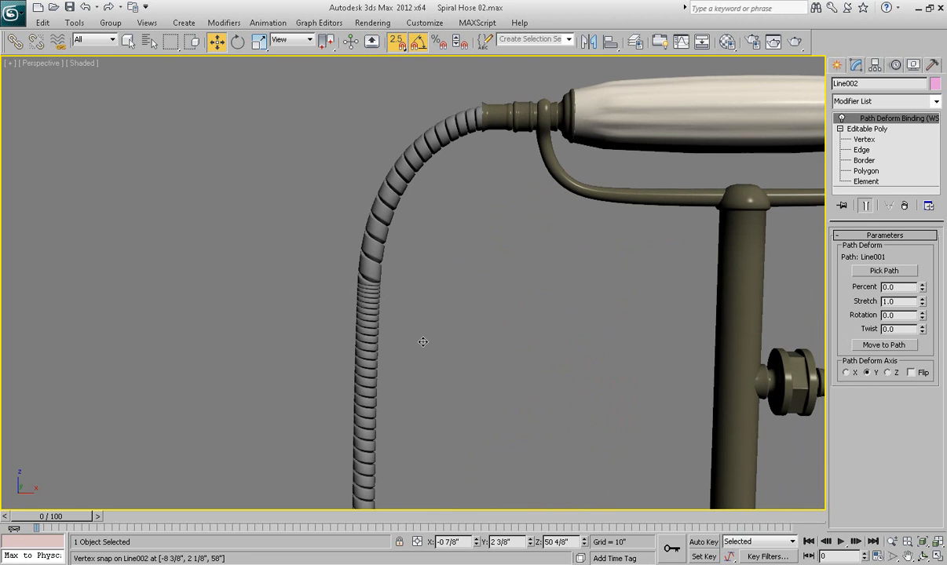
middle_drag(422, 340, 429, 291)
scroll(429, 291, up, 3)
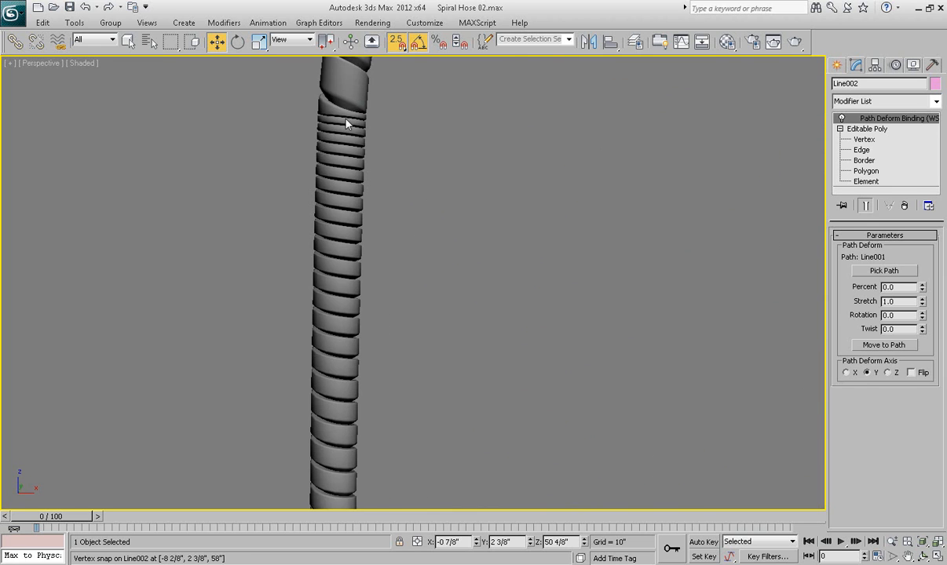
scroll(393, 130, down, 6)
middle_drag(525, 368, 508, 214)
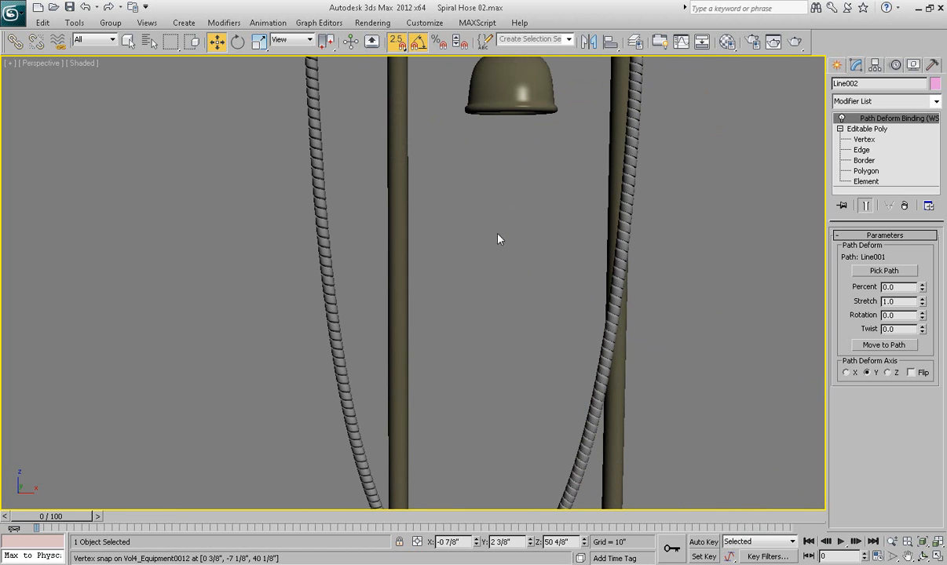
middle_drag(512, 359, 478, 253)
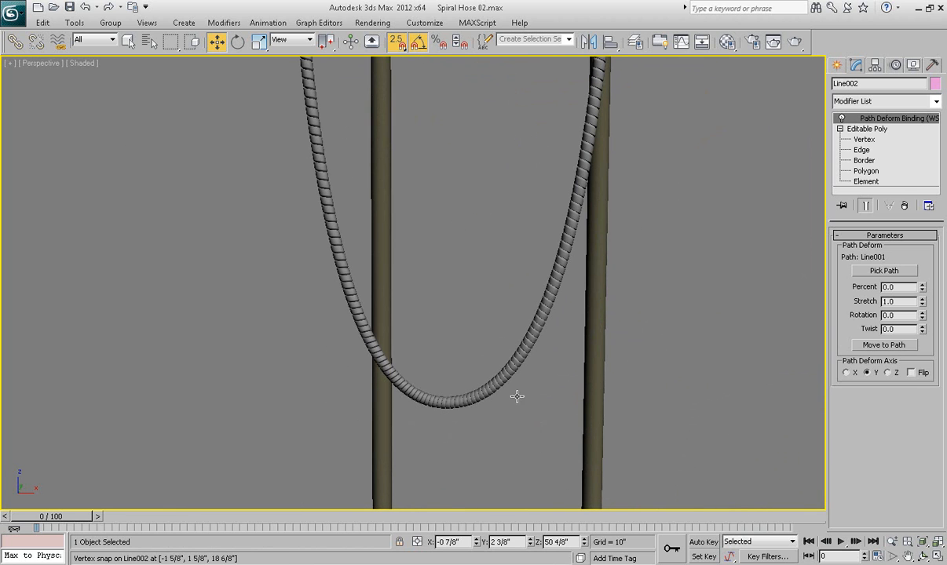
Review the whole hose on the faucet and examine how its end enters the connector on the column
middle_drag(644, 142, 626, 321)
scroll(642, 256, down, 3)
alt+middle_drag(629, 285, 595, 282)
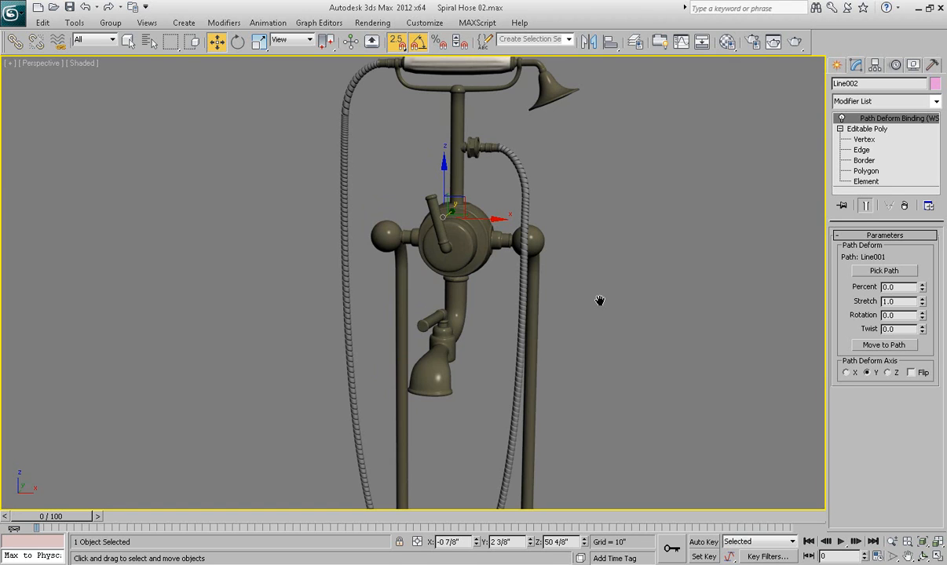
scroll(599, 306, down, 2)
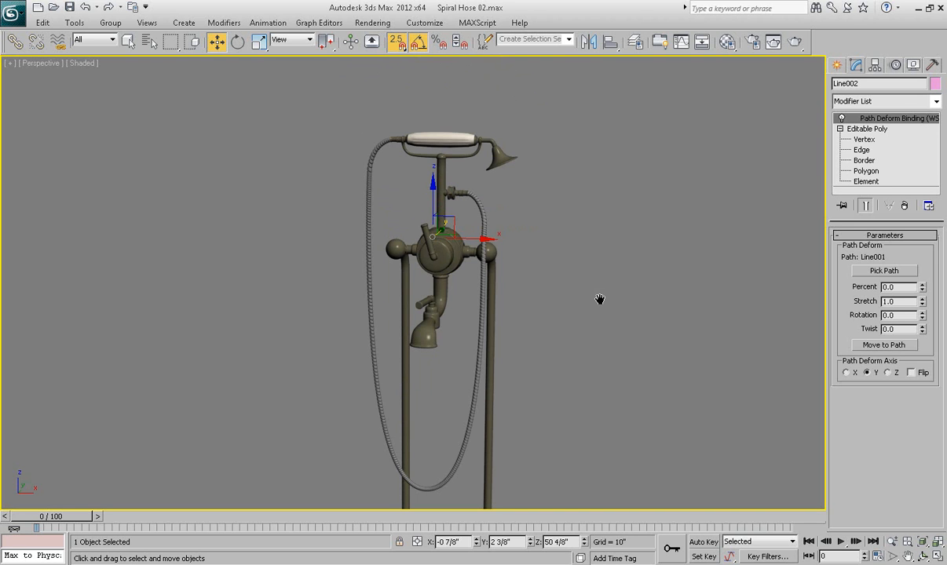
scroll(591, 275, up, 4)
scroll(453, 186, down, 2)
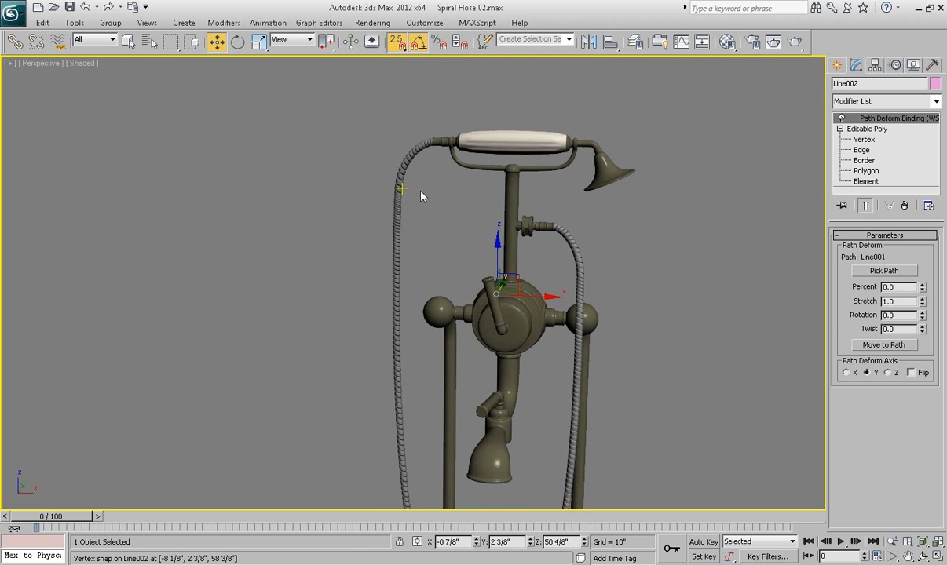
middle_drag(515, 236, 482, 217)
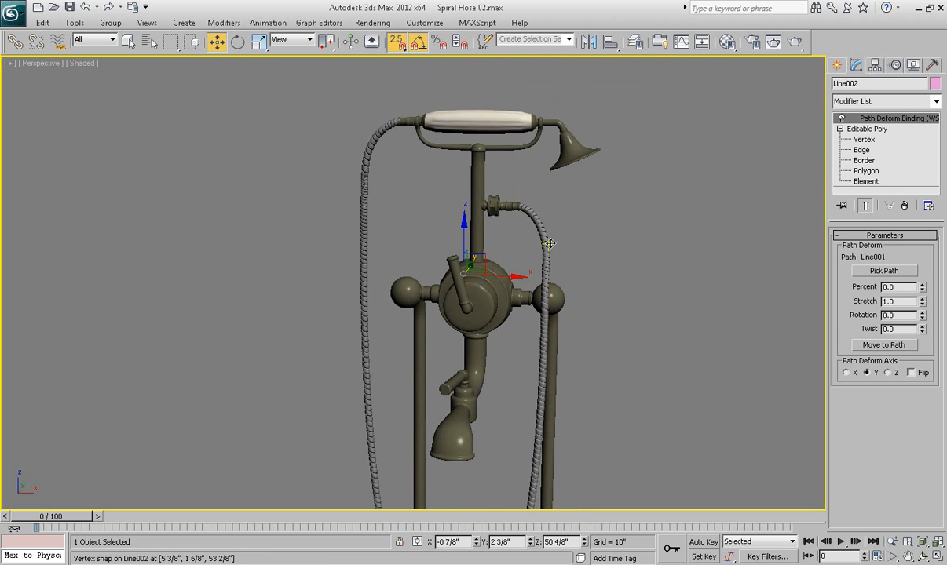
key(q)
alt+middle_drag(547, 265, 498, 325)
scroll(518, 267, up, 4)
scroll(498, 324, up, 3)
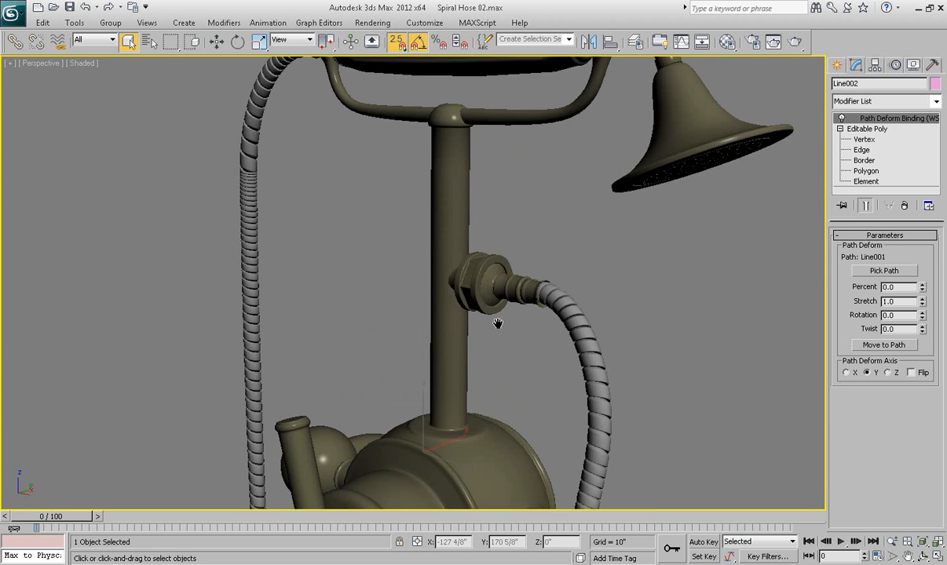
middle_drag(516, 290, 538, 317)
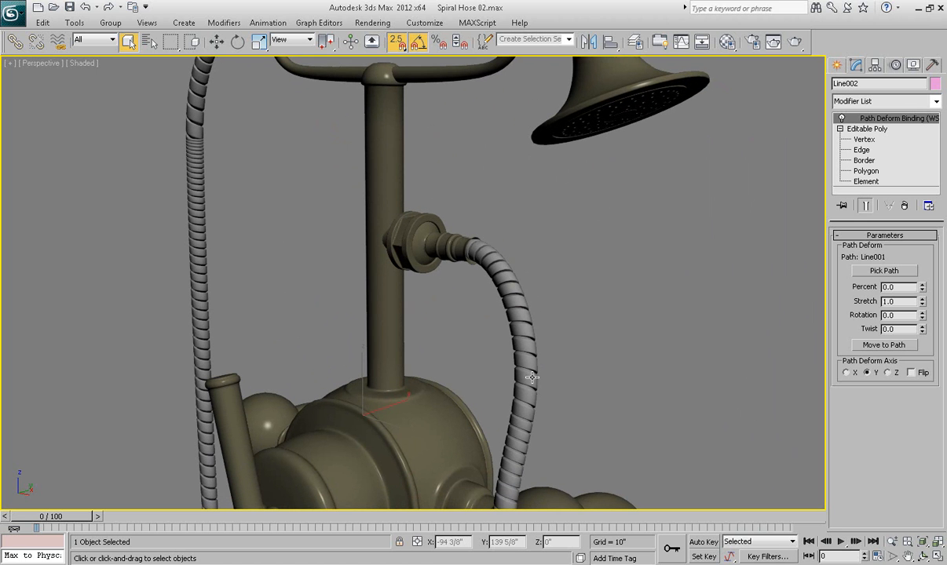
alt+middle_drag(547, 370, 503, 326)
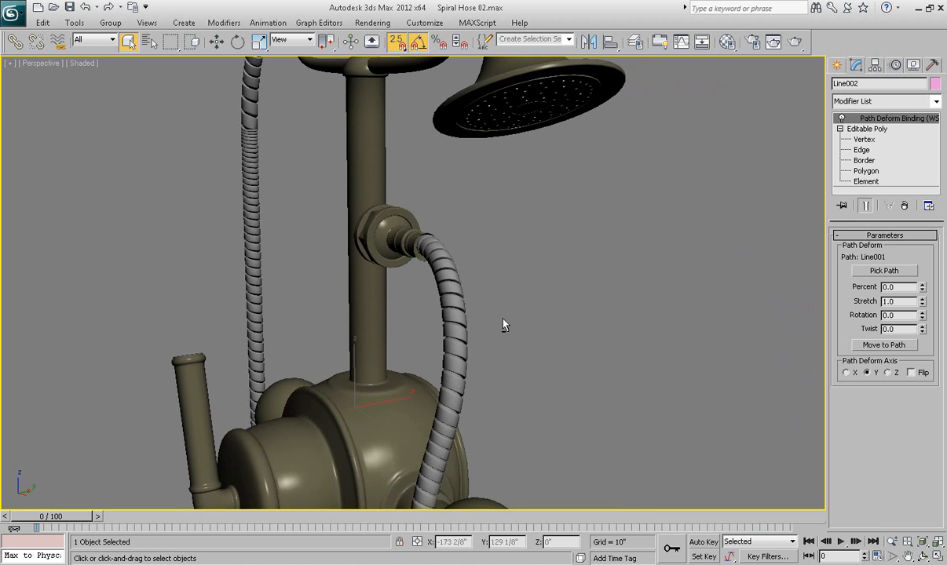
scroll(503, 326, up, 3)
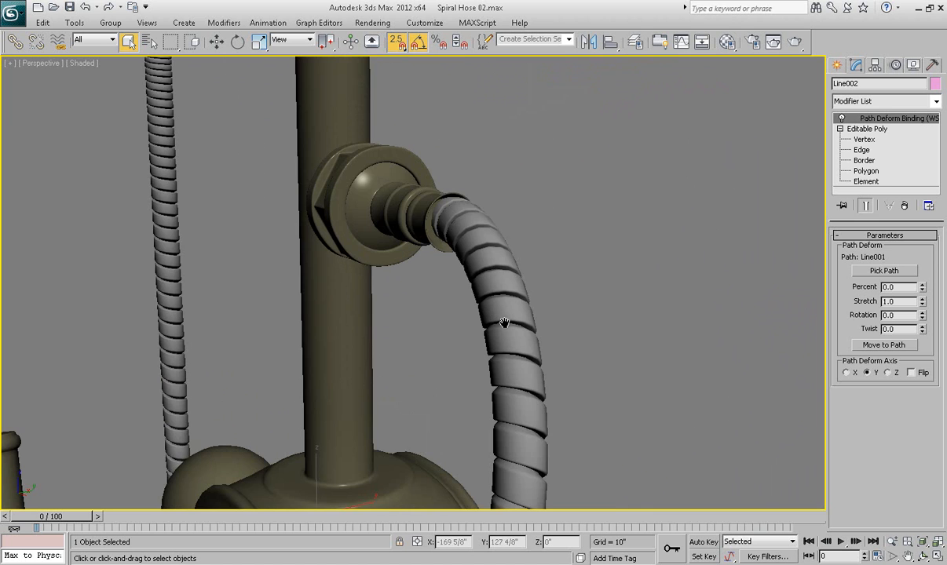
Move the hose path's end vertex at the column connector to about Y 2 2/8" and Z 55 6/8", centring the hose in the collar
key(F3)
click(485, 257)
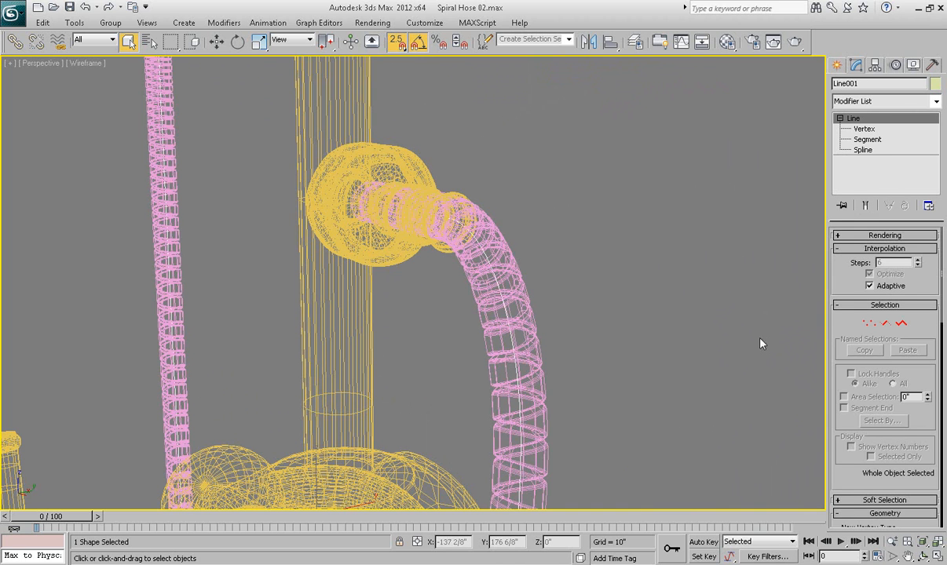
alt+middle_drag(733, 343, 626, 346)
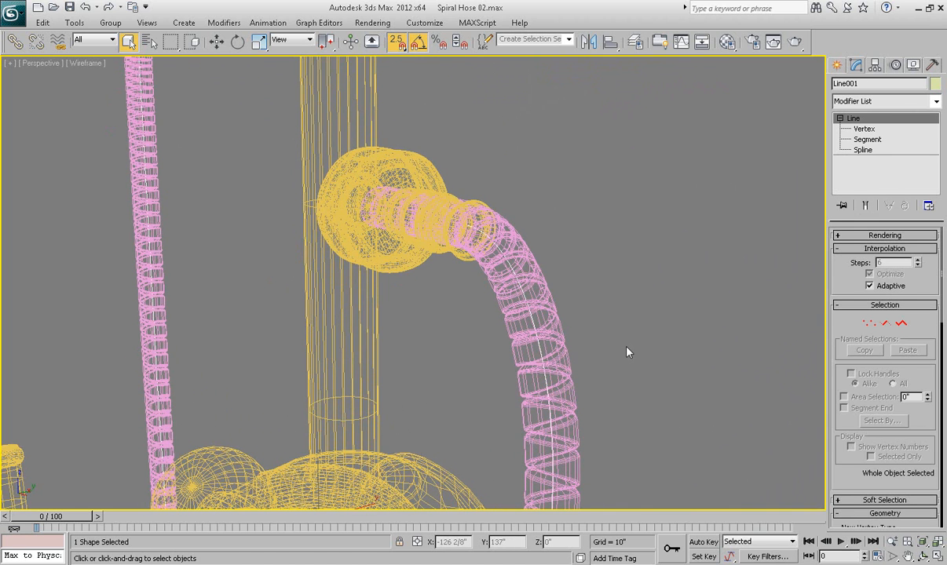
click(868, 327)
key(F3)
mouse_move(545, 165)
mouse_down()
mouse_move(481, 207)
mouse_move(510, 265)
mouse_up()
alt+middle_drag(511, 265, 509, 291)
key(w)
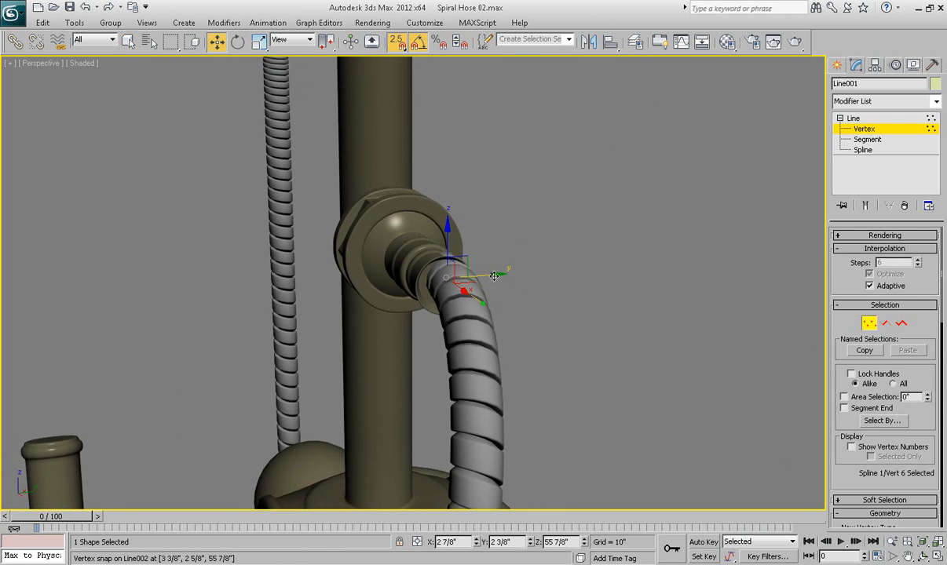
scroll(488, 274, up, 5)
drag(582, 205, 517, 209)
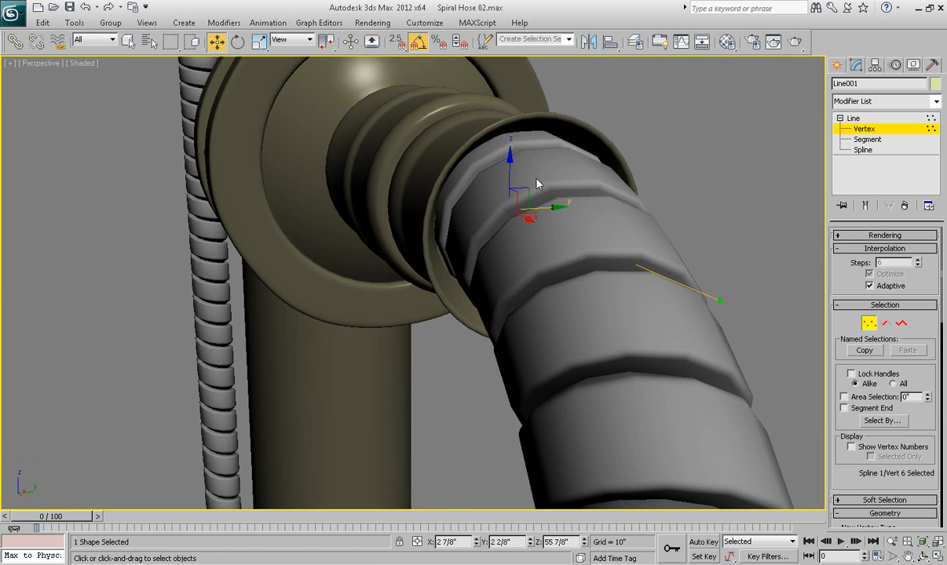
drag(509, 171, 509, 180)
alt+middle_drag(507, 239, 540, 133)
alt+middle_drag(591, 227, 617, 228)
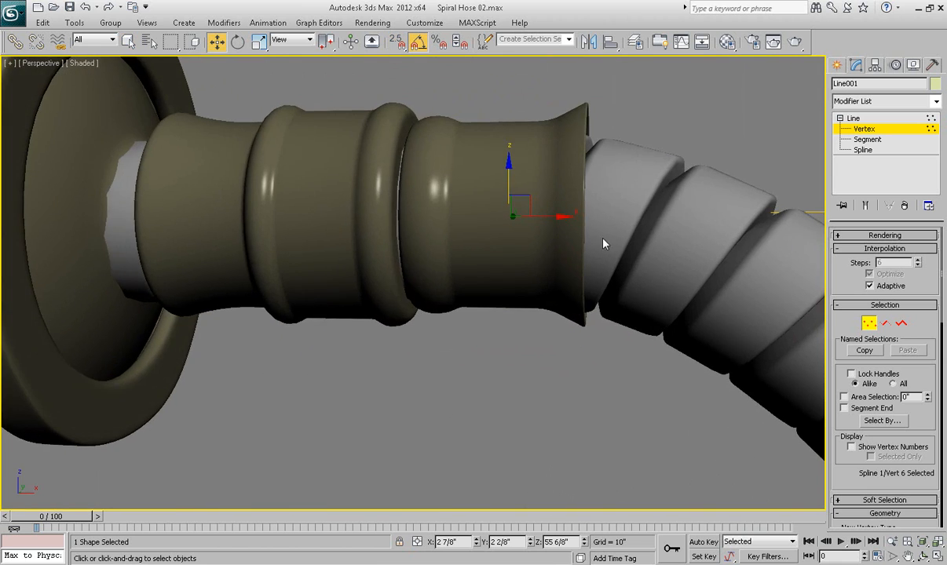
In the Front view, move the path's end vertex along X to about 3 1/8", at the mouth of the column connector's collar
key(shift+z)
key(shift+z)
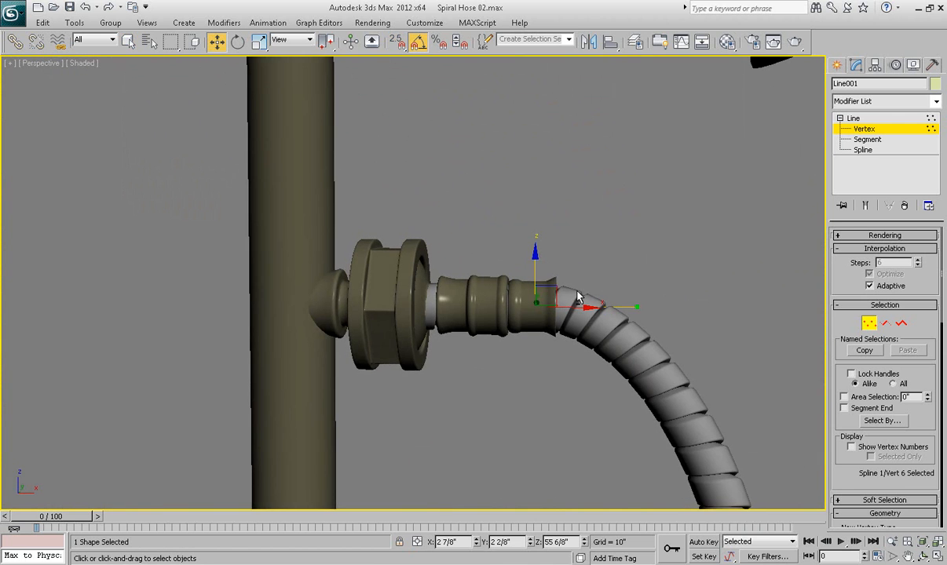
key(f)
key(z)
scroll(572, 291, up, 5)
middle_drag(563, 302, 575, 286)
scroll(545, 276, up, 7)
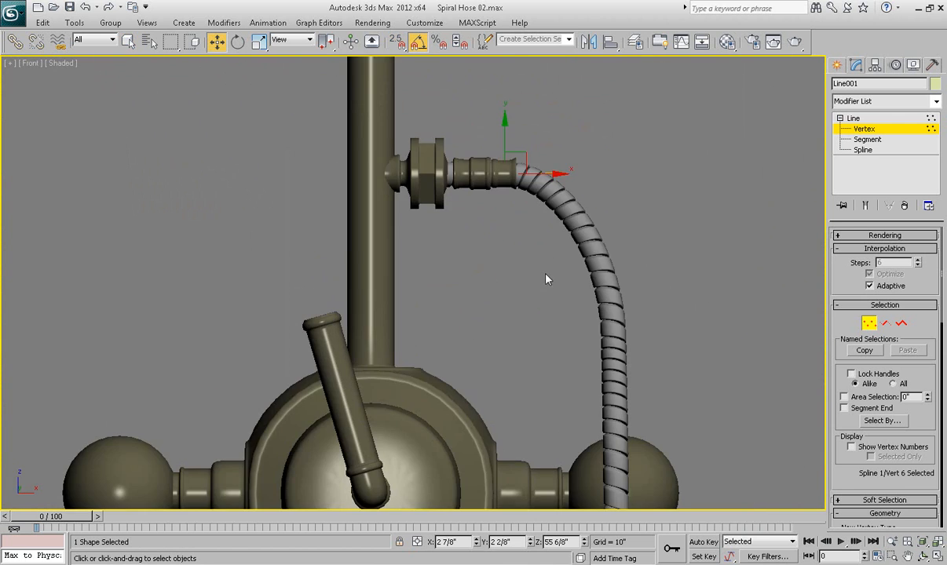
middle_drag(572, 240, 528, 325)
scroll(528, 324, up, 4)
middle_drag(587, 295, 534, 339)
key(F3)
key(F3)
drag(549, 272, 577, 271)
key(F3)
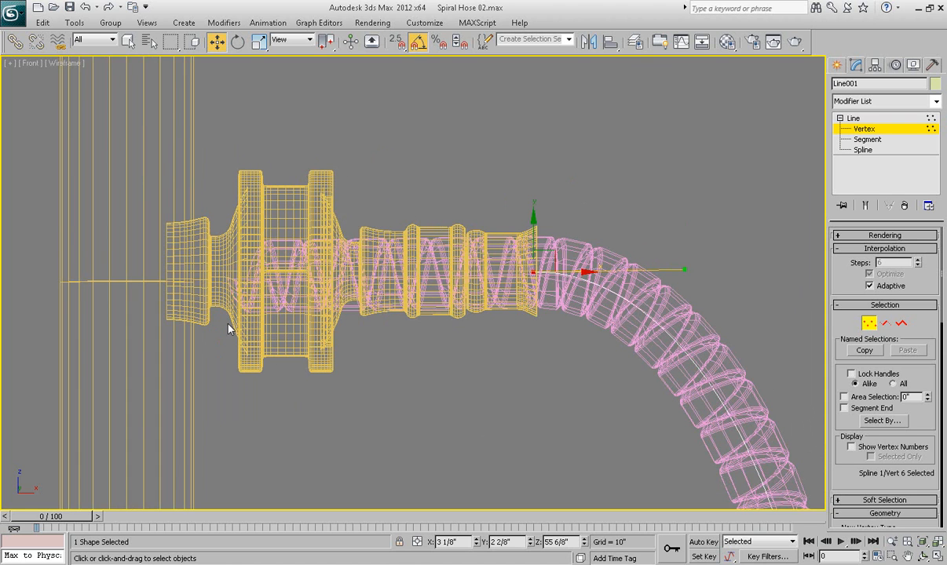
key(F3)
Move the path's first vertex to about X -5 5/8", Y 2 2/8", Z 61 7/8" so the hose sits centred in the handset connector
scroll(424, 362, down, 4)
click(859, 129)
scroll(391, 253, down, 2)
middle_drag(399, 250, 498, 277)
middle_drag(313, 223, 456, 369)
scroll(431, 307, up, 3)
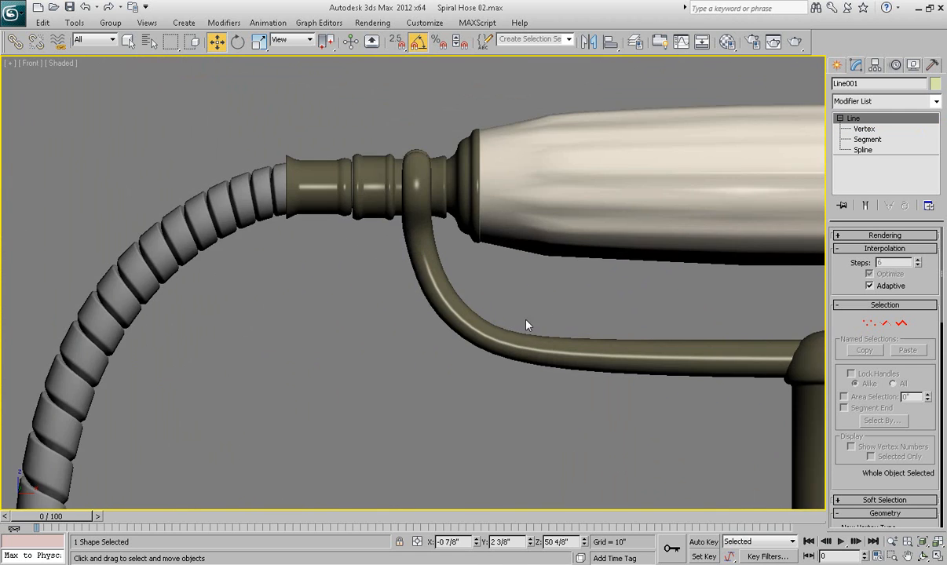
key(F3)
key(1)
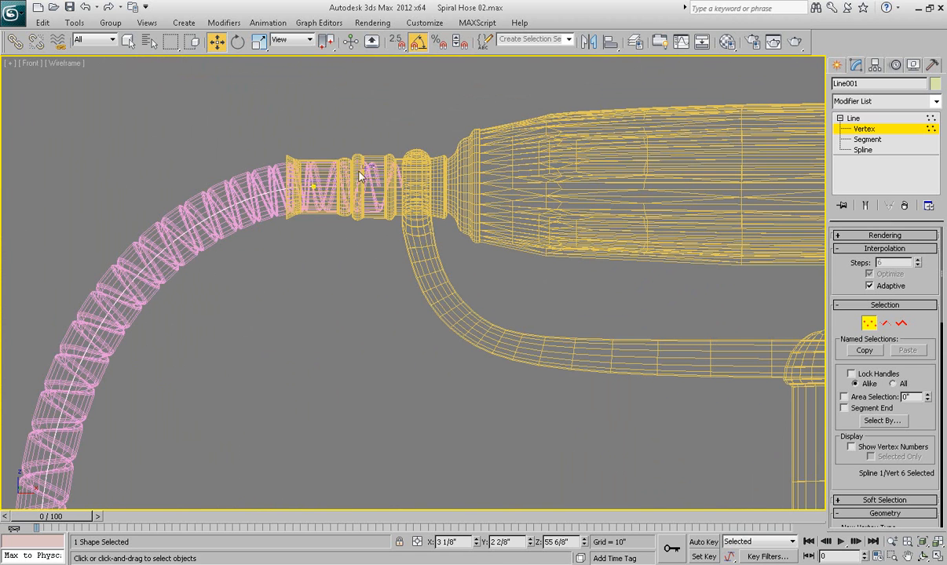
key(p)
key(z)
scroll(350, 243, down, 1)
key(F3)
mouse_move(350, 243)
alt+middle_down()
mouse_move(480, 296)
mouse_move(425, 265)
mouse_move(469, 267)
mouse_move(358, 228)
mouse_move(404, 250)
alt+middle_up()
scroll(451, 279, down, 5)
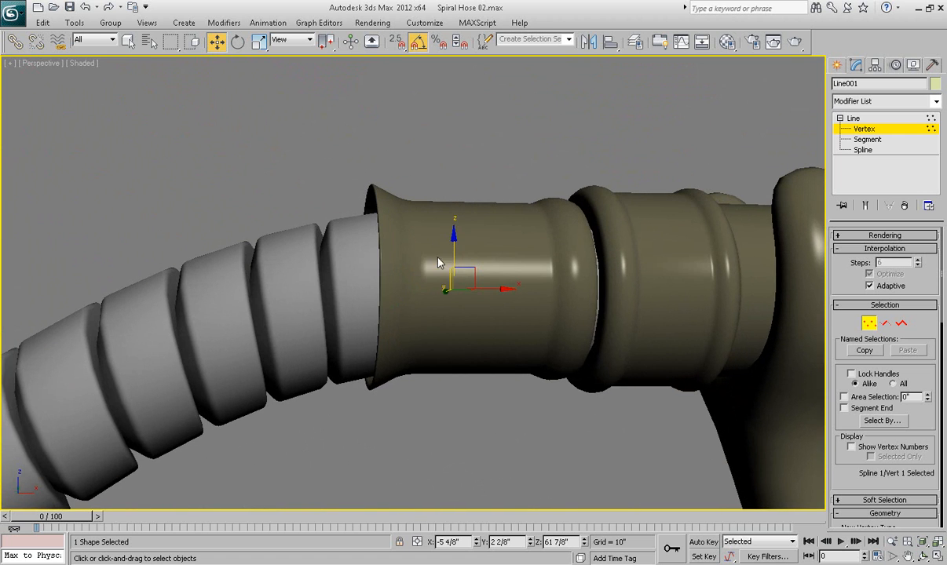
drag(455, 247, 436, 242)
alt+middle_drag(393, 306, 503, 333)
scroll(502, 329, down, 5)
alt+middle_drag(532, 258, 493, 316)
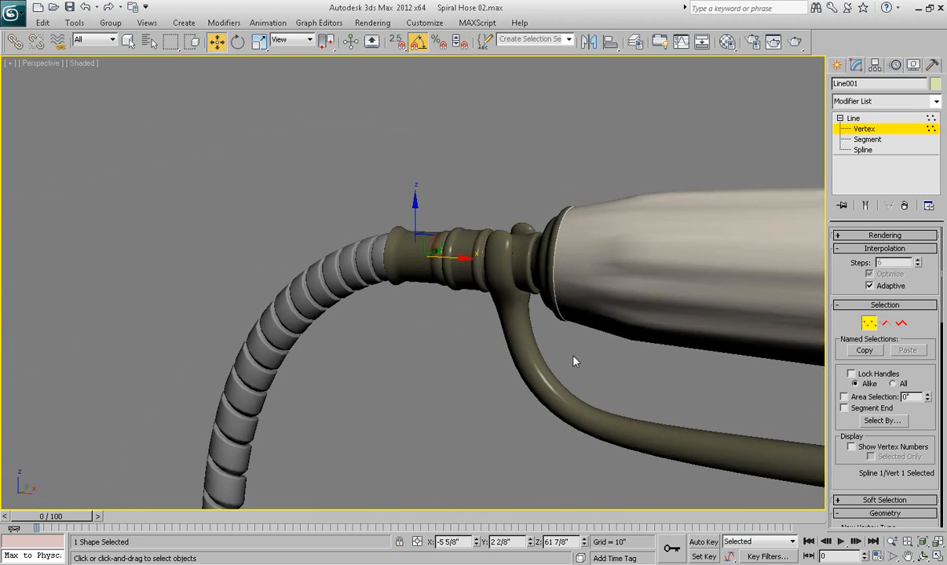
Move the path vertex beside the ball joint to about X 5 2/8", Y 0 6/8", Z 48 2/8" to adjust the hose's clearance
scroll(493, 316, down, 5)
middle_drag(468, 285, 436, 225)
middle_drag(570, 333, 452, 72)
scroll(503, 207, up, 4)
alt+middle_drag(609, 293, 568, 292)
middle_drag(450, 359, 448, 314)
middle_drag(363, 314, 423, 316)
scroll(434, 316, down, 3)
key(F3)
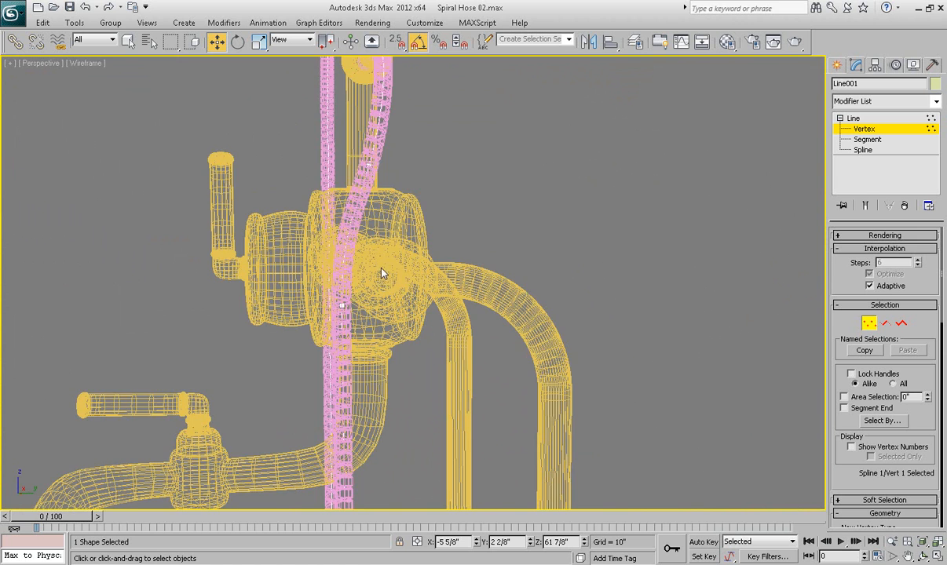
drag(326, 318, 325, 320)
key(F3)
middle_drag(364, 309, 376, 321)
scroll(376, 322, up, 3)
drag(333, 346, 341, 346)
alt+middle_drag(363, 338, 416, 292)
scroll(367, 295, down, 5)
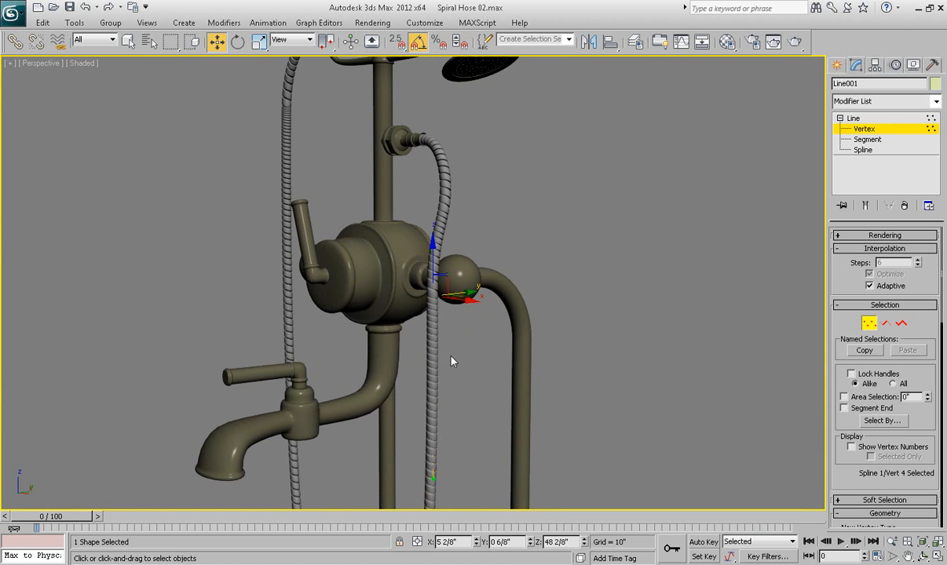
Finish editing the path's vertices and hide the deformed spiral hose
scroll(442, 354, down, 2)
alt+middle_drag(428, 346, 468, 345)
middle_drag(420, 271, 444, 291)
scroll(443, 292, up, 4)
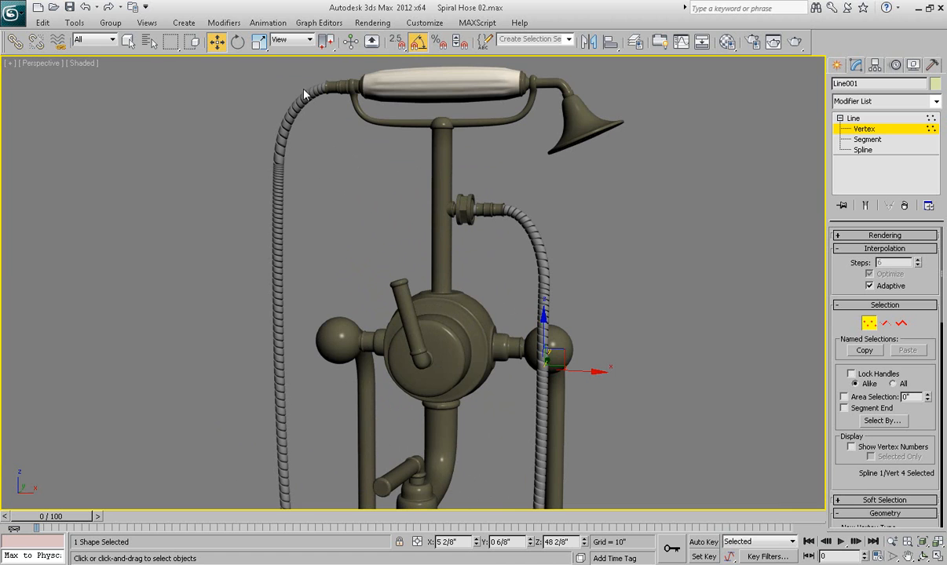
click(863, 131)
middle_drag(646, 263, 632, 245)
key(q)
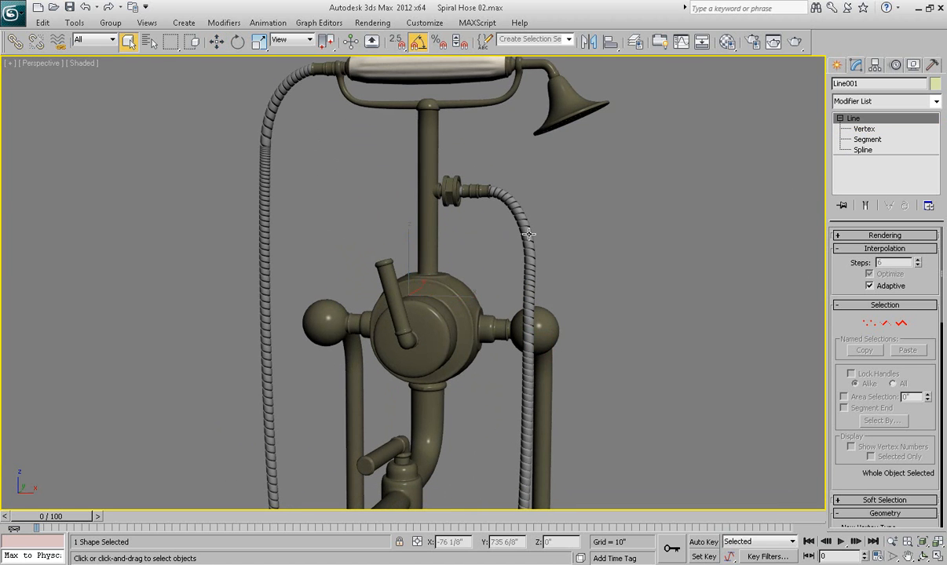
click(529, 234)
right_click(527, 231)
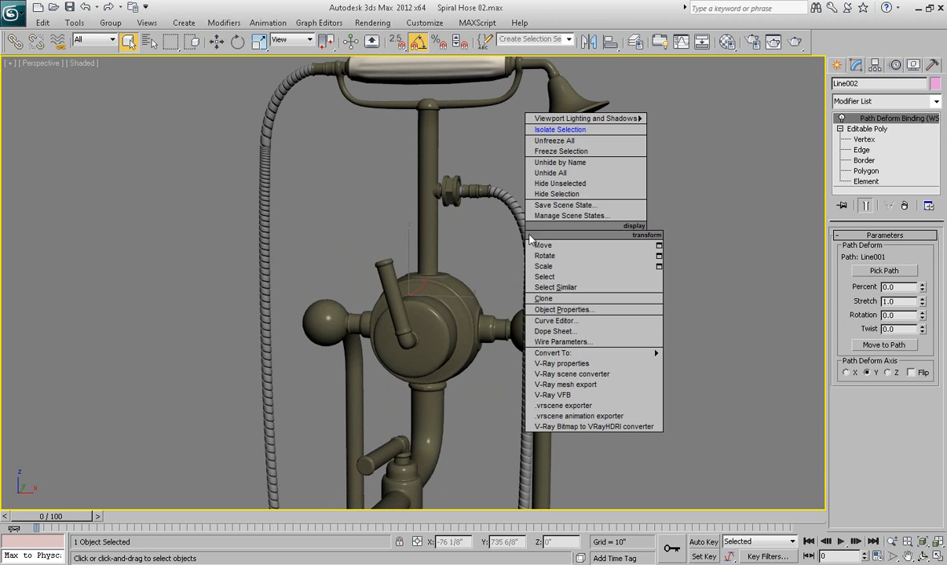
click(554, 195)
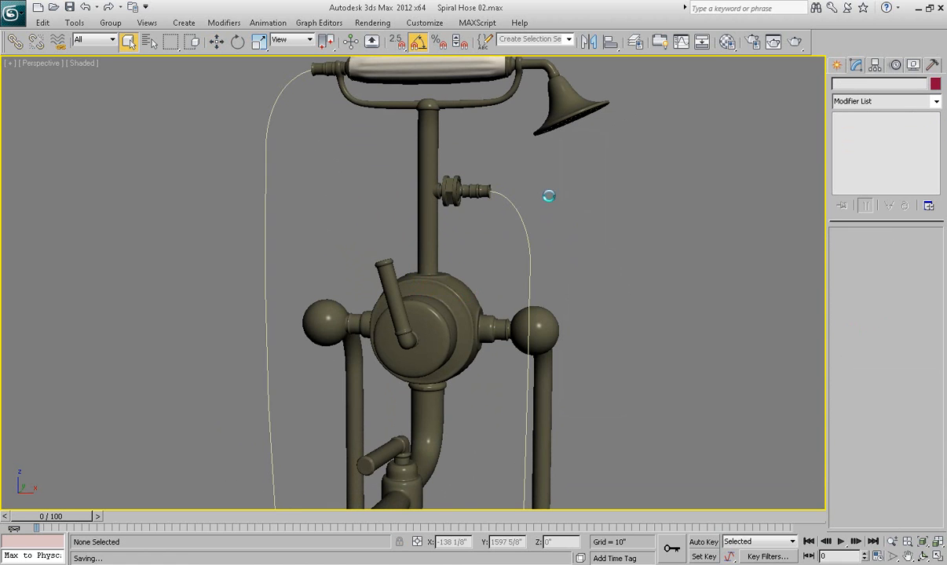
Select the hose path spline and turn on Vertex Ticks in its object properties
click(527, 249)
scroll(536, 251, down, 2)
key(F4)
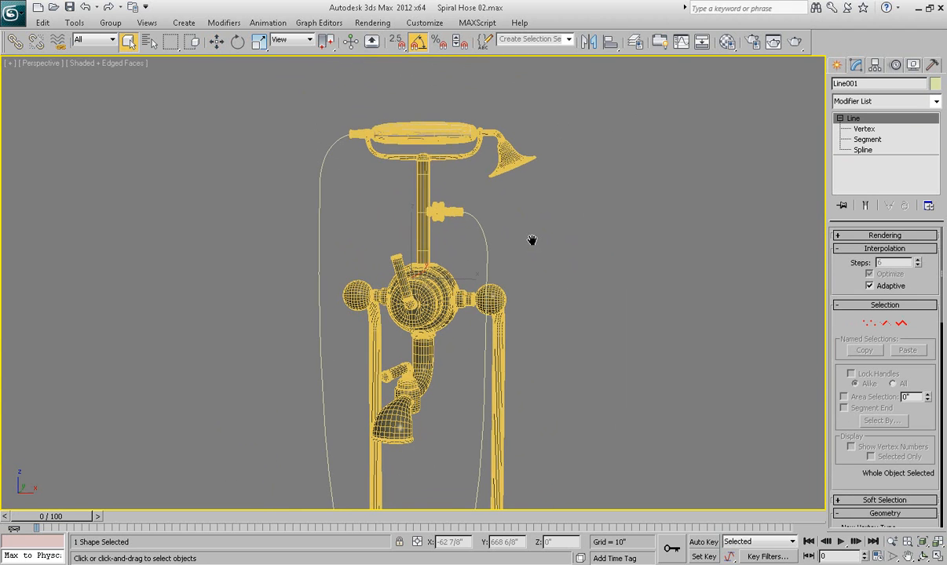
middle_drag(530, 244, 534, 225)
key(F4)
key(F3)
right_click(487, 223)
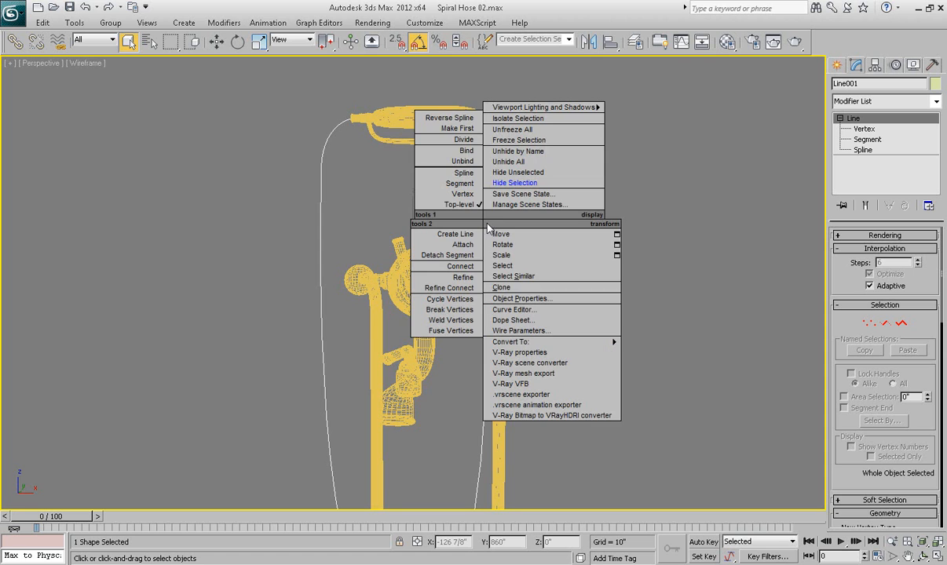
click(515, 300)
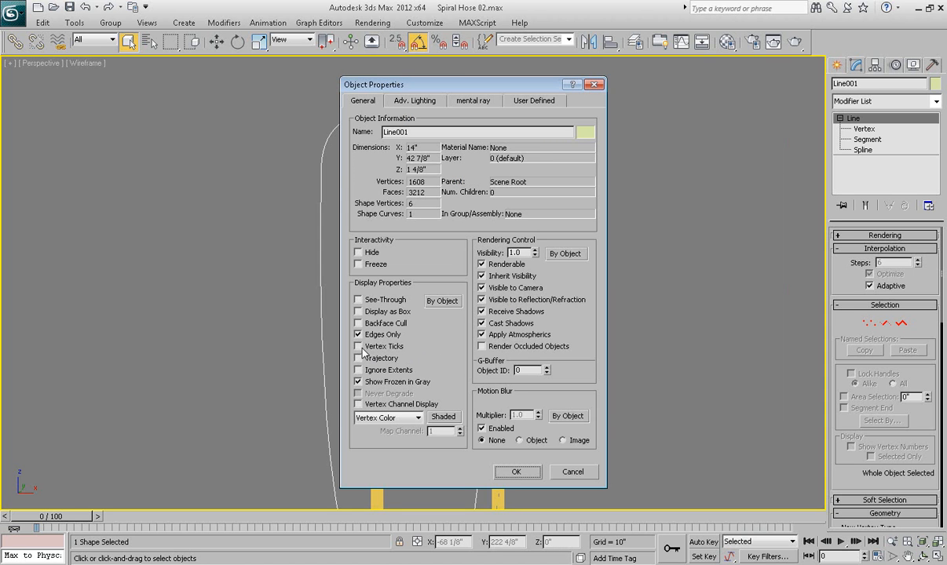
click(503, 475)
Examine how the vertices are distributed along the hose path in wireframe and shaded display
middle_drag(535, 358, 537, 296)
scroll(440, 318, down, 2)
mouse_move(438, 313)
alt+middle_down()
mouse_move(477, 311)
mouse_move(436, 314)
alt+middle_up()
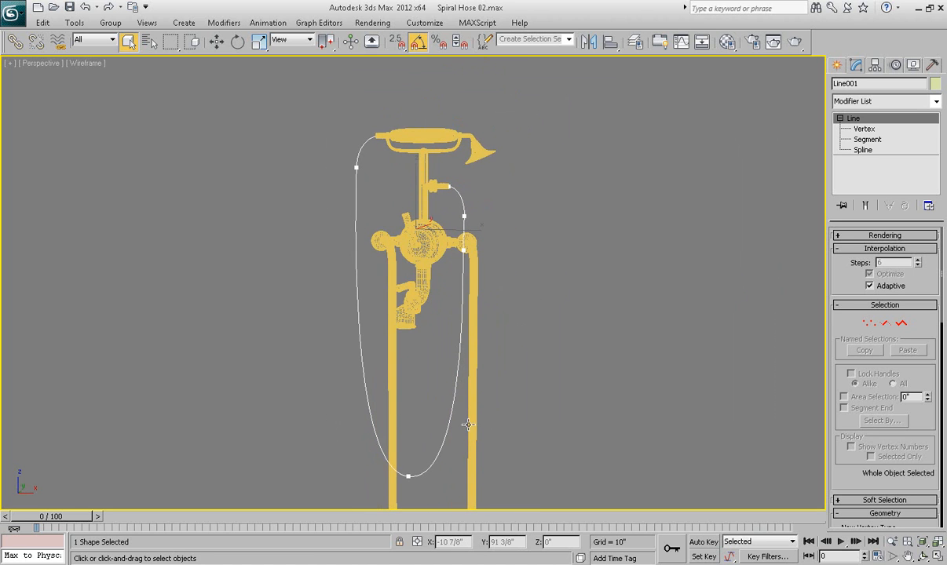
click(500, 339)
scroll(500, 275, up, 2)
middle_drag(500, 272, 507, 298)
key(F3)
scroll(536, 323, down, 4)
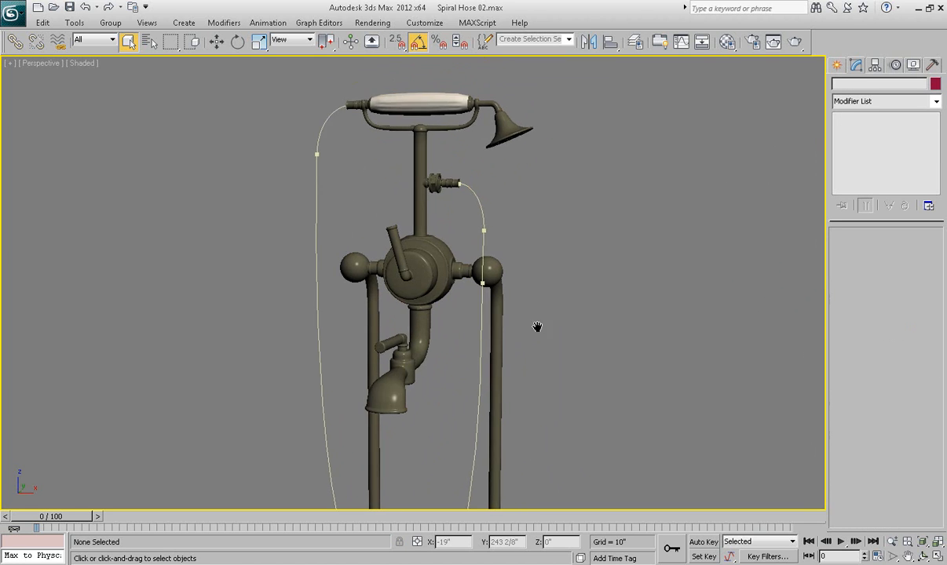
middle_drag(538, 330, 532, 280)
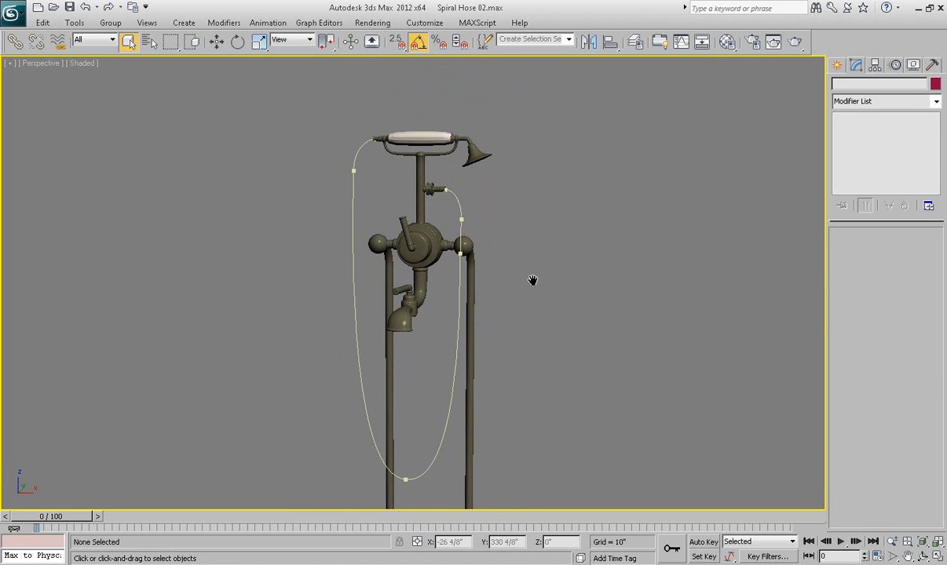
Add a Normalize Spline modifier to the hose path and set its segment length to 1.0
click(461, 206)
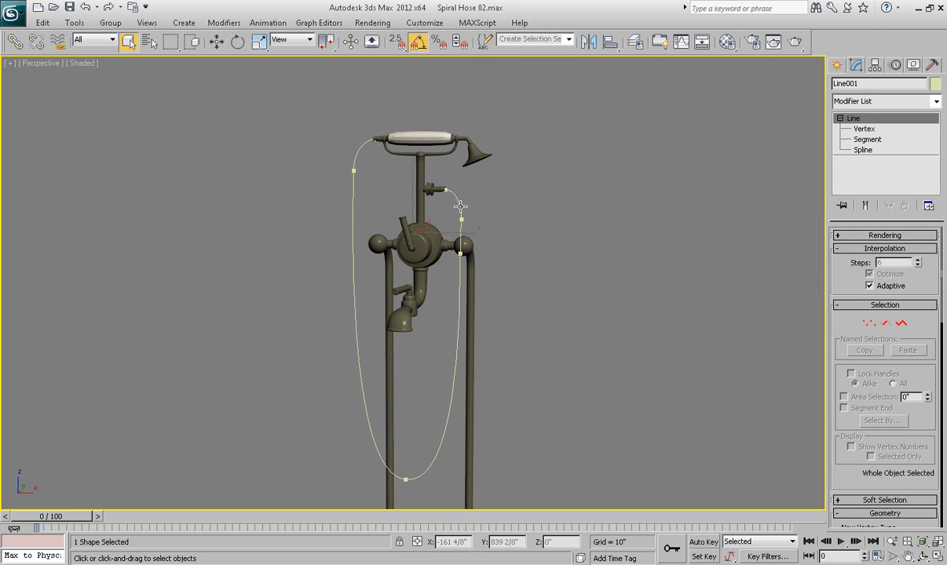
click(874, 103)
key(n)
key(n)
key(n)
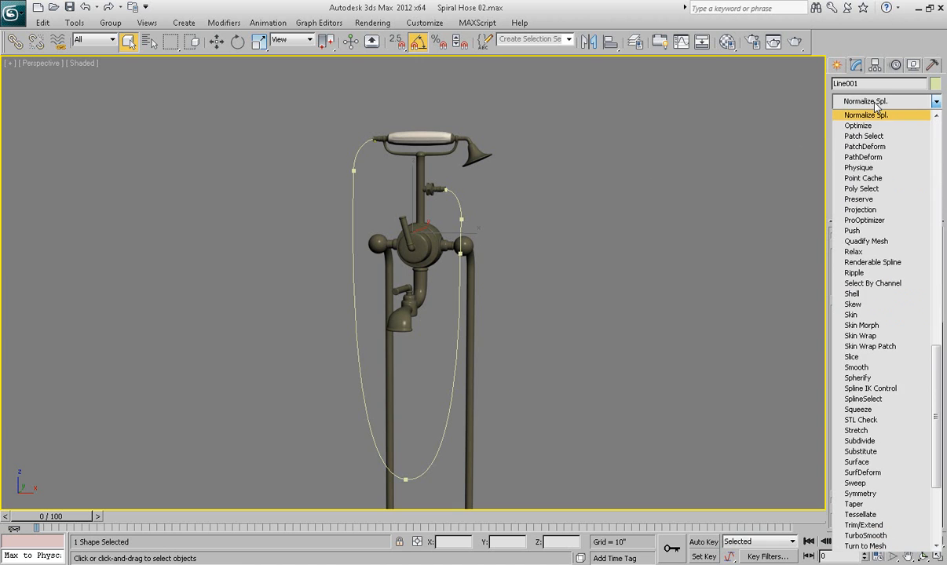
key(Return)
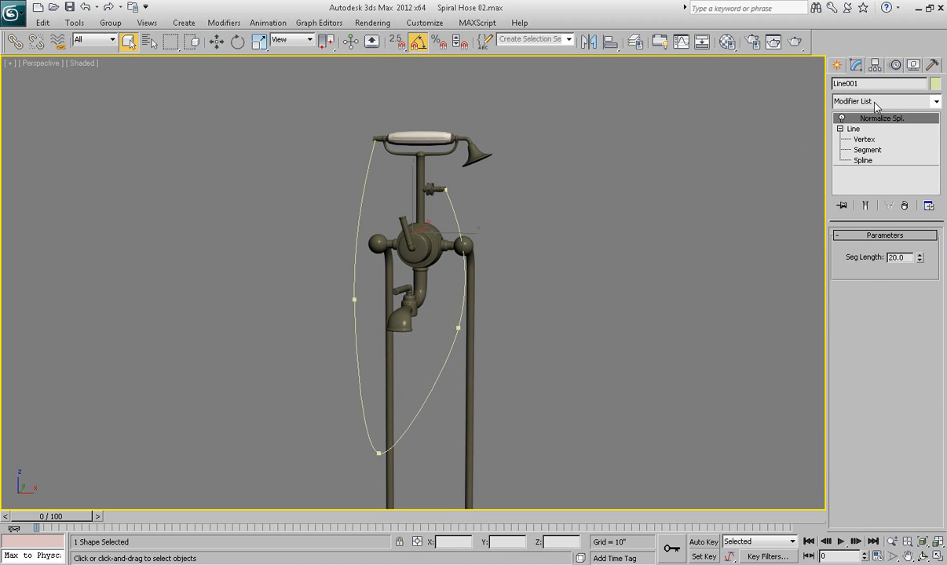
alt+middle_drag(475, 193, 497, 197)
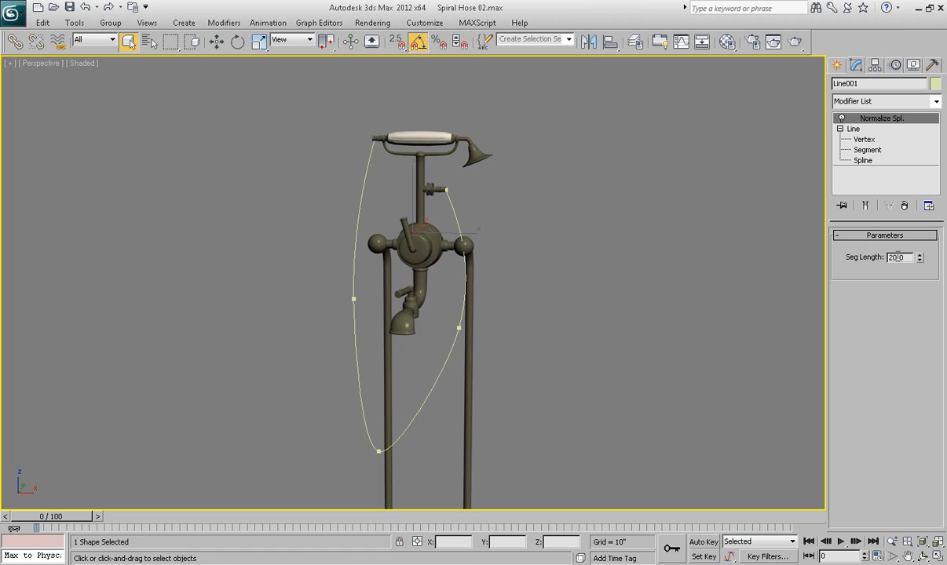
drag(920, 264, 909, 360)
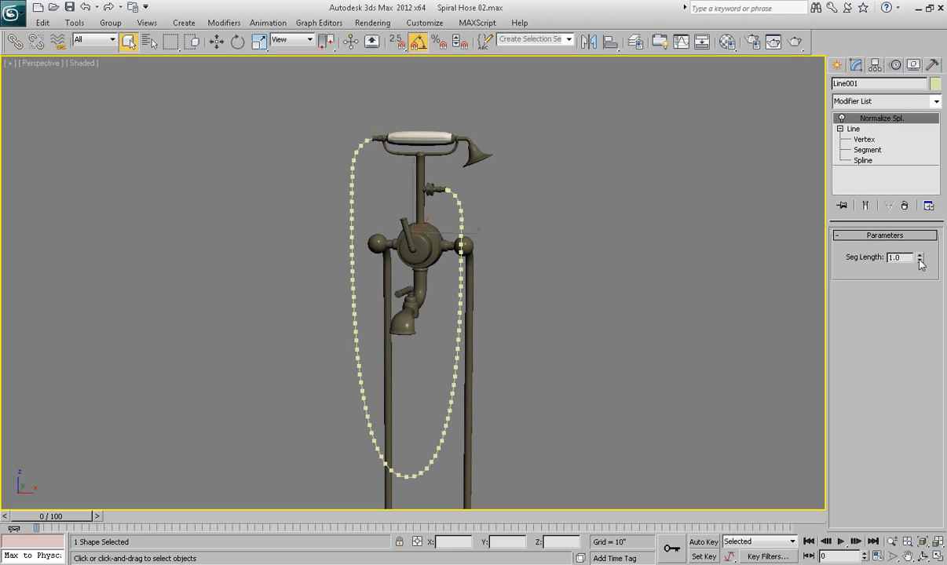
Convert the normalized hose path to an Editable Spline
middle_drag(581, 270, 585, 290)
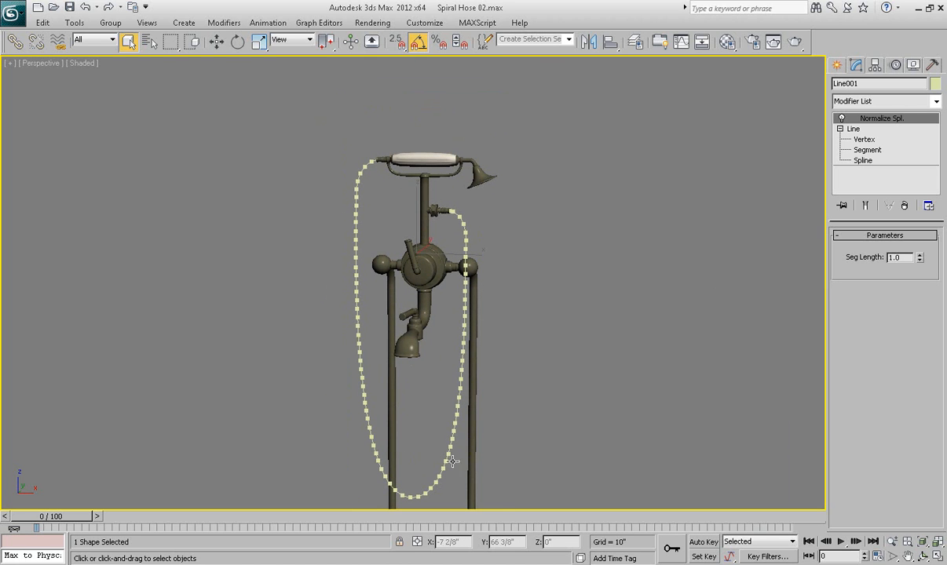
middle_drag(522, 259, 512, 299)
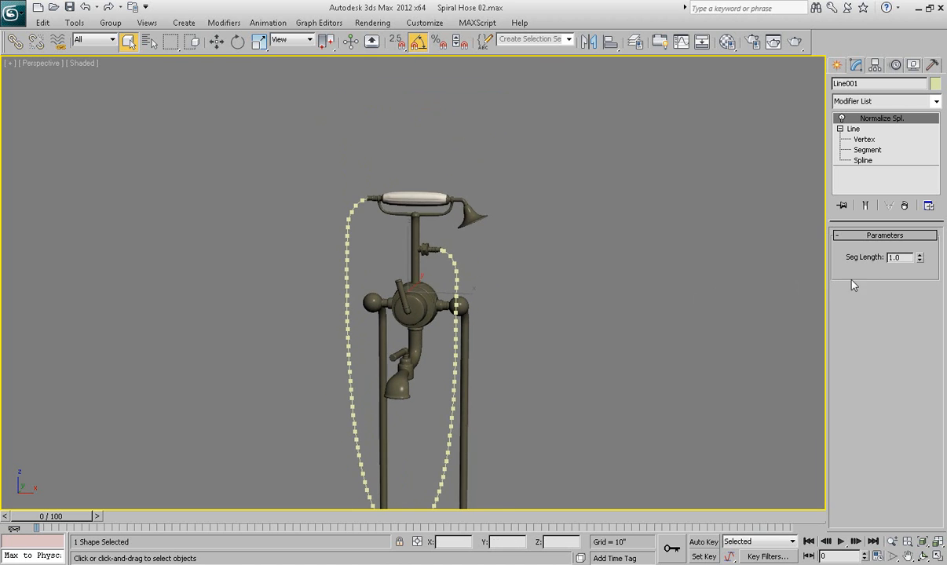
scroll(469, 345, up, 6)
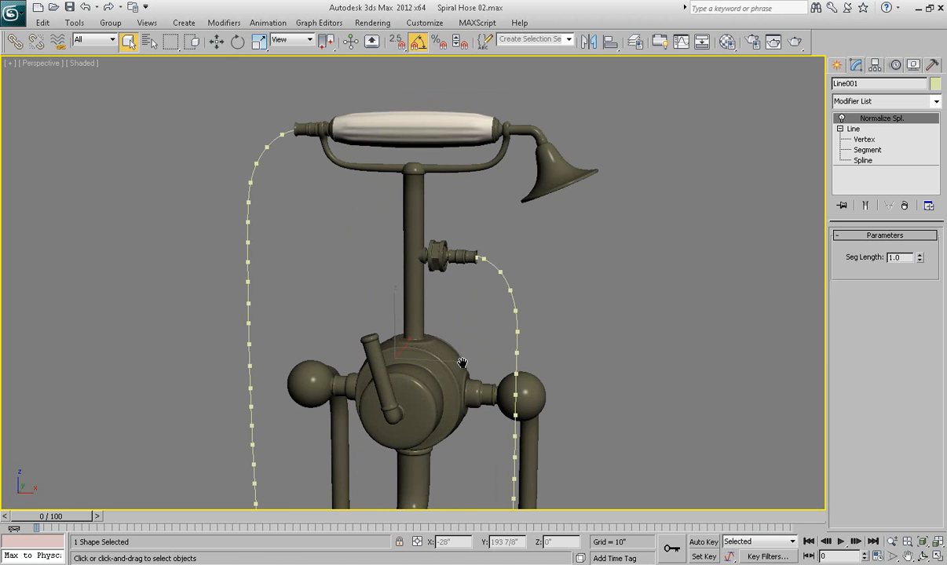
scroll(475, 352, down, 5)
scroll(477, 256, up, 2)
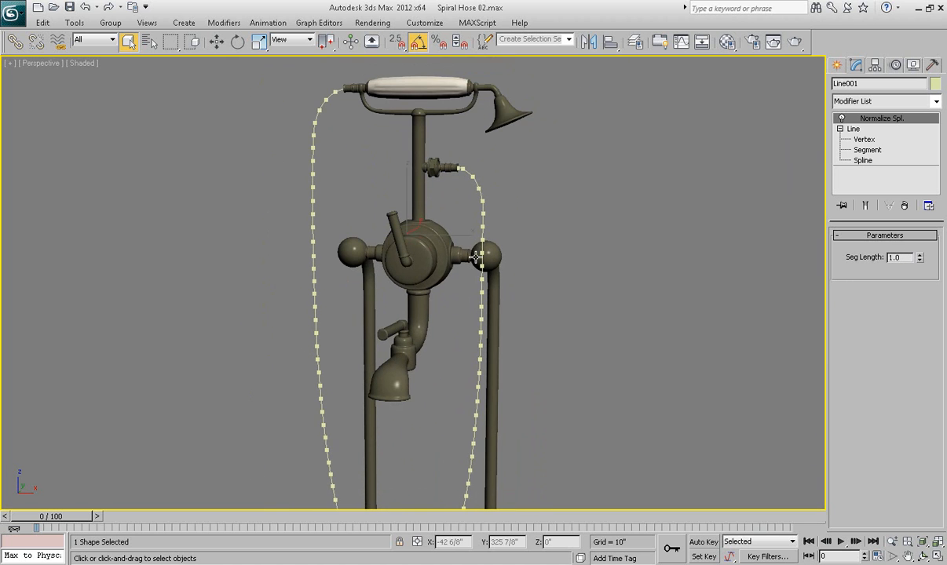
scroll(478, 256, down, 3)
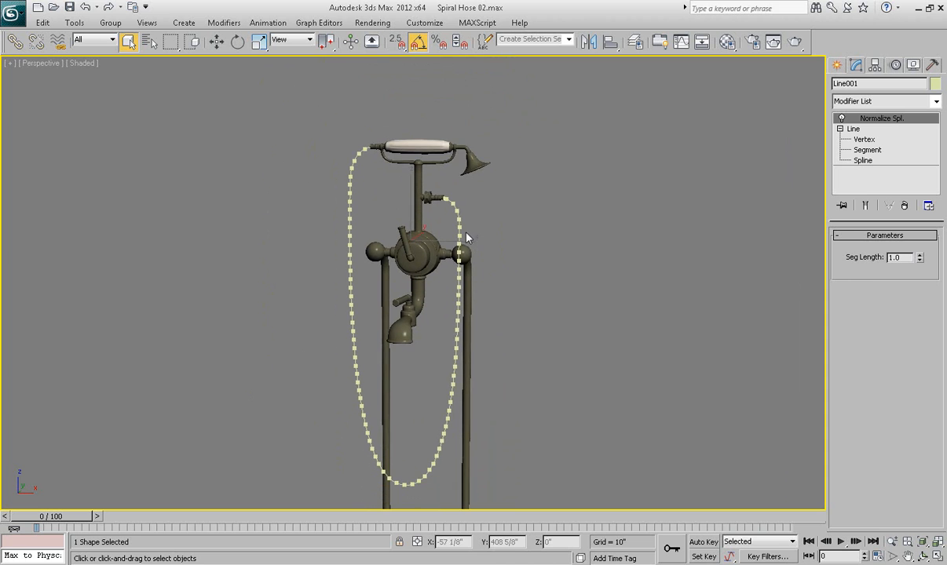
right_click(465, 235)
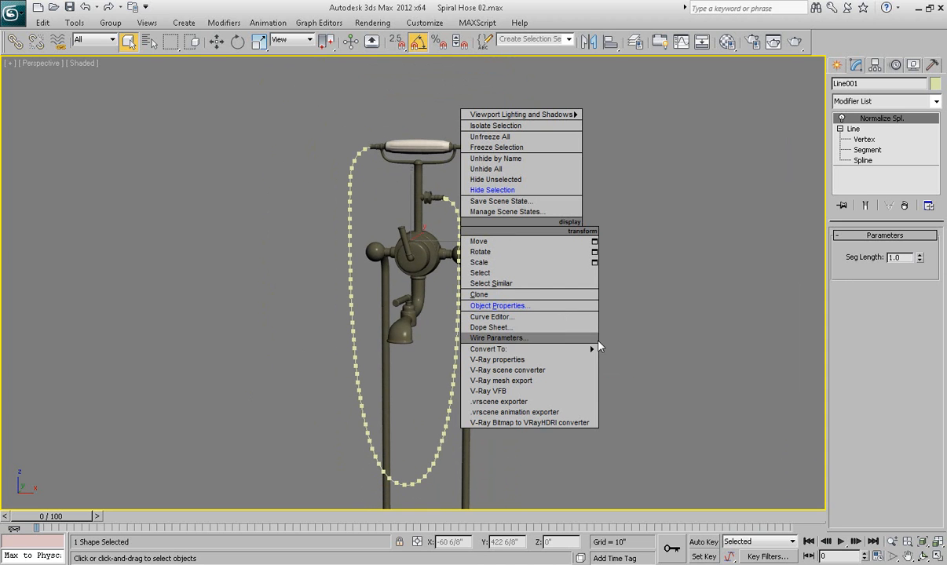
click(646, 352)
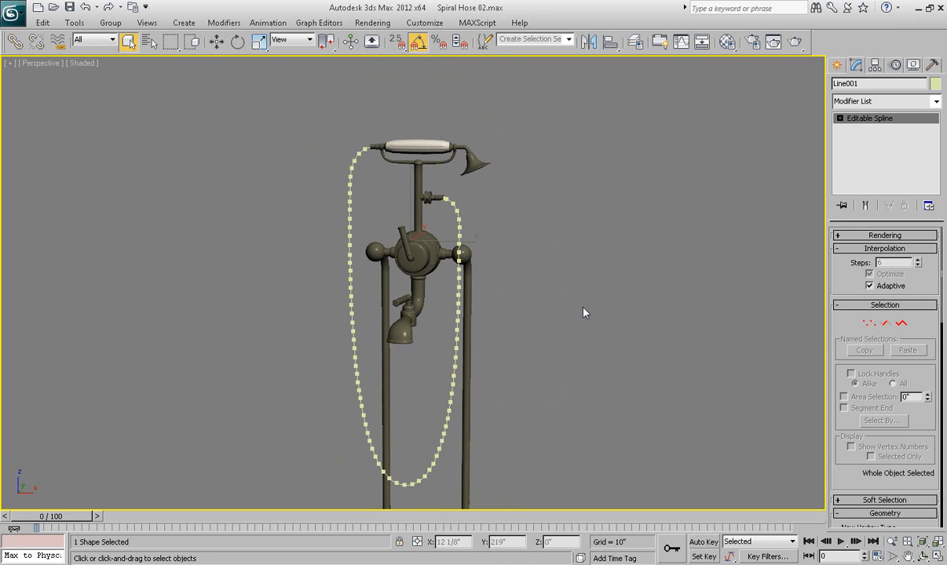
In the Front view wireframe, examine how the path's ends enter the column connector and the handset connector
key(f)
scroll(518, 260, up, 6)
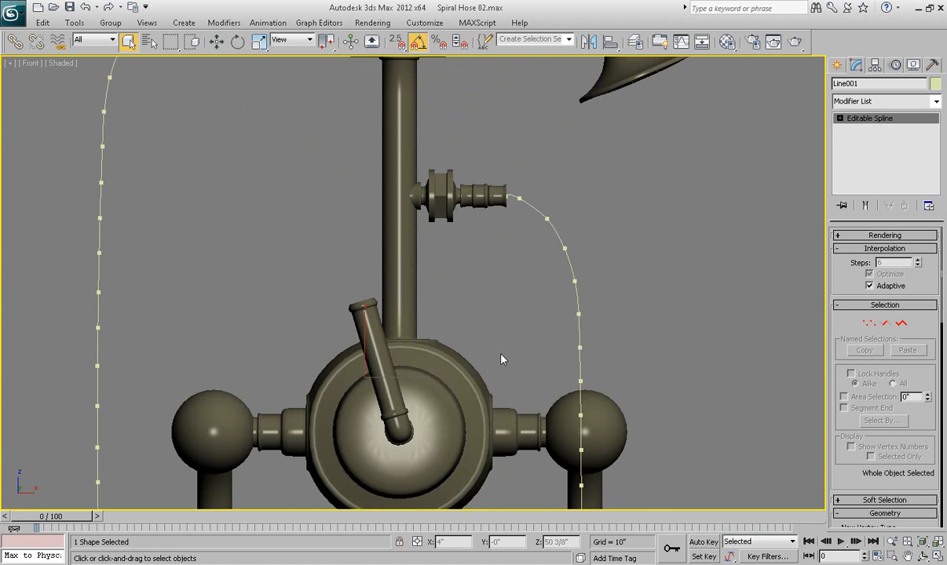
scroll(476, 322, up, 8)
key(F3)
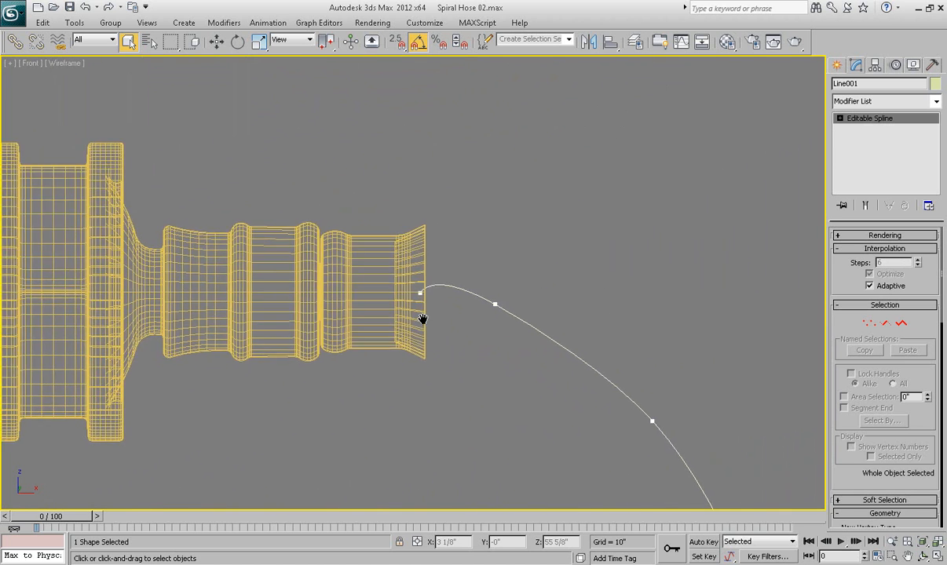
drag(439, 276, 414, 314)
scroll(478, 298, down, 2)
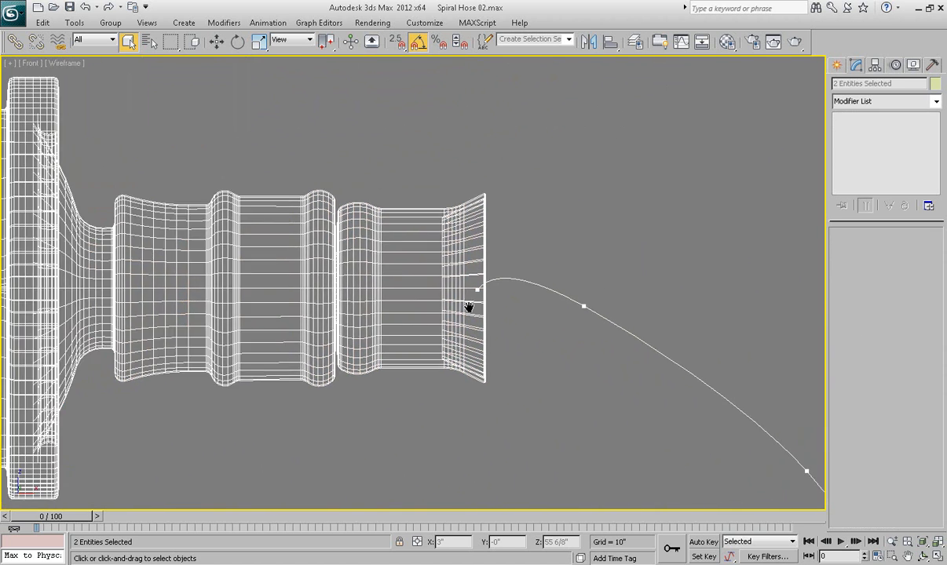
click(495, 280)
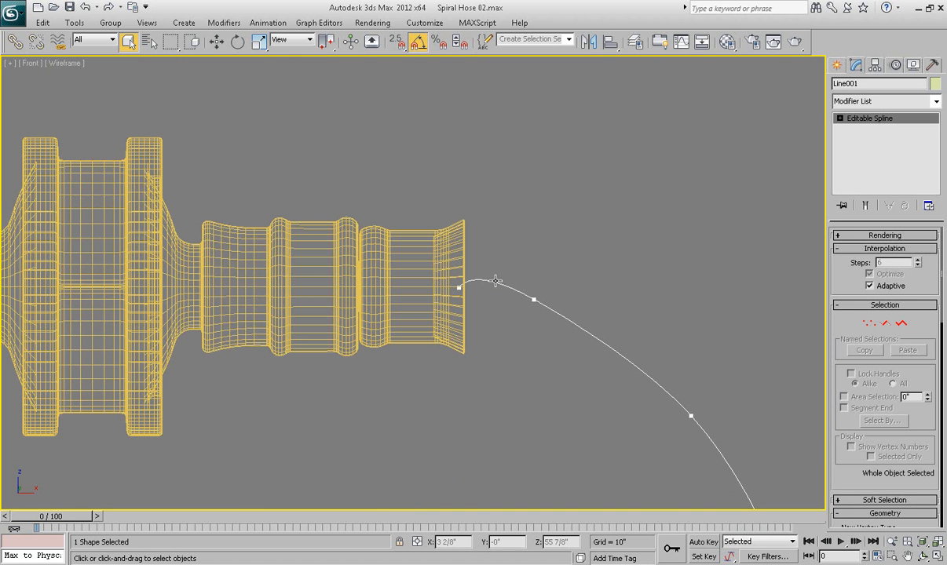
scroll(555, 321, down, 3)
scroll(551, 318, up, 3)
scroll(609, 324, down, 2)
middle_drag(609, 325, 538, 314)
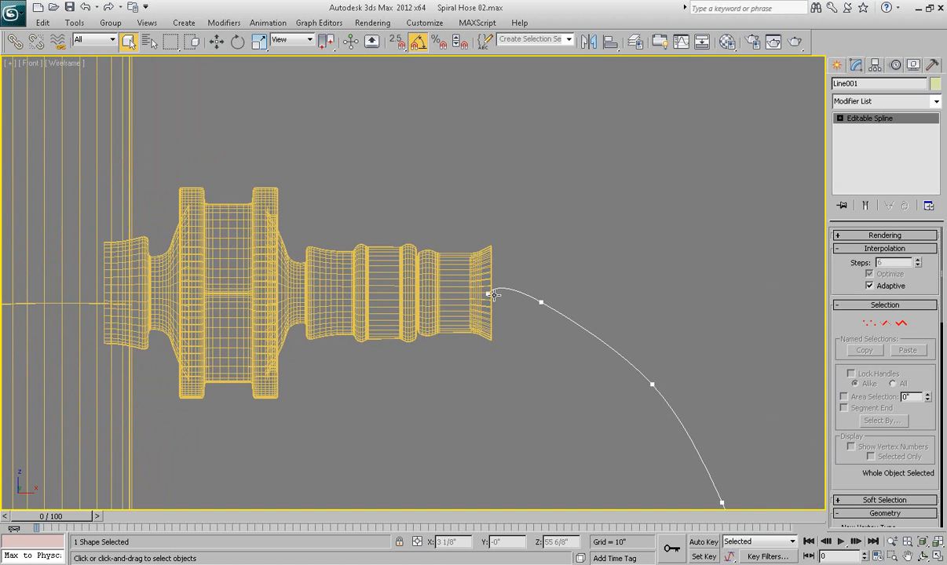
scroll(518, 314, down, 5)
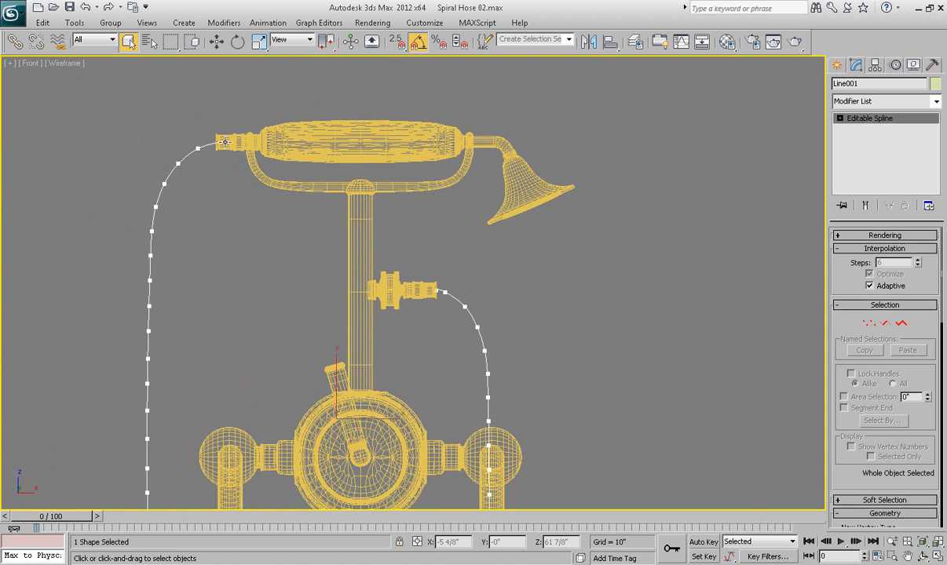
scroll(521, 330, up, 4)
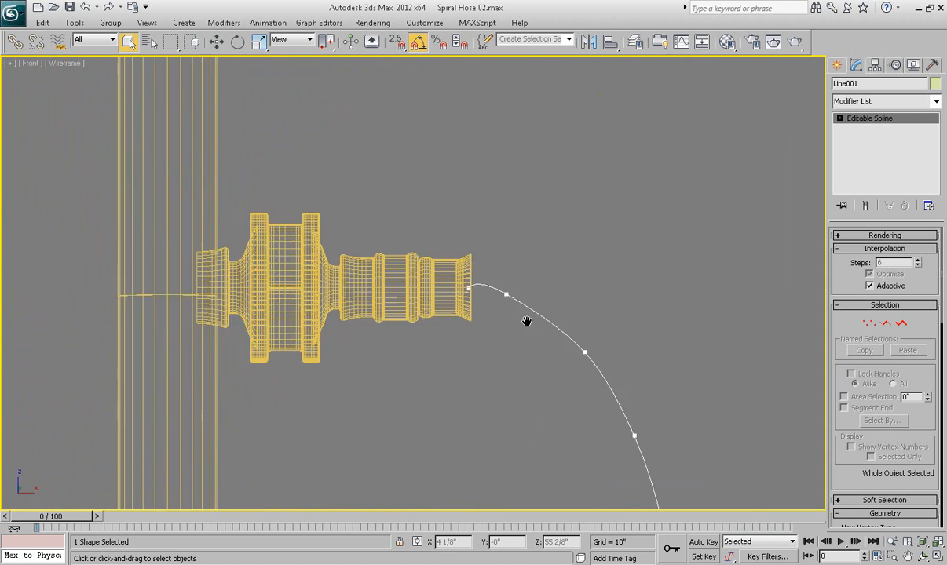
scroll(526, 321, up, 5)
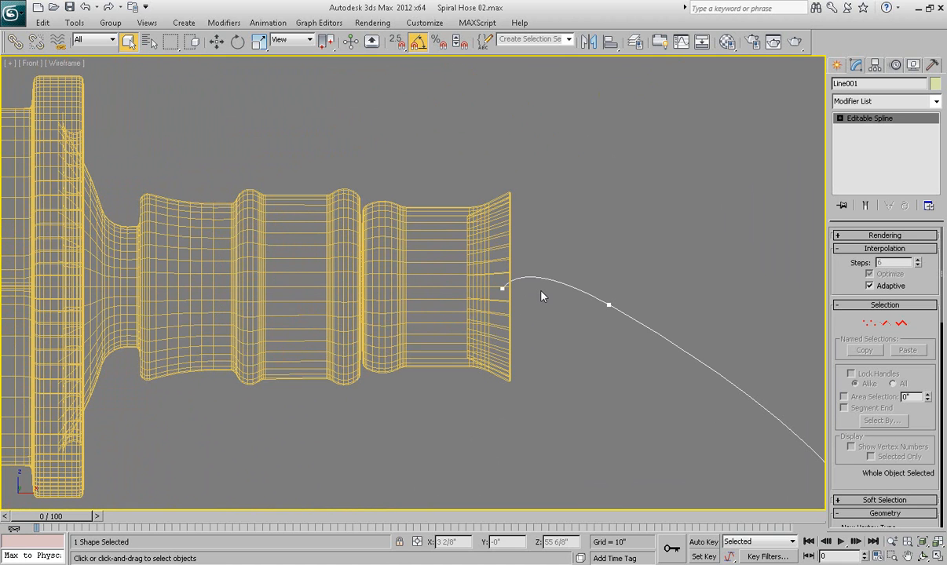
scroll(553, 282, down, 3)
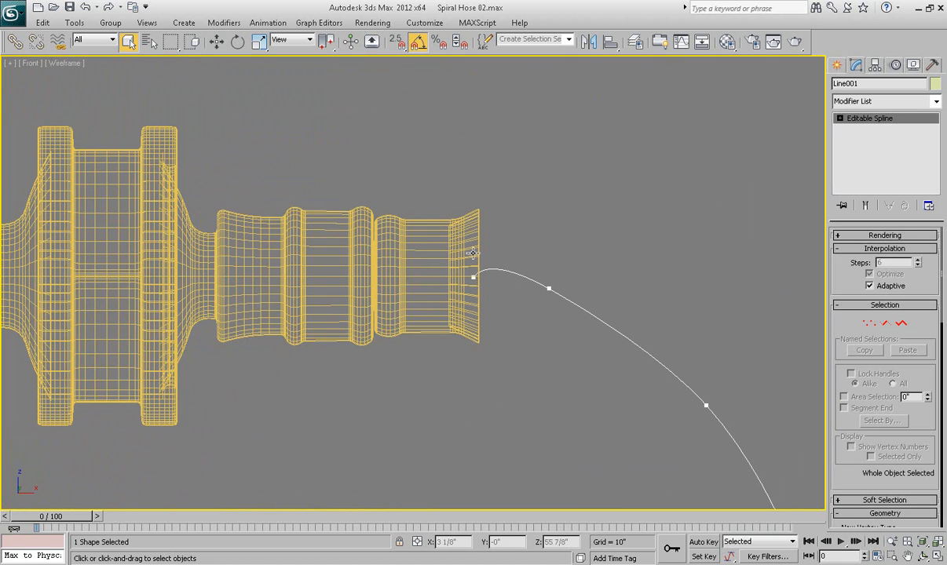
Convert the path's end vertex at the column connector to Bezier Corner and adjust its tangent handle to straighten the curve's exit
click(870, 324)
click(473, 280)
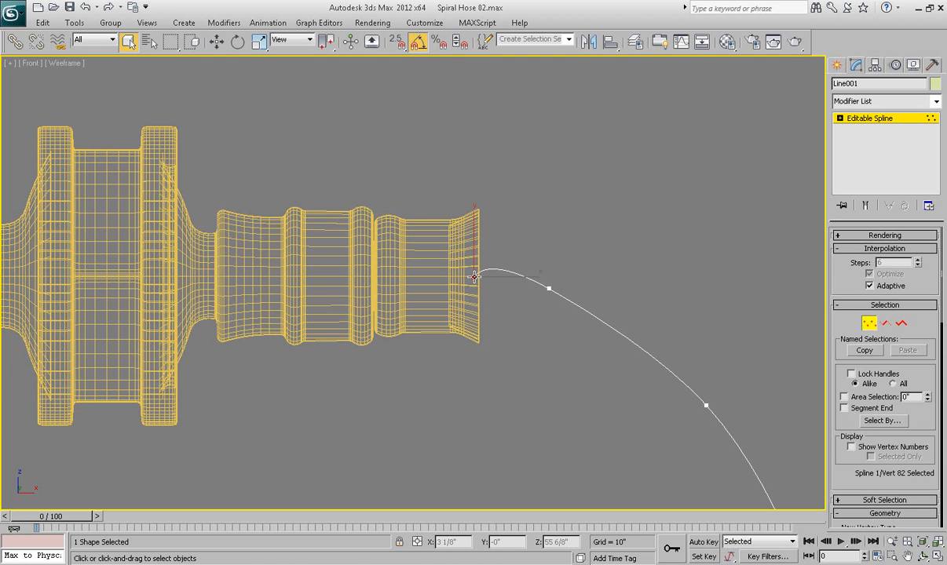
right_click(474, 277)
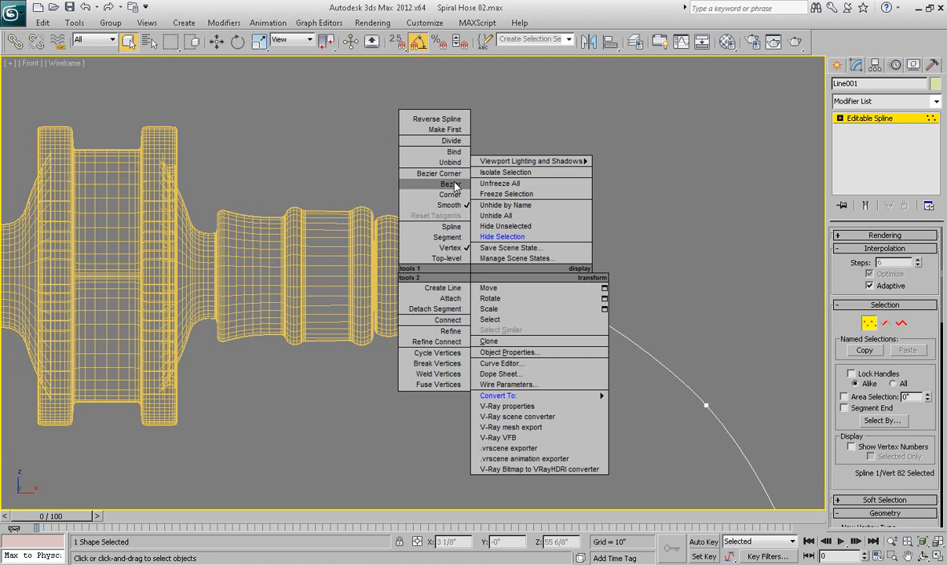
click(424, 174)
scroll(500, 242, up, 3)
key(w)
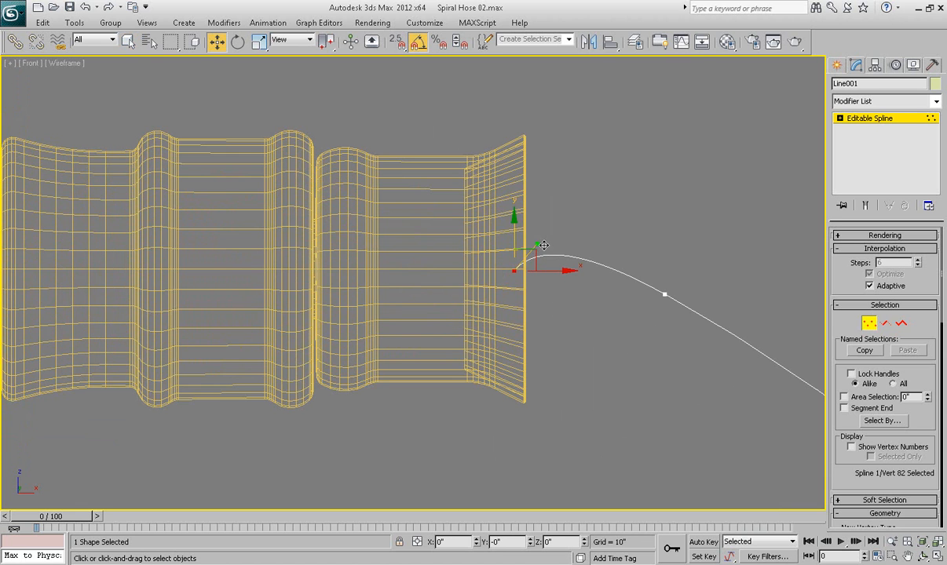
drag(555, 258, 532, 268)
scroll(659, 286, down, 2)
Reposition the vertex next to the column connector's end vertex so the path curves smoothly out of the collar
drag(539, 254, 498, 284)
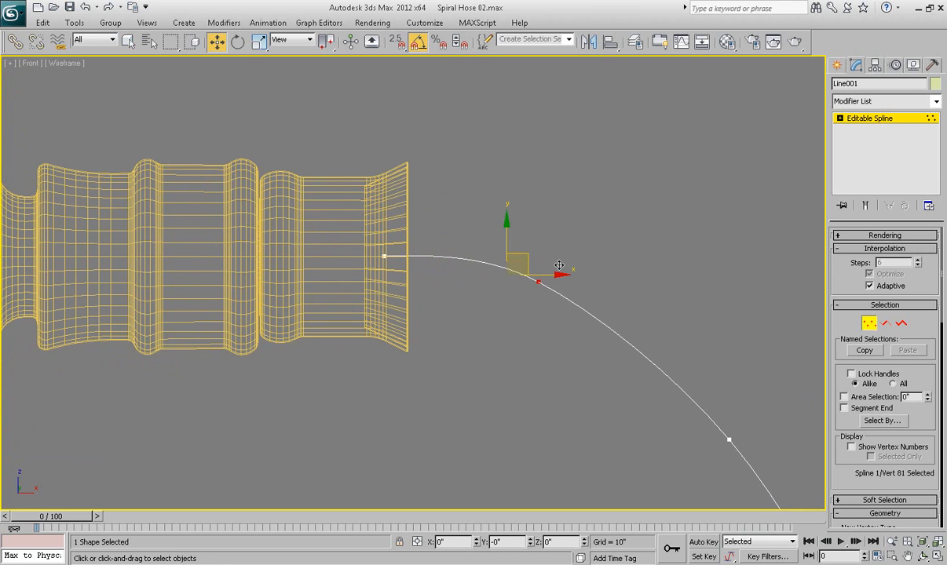
drag(507, 256, 541, 266)
drag(436, 238, 357, 263)
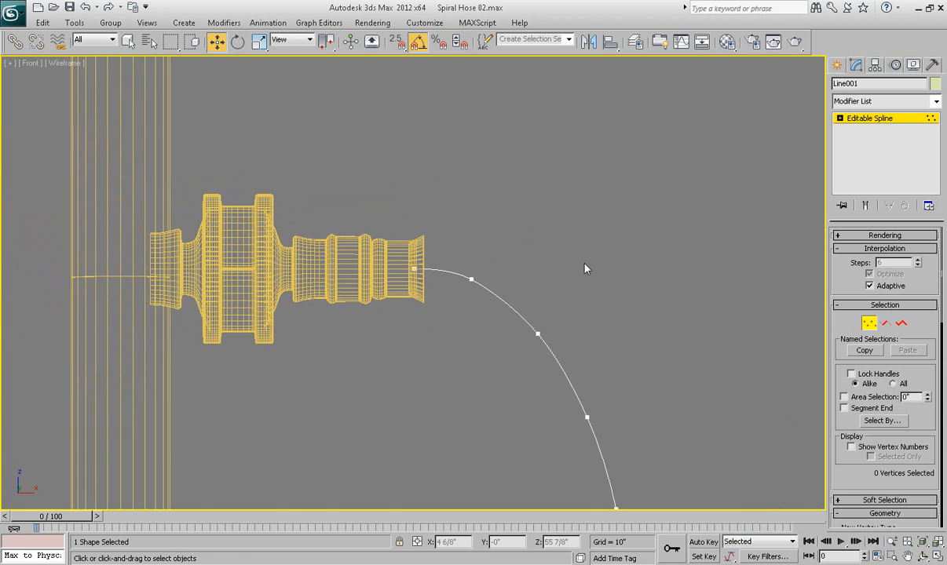
Select the path's first vertex inside the handset connector and convert it to a Bezier-type vertex
scroll(456, 336, down, 3)
middle_drag(492, 336, 721, 450)
middle_drag(287, 193, 486, 357)
scroll(486, 357, up, 6)
middle_drag(429, 304, 479, 383)
drag(453, 308, 459, 306)
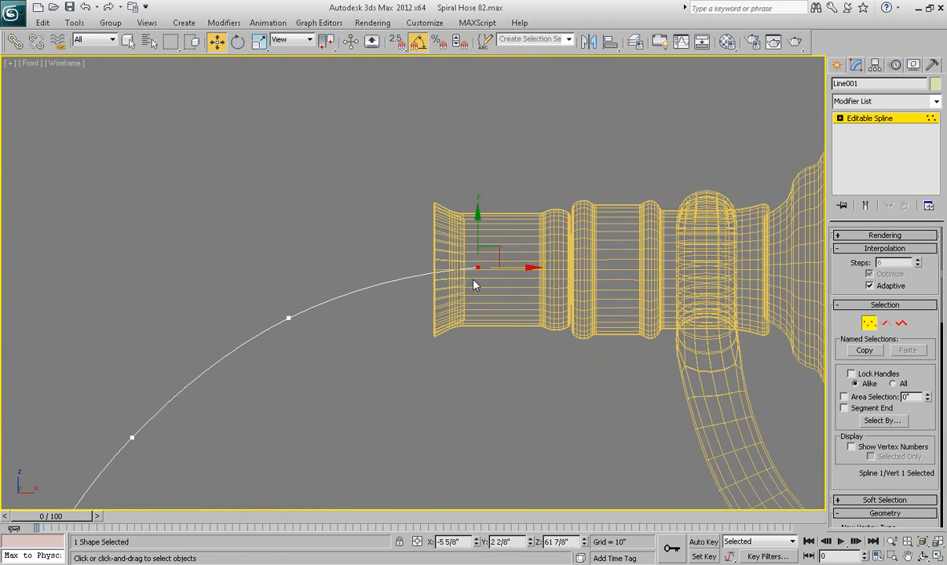
right_click(474, 268)
click(433, 177)
Adjust the first vertex's tangent handle and move the second vertex to about X -6 5/8", Y 2 2/8", Z 61 5/8"
drag(410, 273, 381, 273)
click(288, 318)
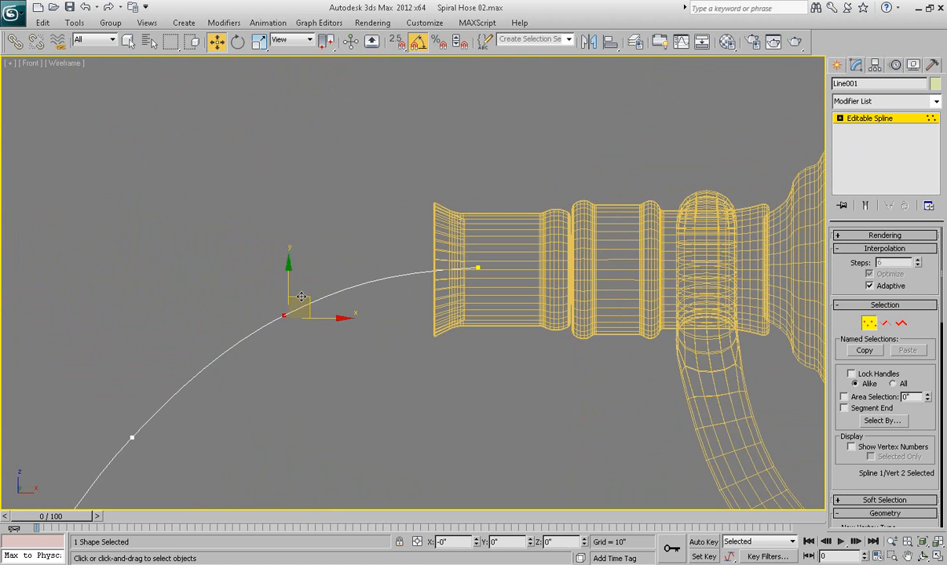
drag(303, 296, 303, 298)
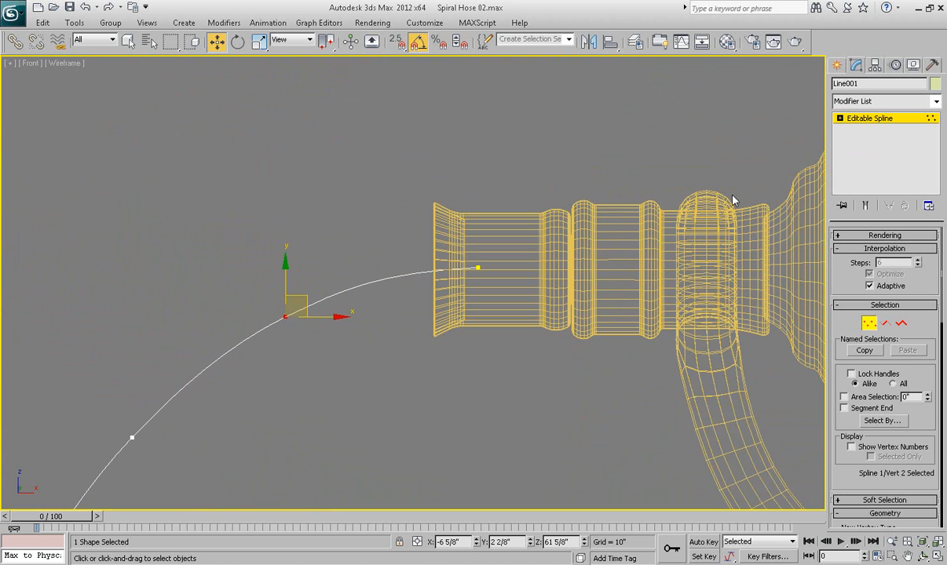
Leave vertex editing on the path spline and show the whole faucet and path in the Perspective view
click(886, 119)
scroll(561, 352, down, 8)
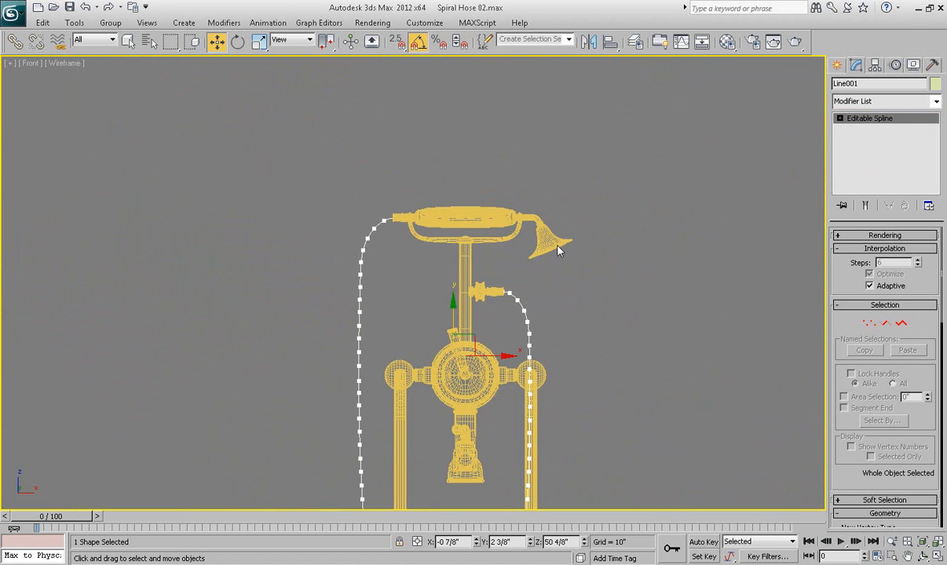
scroll(571, 343, down, 3)
middle_drag(571, 343, 562, 248)
key(p)
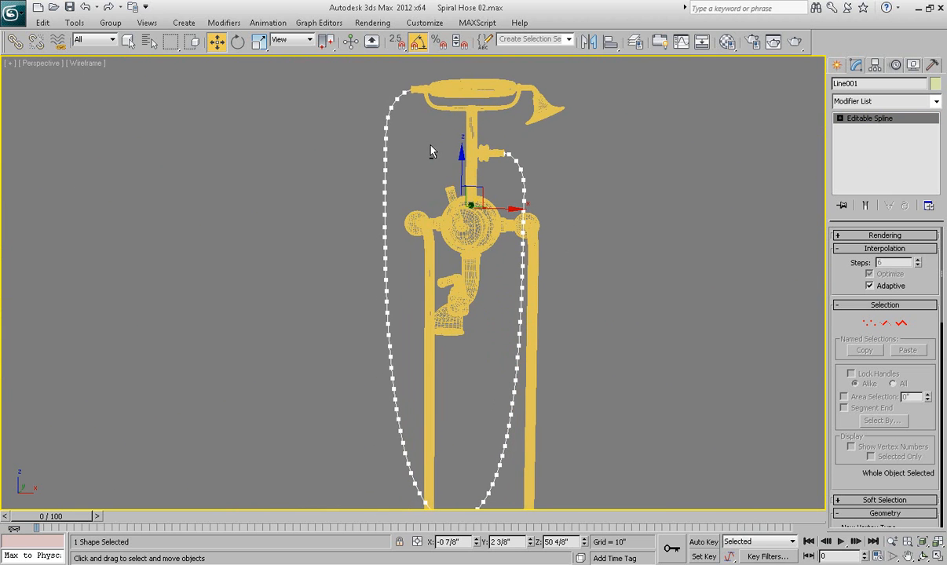
scroll(515, 444, down, 2)
middle_drag(515, 444, 516, 410)
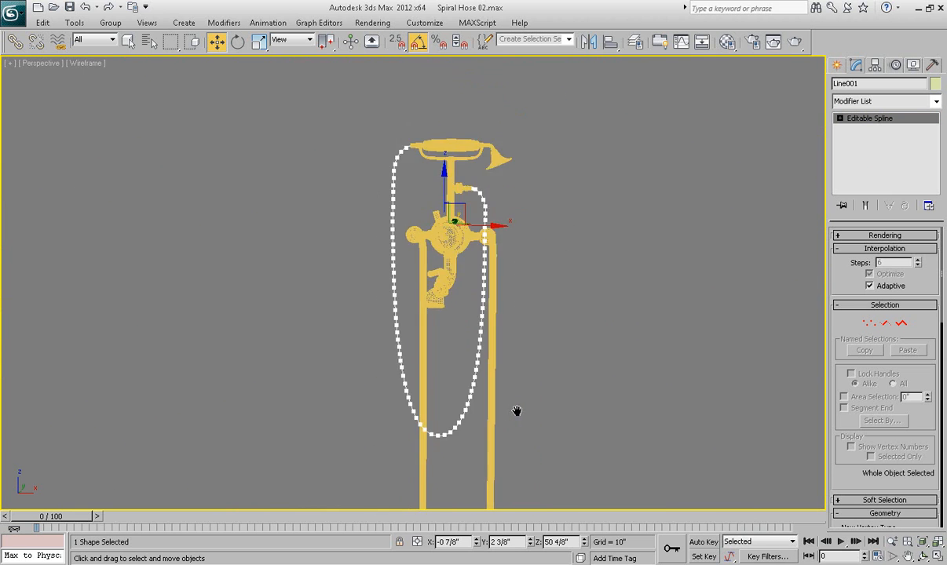
Unhide the hose object Line002 and display the Perspective view as shaded without edged faces
right_click(522, 255)
click(535, 188)
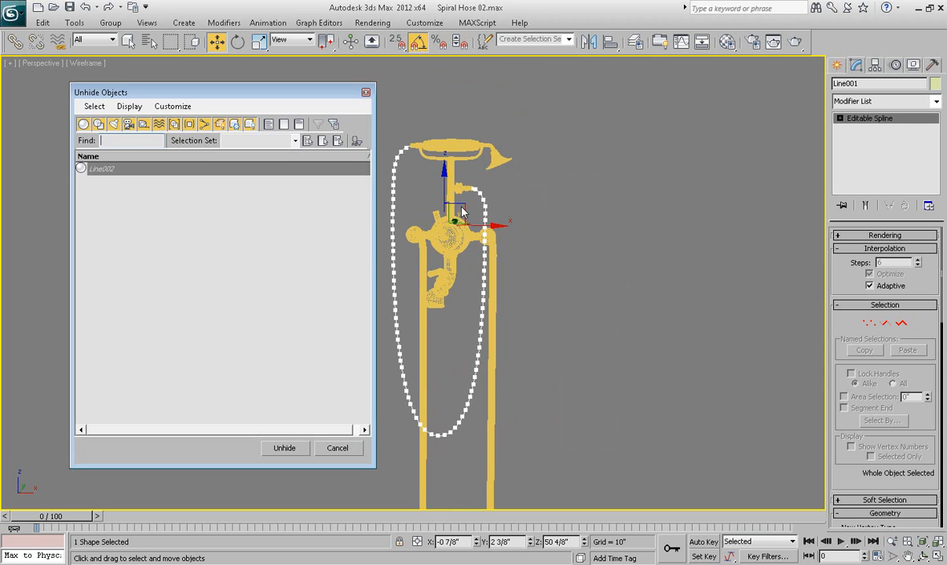
click(102, 169)
double_click(103, 171)
mouse_move(535, 302)
middle_down()
mouse_move(547, 395)
mouse_move(533, 318)
middle_up()
scroll(548, 396, up, 2)
key(F3)
key(F4)
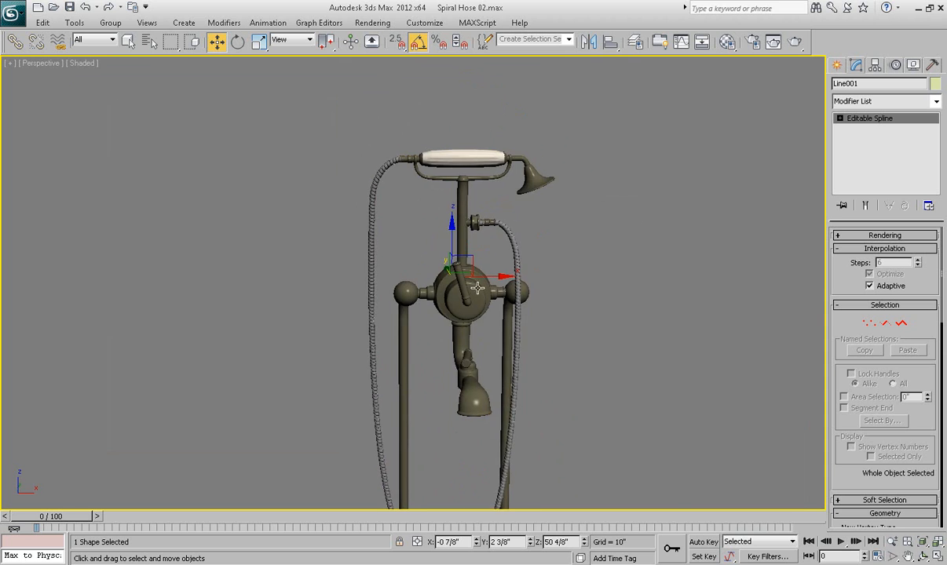
Examine how the hose bends and fits at the handset and column connectors, comparing shaded and wireframe display
scroll(439, 263, up, 4)
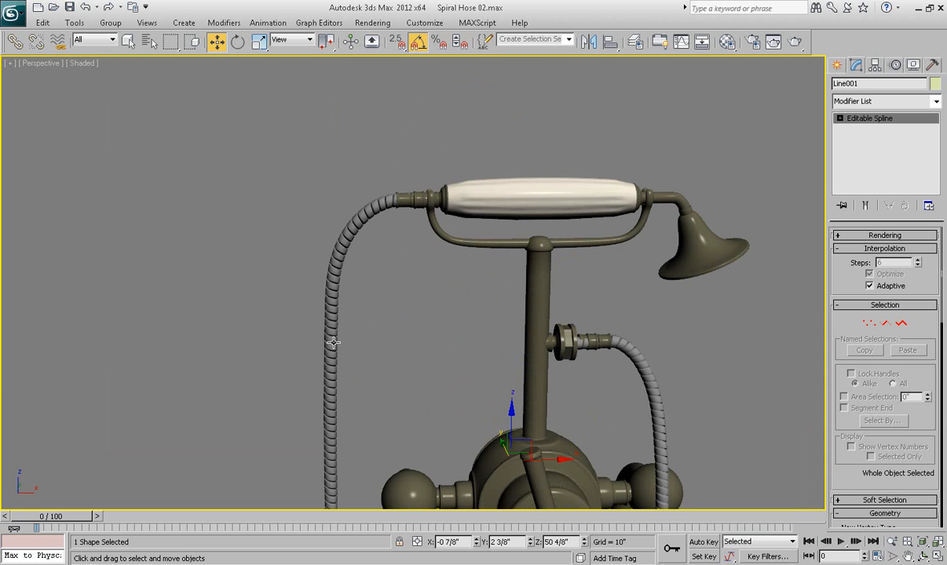
middle_drag(450, 438, 502, 126)
middle_drag(545, 452, 494, 562)
middle_drag(538, 295, 553, 430)
scroll(606, 369, up, 5)
alt+middle_drag(622, 370, 622, 342)
scroll(622, 342, down, 8)
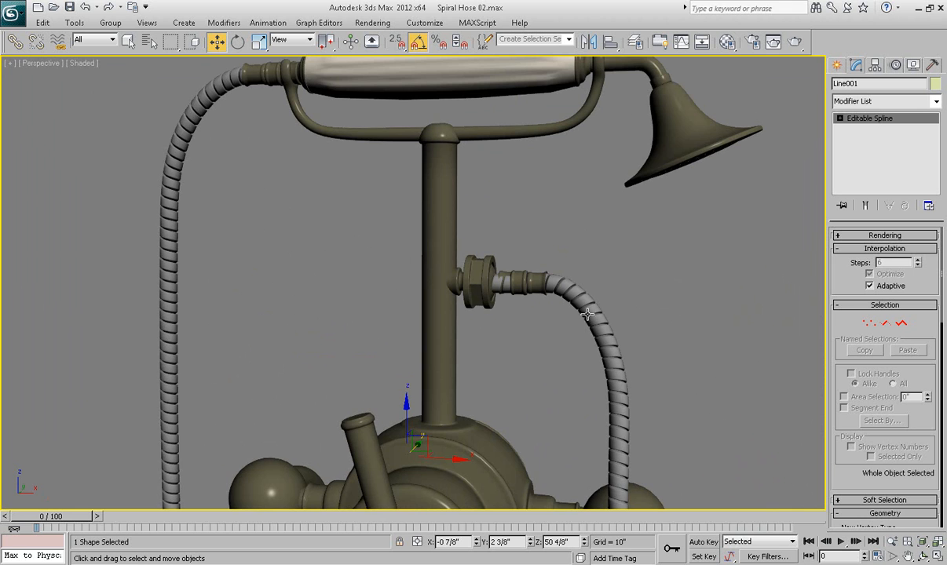
key(F3)
key(F3)
middle_drag(478, 262, 486, 298)
key(F3)
key(F3)
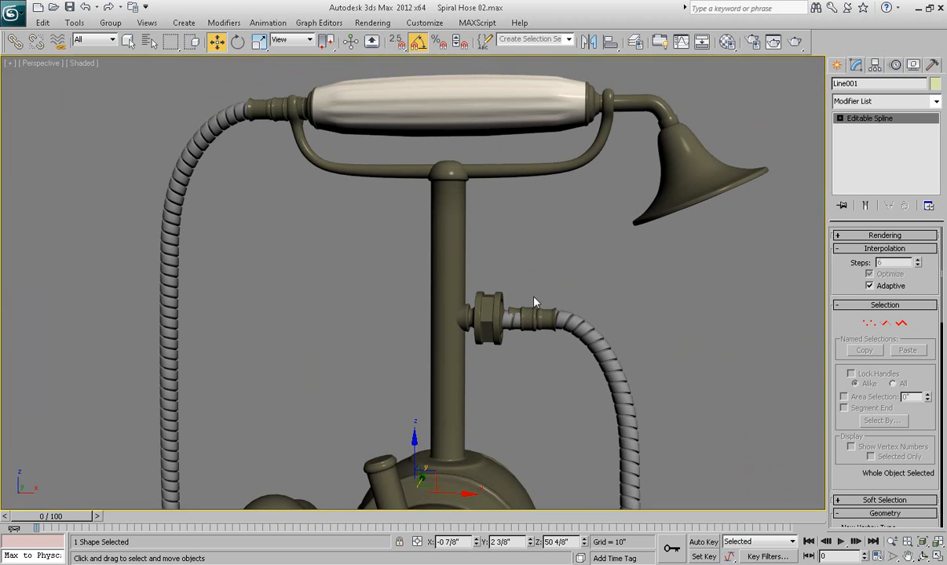
scroll(534, 302, down, 3)
Select the hose object and check its end inside the column connector in wireframe and shaded display
click(540, 320)
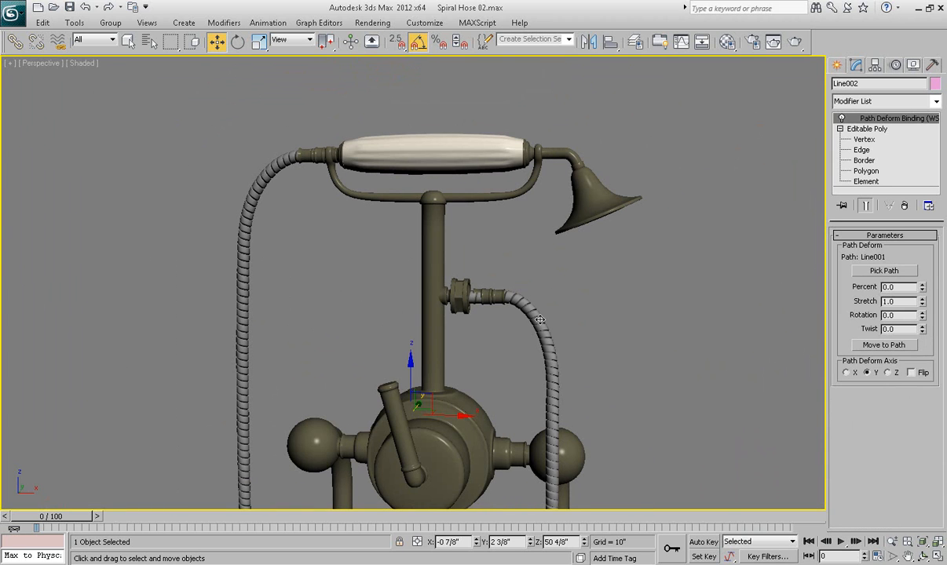
scroll(540, 319, up, 5)
key(F3)
key(F3)
key(F3)
key(F3)
scroll(521, 297, down, 4)
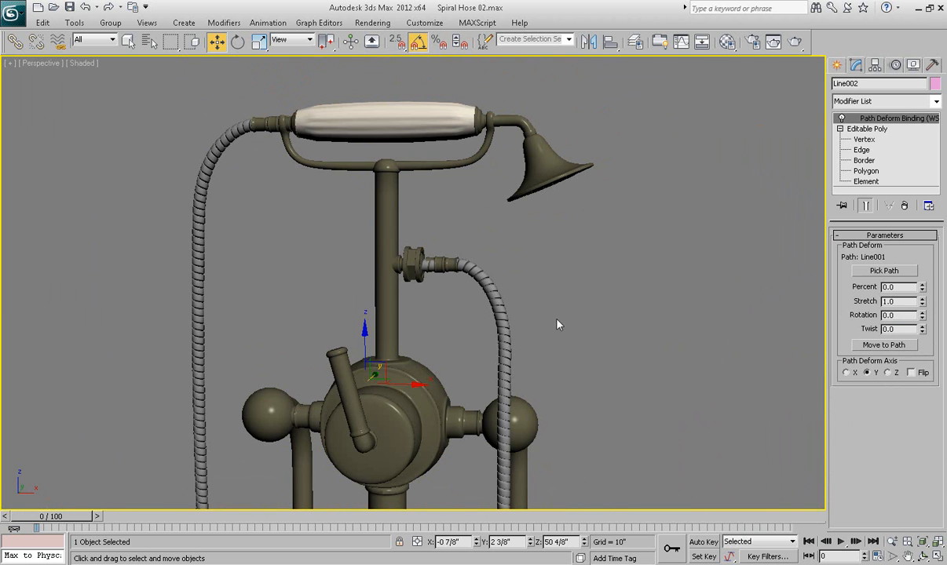
scroll(518, 287, up, 2)
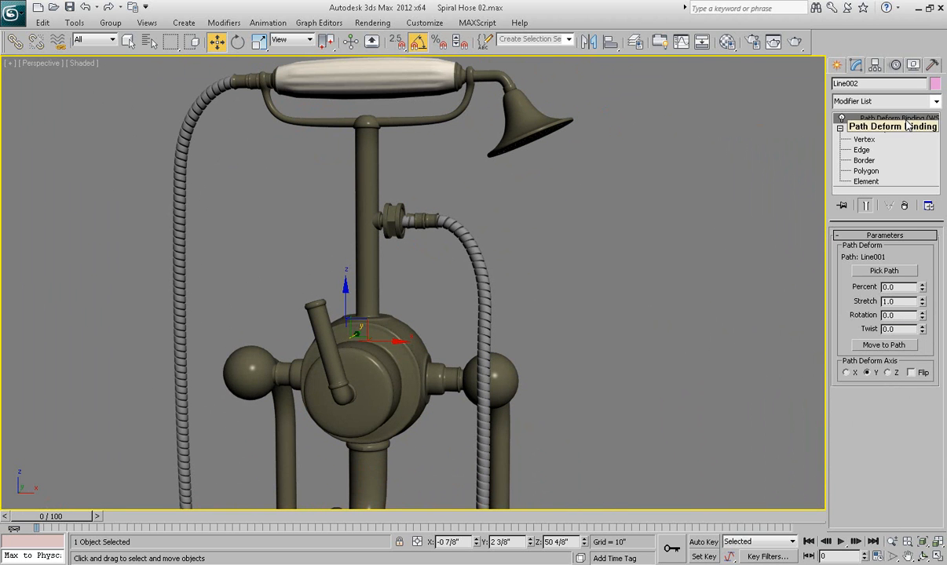
Try converting the deformed hose to Editable Poly
right_click(470, 243)
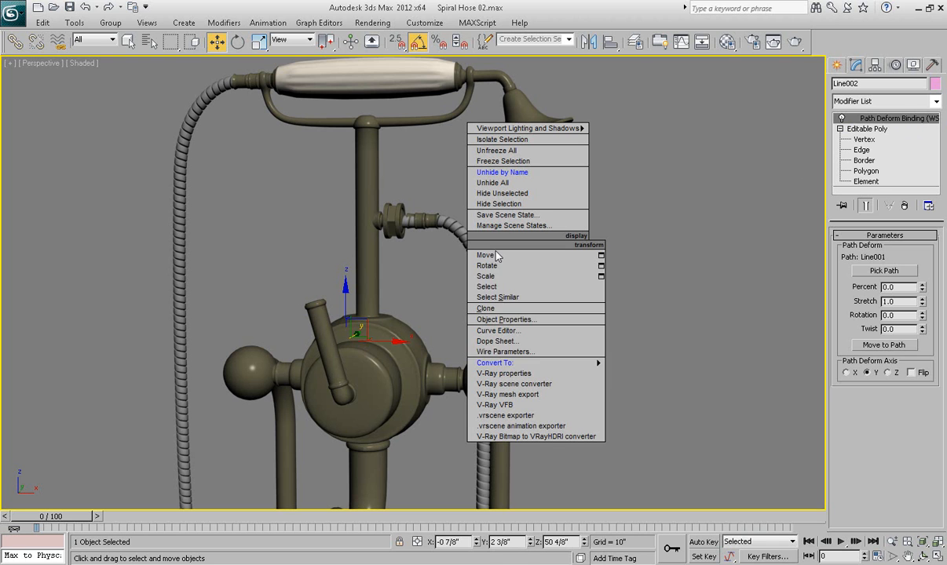
mouse_move(509, 365)
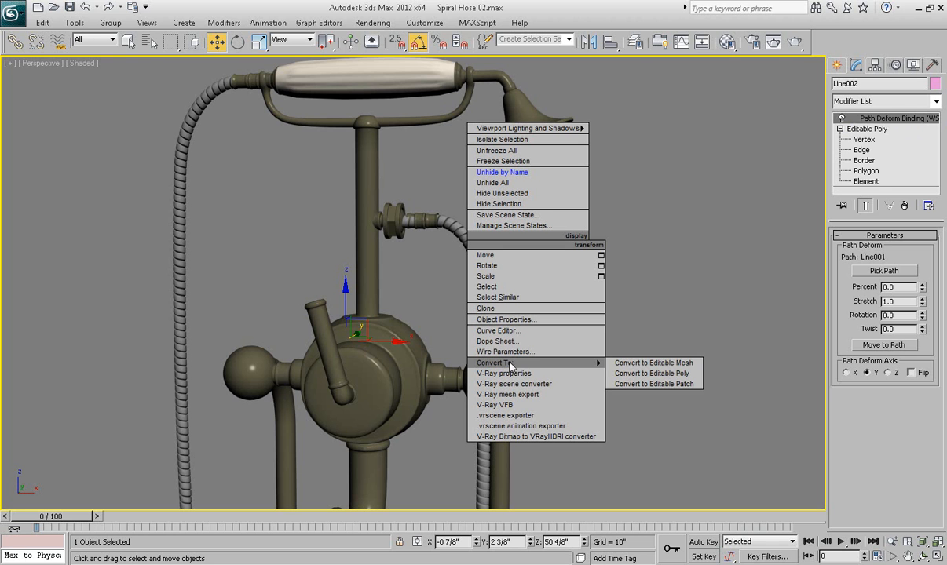
click(663, 374)
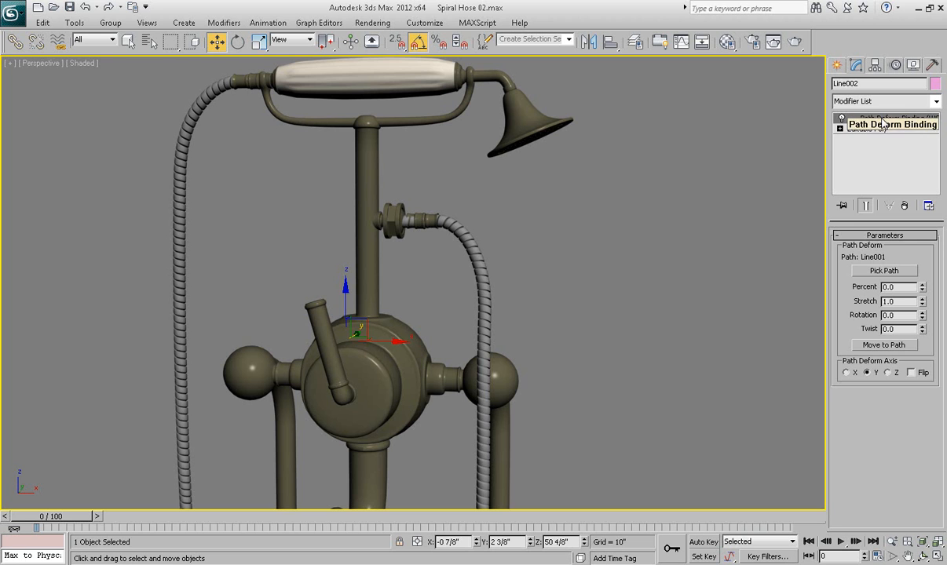
Collapse the hose's modifier stack through the Path Deform Binding into an Editable Poly, accepting the warning
right_click(883, 124)
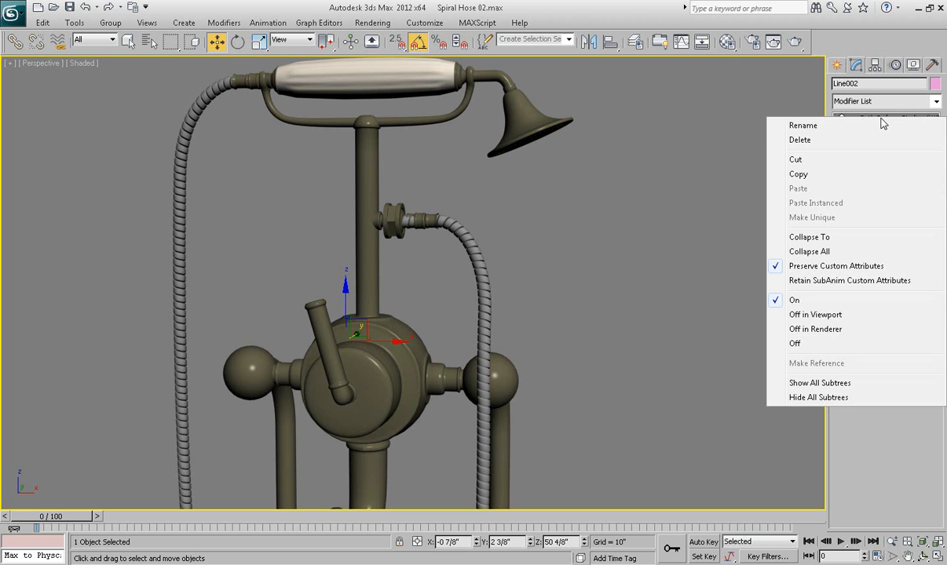
click(809, 237)
drag(492, 218, 478, 188)
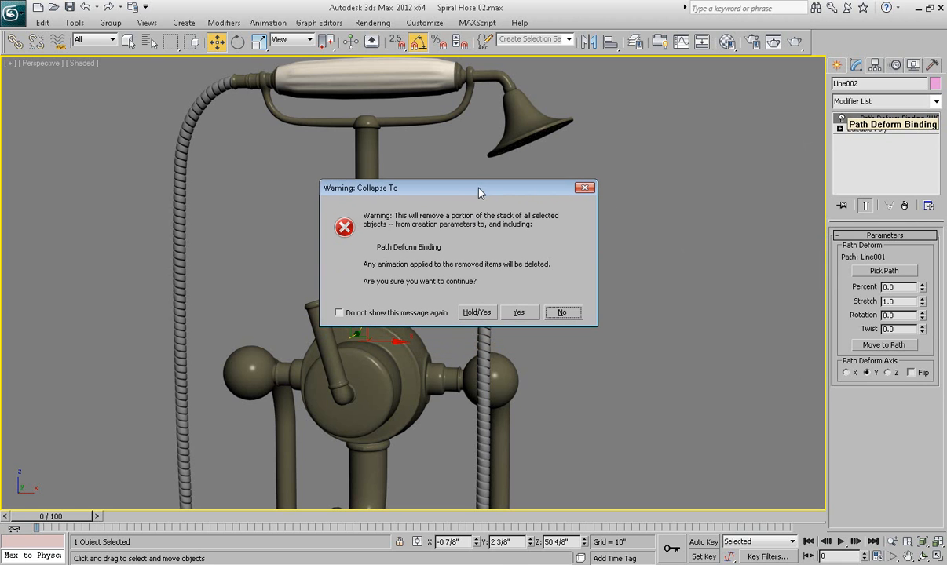
click(520, 313)
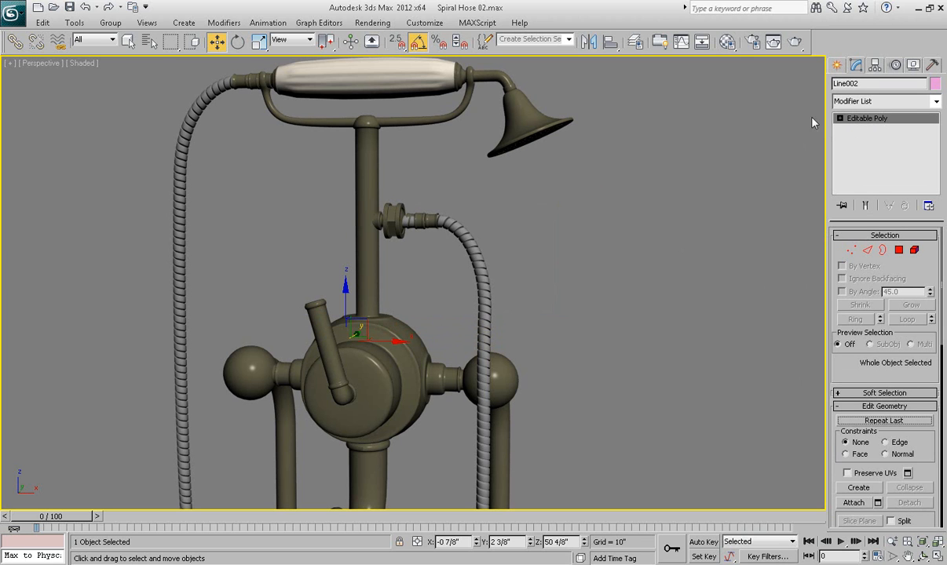
Try deleting the hose vertices inside the column connector, selecting them in the Front view wireframe
key(f)
middle_drag(638, 243, 577, 355)
scroll(577, 355, up, 5)
scroll(471, 291, up, 6)
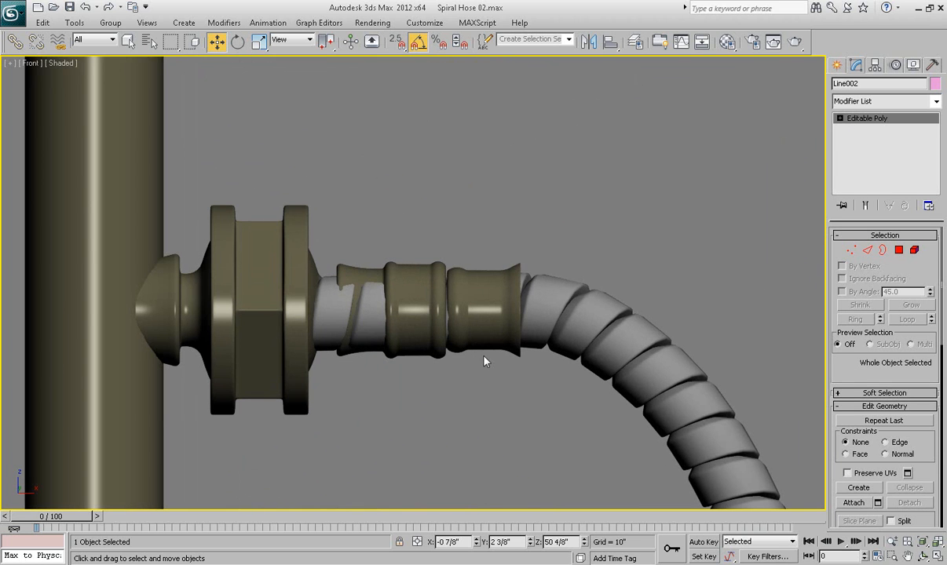
key(F3)
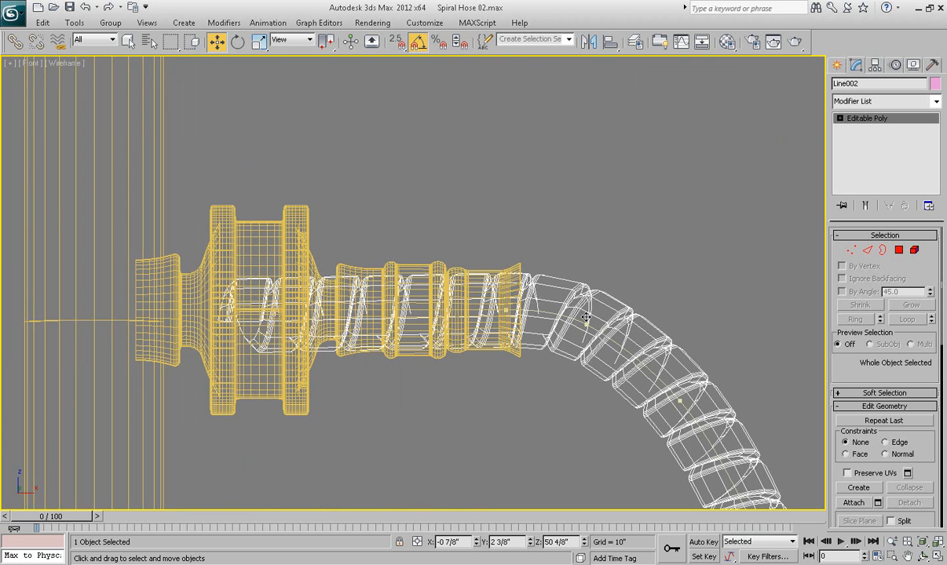
key(F3)
middle_drag(583, 315, 585, 290)
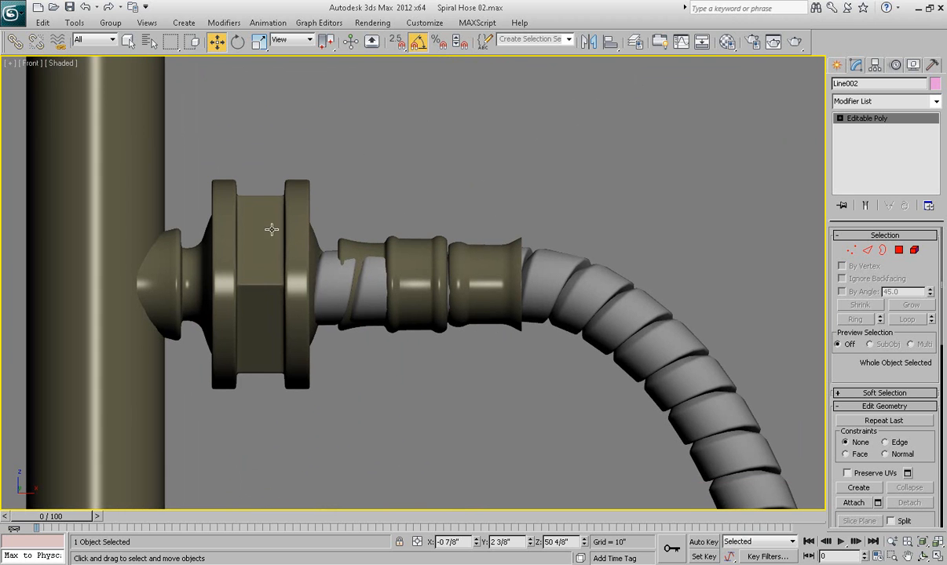
key(F3)
key(1)
drag(161, 202, 467, 386)
key(Delete)
Try removing the leftover vertices at the cut hose end inside the column connector
key(F3)
mouse_move(494, 368)
middle_down()
mouse_move(452, 367)
mouse_move(441, 376)
middle_up()
scroll(456, 367, up, 2)
key(F3)
scroll(403, 238, up, 2)
drag(439, 428, 461, 449)
key(Delete)
Inspect the trimmed hose end from below the collar and undo the vertex deletions
key(F3)
mouse_move(496, 331)
alt+middle_down()
mouse_move(499, 323)
mouse_move(473, 310)
alt+middle_up()
click(412, 342)
alt+middle_drag(412, 342, 372, 387)
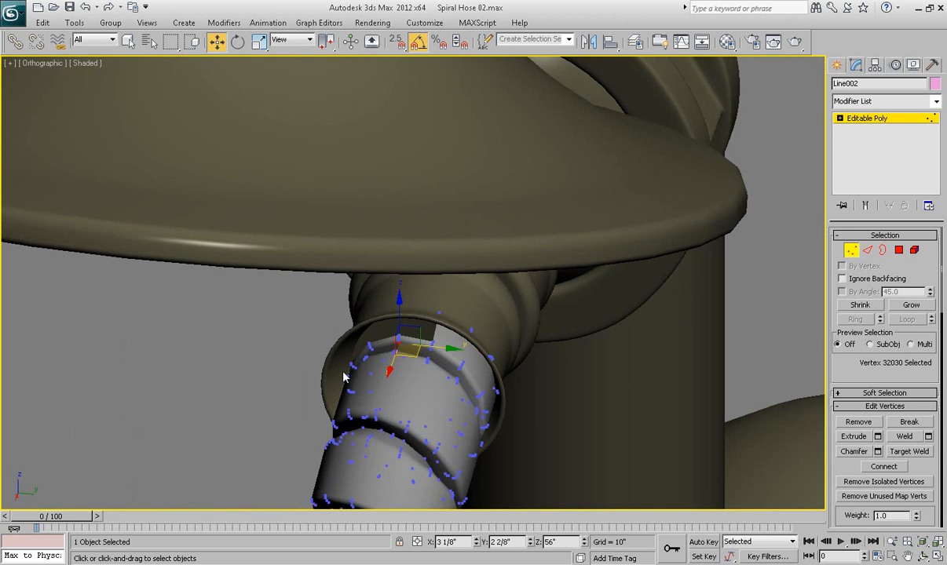
alt+middle_drag(325, 322, 515, 352)
key(F3)
key(ctrl+z)
key(ctrl+z)
key(ctrl+z)
key(ctrl+z)
Select the hose polygons inside the column connector and just past its collar in the Front view
key(f)
scroll(509, 350, down, 6)
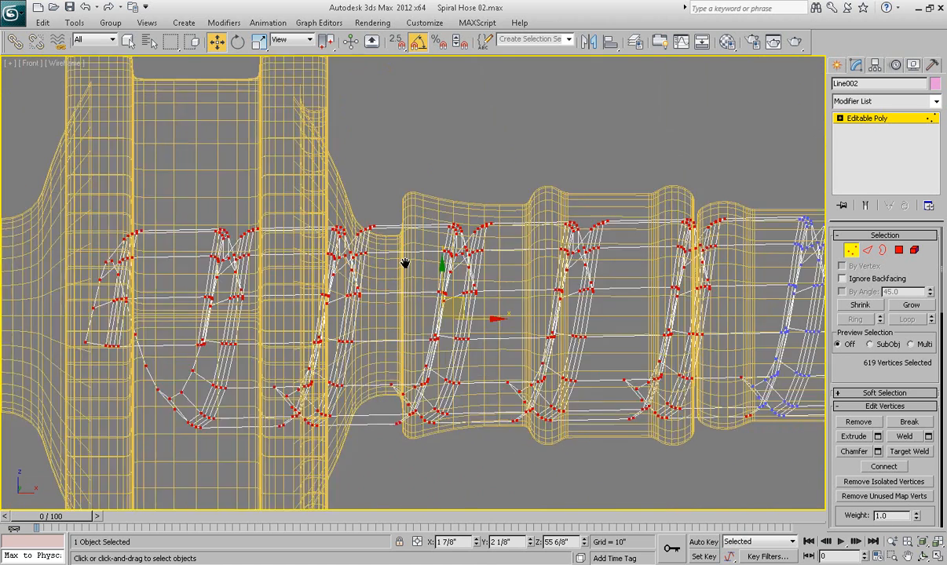
key(4)
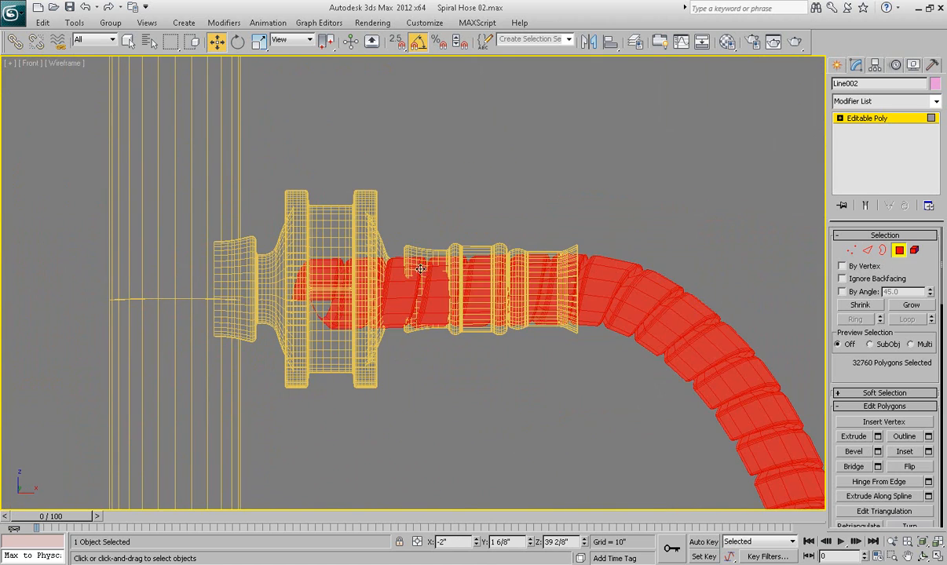
drag(648, 377, 668, 376)
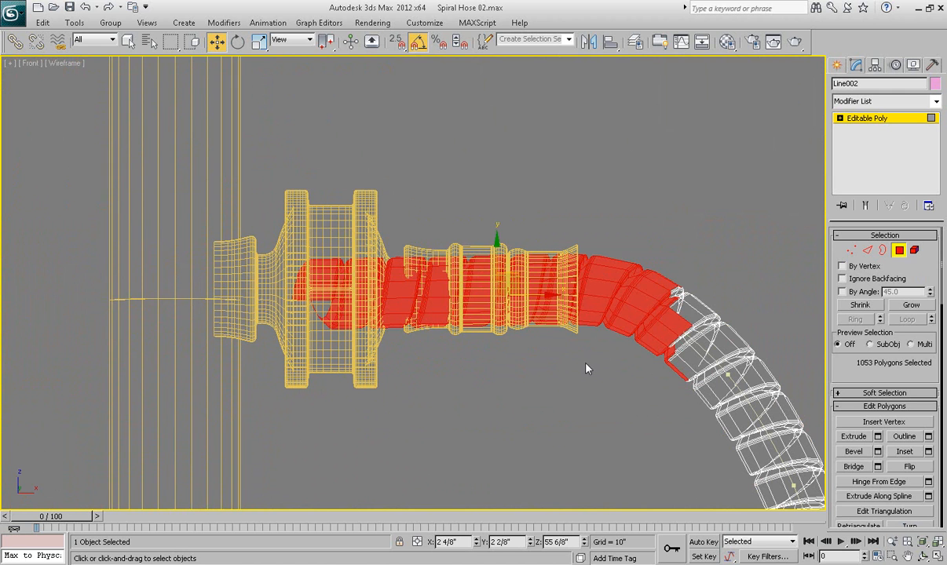
Enable Split and QuickSlice the selected hose polygons vertically inside the flared end of the column connector's collar
middle_drag(551, 340, 482, 337)
scroll(865, 299, down, 5)
scroll(865, 299, down, 5)
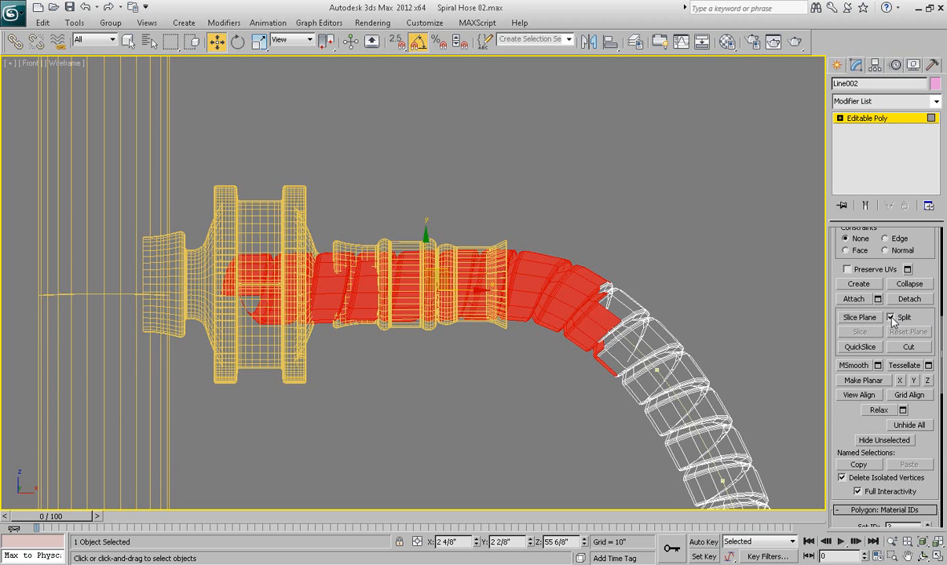
click(858, 347)
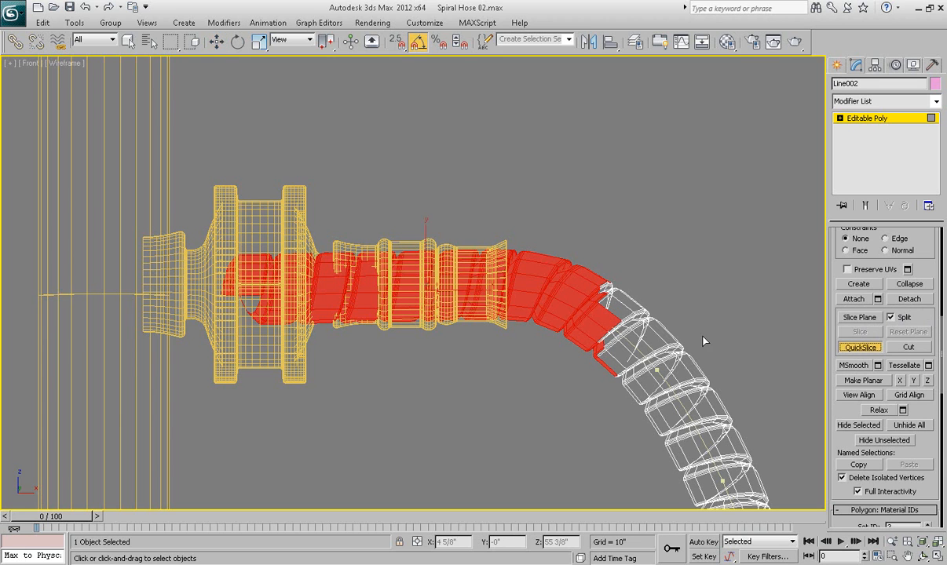
click(469, 213)
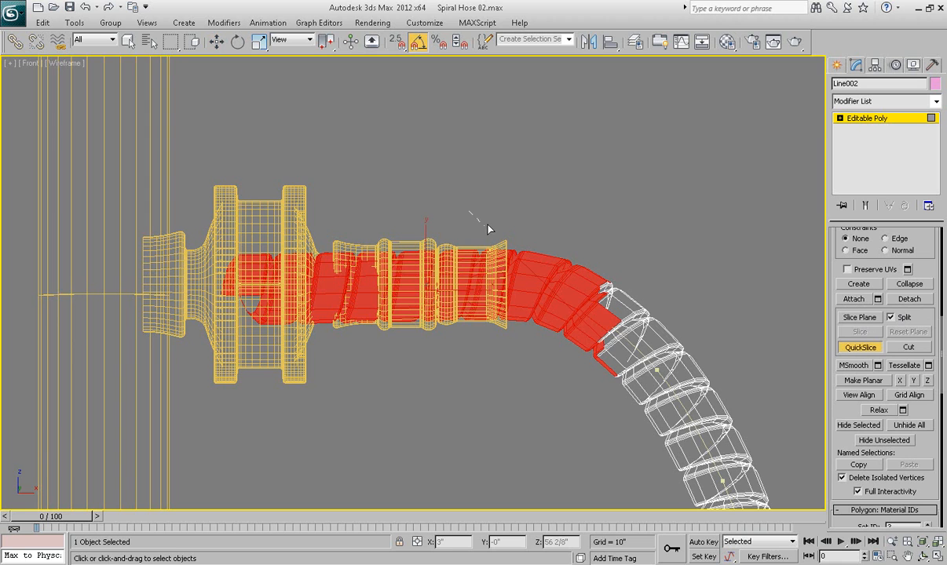
click(469, 350)
scroll(488, 283, up, 6)
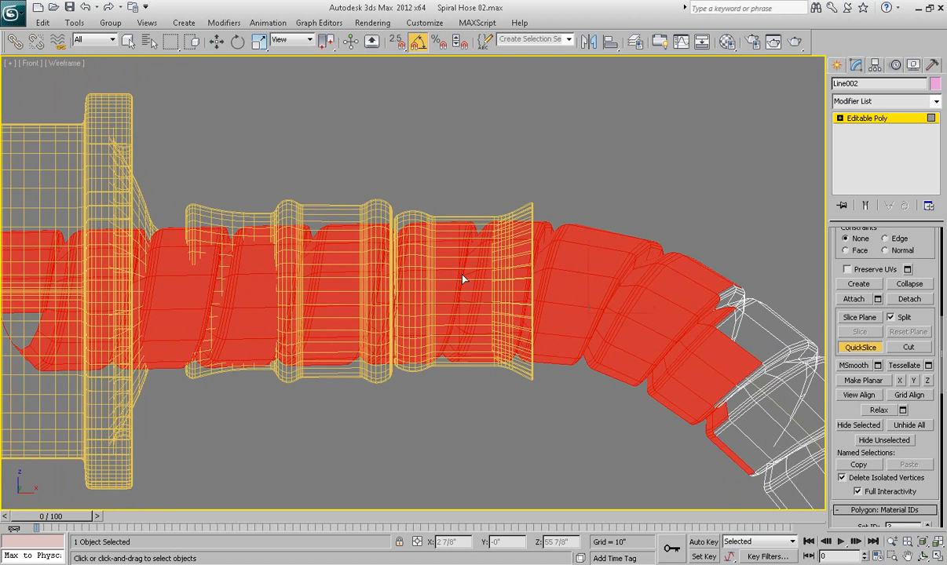
key(w)
Select the sliced-off hose elements inside the column connector at Element level and delete them
scroll(451, 349, down, 3)
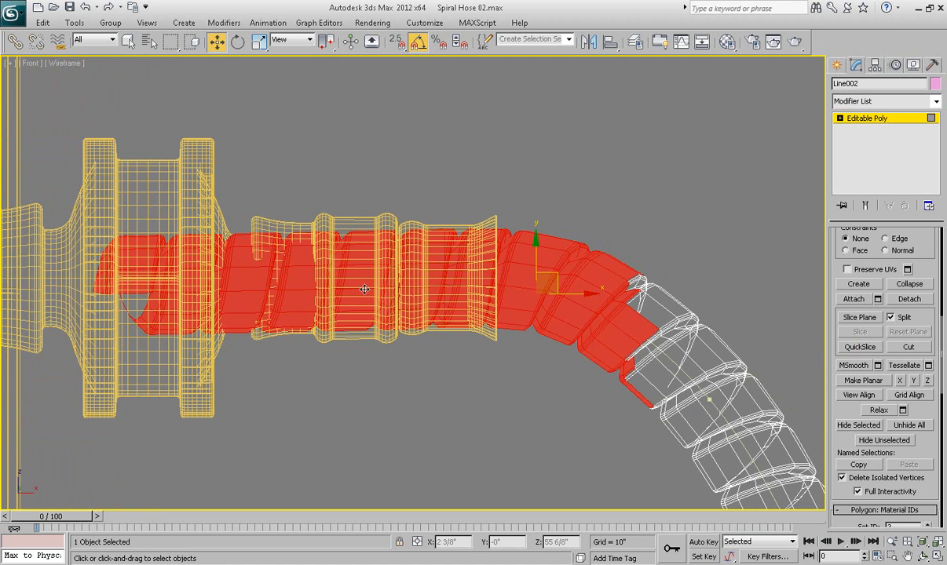
middle_drag(493, 284, 498, 265)
click(839, 118)
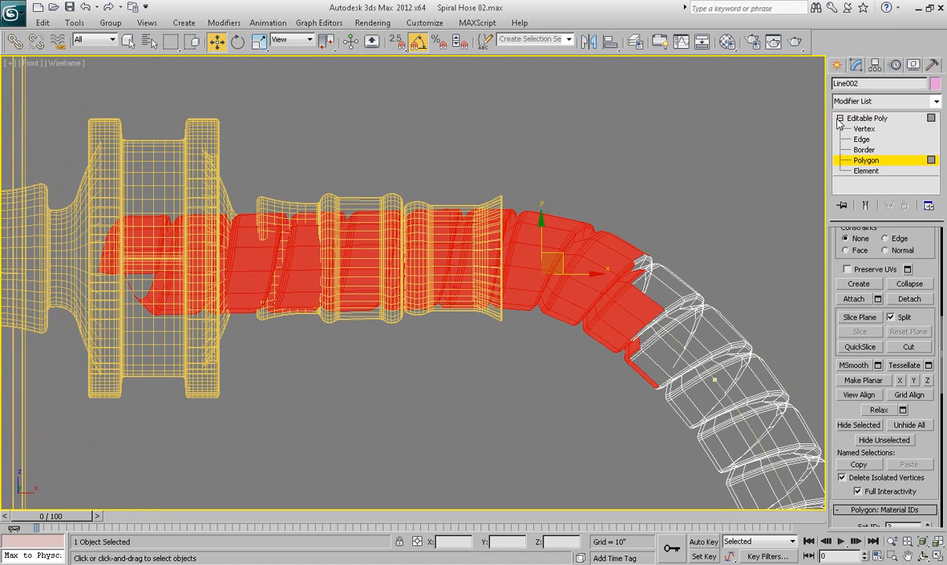
click(866, 170)
scroll(411, 267, down, 3)
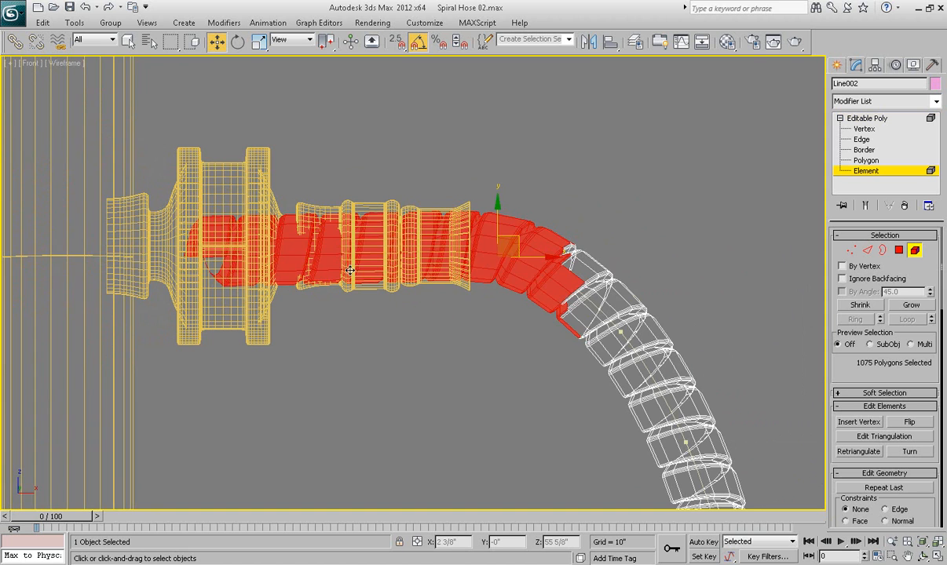
click(311, 248)
click(479, 249)
click(392, 245)
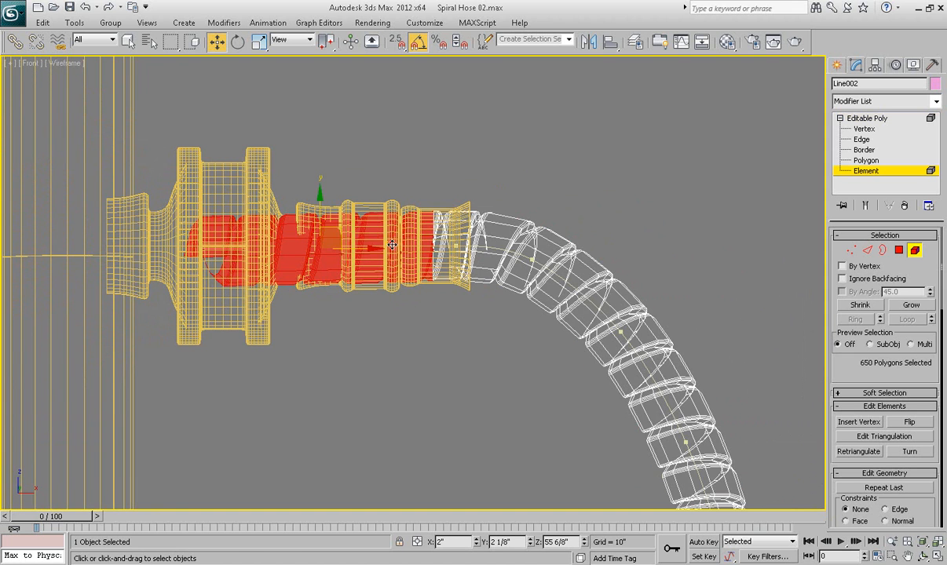
middle_drag(323, 248, 365, 222)
scroll(366, 222, down, 3)
key(Delete)
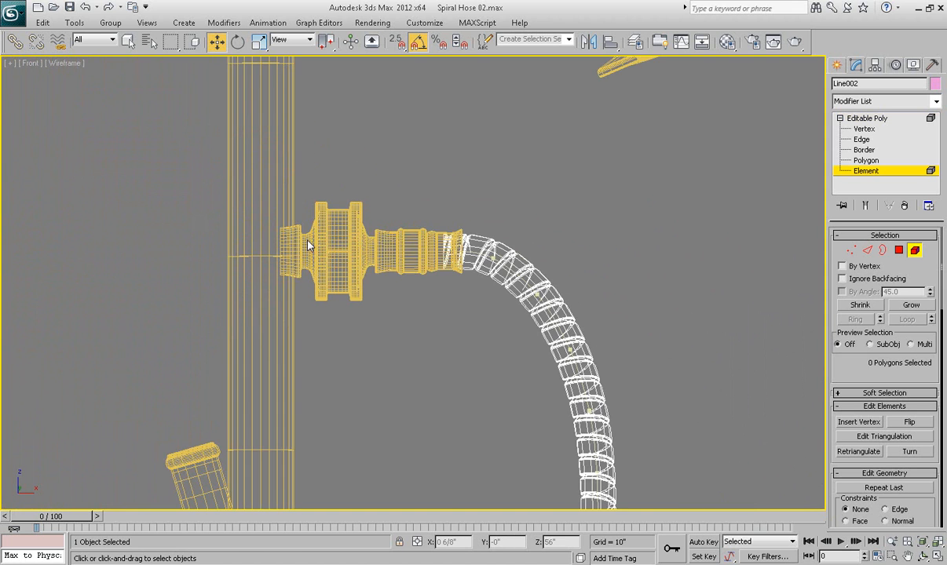
Select the hose polygons inside the hand shower's connector and just past its flared collar at Polygon level in the Front view
middle_drag(308, 243, 551, 291)
middle_drag(275, 150, 518, 220)
middle_drag(414, 60, 463, 318)
scroll(494, 298, up, 4)
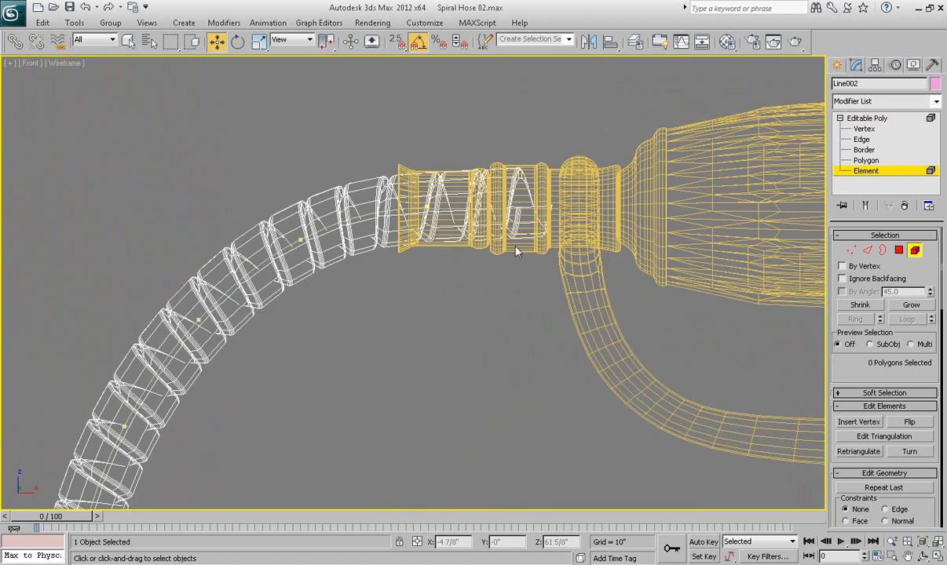
middle_drag(620, 226, 606, 280)
click(898, 249)
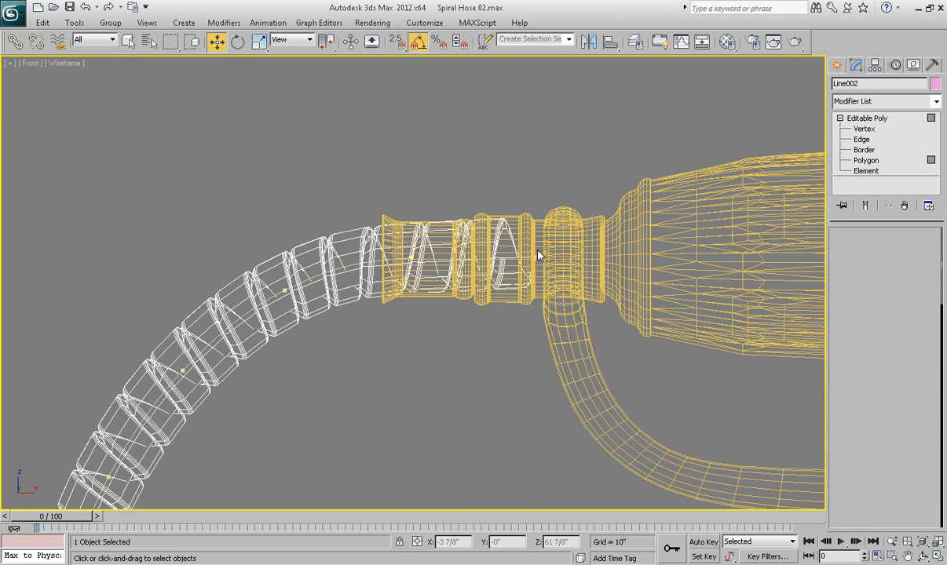
drag(561, 180, 275, 318)
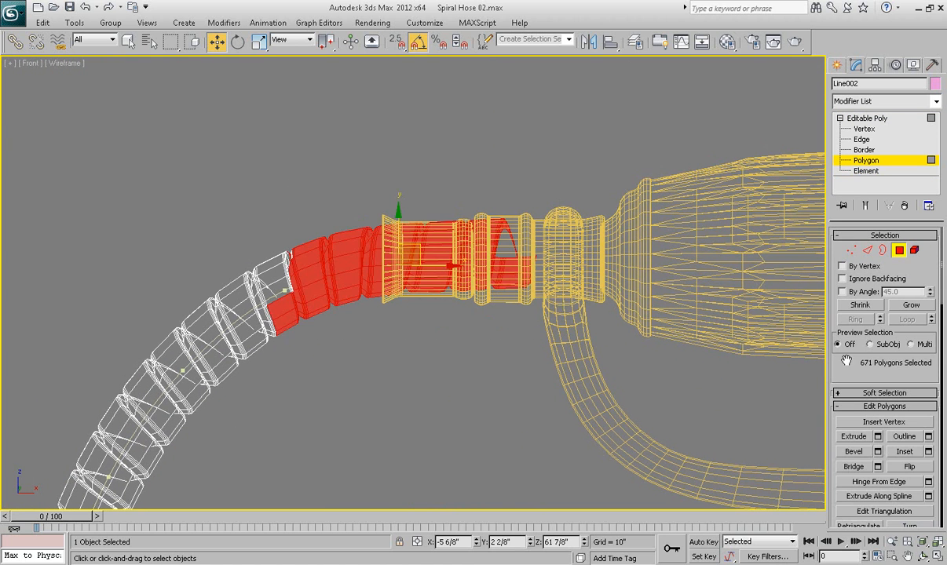
QuickSlice the selected hose polygons vertically inside the flared end of the hand shower connector
scroll(863, 218, down, 5)
scroll(863, 235, down, 5)
click(860, 328)
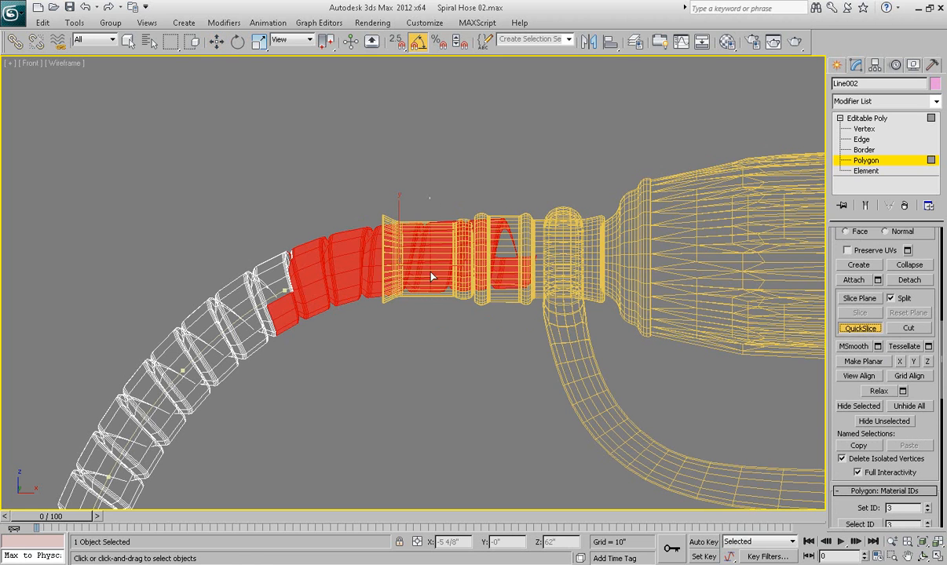
key(w)
Delete the sliced-off hose element inside the hand shower connector at Element level, show the model shaded and leave sub-object editing
click(865, 160)
key(5)
click(461, 251)
key(Delete)
key(F3)
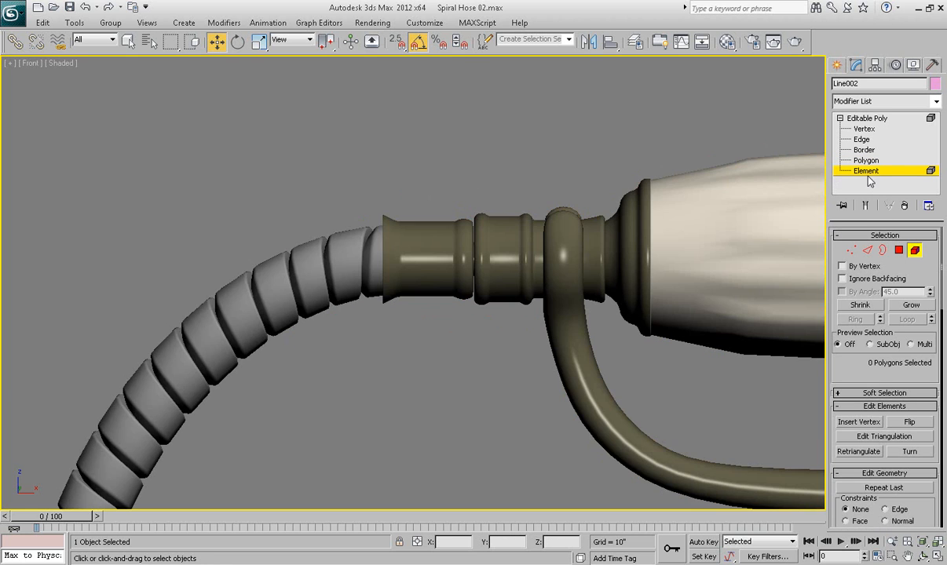
click(864, 170)
Pull the leftover hose path spline clear of the hose in the Perspective view and delete it
key(p)
scroll(546, 345, down, 5)
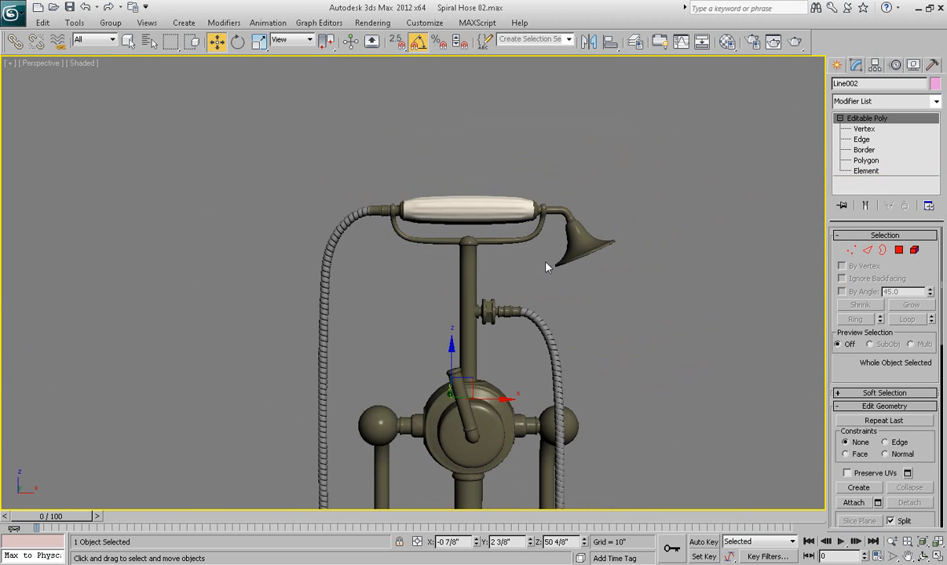
key(F3)
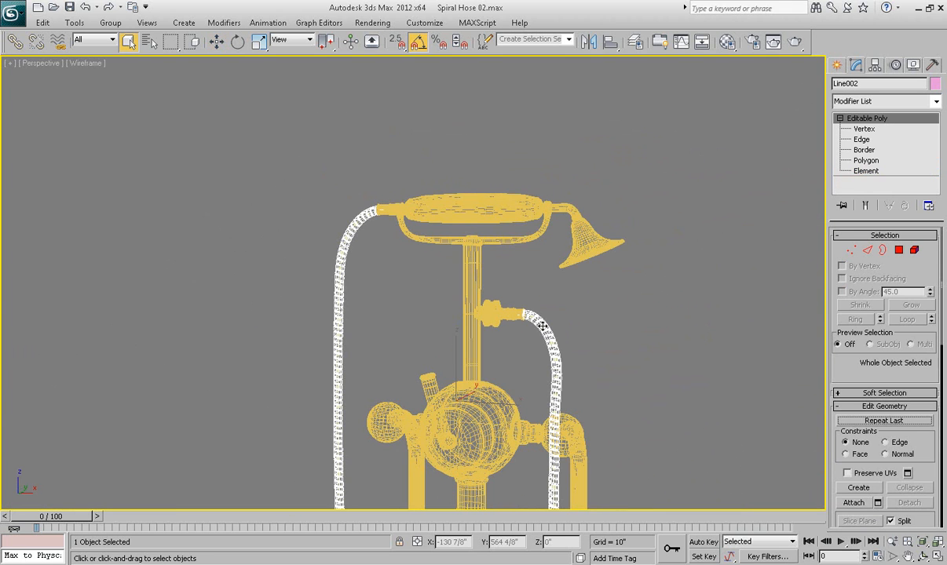
click(541, 325)
key(F3)
key(w)
drag(475, 383, 488, 347)
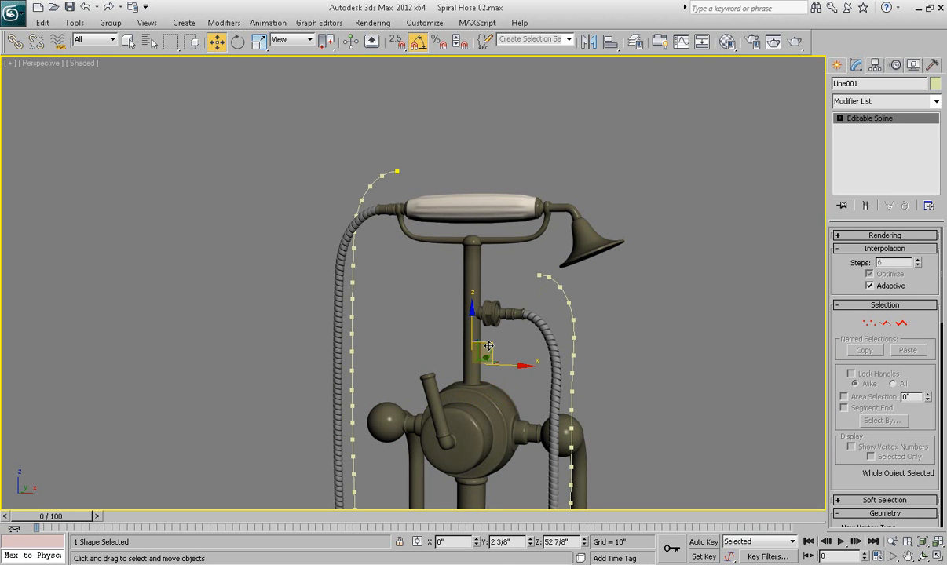
key(Delete)
Examine the complete faucet with its finished spiral hose in the shaded Perspective view
middle_drag(496, 342, 497, 218)
scroll(506, 250, down, 3)
alt+middle_drag(481, 292, 521, 302)
scroll(521, 302, down, 2)
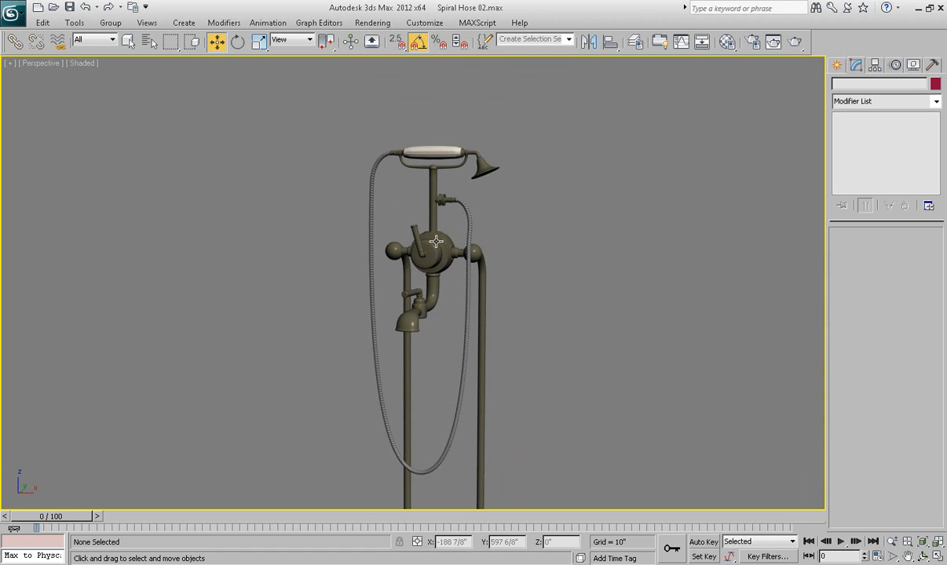
key(z)
alt+middle_drag(469, 275, 478, 278)
scroll(478, 278, up, 2)
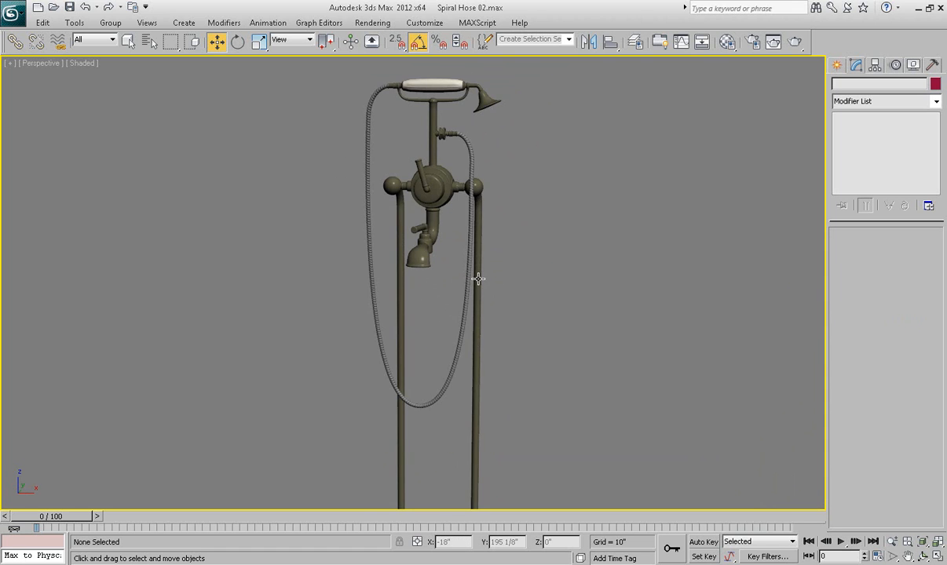